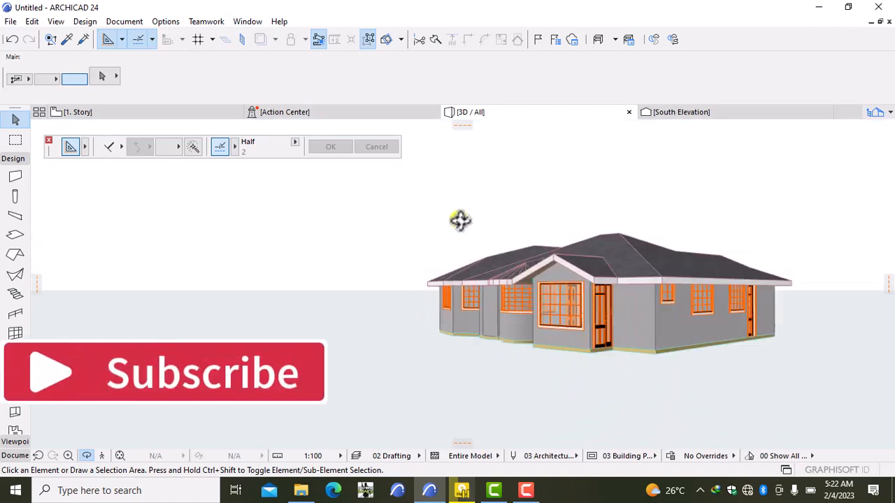
# - Orbit and zoom the 3D house to view it from several angles
pyautogui.moveTo(857, 371)
pyautogui.keyDown('shift'); pyautogui.mouseDown(button='middle')
pyautogui.moveTo(643, 357)
pyautogui.moveTo(627, 366)
pyautogui.moveTo(791, 410)
pyautogui.moveTo(859, 380)
pyautogui.mouseUp(button='middle'); pyautogui.keyUp('shift')
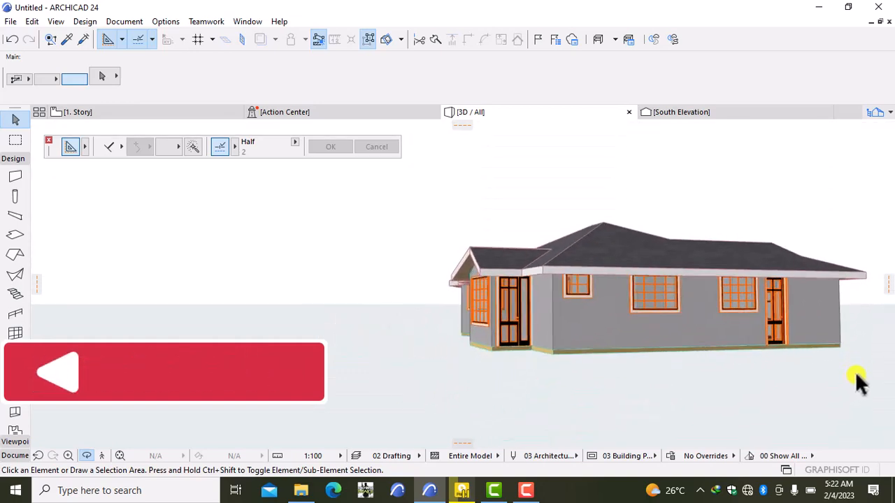
pyautogui.keyDown('shift'); pyautogui.moveTo(384, 315); pyautogui.dragTo(613, 329, button='middle'); pyautogui.keyUp('shift')
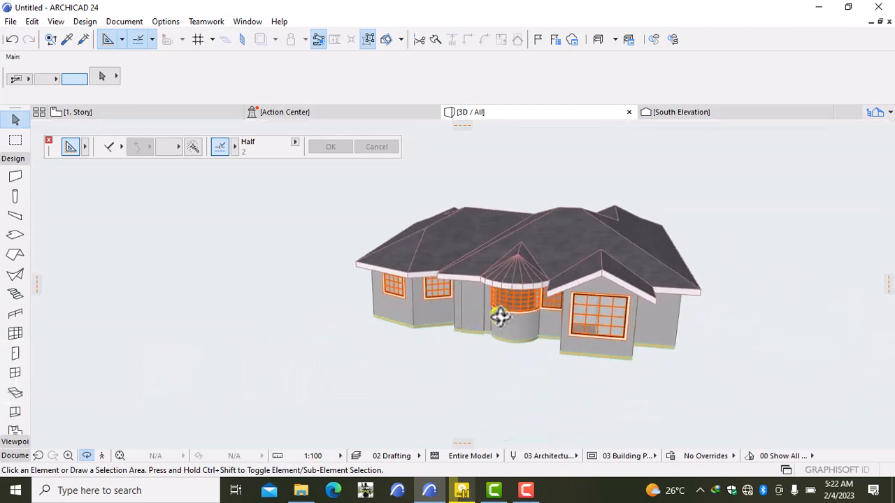
pyautogui.scroll(5, 499, 315)
pyautogui.scroll(-5, 499, 316)
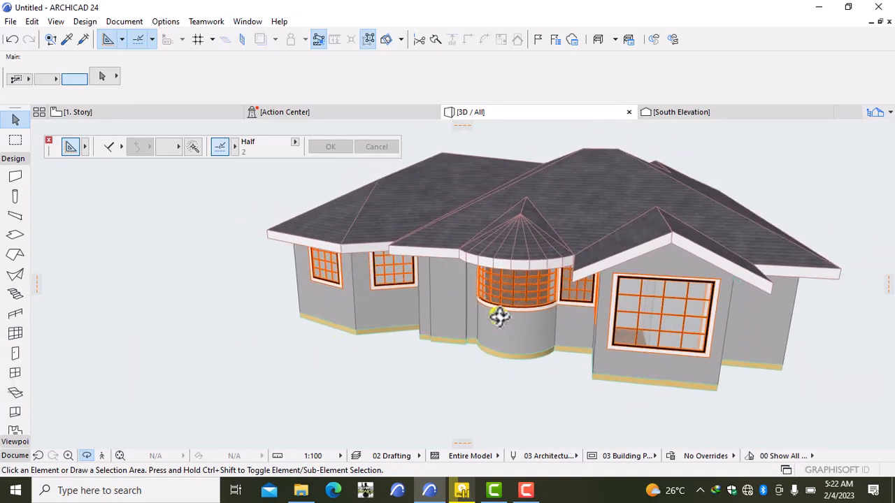
pyautogui.scroll(3, 451, 324)
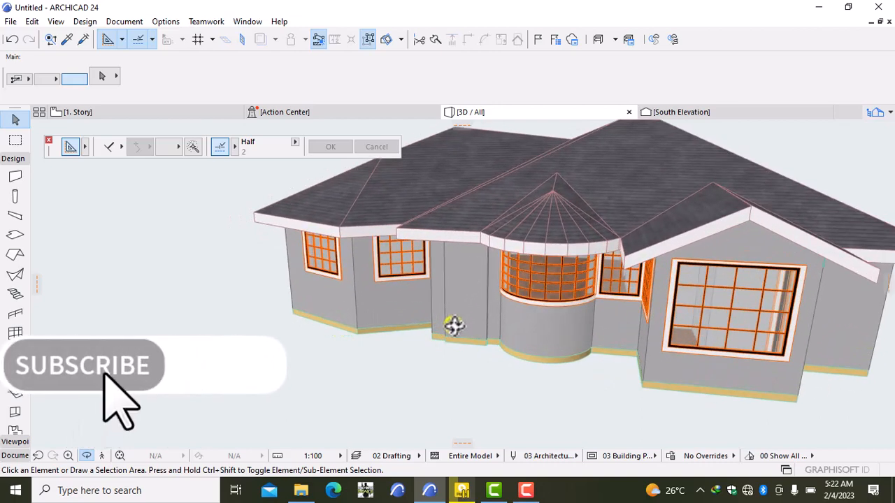
pyautogui.scroll(-5, 454, 325)
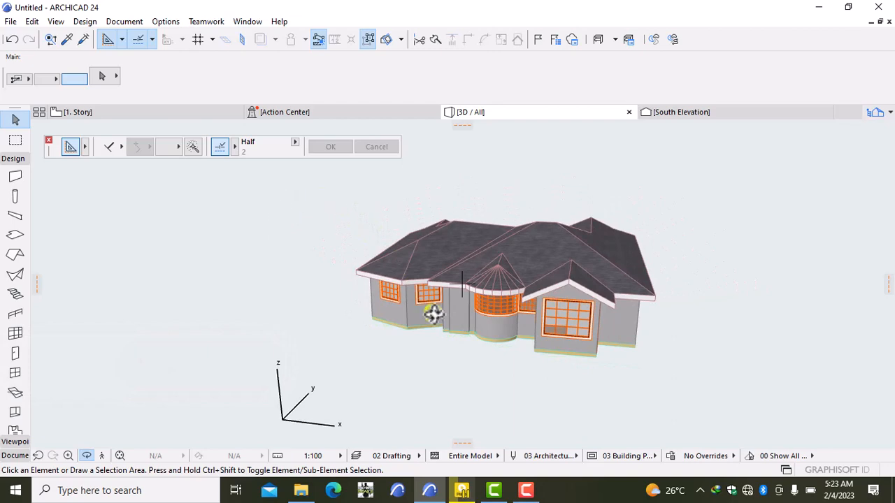
pyautogui.moveTo(720, 295); pyautogui.dragTo(567, 315)
pyautogui.scroll(2, 439, 322)
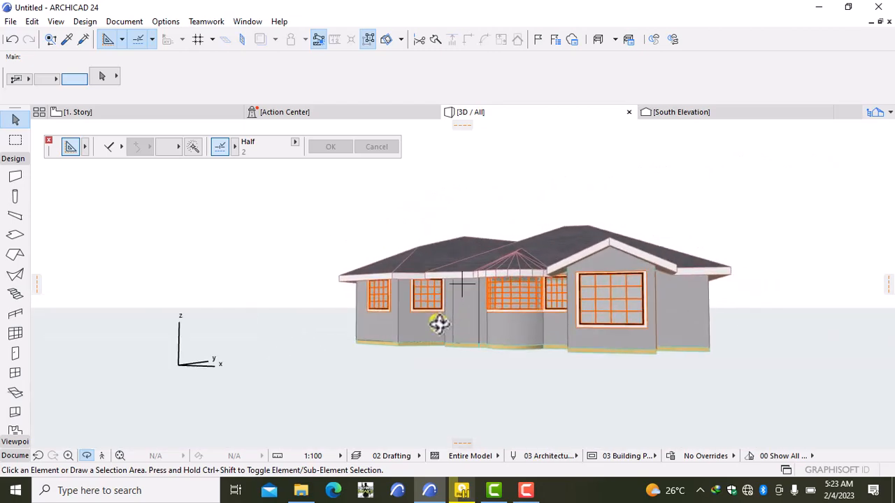
pyautogui.moveTo(447, 384); pyautogui.dragTo(568, 315)
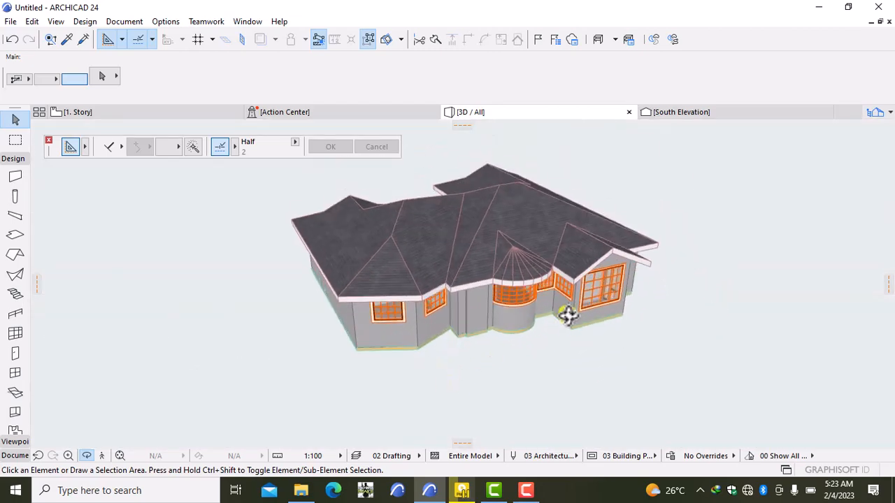
pyautogui.scroll(3, 539, 296)
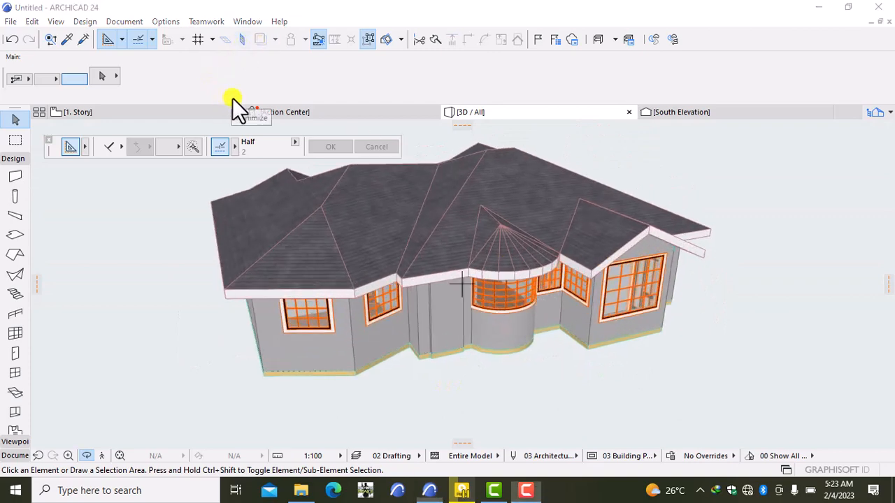
# - Open the 0. Ground Floor plan in place of the 3D view
pyautogui.moveTo(136, 111)
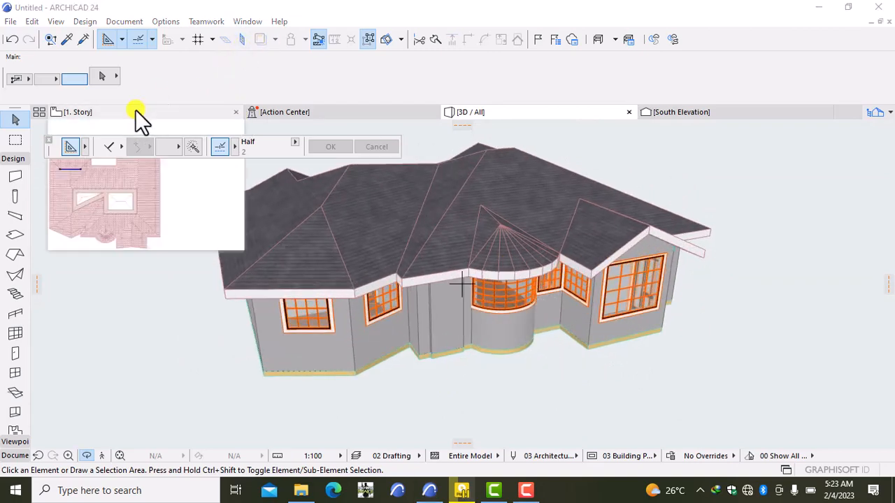
pyautogui.rightClick(135, 109)
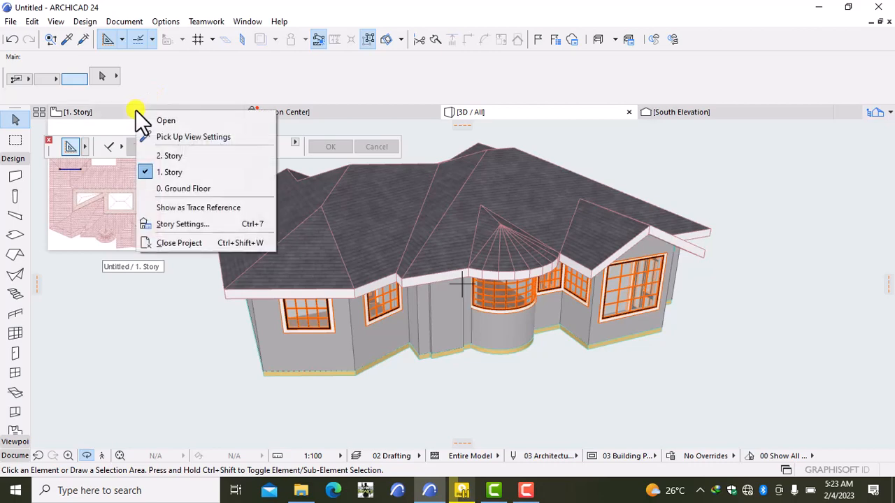
pyautogui.click(157, 189)
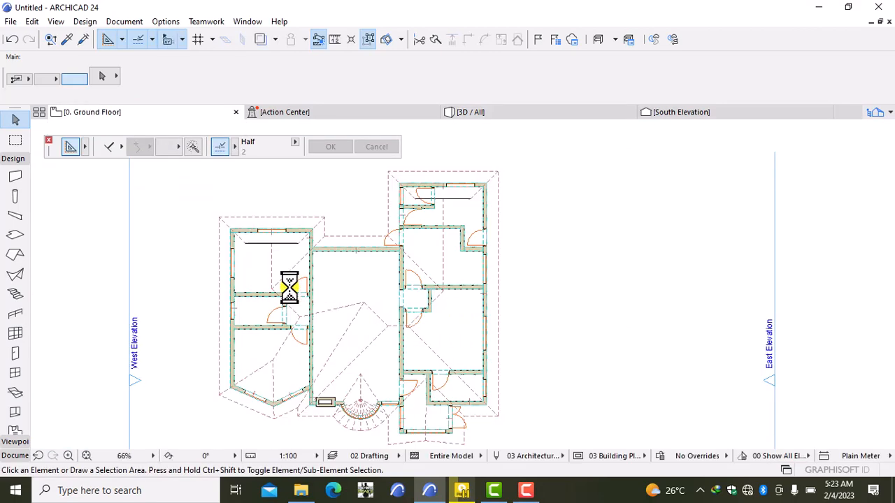
pyautogui.scroll(6, 294, 416)
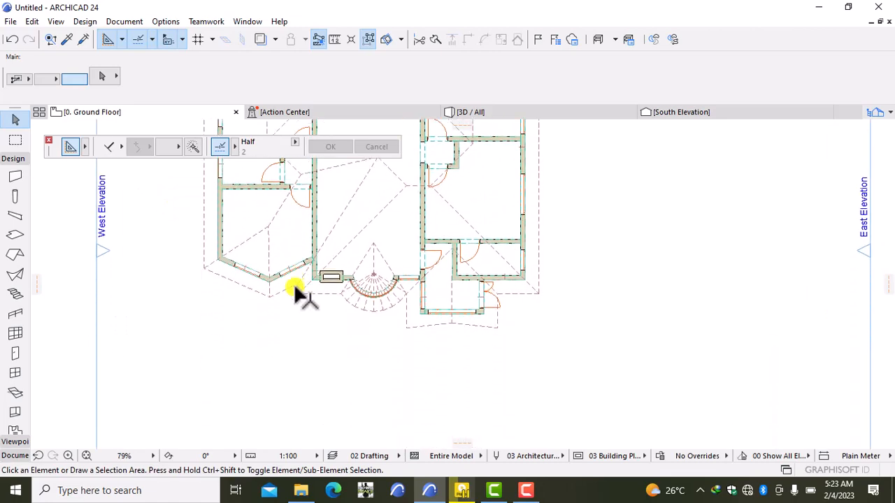
pyautogui.scroll(4, 307, 276)
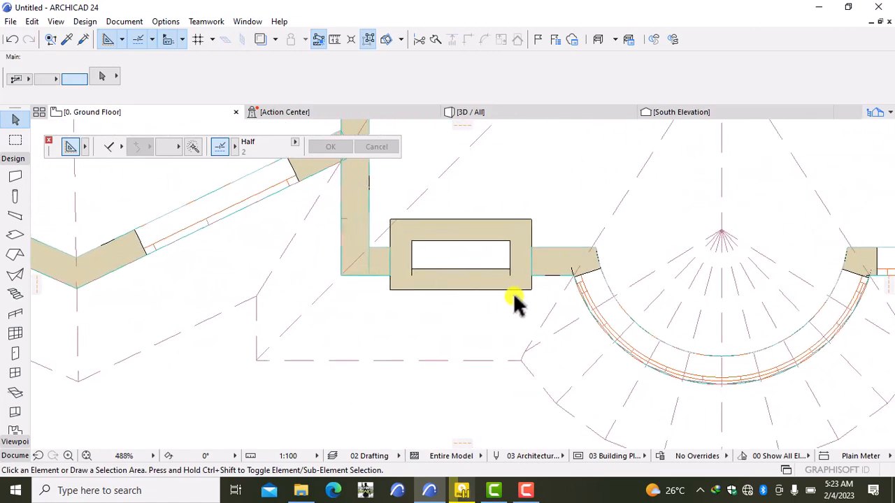
# - Zoom and pan the plan onto the chimney, cancelling an accidental slab move
pyautogui.click(473, 262)
pyautogui.moveTo(472, 260); pyautogui.dragTo(451, 284)
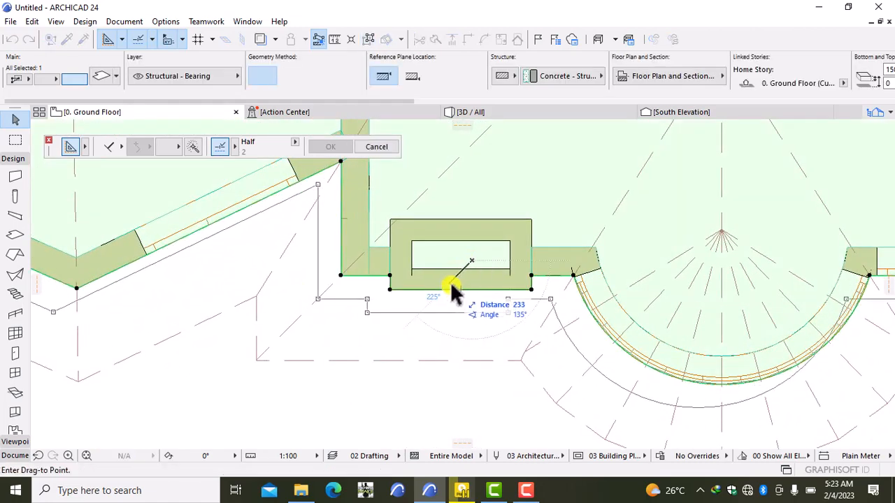
pyautogui.press('Escape')
pyautogui.press('Escape')
pyautogui.scroll(-2, 461, 287)
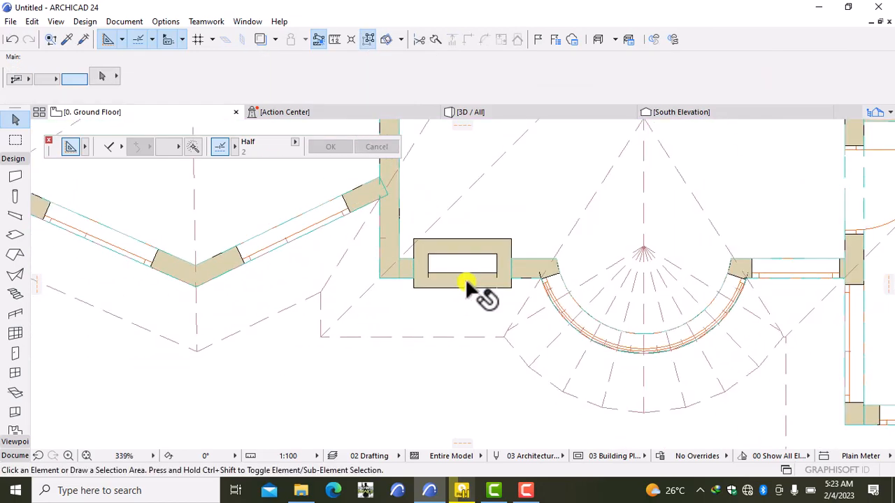
pyautogui.moveTo(462, 287); pyautogui.dragTo(345, 336, button='middle')
pyautogui.scroll(5, 344, 335)
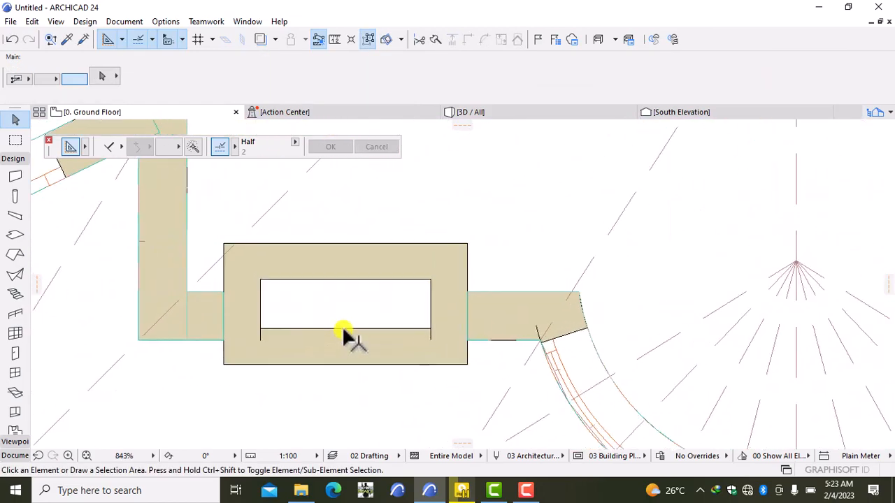
# - Set the four chimney walls' top offset to 2000 above the first story, making them 5000 tall
pyautogui.click(347, 267)
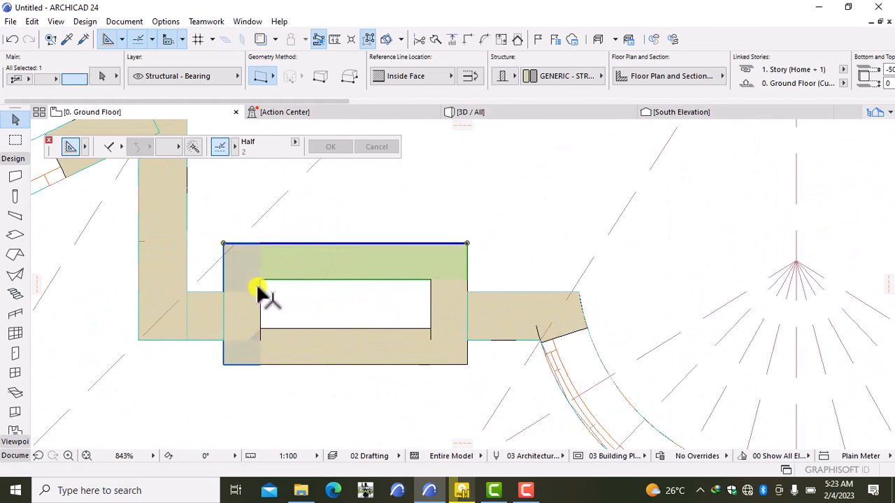
pyautogui.keyDown('shift'); pyautogui.click(299, 346); pyautogui.keyUp('shift')
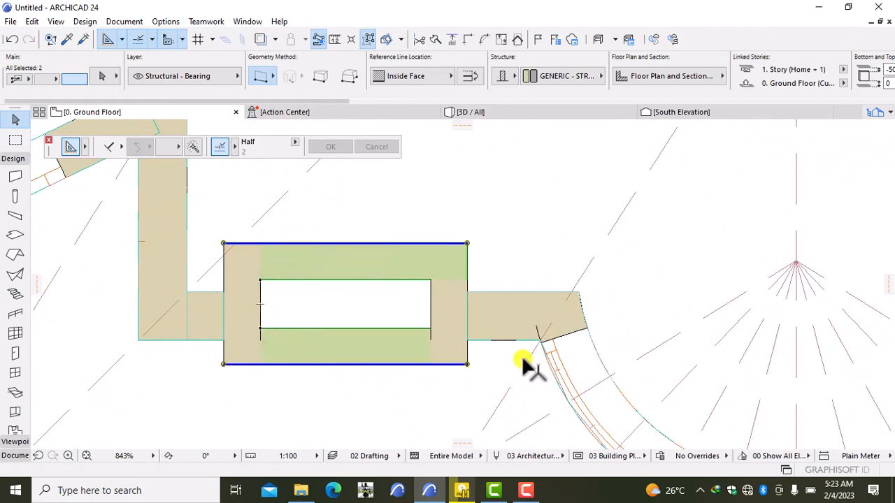
pyautogui.keyDown('shift'); pyautogui.click(446, 282); pyautogui.keyUp('shift')
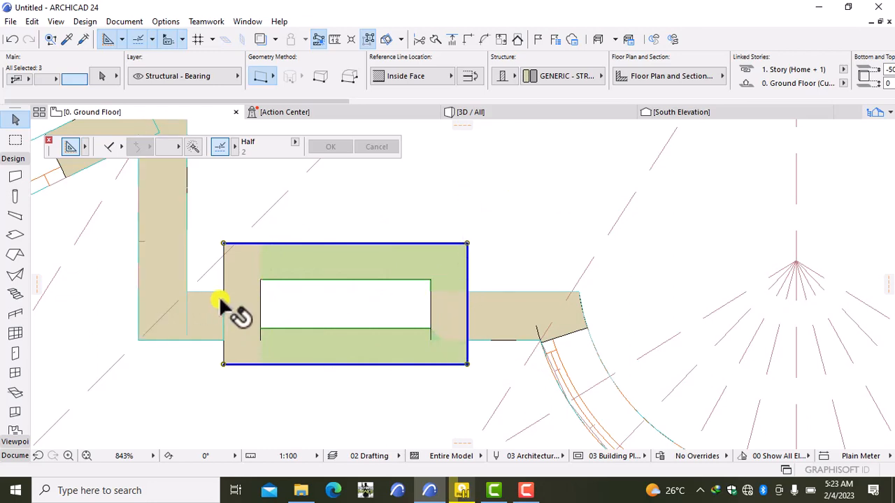
pyautogui.keyDown('shift'); pyautogui.click(245, 294); pyautogui.keyUp('shift')
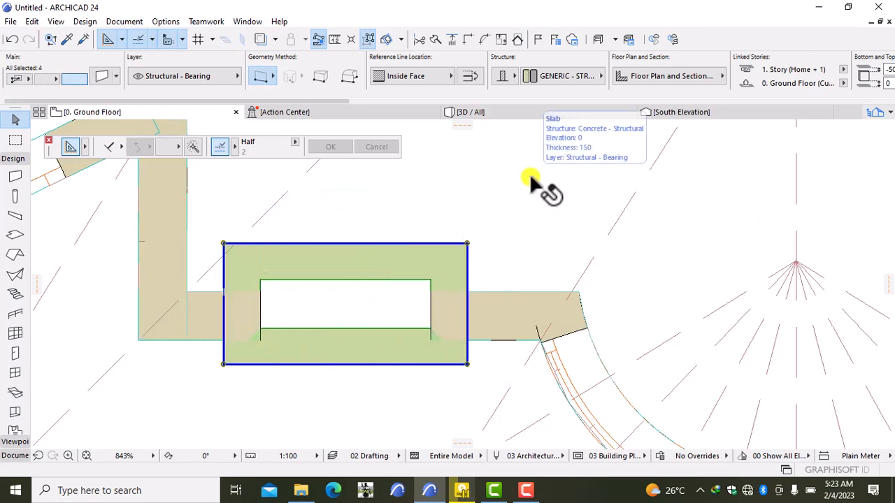
pyautogui.hotkey('ctrl', 't')
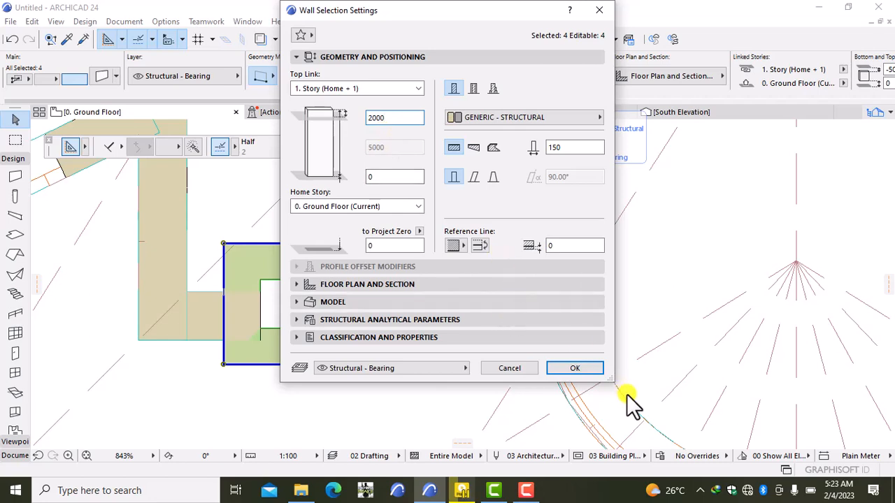
pyautogui.click(581, 369)
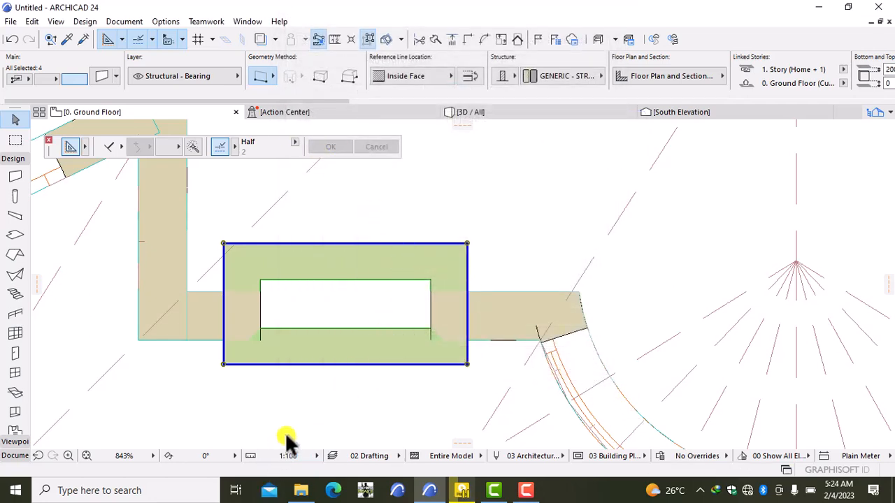
pyautogui.click(320, 420)
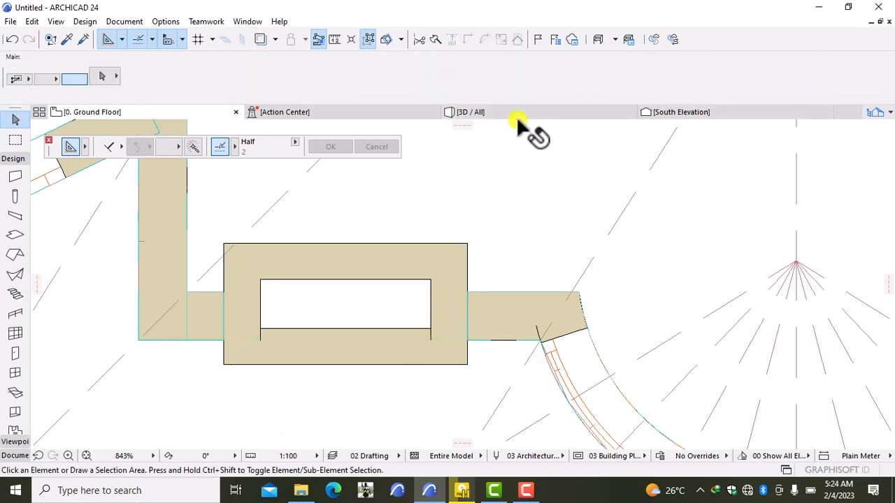
# - Switch to the 3D / All view and orbit the house to inspect the raised chimney
pyautogui.moveTo(520, 119)
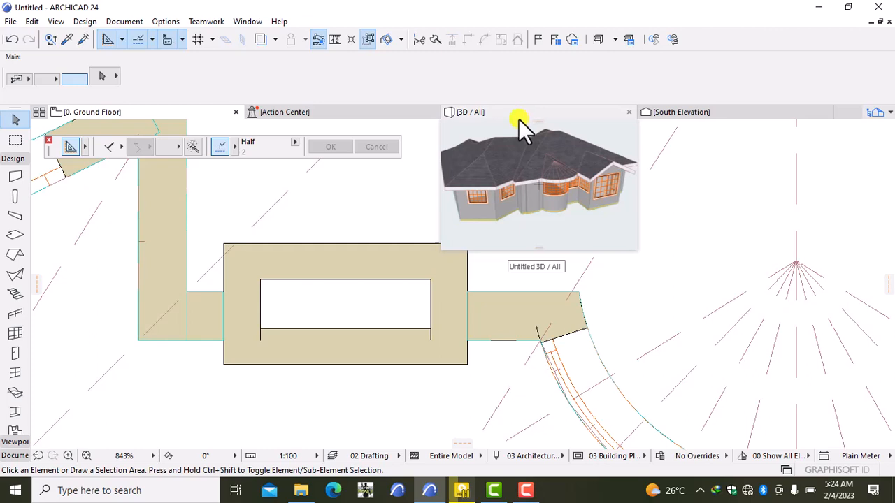
pyautogui.click(507, 114)
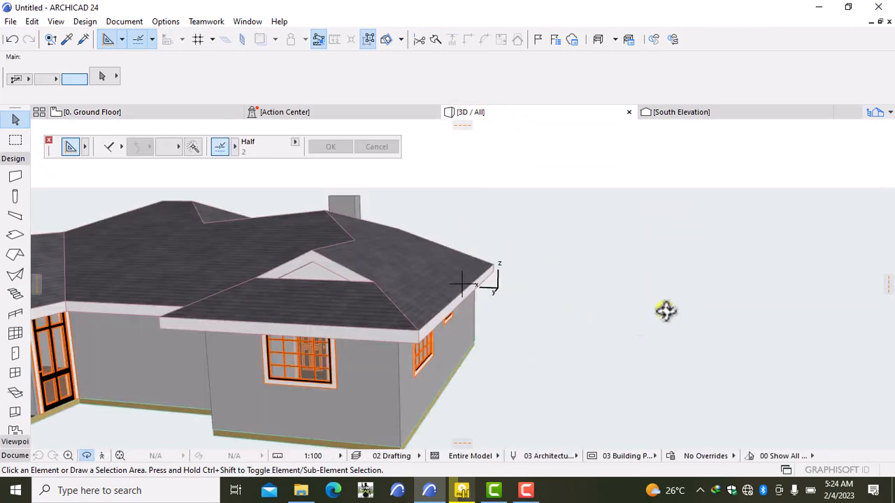
pyautogui.rightClick(737, 253)
pyautogui.click(686, 355)
pyautogui.keyDown('shift'); pyautogui.moveTo(836, 221); pyautogui.dragTo(275, 219, button='middle'); pyautogui.keyUp('shift')
pyautogui.moveTo(892, 414); pyautogui.dragTo(539, 410)
pyautogui.scroll(-6, 542, 409)
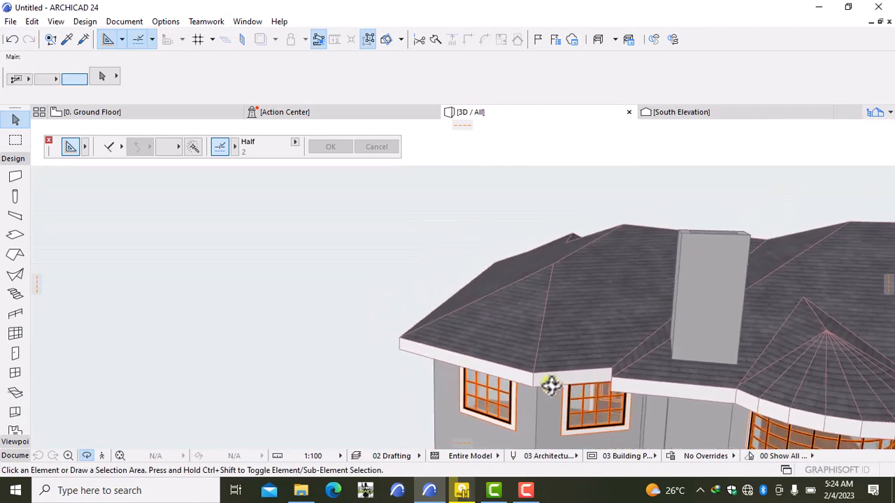
pyautogui.scroll(-2, 548, 385)
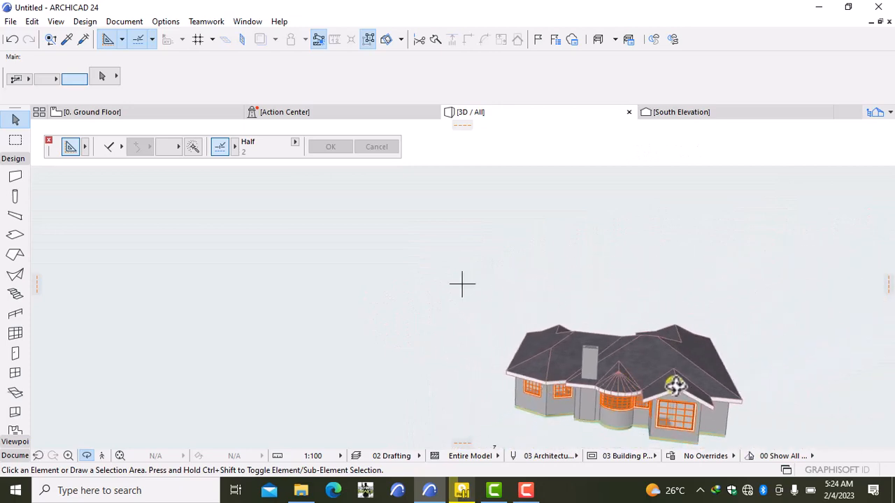
pyautogui.moveTo(754, 423); pyautogui.dragTo(769, 374)
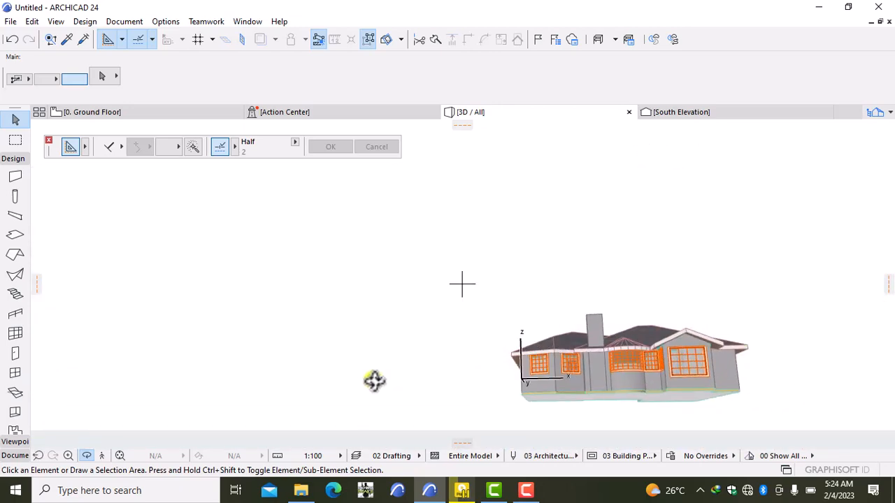
pyautogui.moveTo(374, 379); pyautogui.dragTo(509, 399)
pyautogui.moveTo(790, 399); pyautogui.dragTo(605, 381)
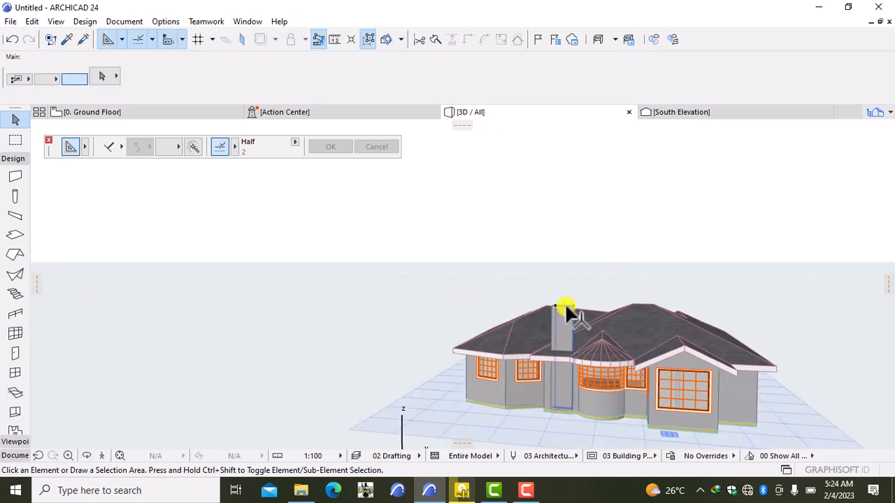
# - Lower the four chimney walls to 1000 above the first story (4000 tall) and check them in 3D
pyautogui.click(148, 113)
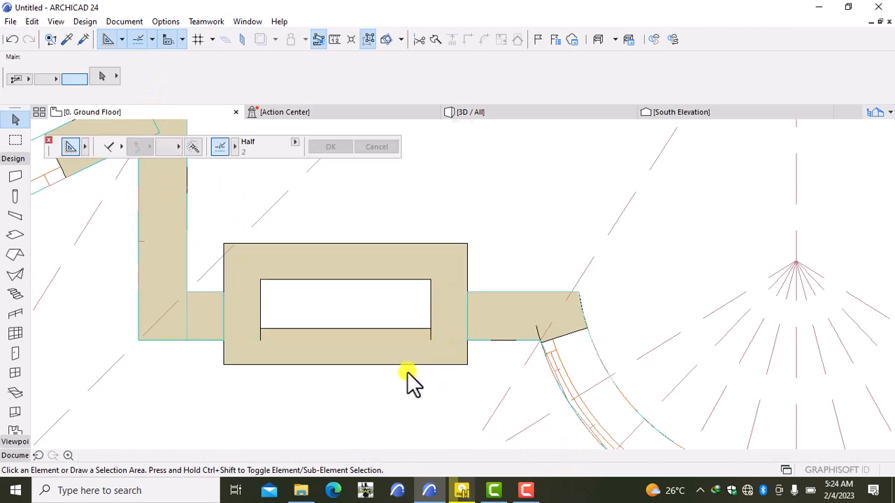
pyautogui.click(400, 351)
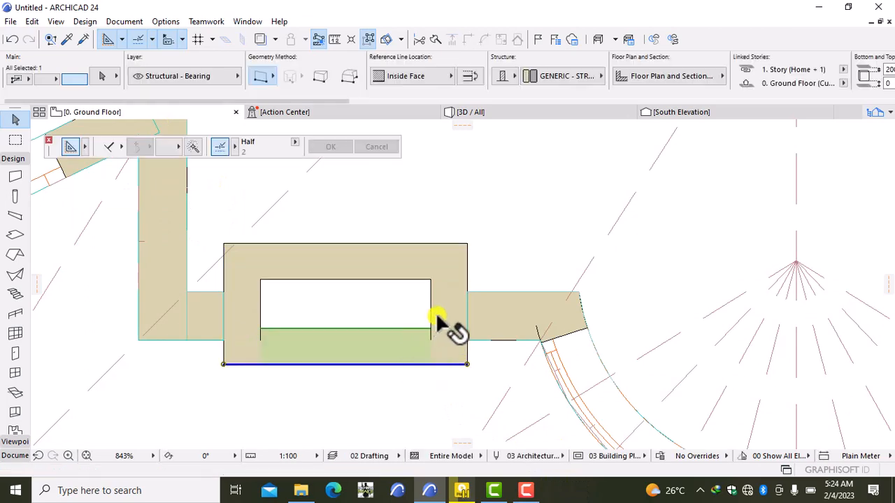
pyautogui.keyDown('shift'); pyautogui.click(441, 246); pyautogui.keyUp('shift')
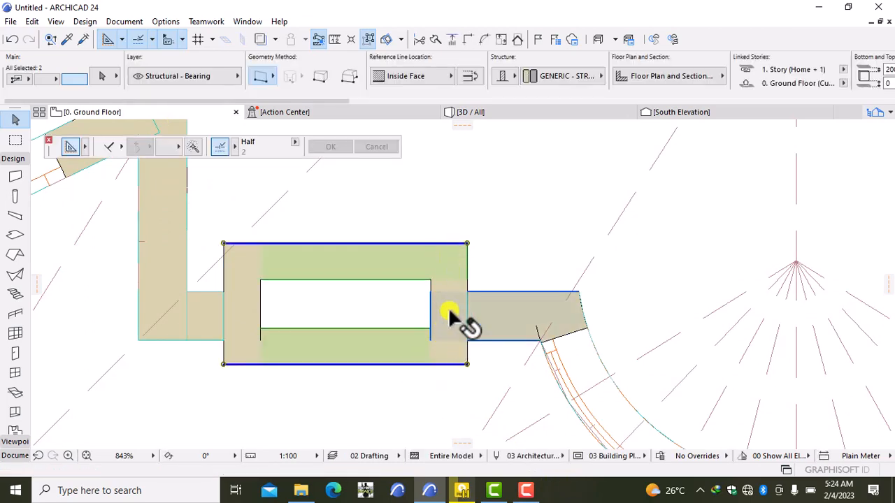
pyautogui.keyDown('shift'); pyautogui.click(453, 286); pyautogui.keyUp('shift')
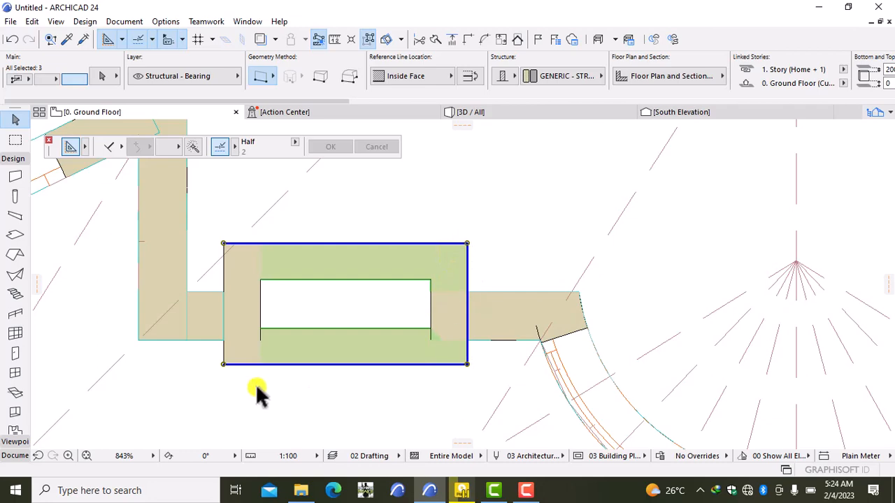
pyautogui.keyDown('shift'); pyautogui.click(259, 288); pyautogui.keyUp('shift')
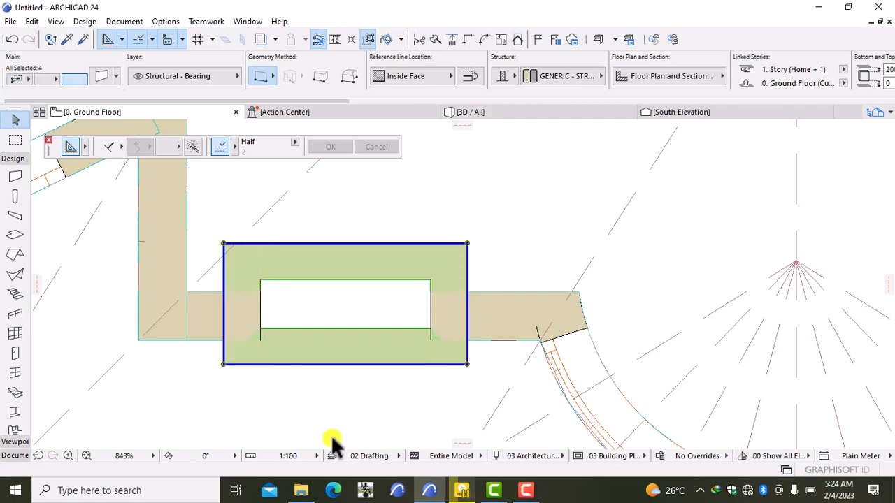
pyautogui.hotkey('ctrl', 't')
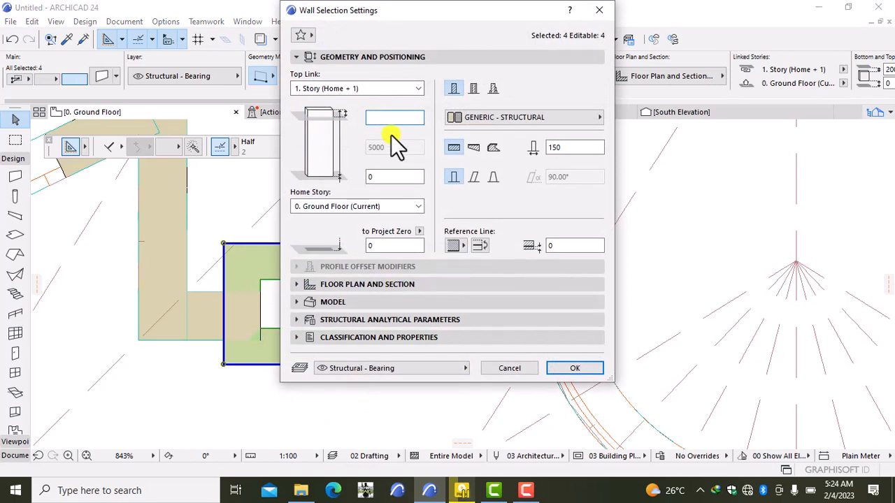
pyautogui.write('1000')
pyautogui.click(576, 367)
pyautogui.click(478, 109)
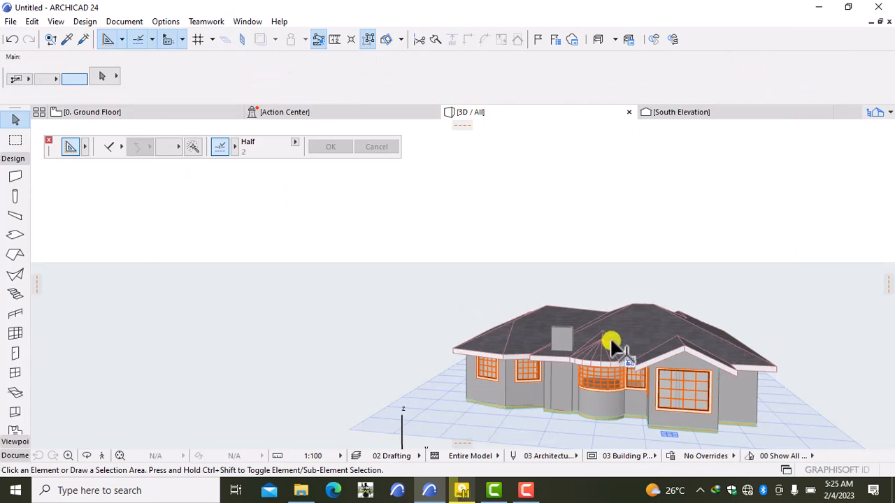
# - Orbit and zoom the 3D house for a close look at the short chimney stub above the roof
pyautogui.moveTo(611, 342); pyautogui.dragTo(746, 340)
pyautogui.press('Escape')
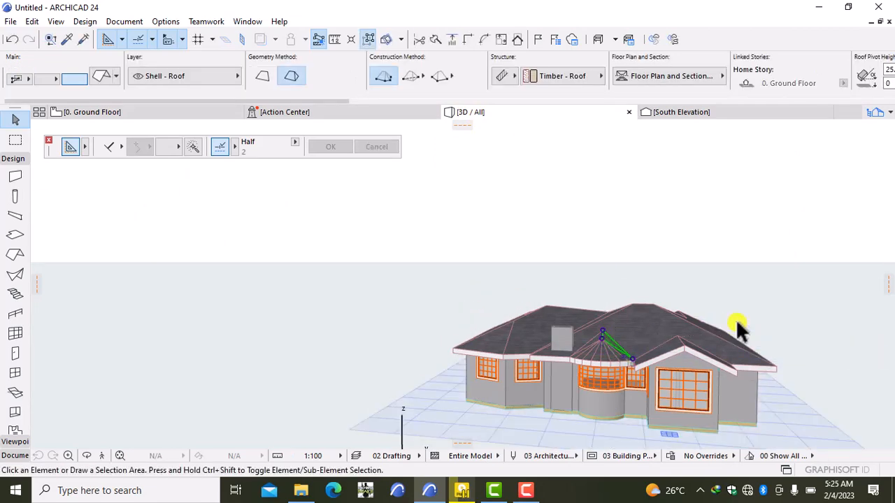
pyautogui.press('Escape')
pyautogui.rightClick(816, 297)
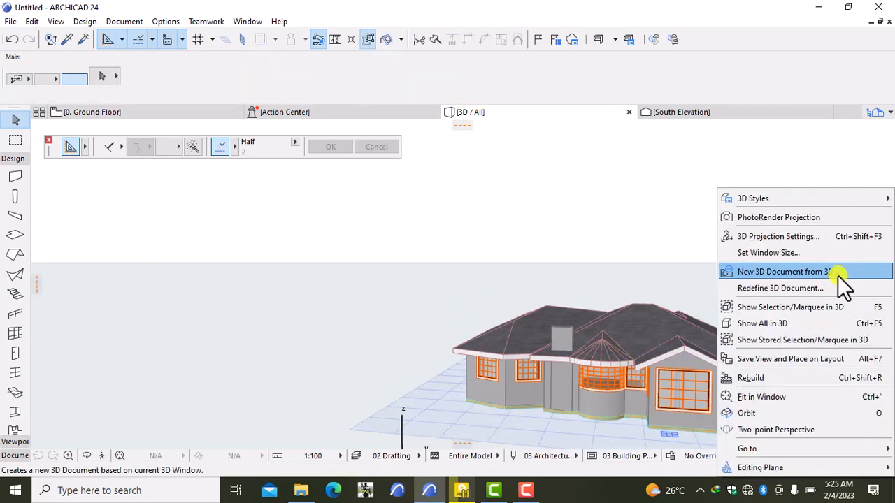
pyautogui.click(805, 414)
pyautogui.moveTo(811, 400)
pyautogui.mouseDown()
pyautogui.moveTo(599, 349)
pyautogui.moveTo(569, 394)
pyautogui.moveTo(821, 410)
pyautogui.mouseUp()
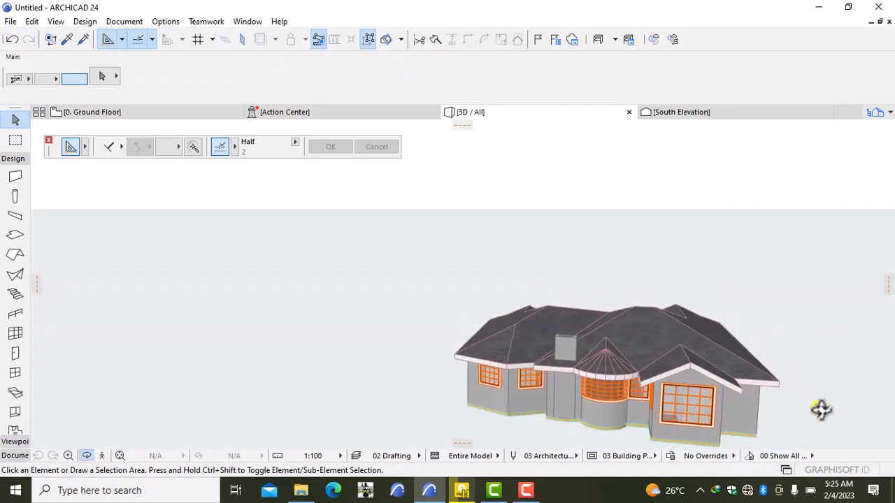
pyautogui.moveTo(554, 396); pyautogui.dragTo(686, 372)
pyautogui.scroll(4, 685, 372)
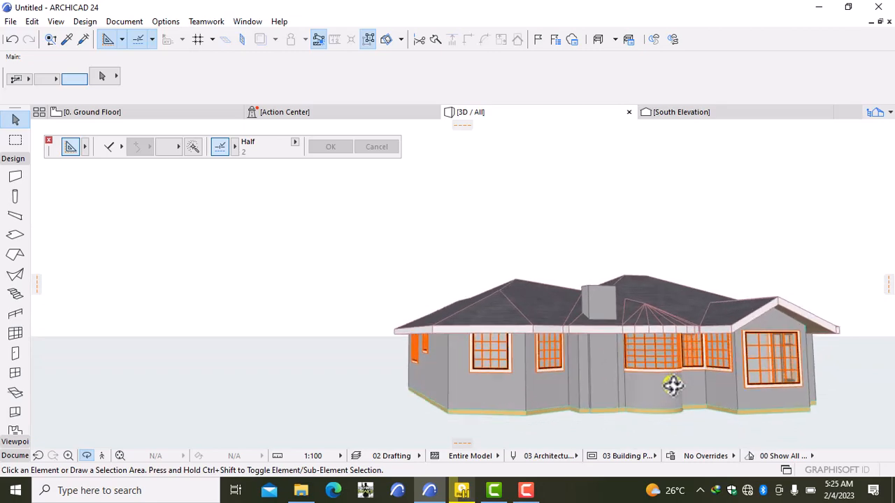
pyautogui.moveTo(519, 363); pyautogui.dragTo(642, 380)
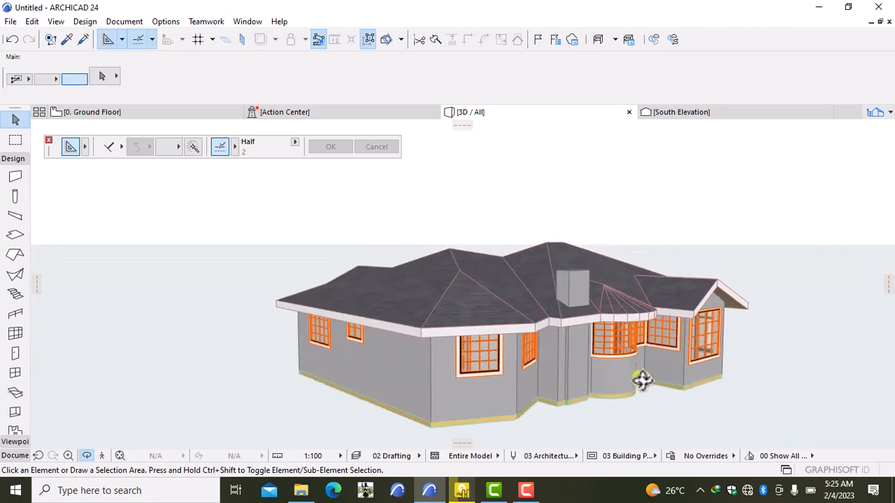
pyautogui.scroll(4, 529, 393)
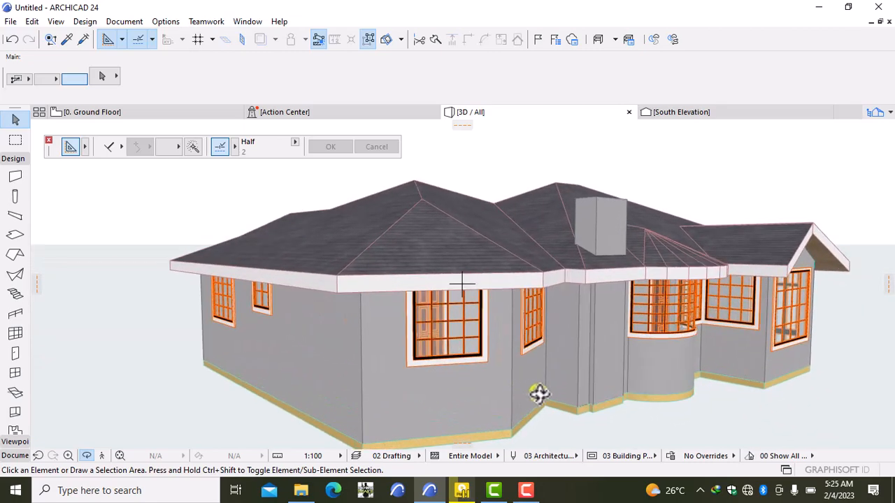
pyautogui.scroll(-3, 539, 395)
pyautogui.moveTo(542, 394); pyautogui.dragTo(562, 343)
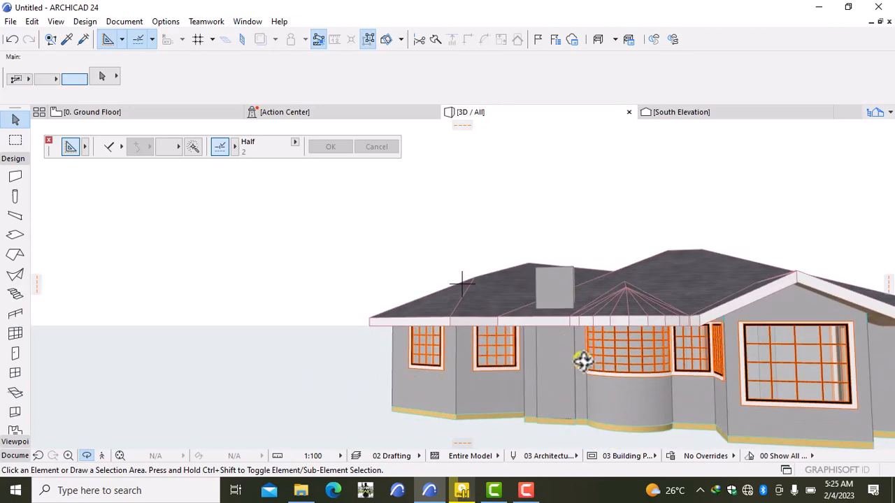
pyautogui.scroll(4, 553, 273)
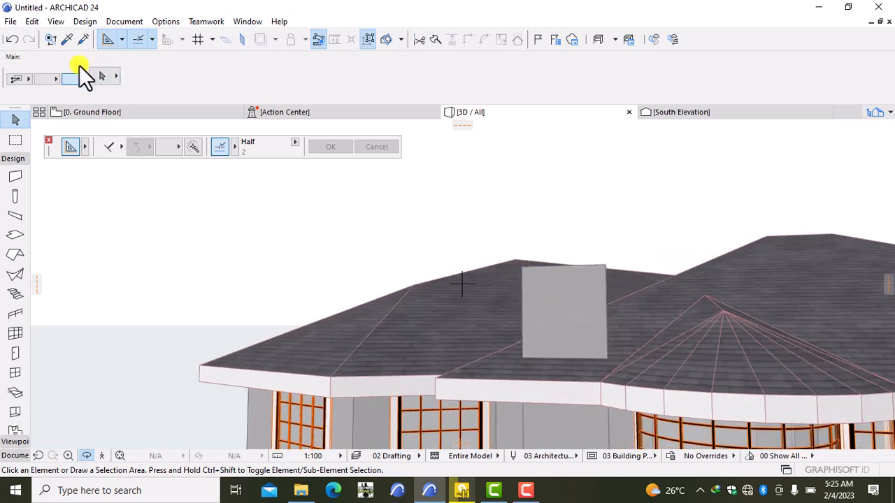
# - Open the 1. Story floor plan and zoom around it
pyautogui.rightClick(146, 118)
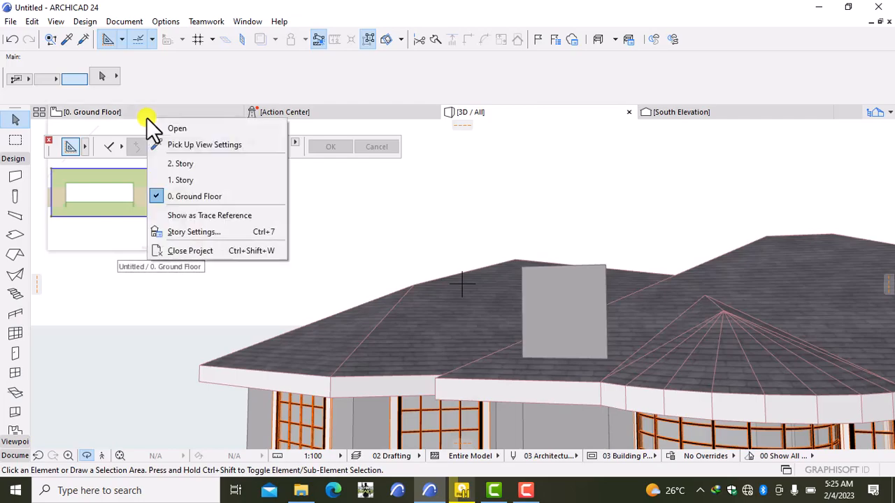
pyautogui.click(180, 174)
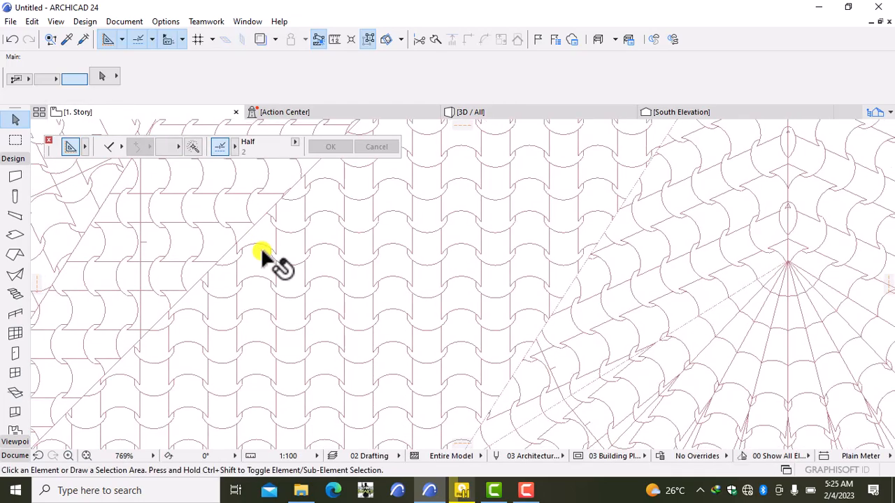
pyautogui.scroll(-4, 261, 247)
pyautogui.scroll(8, 260, 251)
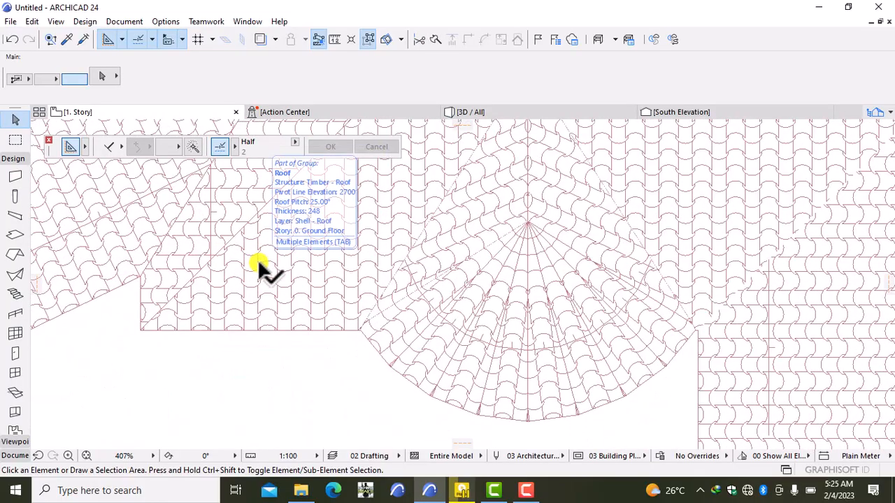
pyautogui.scroll(6, 257, 260)
pyautogui.scroll(-6, 257, 260)
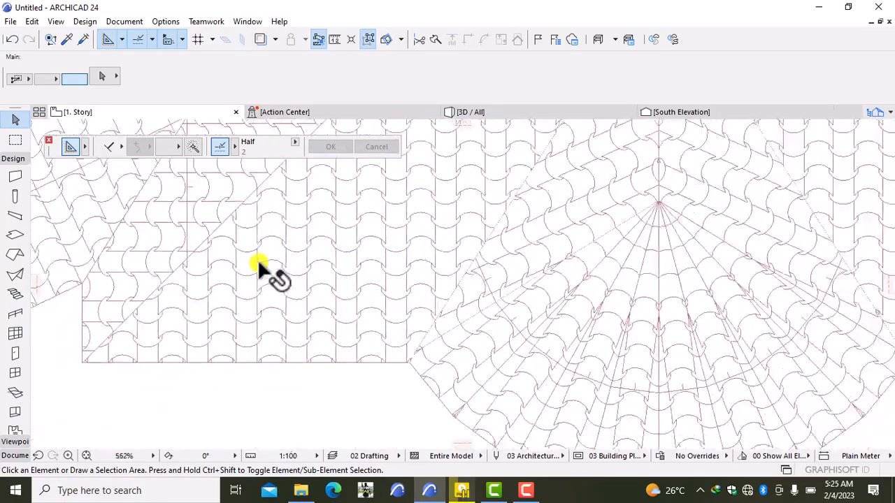
# - Return to the 0. Ground Floor plan, centre the chimney and expand the Document toolbox
pyautogui.rightClick(134, 108)
pyautogui.click(161, 234)
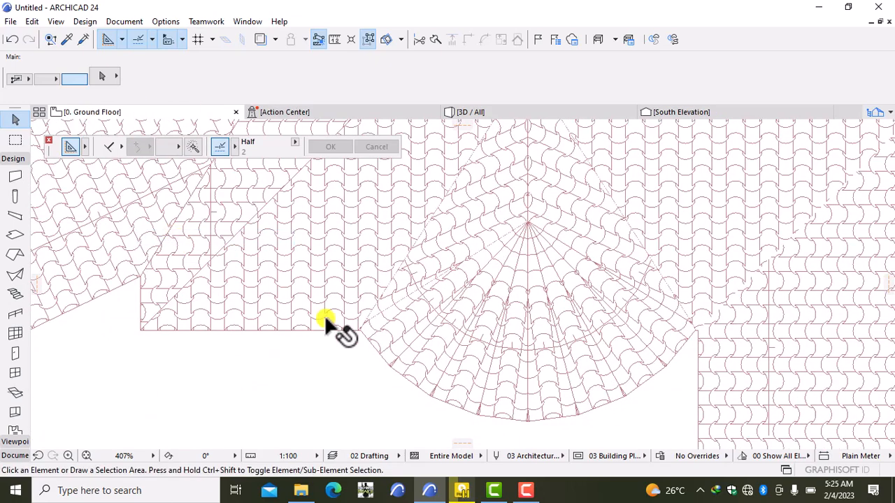
pyautogui.moveTo(286, 238); pyautogui.dragTo(300, 266, button='middle')
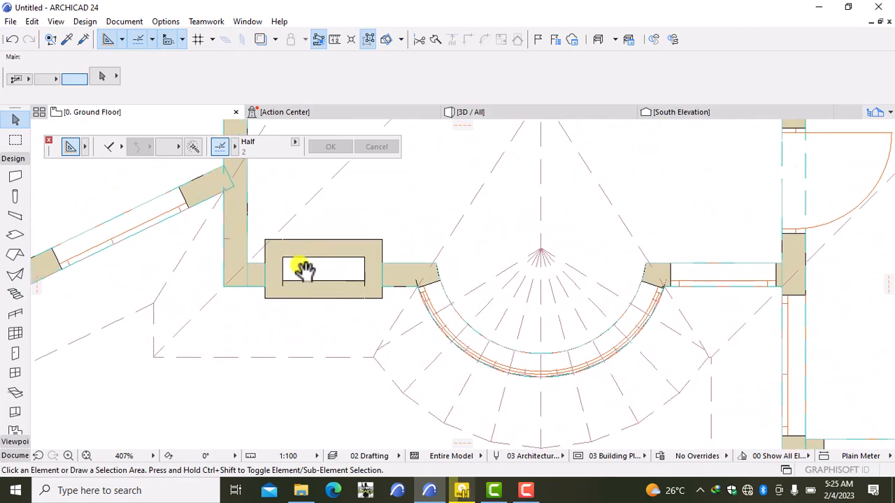
pyautogui.click(14, 456)
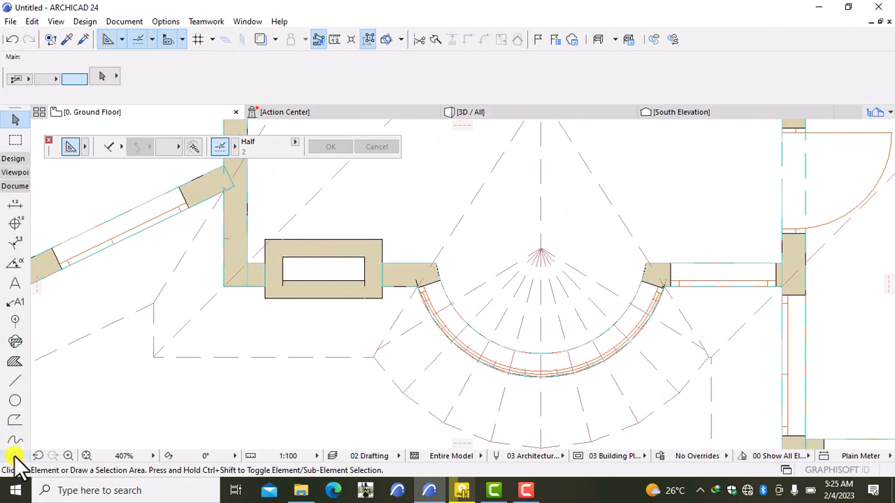
# - Draw a red pen-20 rectangle line, 1000 by 500, around the chimney's outer edge
pyautogui.click(15, 381)
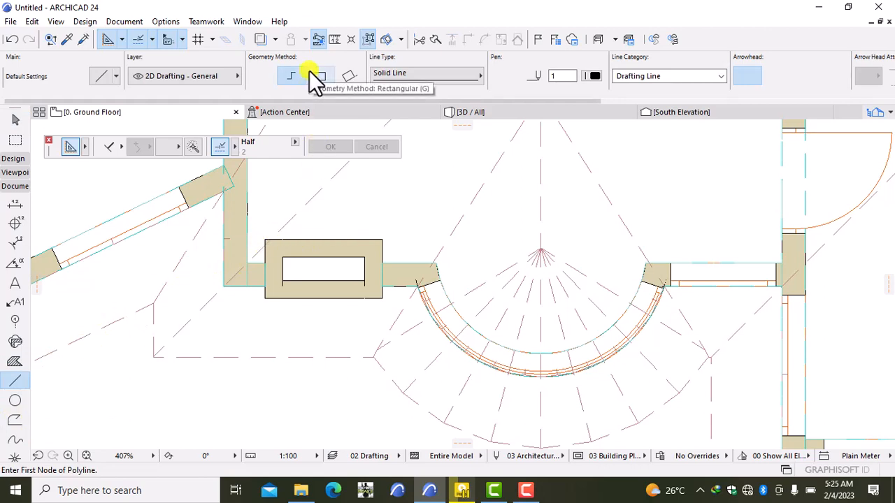
pyautogui.click(593, 74)
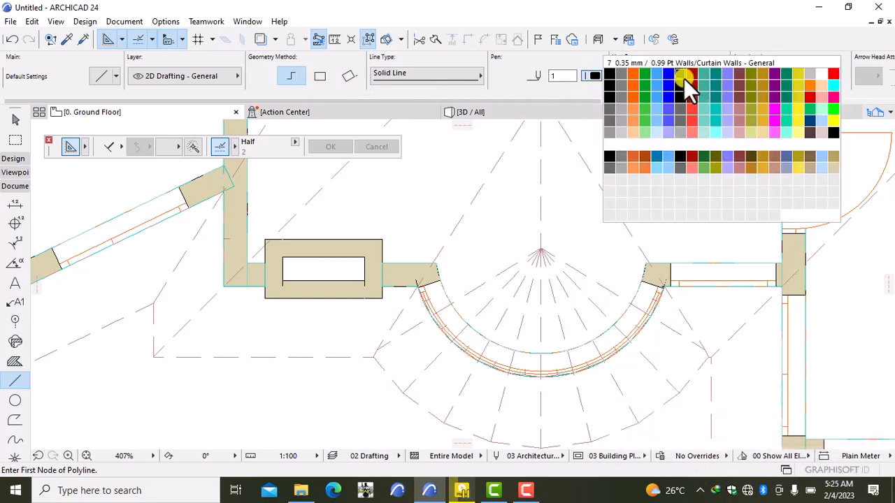
pyautogui.click(831, 74)
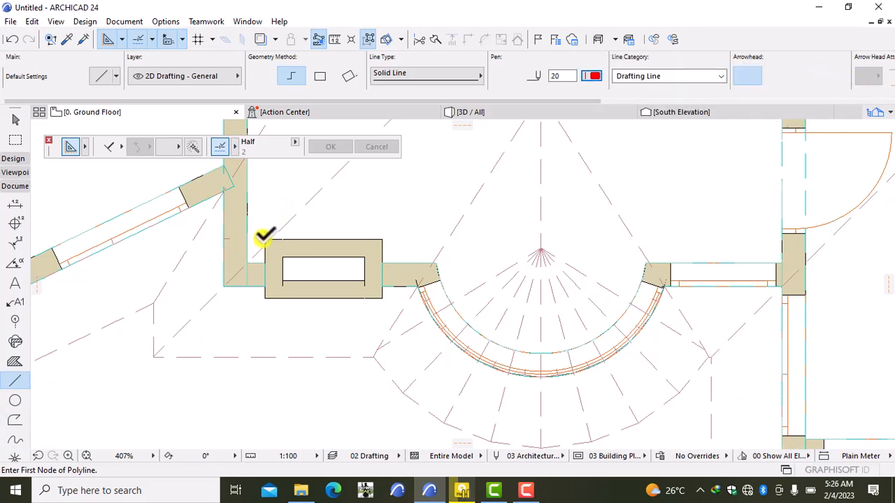
pyautogui.click(319, 77)
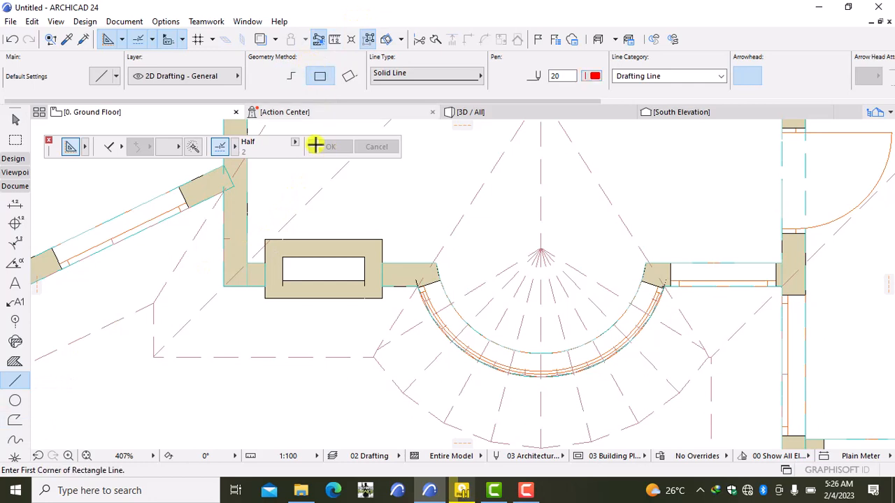
pyautogui.click(264, 239)
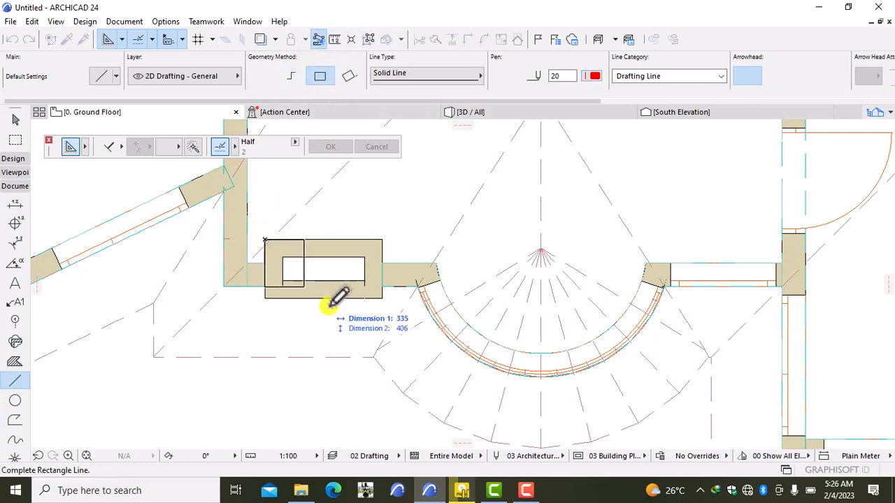
pyautogui.click(382, 298)
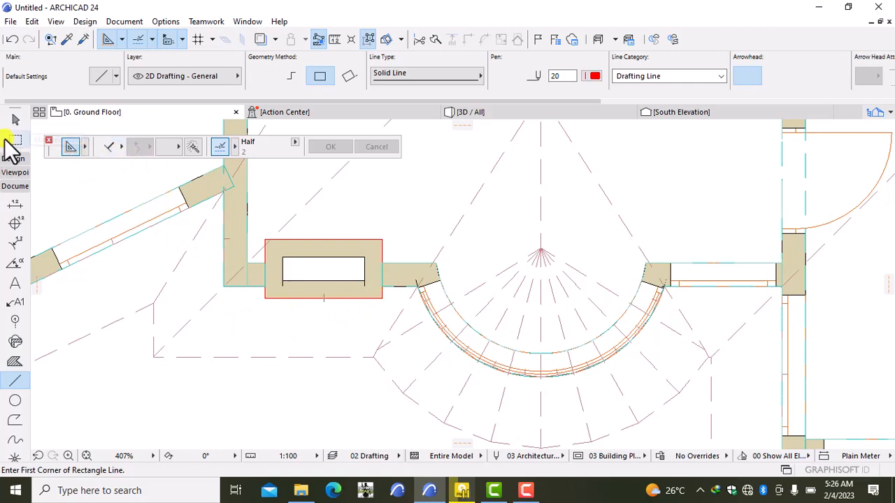
pyautogui.click(47, 139)
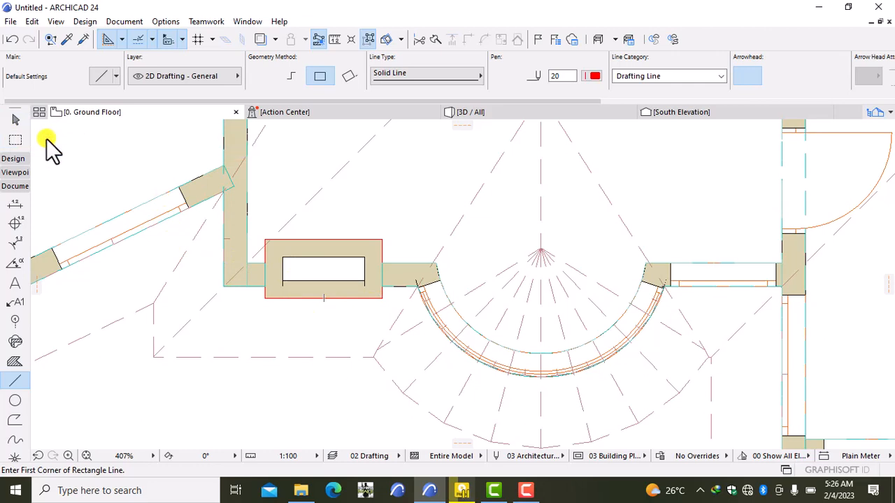
# - Turn on the Control Box palette from Window > Palettes
pyautogui.click(248, 21)
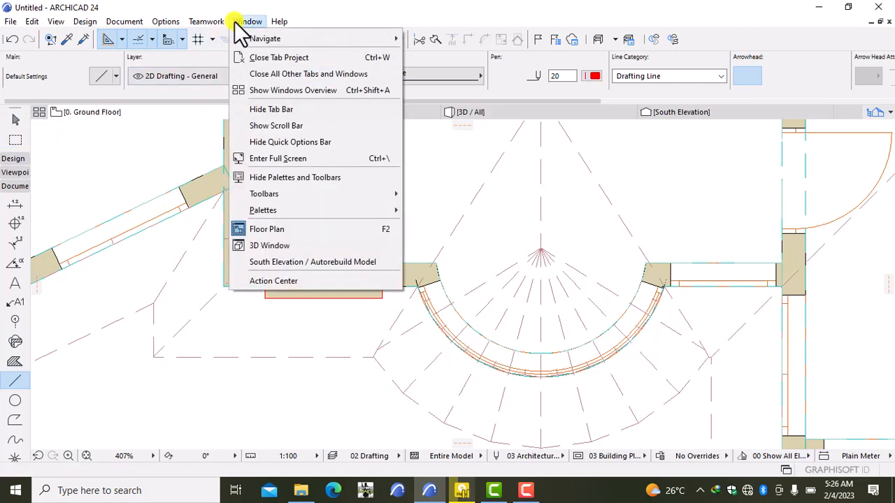
pyautogui.moveTo(260, 198)
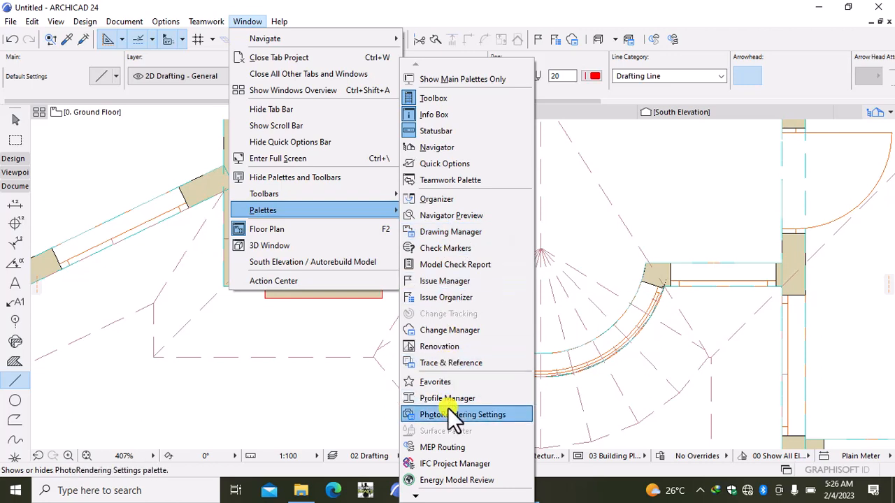
pyautogui.scroll(-3, 445, 425)
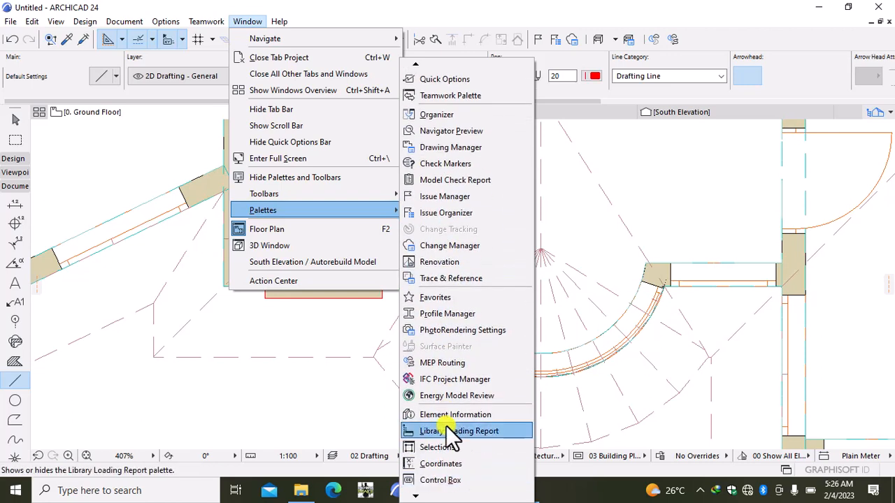
pyautogui.click(445, 481)
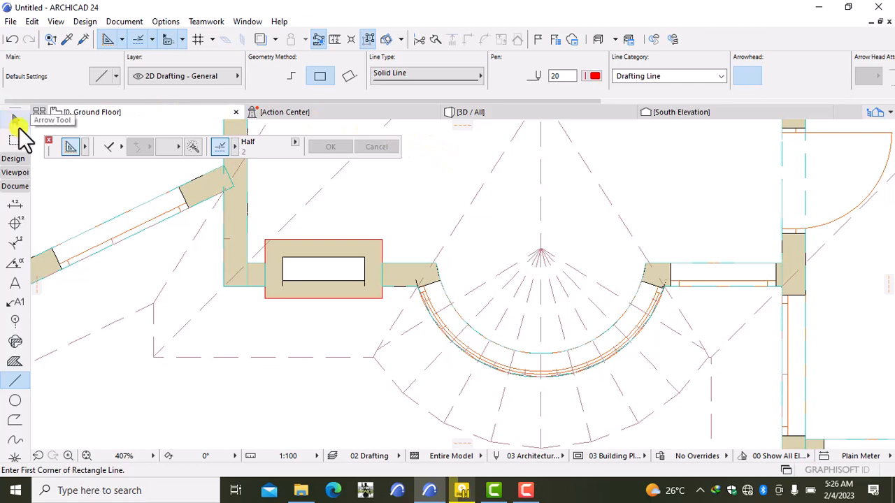
# - Choose the offset drawing constraint in the Control Box and enable the Magic Wand
pyautogui.click(109, 148)
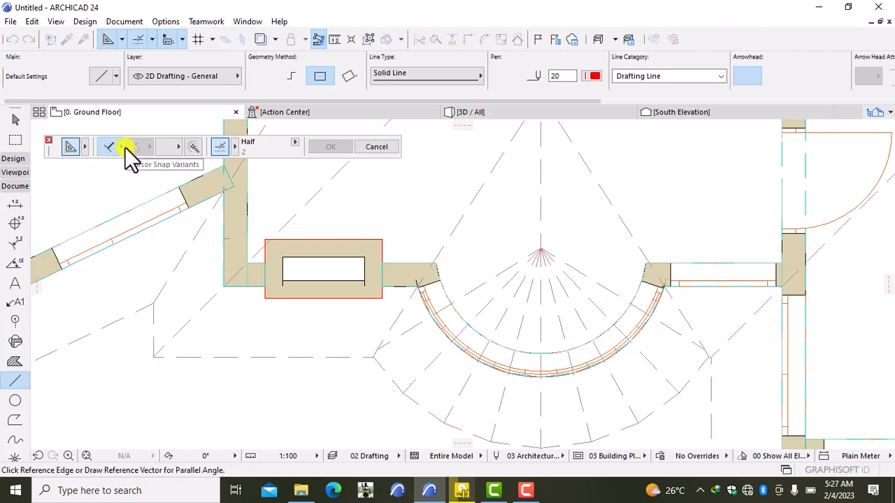
pyautogui.click(123, 148)
pyautogui.click(110, 148)
pyautogui.click(123, 145)
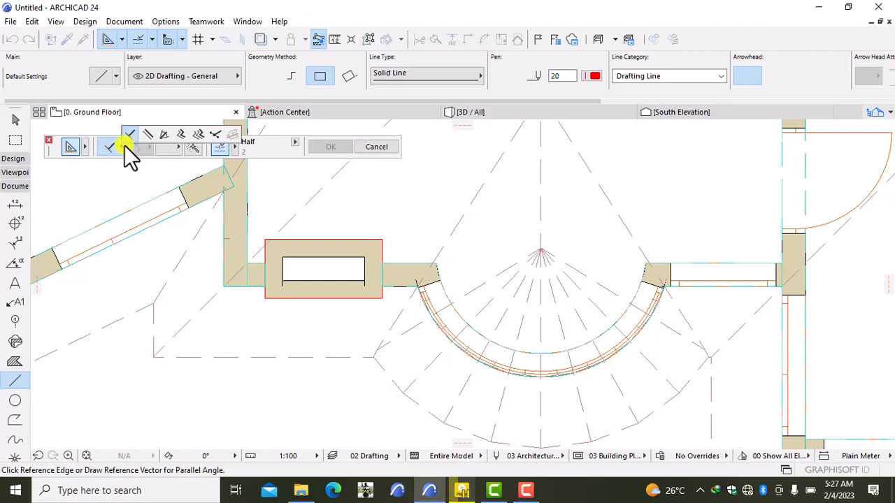
pyautogui.click(176, 135)
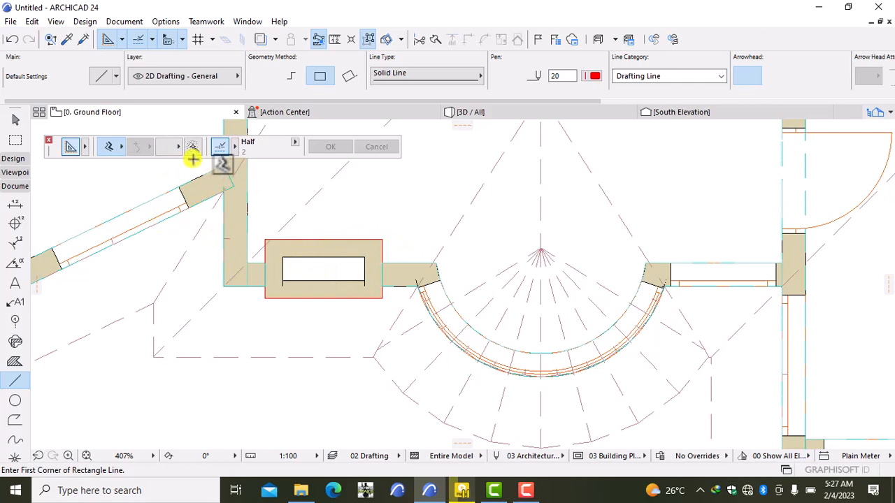
pyautogui.click(192, 148)
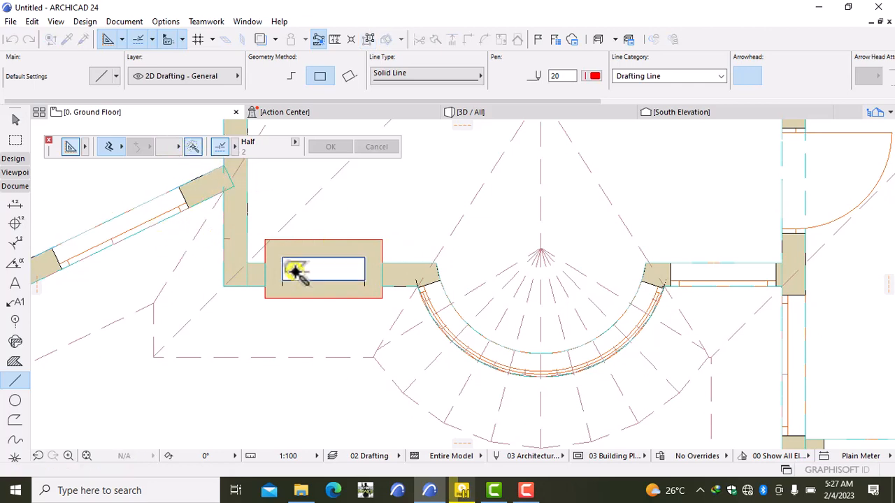
# - Trace the chimney box's top, right, bottom and left edges as lines
pyautogui.click(379, 246)
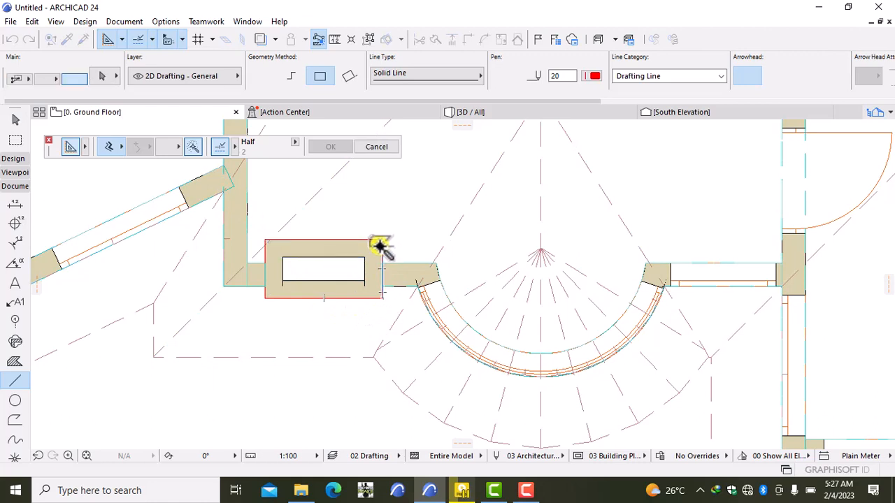
pyautogui.click(380, 246)
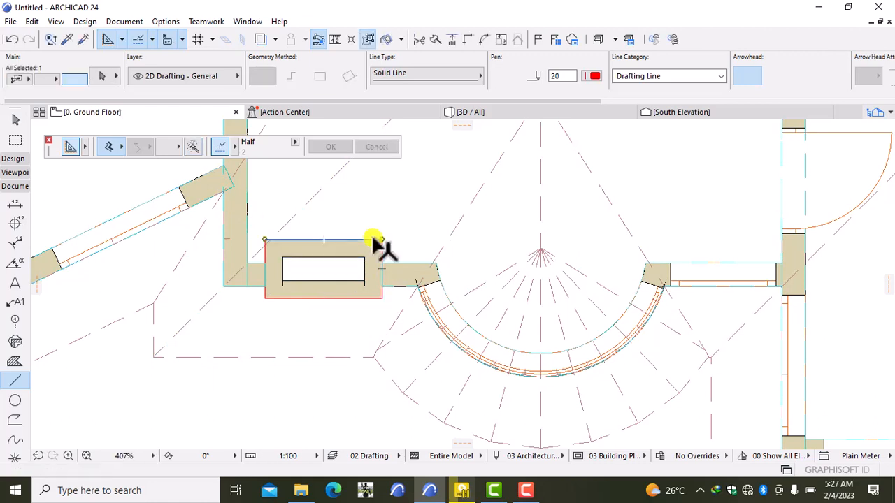
pyautogui.keyDown('shift'); pyautogui.click(382, 247); pyautogui.keyUp('shift')
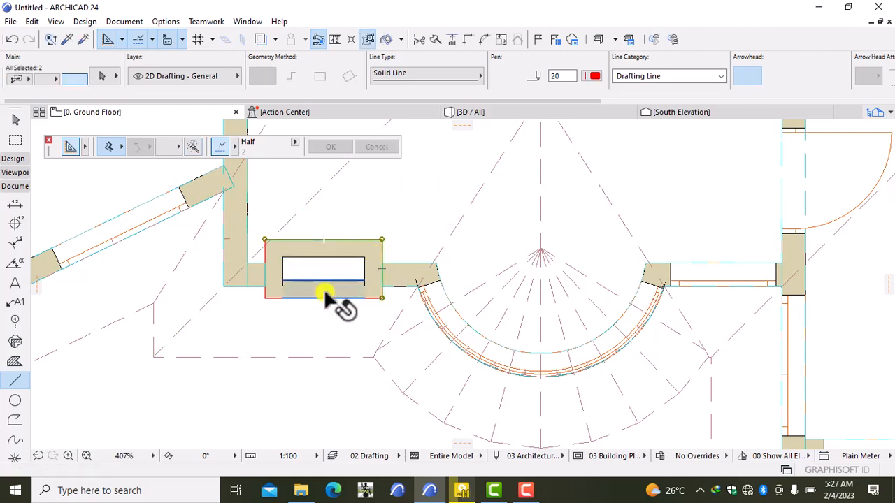
pyautogui.keyDown('shift'); pyautogui.click(323, 297); pyautogui.keyUp('shift')
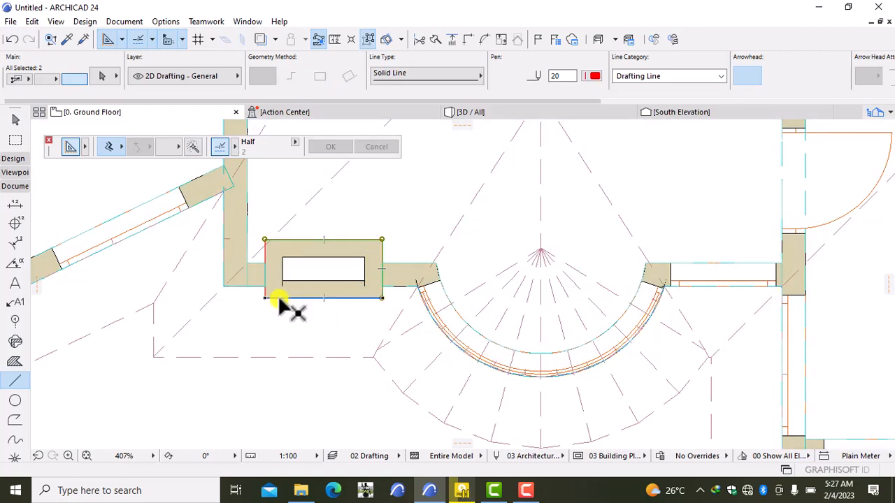
pyautogui.keyDown('shift'); pyautogui.click(278, 298); pyautogui.keyUp('shift')
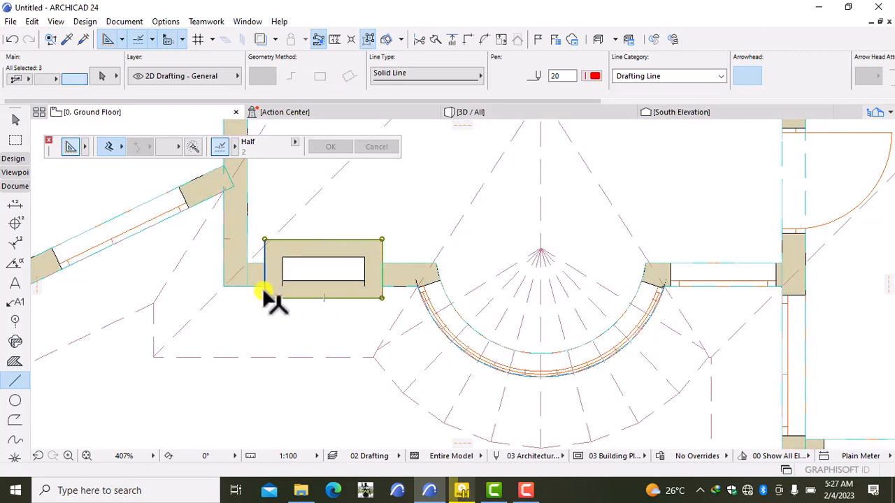
pyautogui.keyDown('shift'); pyautogui.click(264, 291); pyautogui.keyUp('shift')
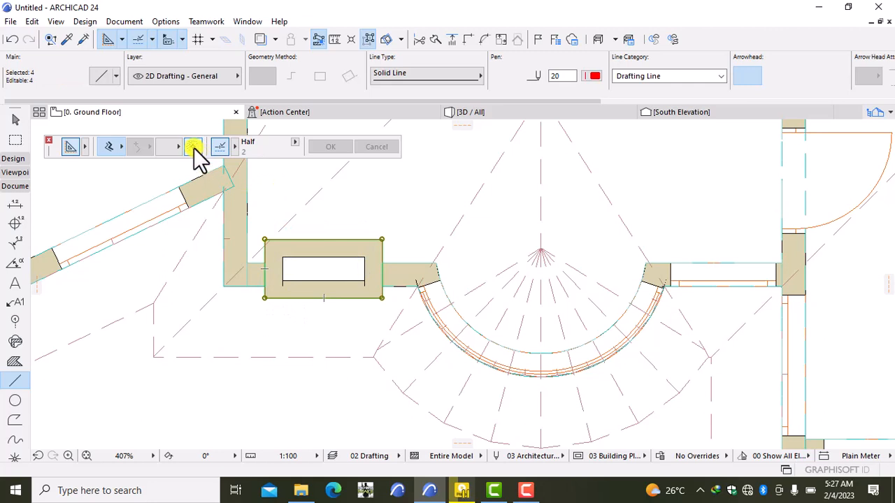
# - Try offsetting the chimney outline by 150, then undo it
pyautogui.click(264, 301)
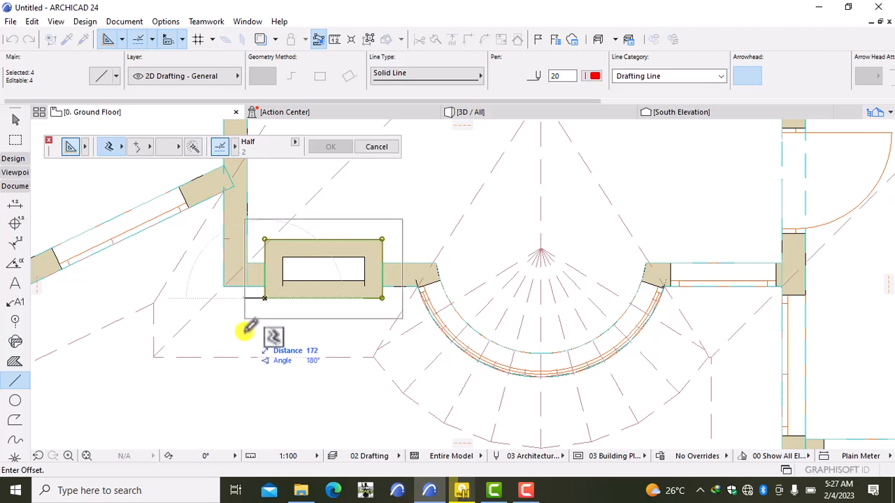
pyautogui.write('1')
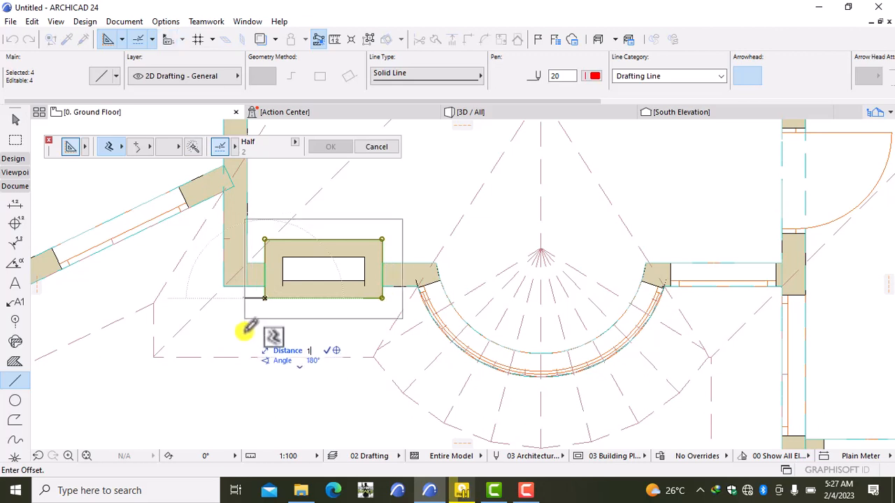
pyautogui.write('50')
pyautogui.press('Return')
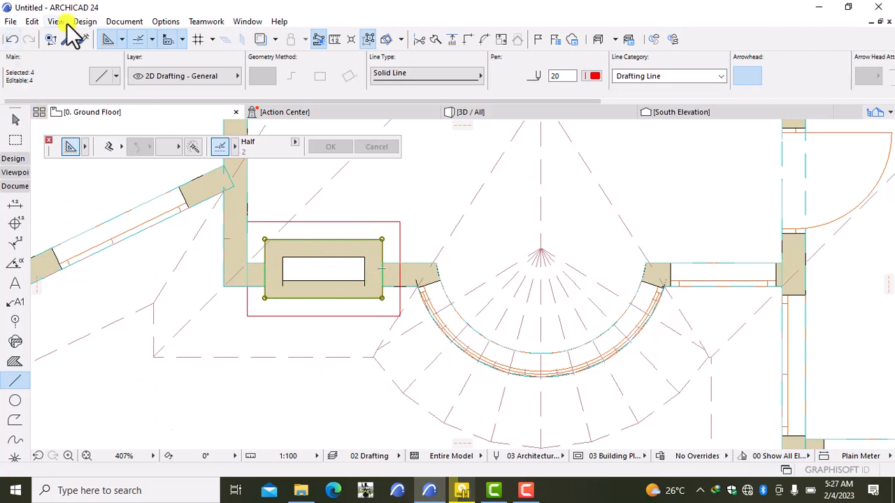
pyautogui.click(12, 39)
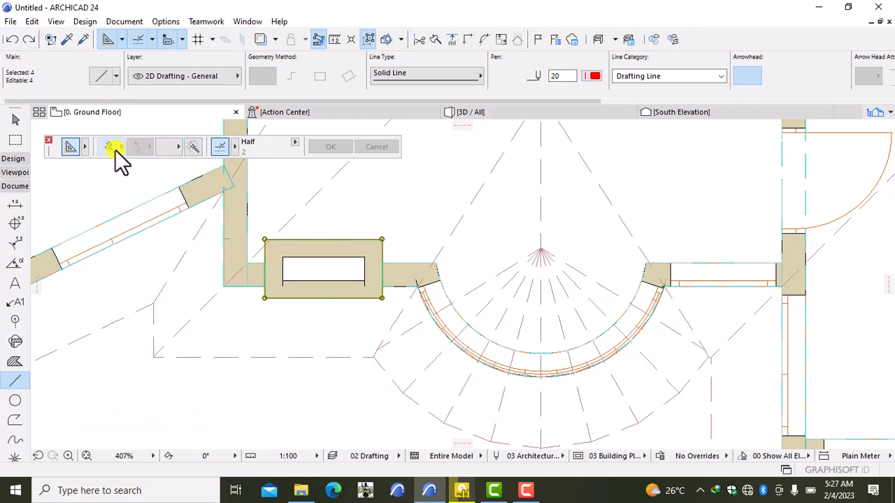
# - Offset the chimney outline outward by 100 to form a surrounding rectangle
pyautogui.click(193, 152)
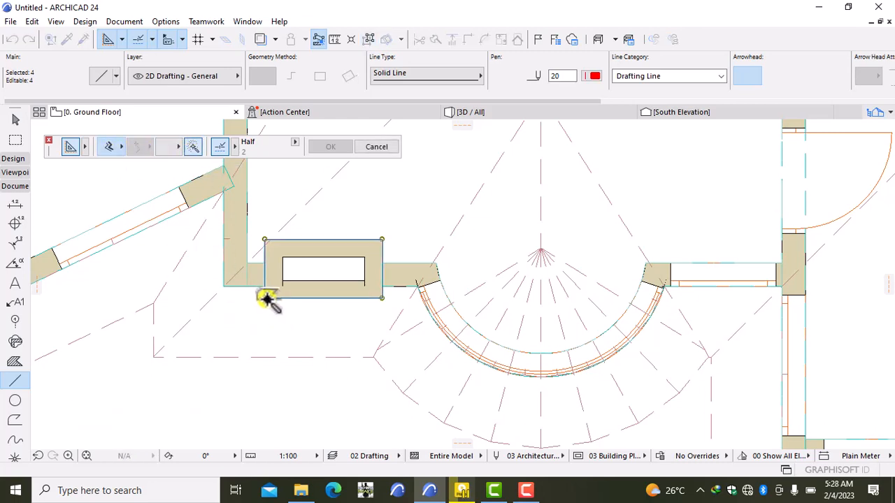
pyautogui.click(266, 299)
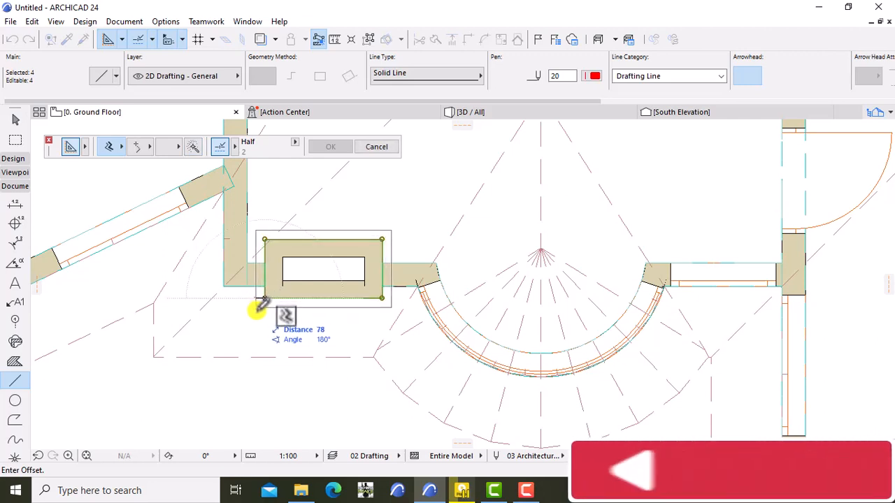
pyautogui.write('1')
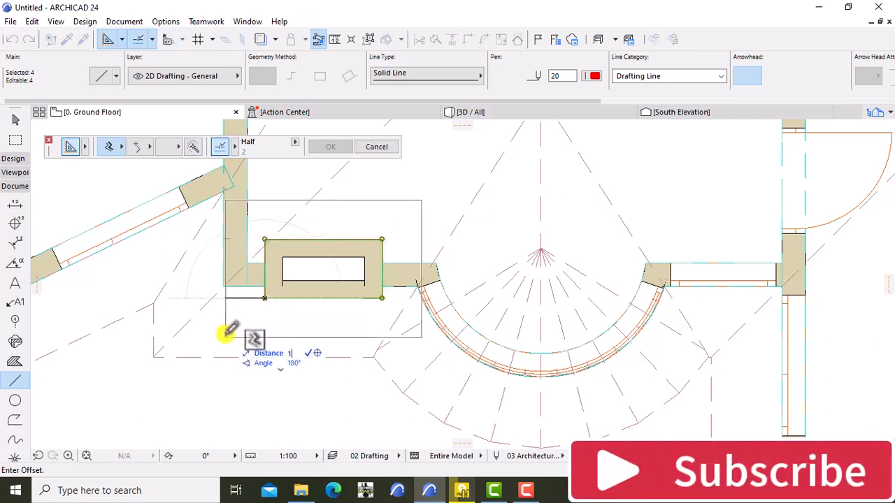
pyautogui.press('Return')
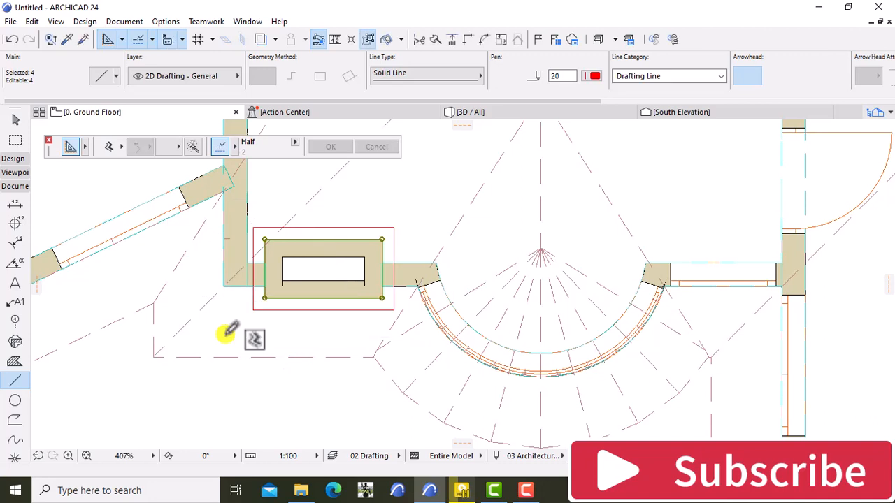
pyautogui.press('Escape')
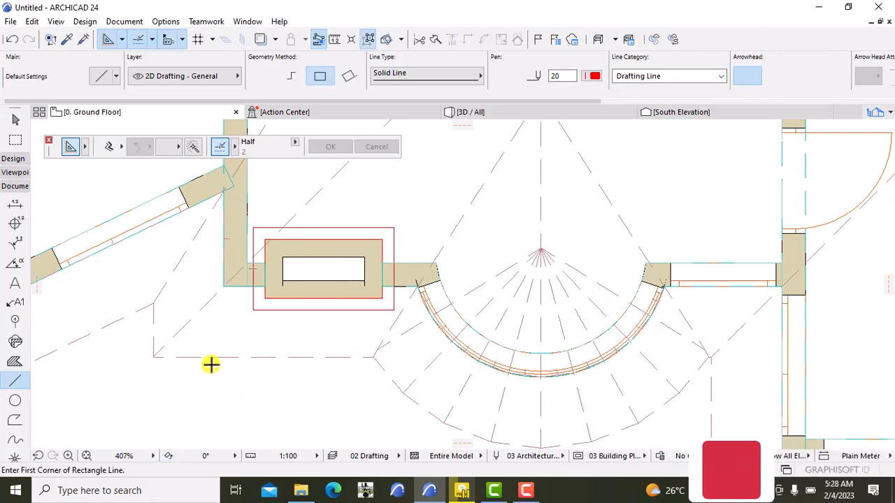
# - Select the Slab tool and set the default slab thickness to 200
pyautogui.click(14, 160)
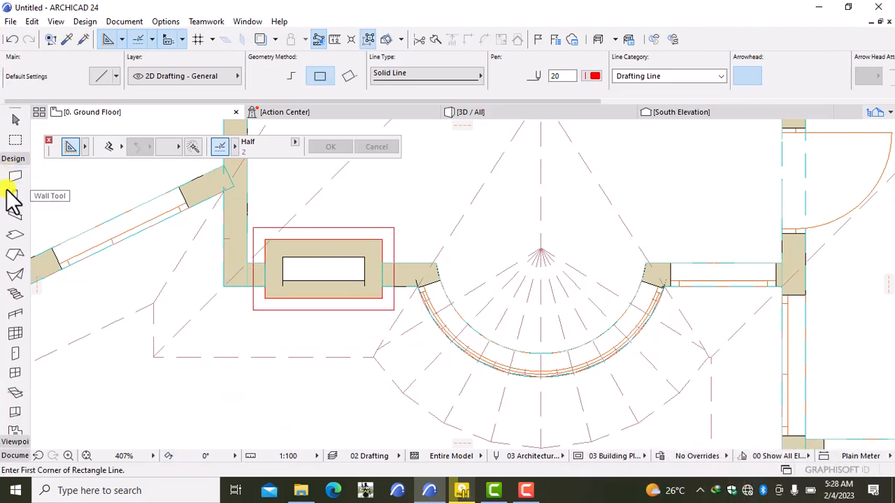
pyautogui.click(13, 236)
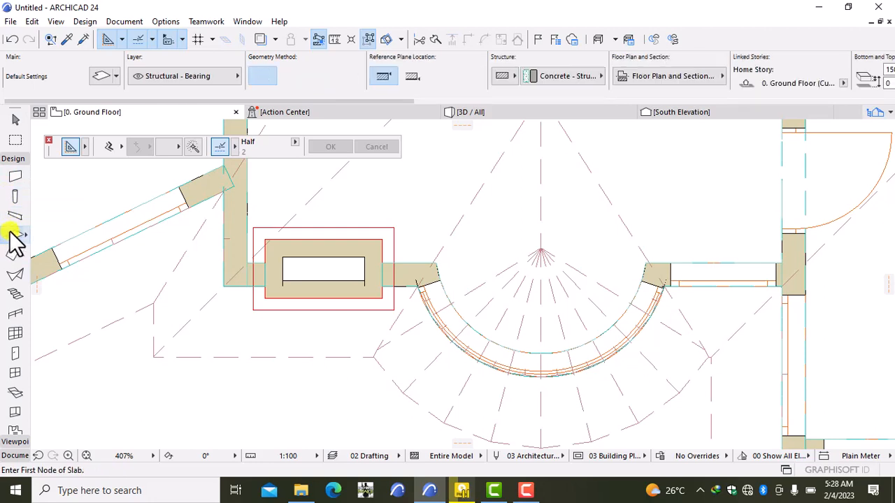
pyautogui.doubleClick(14, 236)
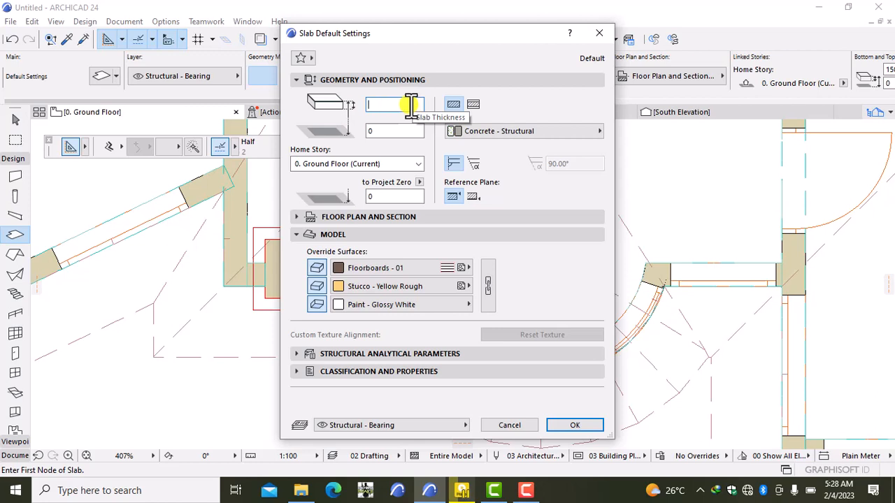
pyautogui.write('200')
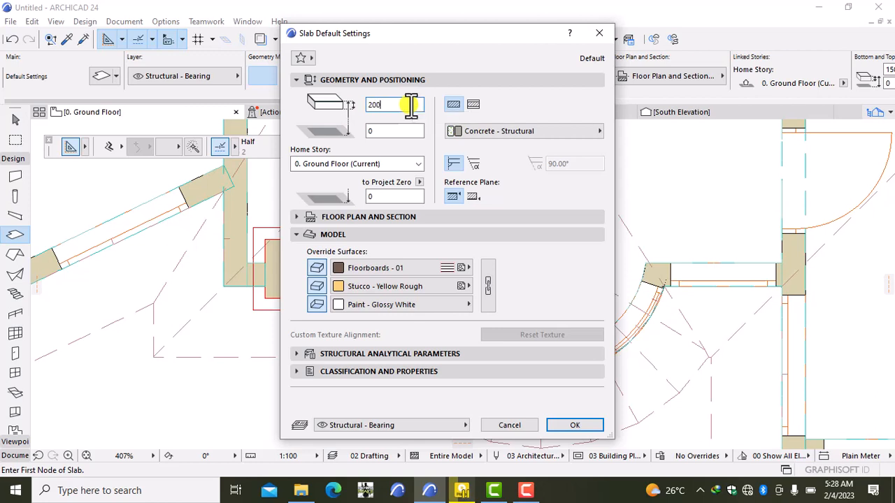
# - Make all slab surfaces Paint - Glossy White, set elevation 4200, and confirm
pyautogui.click(372, 268)
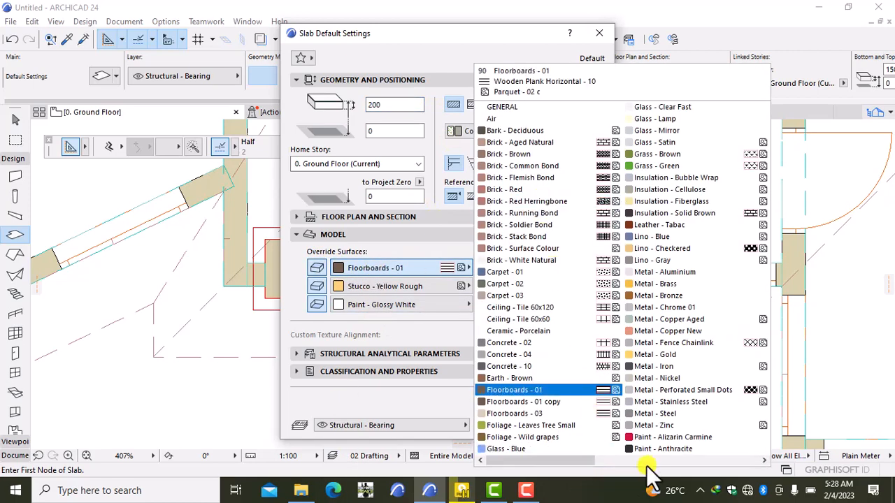
pyautogui.click(647, 461)
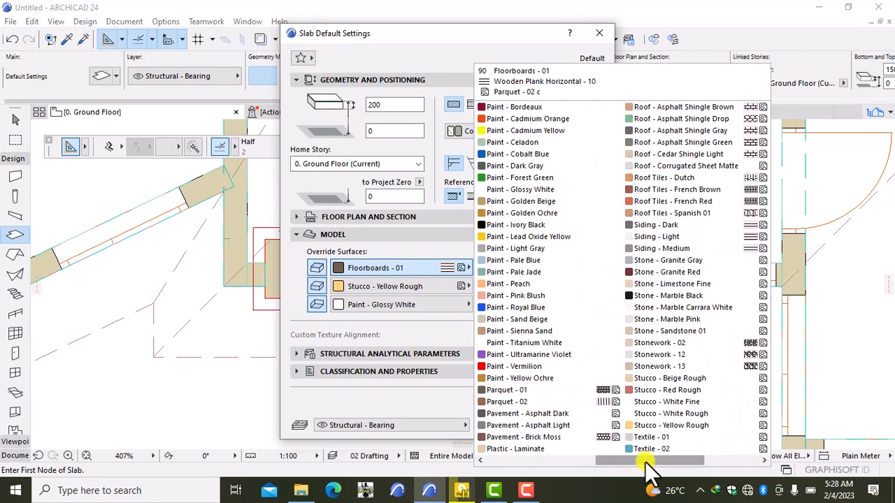
pyautogui.click(537, 191)
pyautogui.click(493, 295)
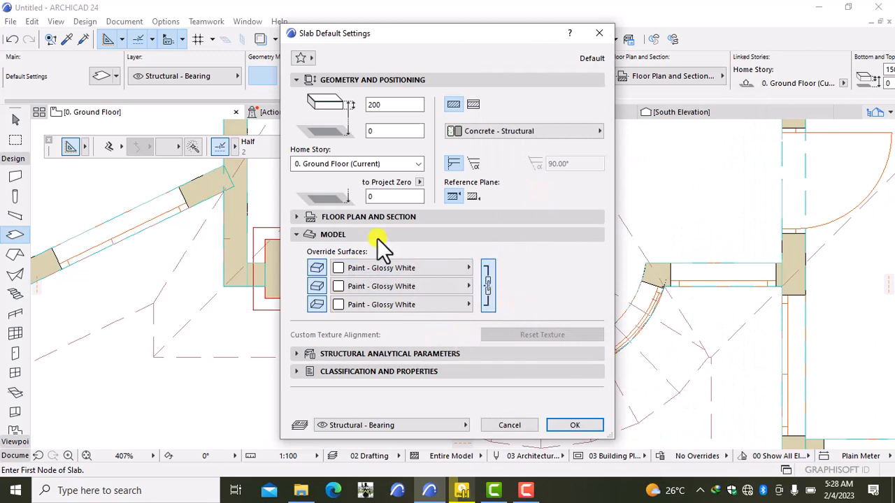
pyautogui.click(381, 197)
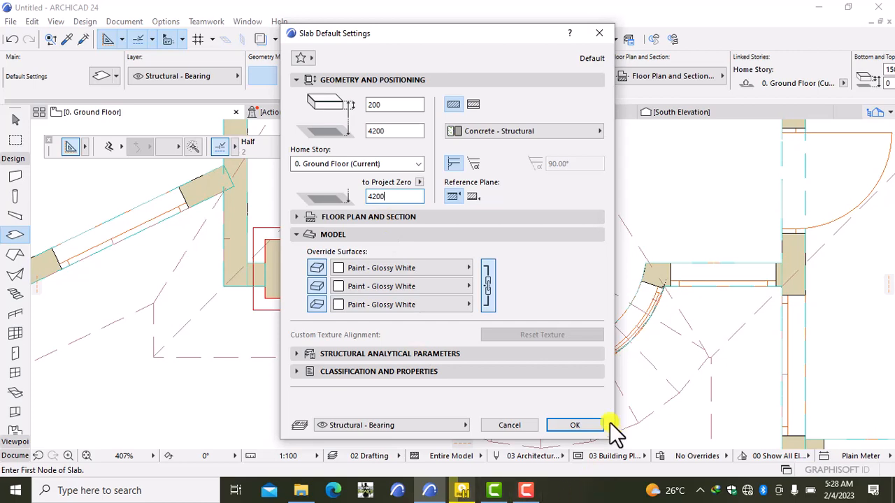
pyautogui.click(575, 425)
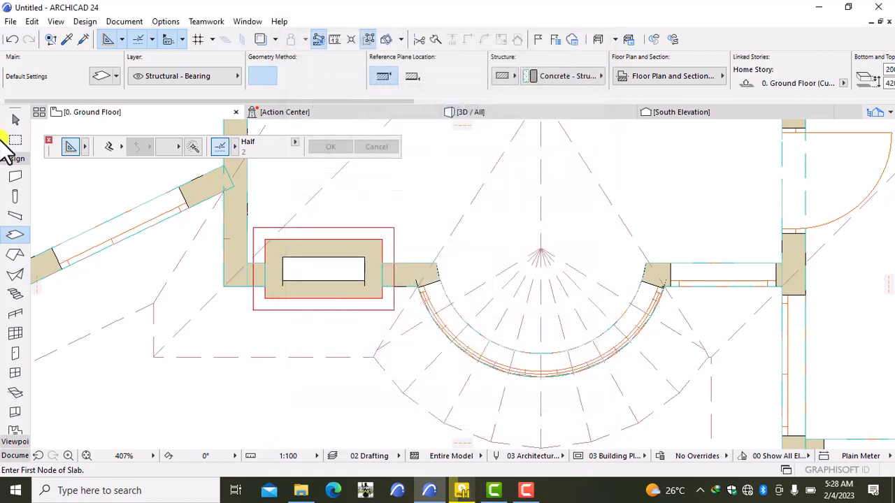
pyautogui.click(193, 147)
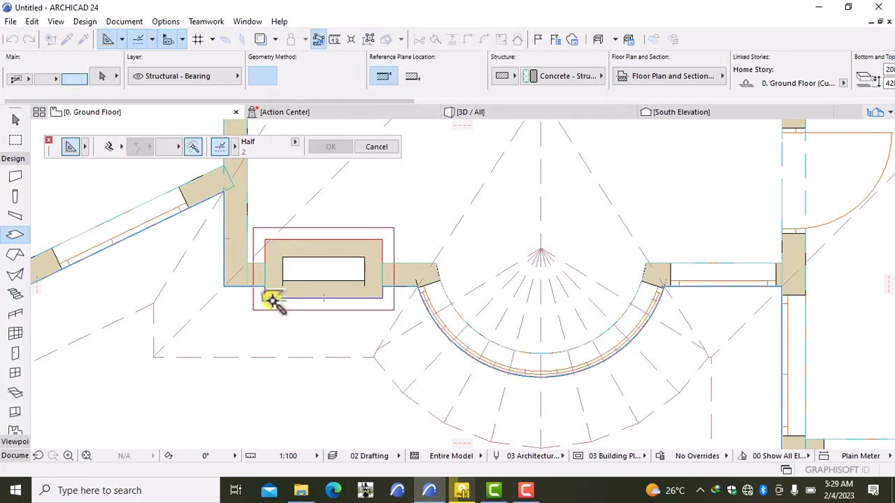
pyautogui.keyDown('shift'); pyautogui.click(271, 309); pyautogui.keyUp('shift')
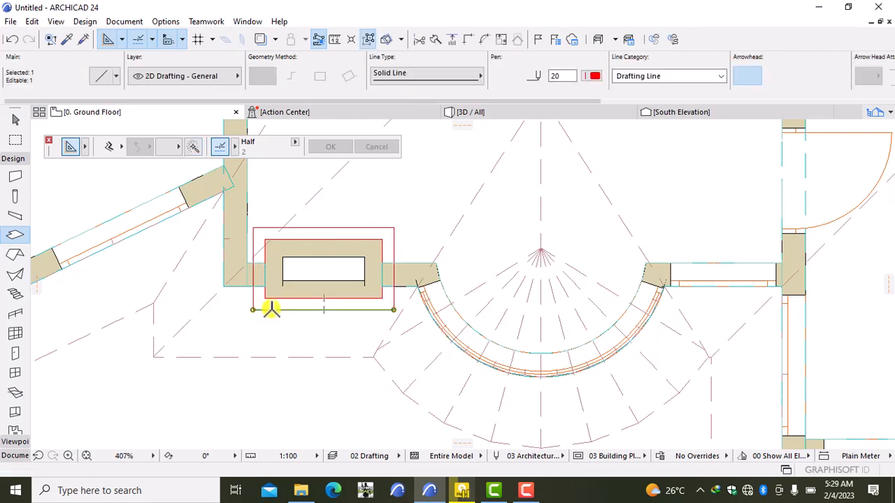
pyautogui.press('Escape')
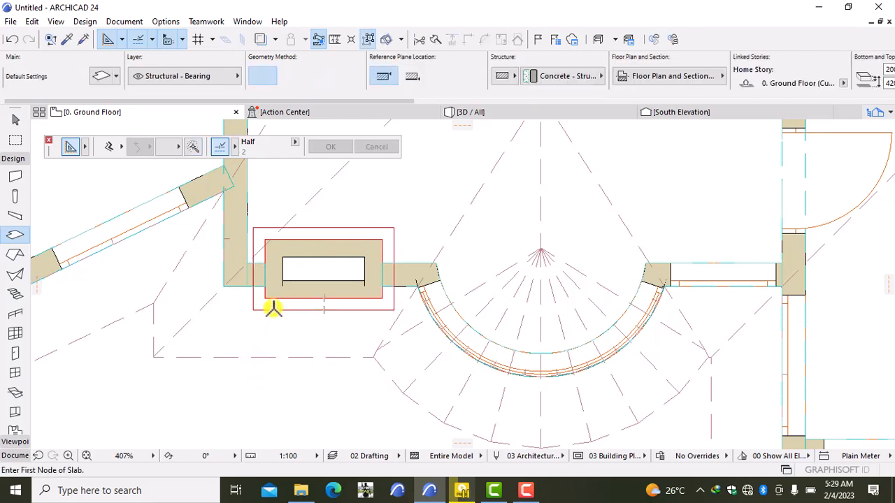
pyautogui.click(521, 114)
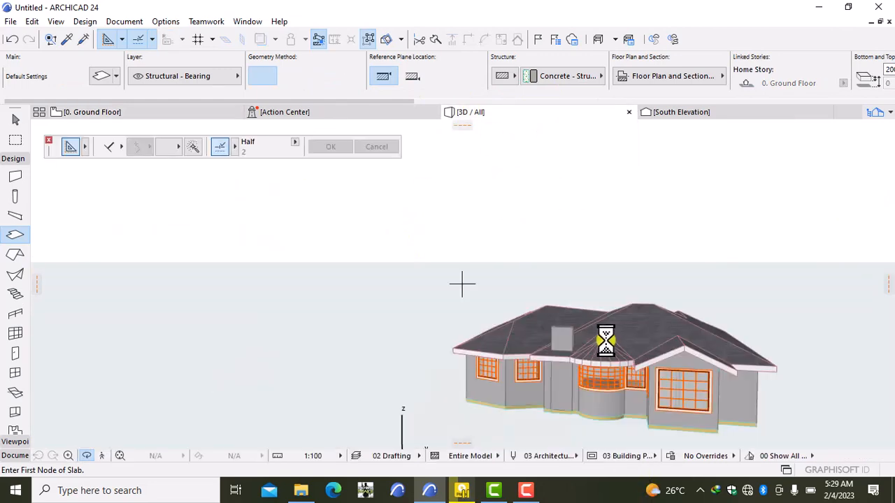
pyautogui.click(114, 110)
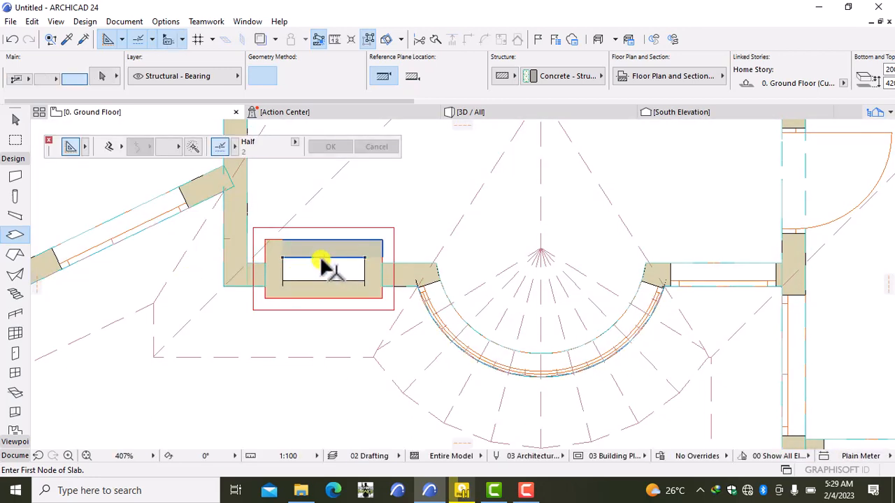
# - Trace a slab with the Magic Wand inside the red outline around the chimney
pyautogui.scroll(5, 322, 264)
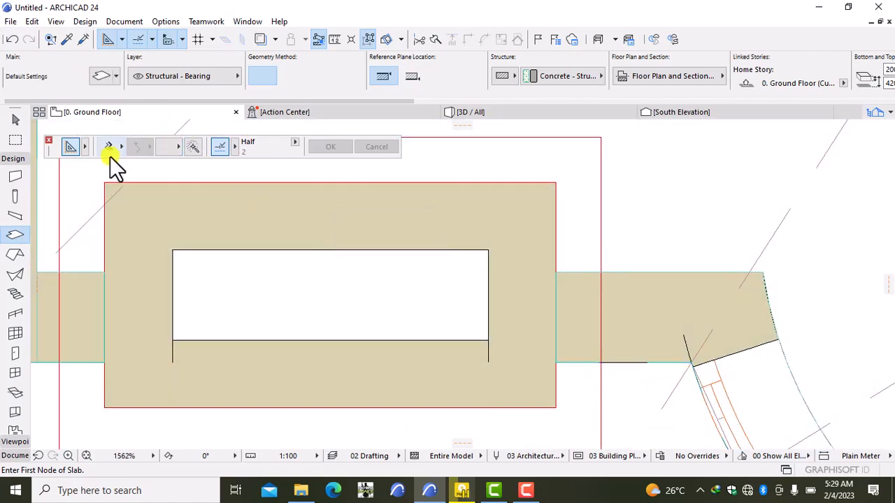
pyautogui.click(193, 147)
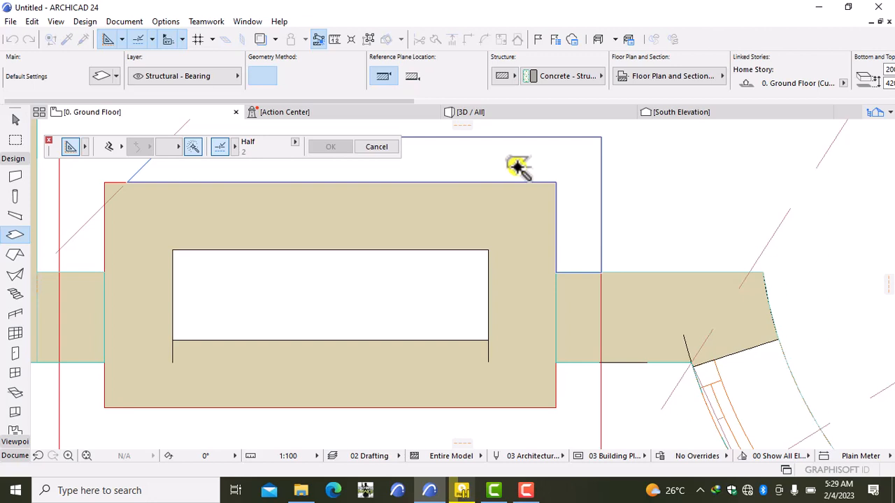
pyautogui.scroll(-2, 334, 230)
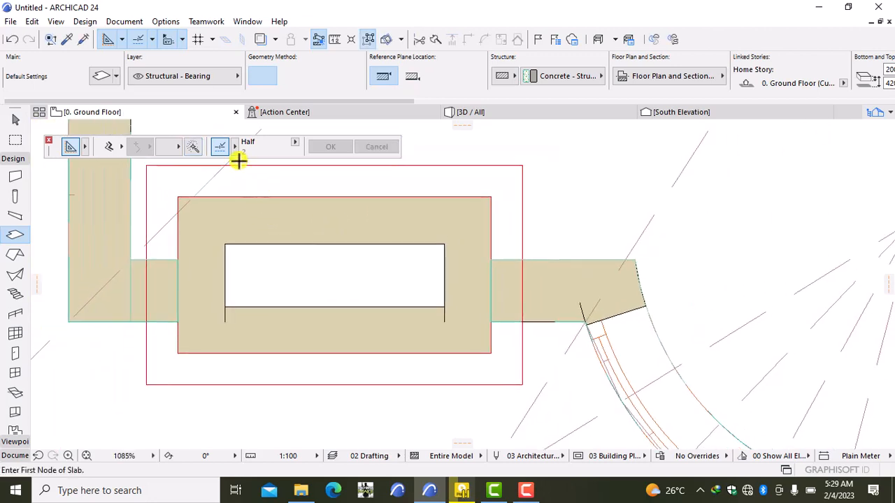
pyautogui.click(194, 151)
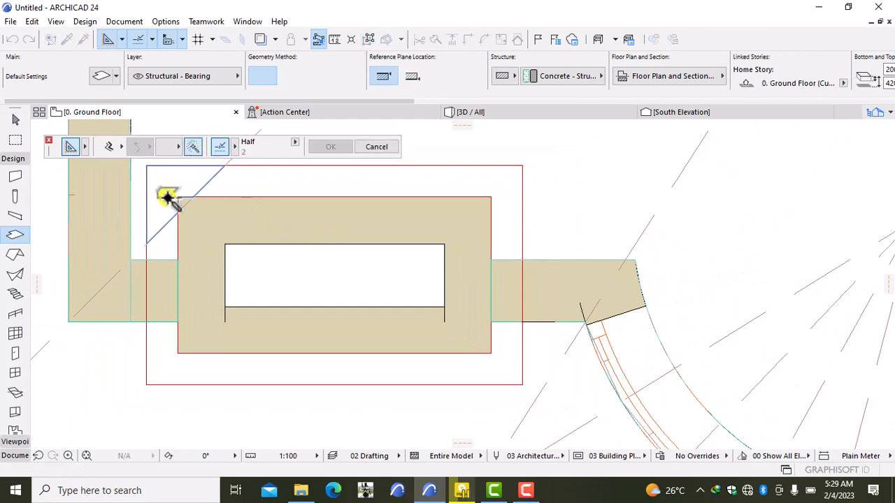
pyautogui.click(193, 146)
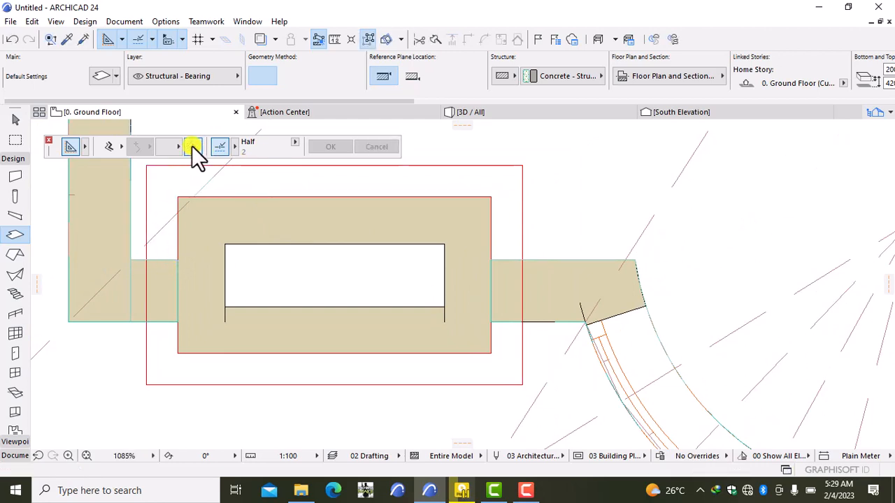
pyautogui.click(168, 250)
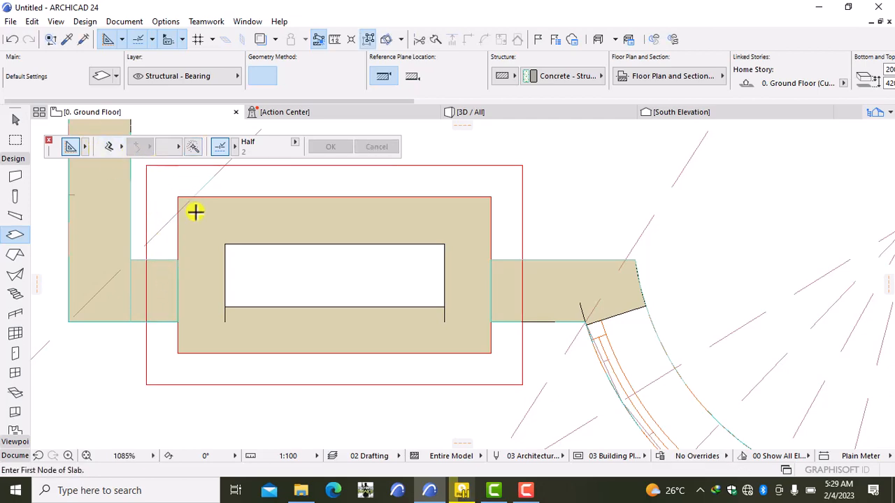
pyautogui.scroll(-4, 196, 211)
pyautogui.scroll(-1, 193, 220)
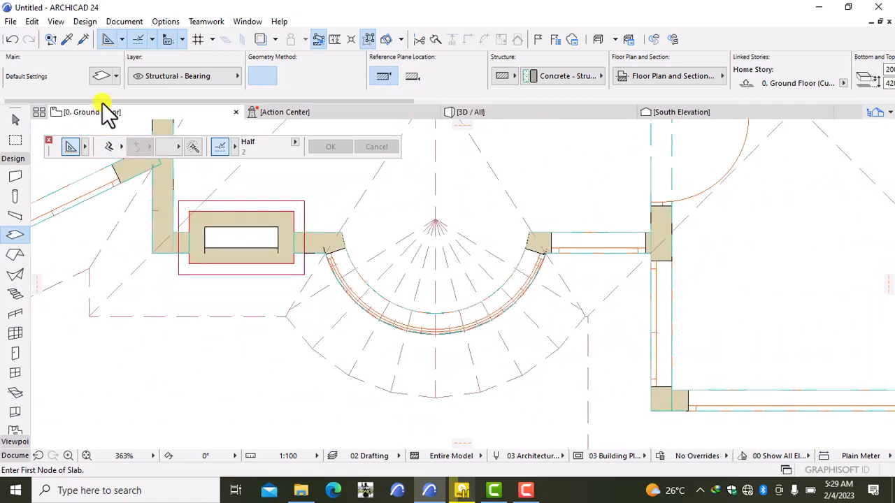
# - Undo the new slab and the red rectangle, then redo to restore the rectangle
pyautogui.click(12, 39)
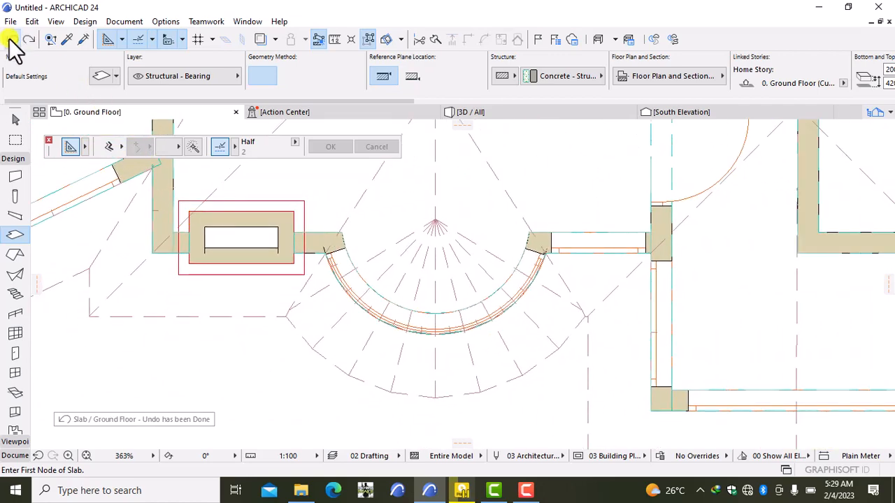
pyautogui.click(12, 39)
pyautogui.click(12, 39)
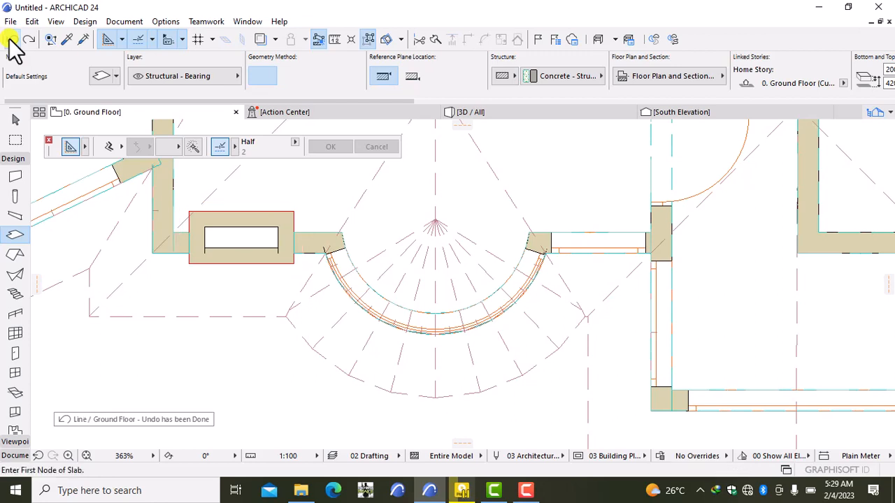
pyautogui.click(29, 39)
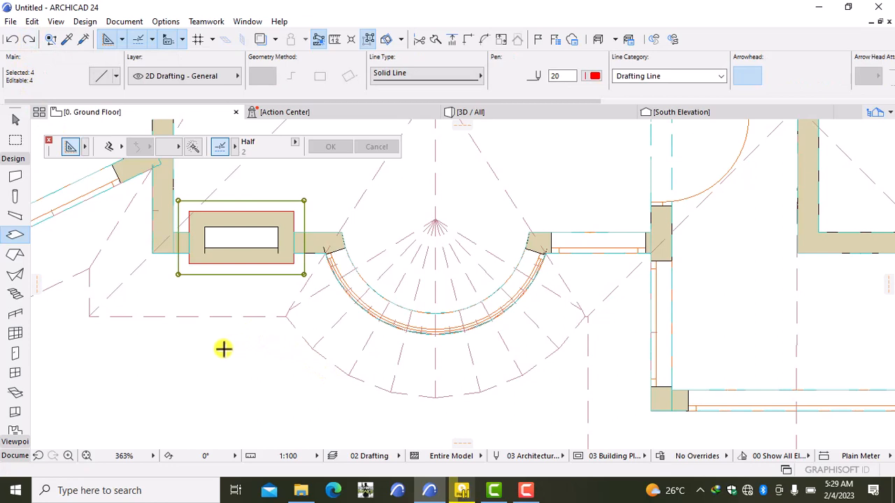
# - Retry tracing the red rectangle, cancel it, and switch to the 3D view
pyautogui.click(193, 147)
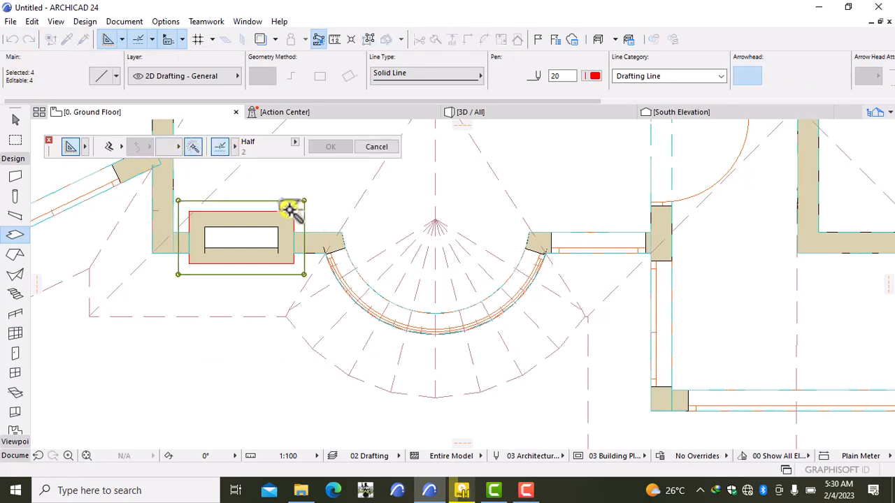
pyautogui.click(297, 209)
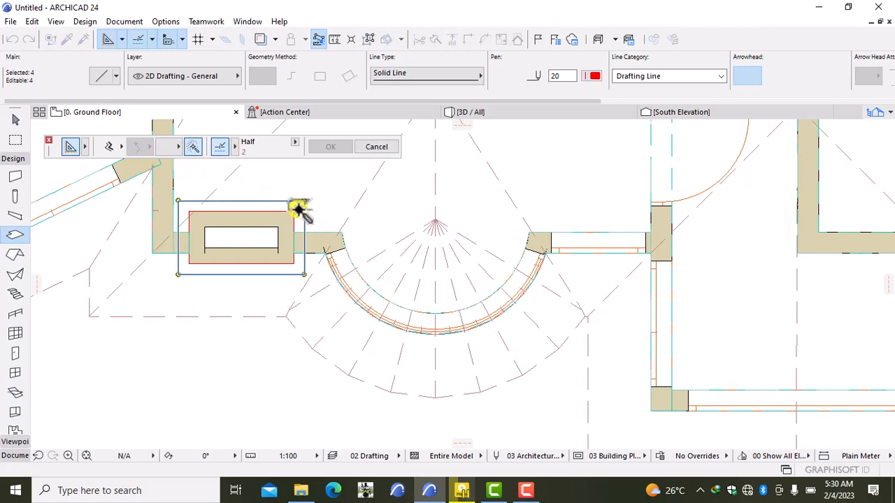
pyautogui.press('Escape')
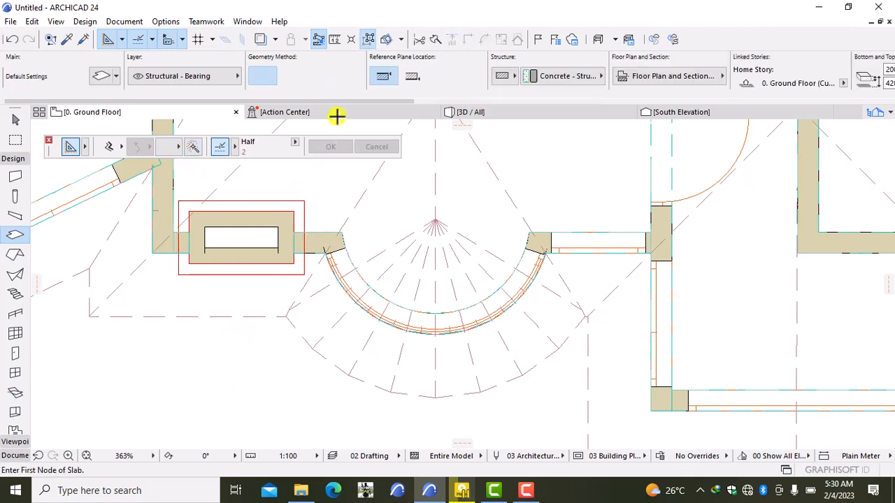
pyautogui.click(490, 116)
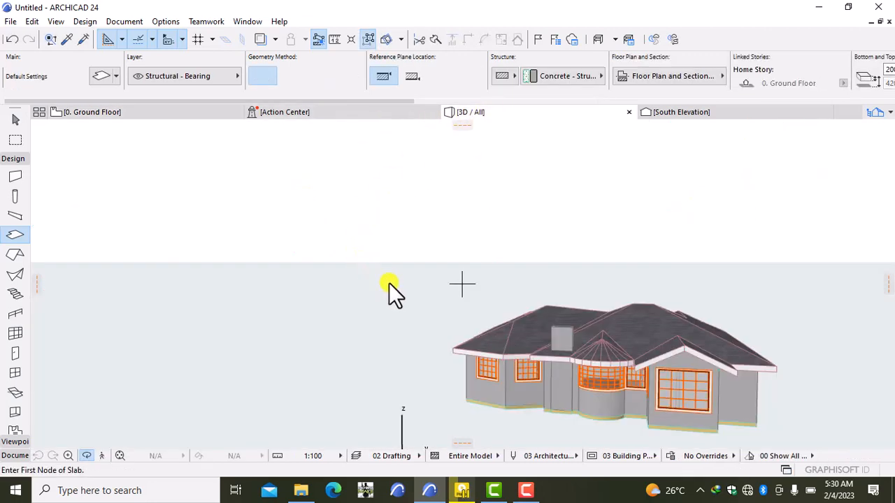
# - Orbit and zoom around the house and chimney, then return to the 0. Ground Floor plan
pyautogui.keyDown('shift'); pyautogui.moveTo(542, 329); pyautogui.dragTo(634, 336, button='middle'); pyautogui.keyUp('shift')
pyautogui.scroll(10, 635, 335)
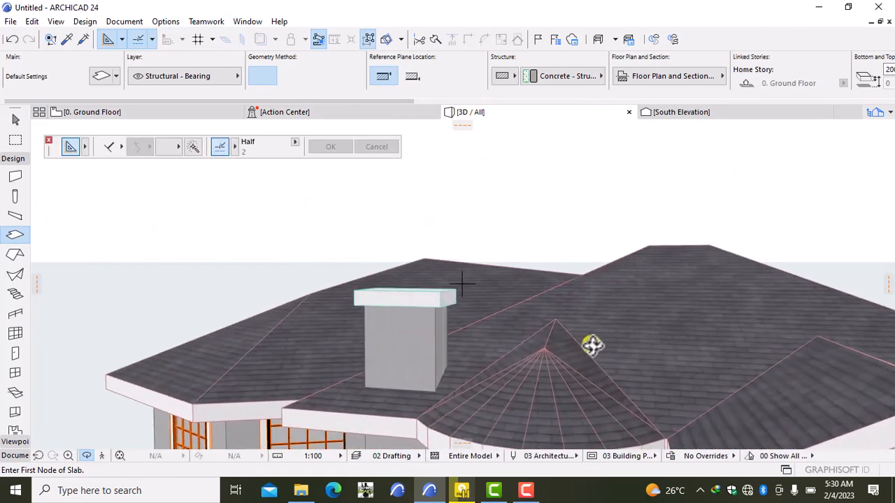
pyautogui.scroll(-10, 592, 345)
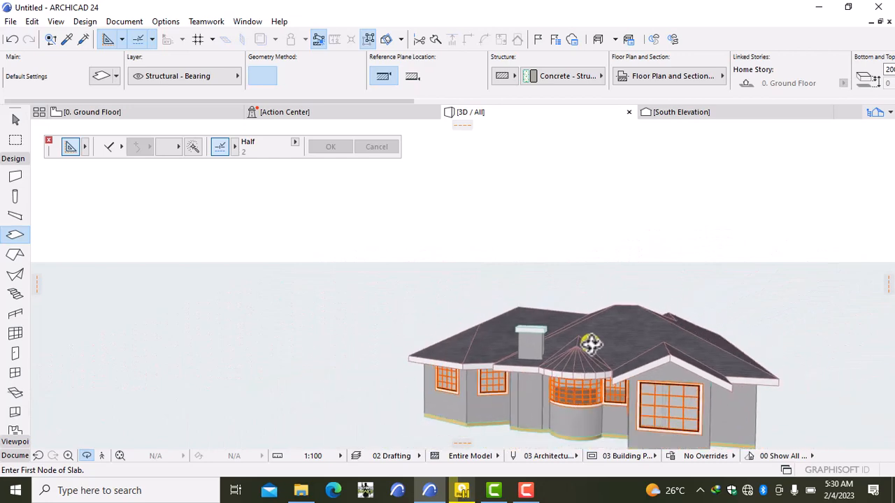
pyautogui.scroll(-4, 591, 343)
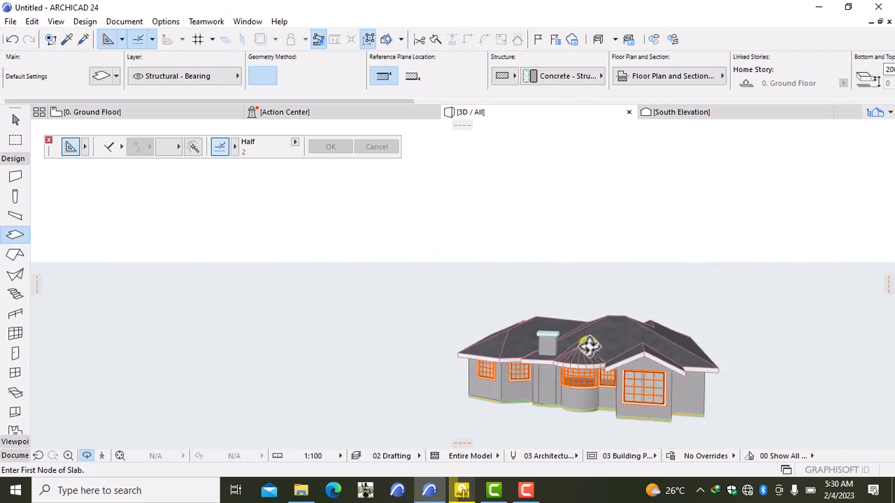
pyautogui.rightClick(538, 407)
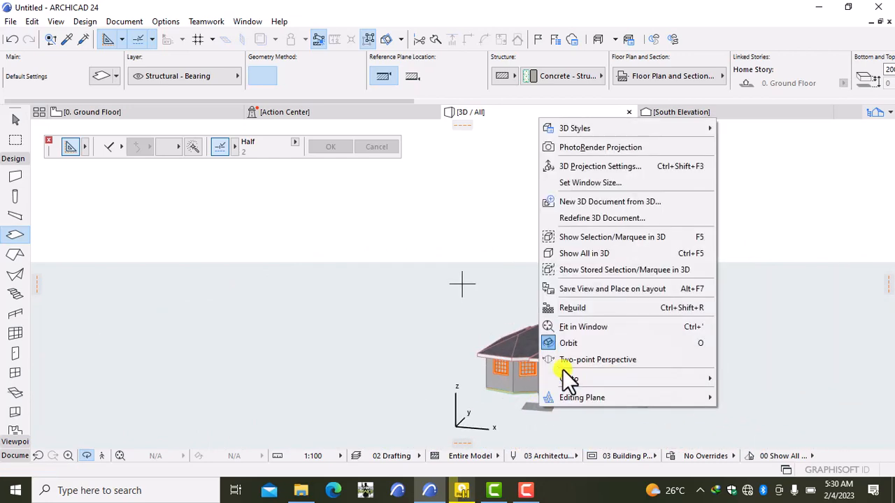
pyautogui.click(492, 416)
pyautogui.moveTo(703, 384); pyautogui.dragTo(739, 376)
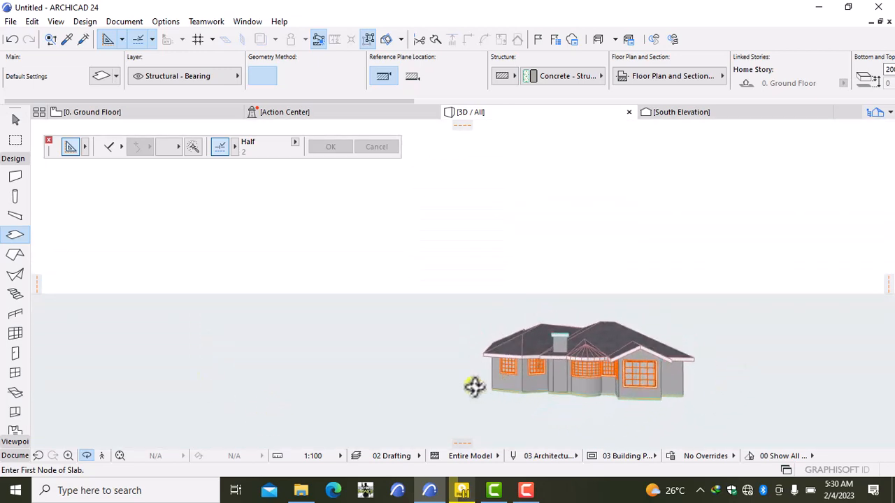
pyautogui.scroll(2, 474, 387)
pyautogui.moveTo(611, 349); pyautogui.dragTo(581, 320)
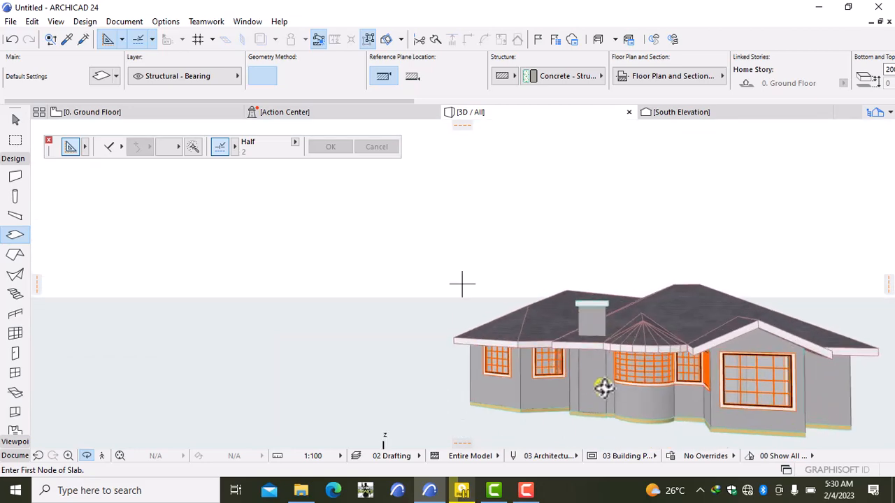
pyautogui.moveTo(603, 387); pyautogui.dragTo(380, 365)
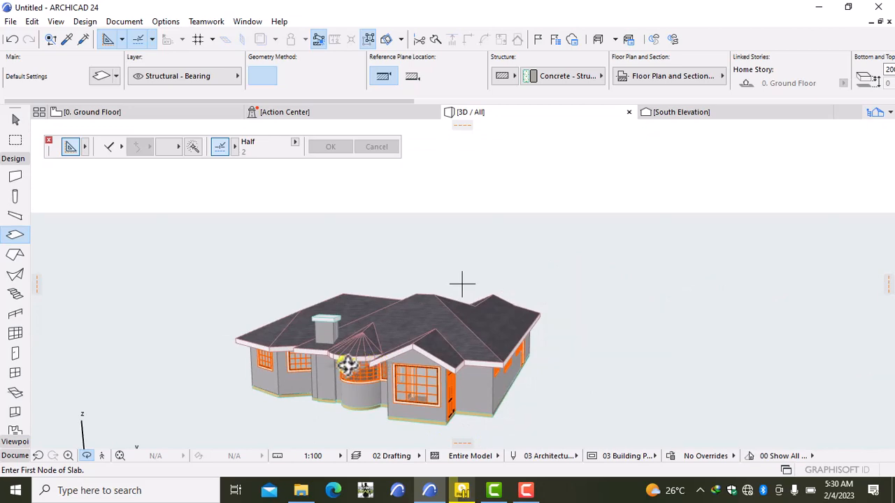
pyautogui.scroll(1, 347, 365)
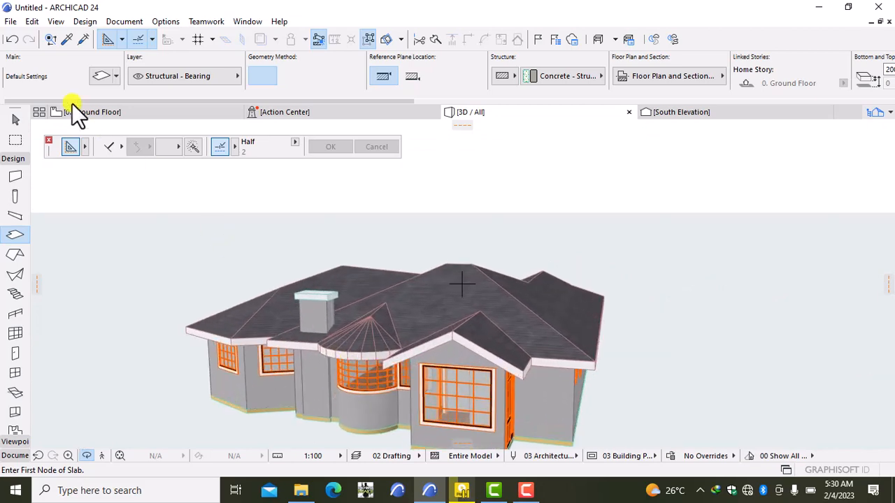
pyautogui.click(117, 115)
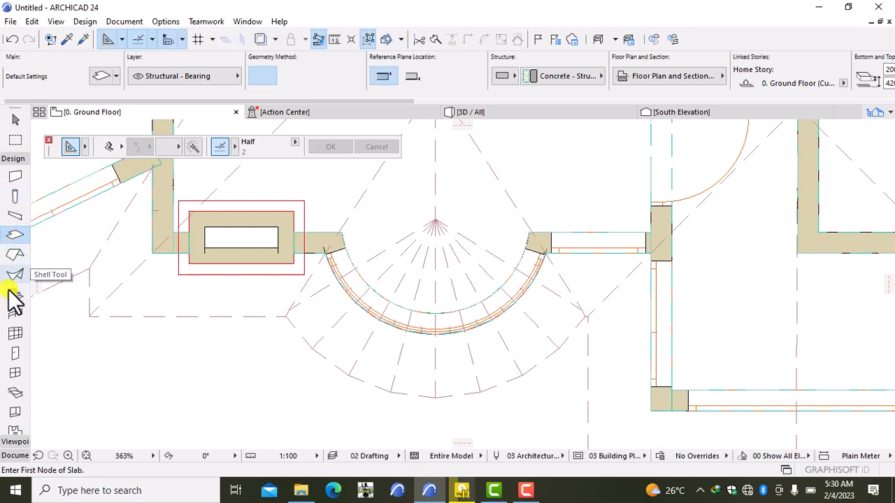
# - Choose Rectangular Window Opening 24 for the Window tool from an 'empty' library search
pyautogui.click(14, 374)
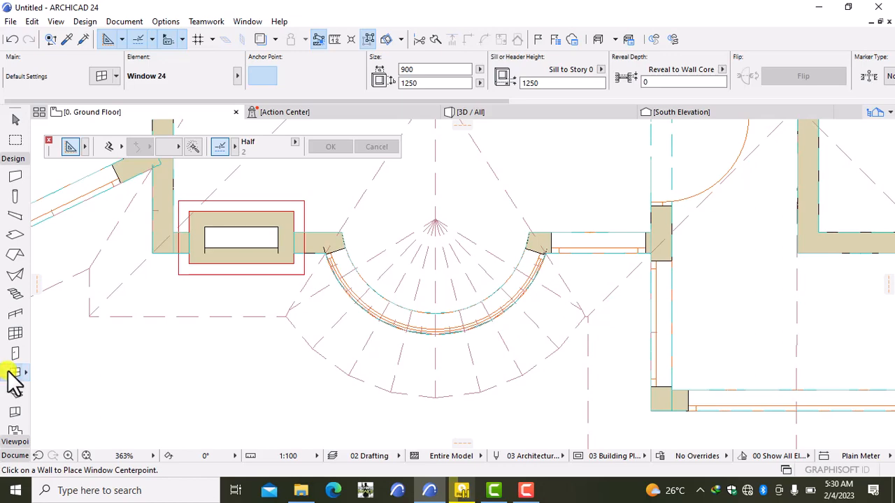
pyautogui.doubleClick(14, 373)
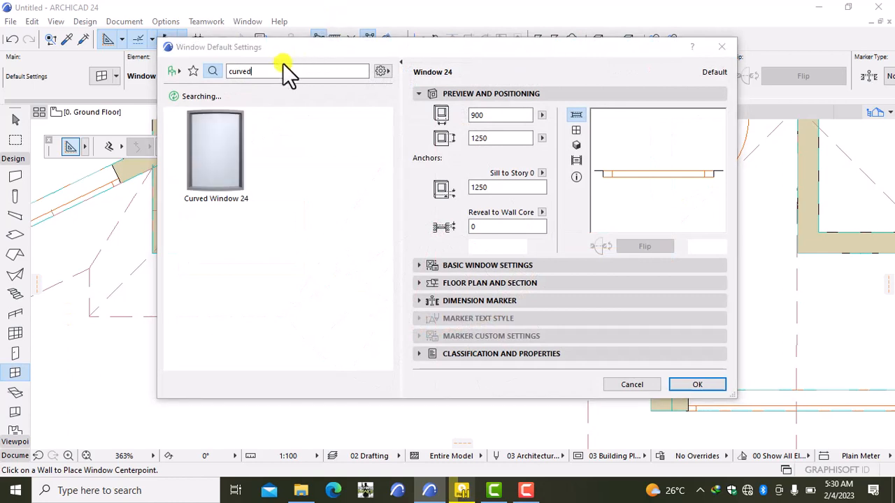
pyautogui.click(279, 72)
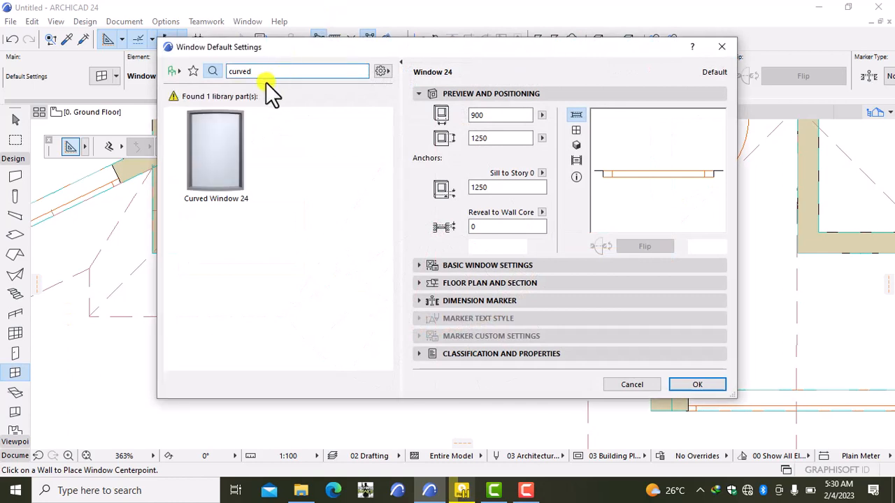
pyautogui.press('BackSpace')
pyautogui.press('BackSpace')
pyautogui.press('BackSpace')
pyautogui.press('BackSpace')
pyautogui.press('BackSpace')
pyautogui.press('BackSpace')
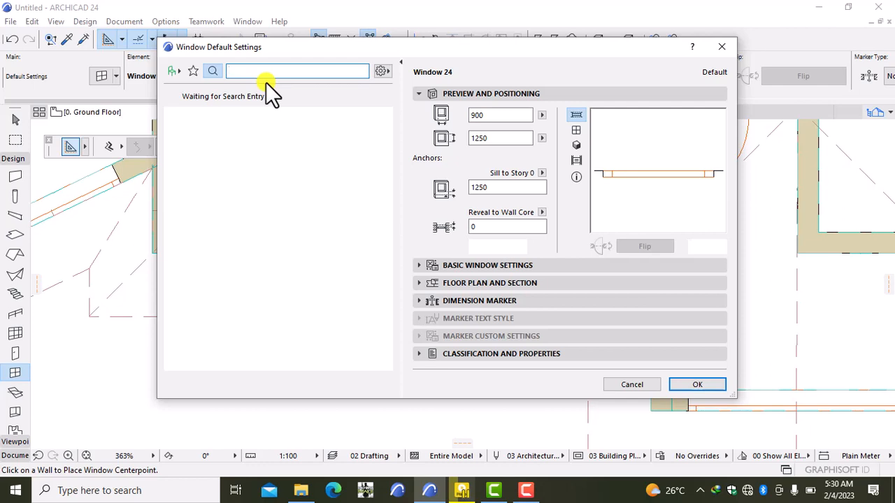
pyautogui.write('emp')
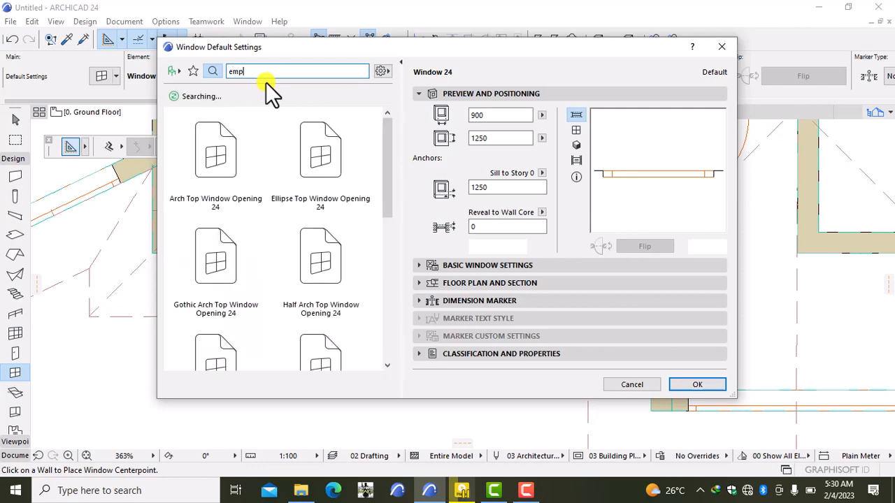
pyautogui.write('ty')
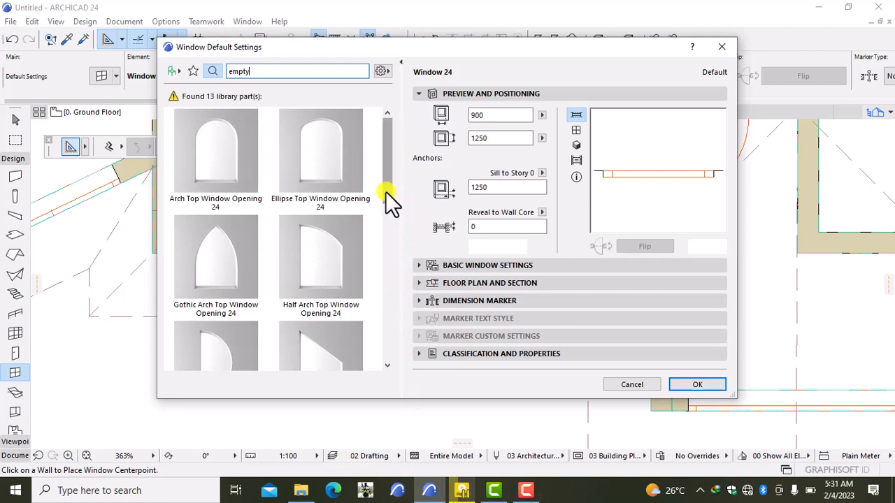
pyautogui.moveTo(387, 192); pyautogui.dragTo(352, 258)
pyautogui.click(336, 257)
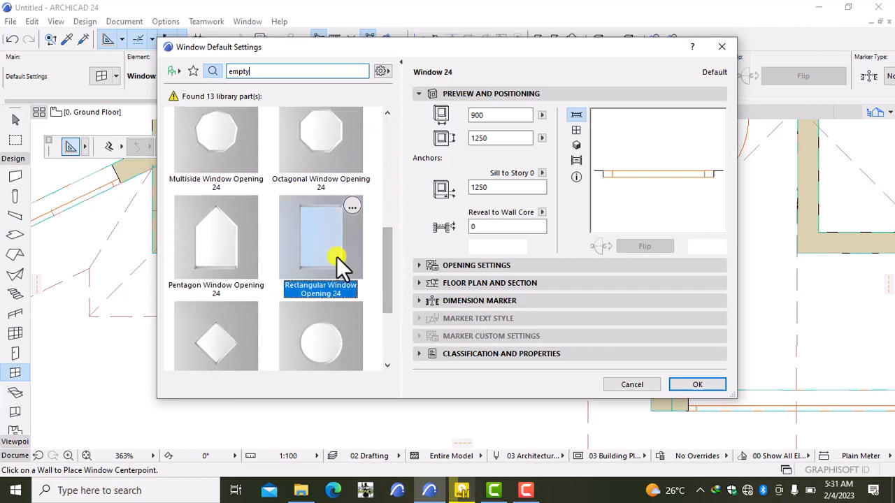
# - Give the window opening width 500, height 500 and sill 3200, then confirm
pyautogui.click(494, 188)
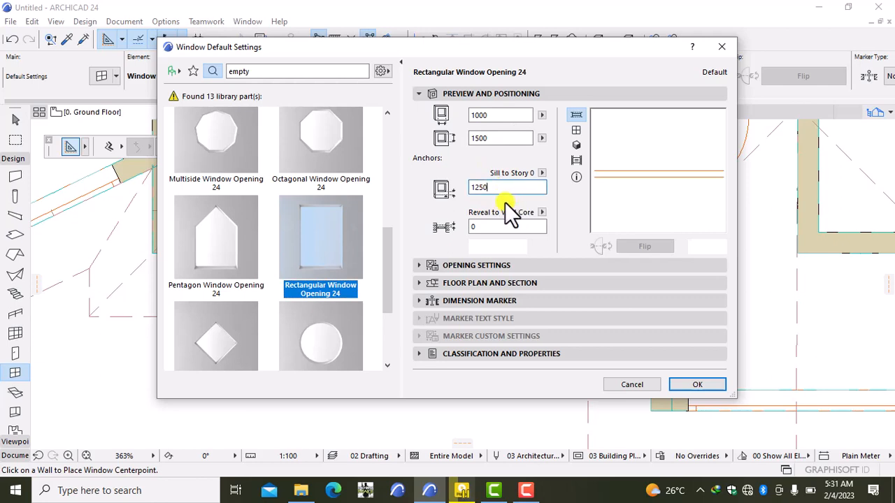
pyautogui.press('BackSpace')
pyautogui.press('BackSpace')
pyautogui.press('BackSpace')
pyautogui.press('BackSpace')
pyautogui.click(505, 137)
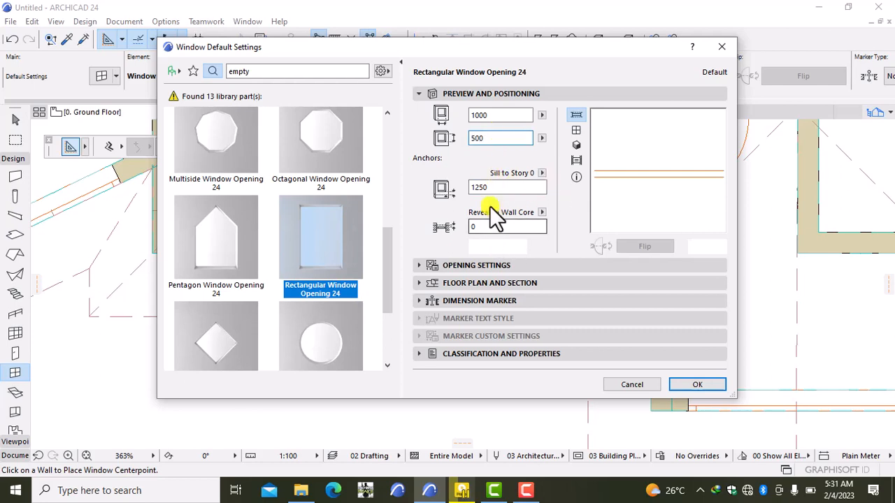
pyautogui.click(484, 188)
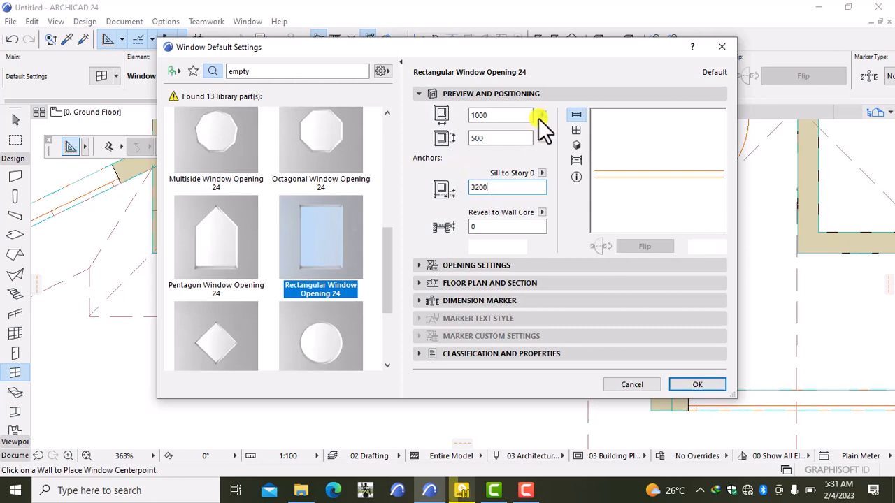
pyautogui.click(495, 116)
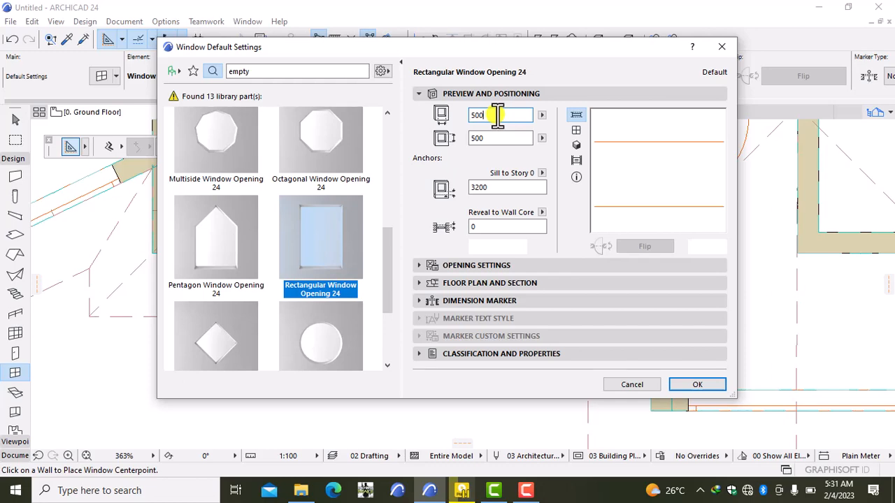
pyautogui.click(697, 385)
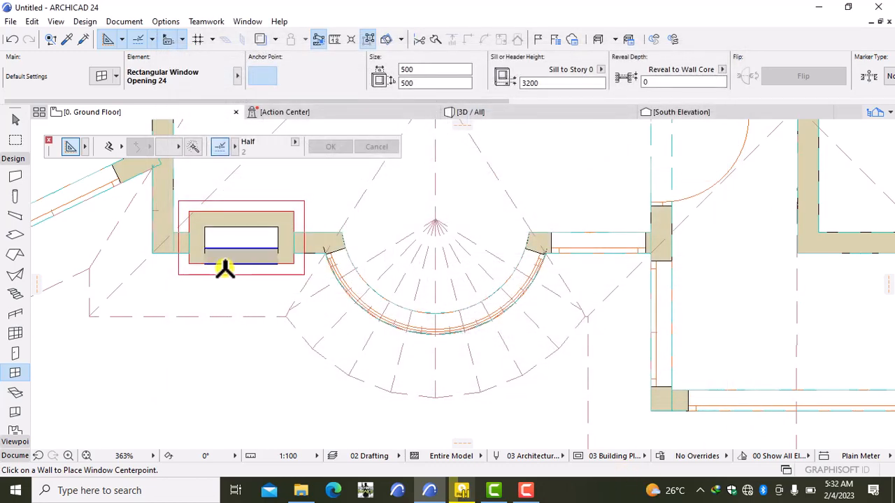
# - Place the 500 × 500 opening on the chimney wall, then switch to the 3D view
pyautogui.scroll(3, 227, 268)
pyautogui.scroll(1, 227, 269)
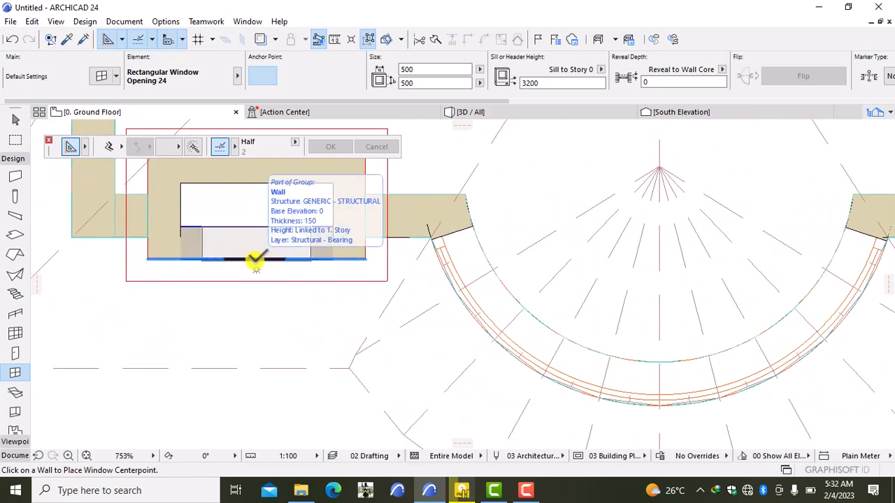
pyautogui.click(256, 260)
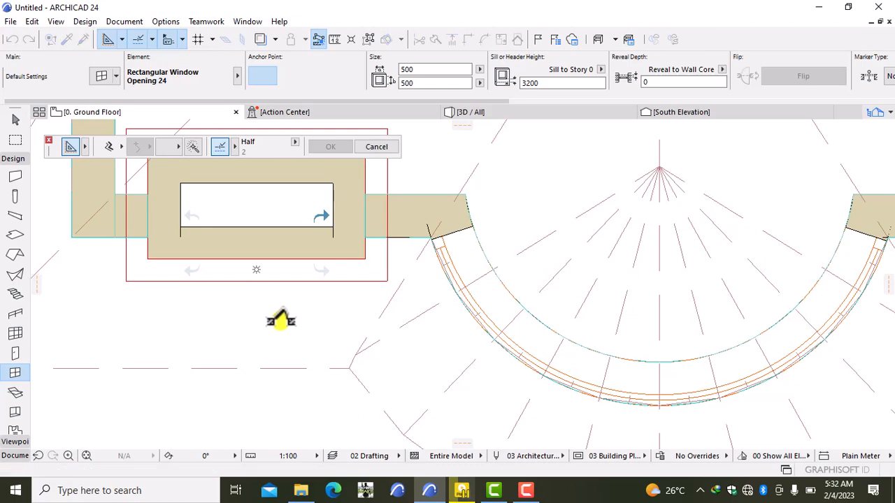
pyautogui.click(279, 323)
pyautogui.scroll(-2, 268, 276)
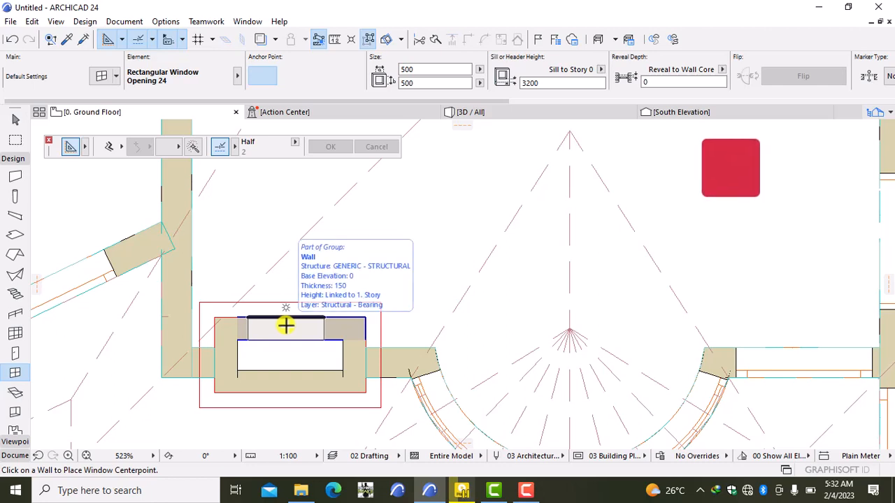
pyautogui.click(292, 324)
pyautogui.click(398, 262)
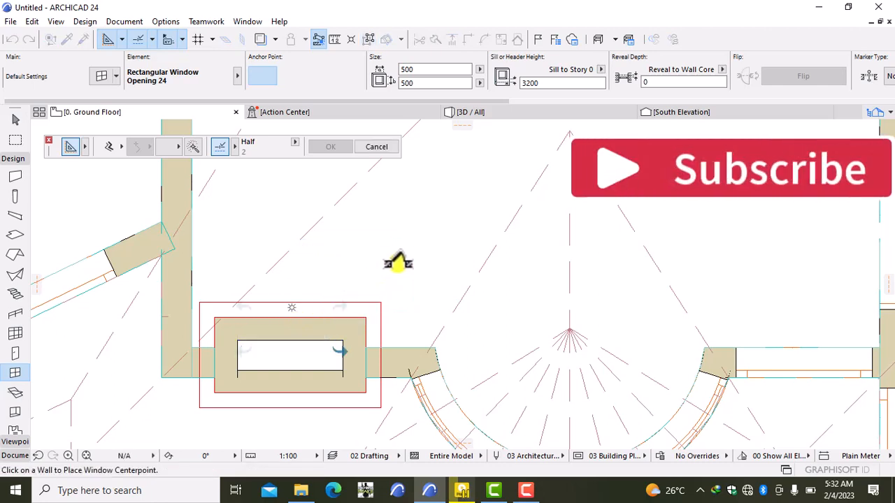
pyautogui.click(511, 111)
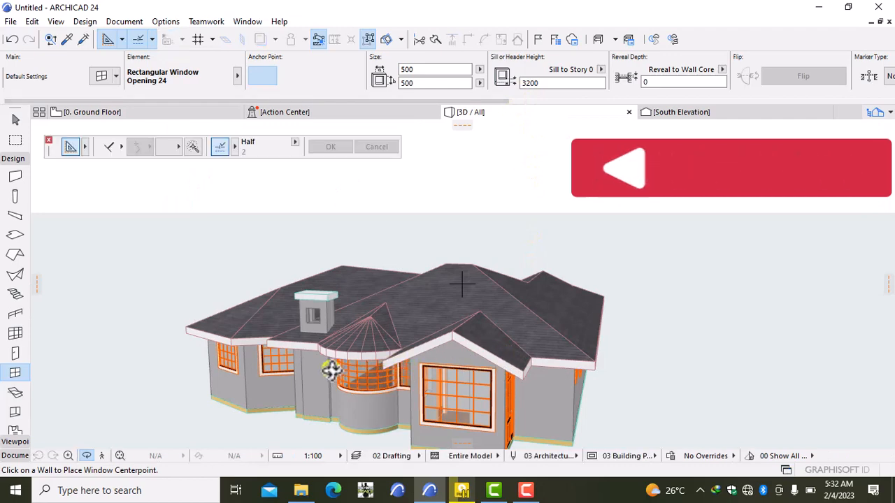
# - Zoom to the chimney, select its wall, and orbit around the new opening
pyautogui.scroll(5, 246, 327)
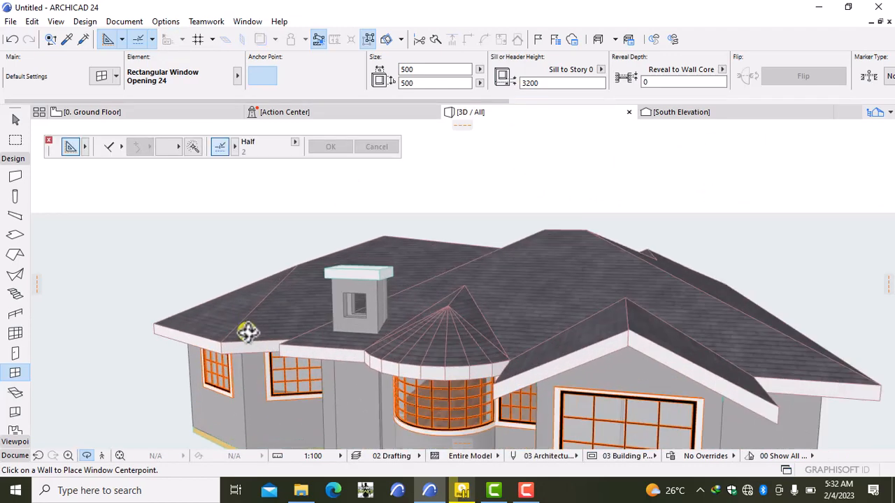
pyautogui.scroll(2, 247, 333)
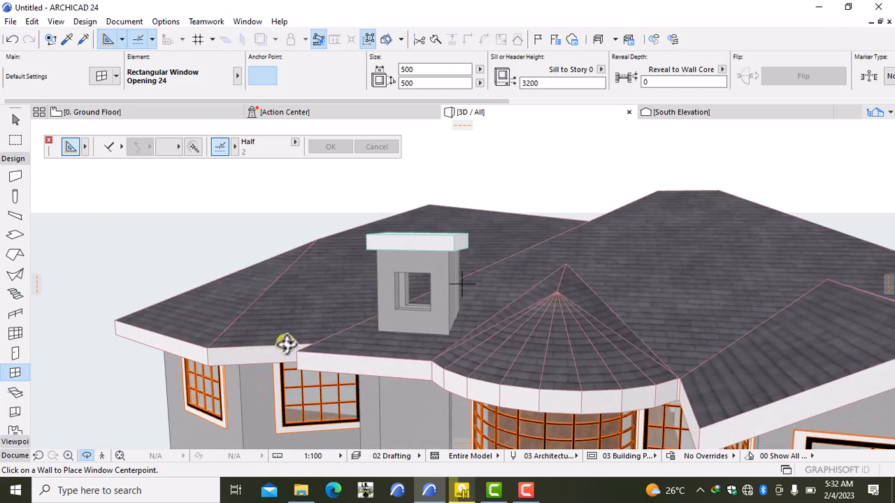
pyautogui.press('Escape')
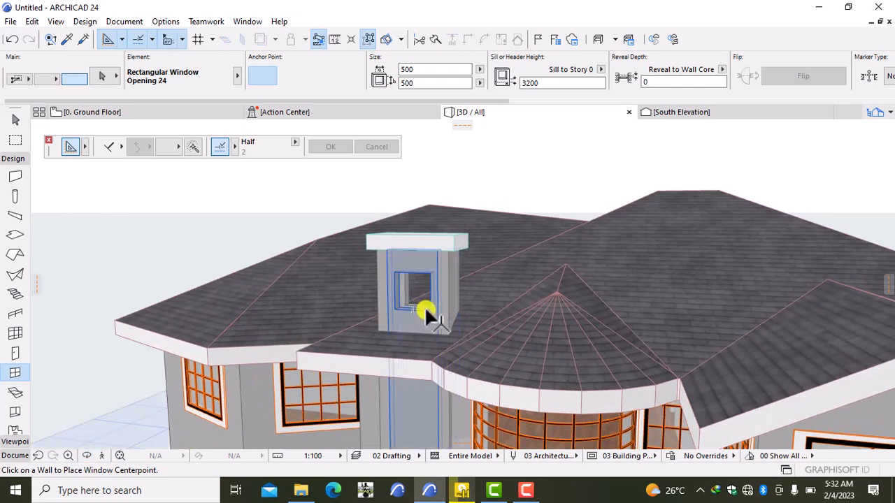
pyautogui.click(407, 297)
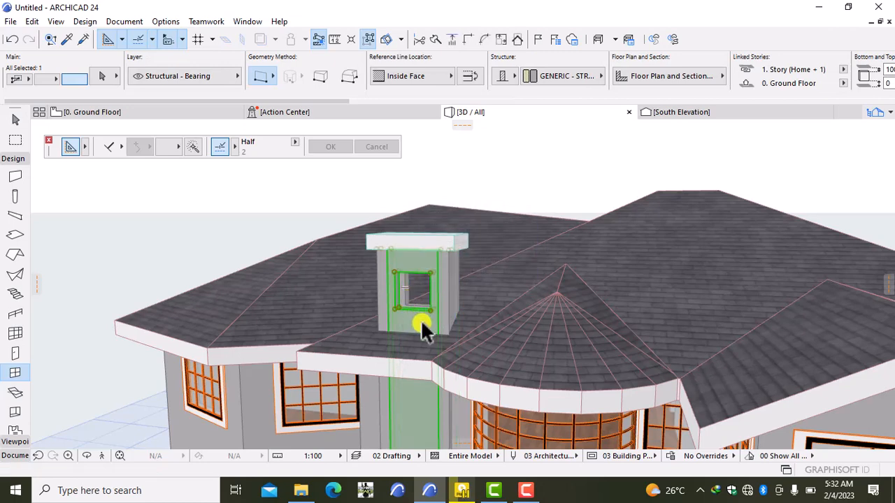
pyautogui.click(392, 308)
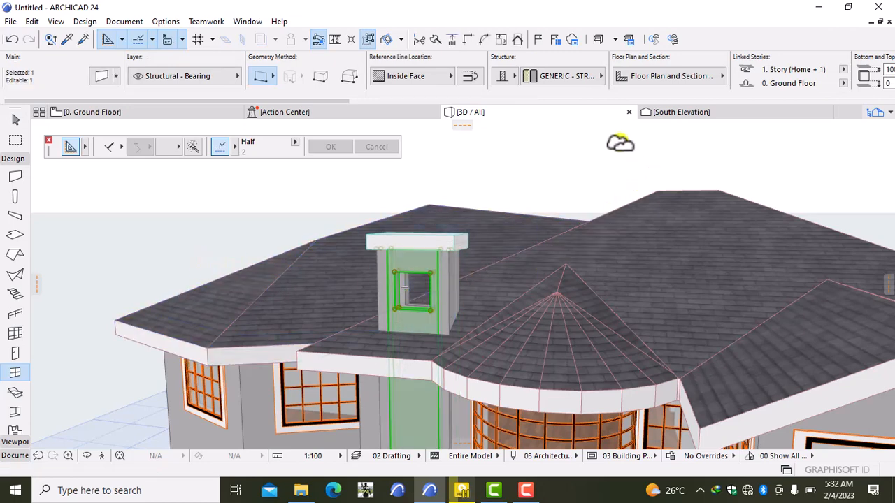
pyautogui.rightClick(620, 143)
pyautogui.click(650, 406)
pyautogui.moveTo(657, 301); pyautogui.dragTo(560, 373)
pyautogui.press('Escape')
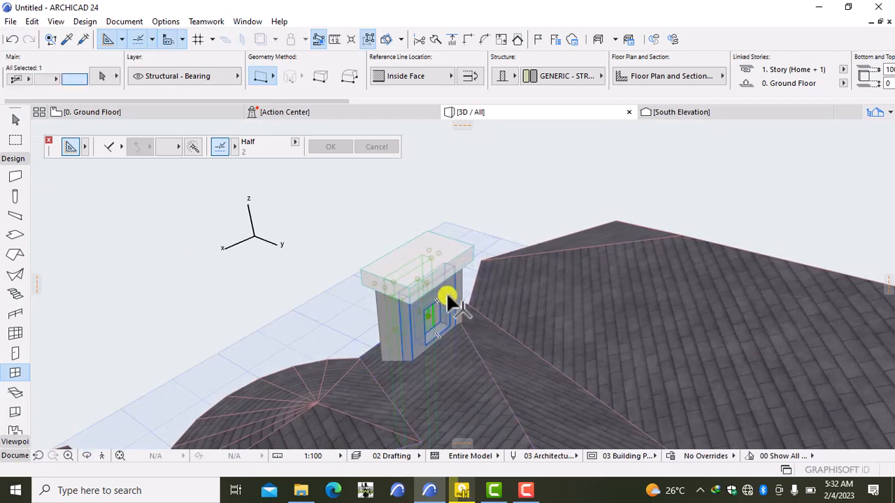
pyautogui.scroll(5, 445, 318)
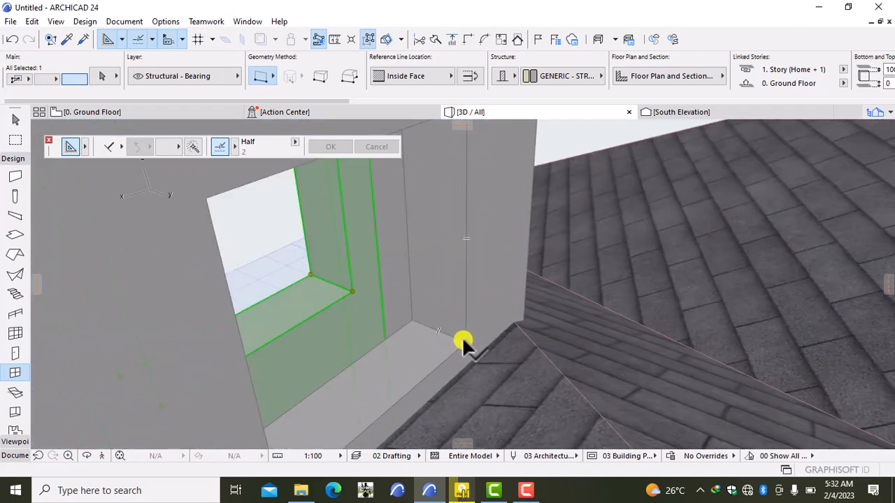
pyautogui.scroll(-10, 458, 338)
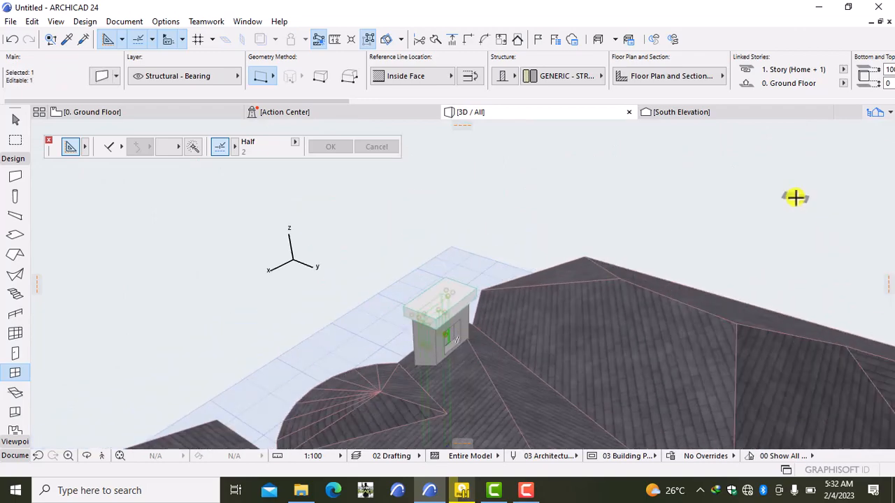
# - Orbit the 3D view round to face the chimney opening head-on
pyautogui.rightClick(795, 196)
pyautogui.click(752, 411)
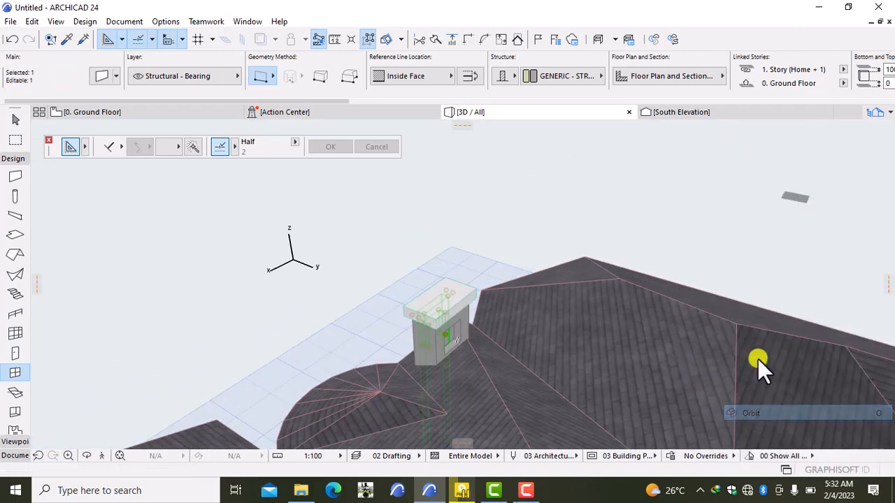
pyautogui.moveTo(758, 359); pyautogui.dragTo(572, 295)
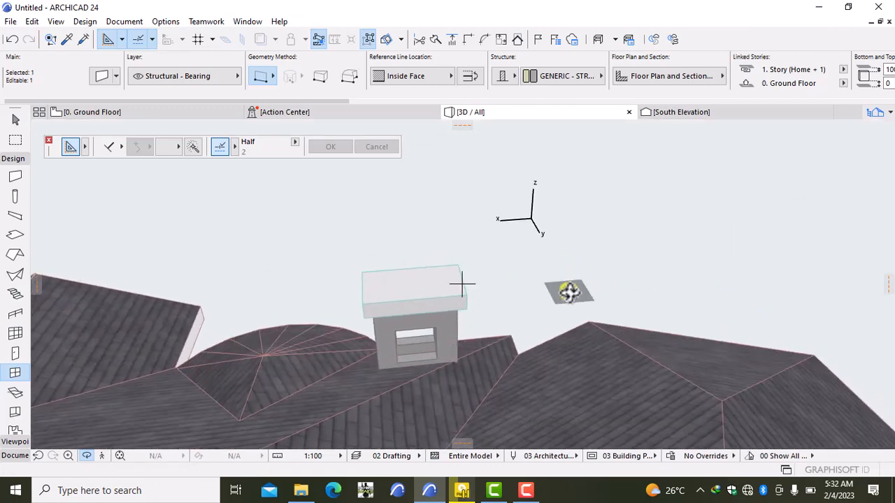
pyautogui.press('Escape')
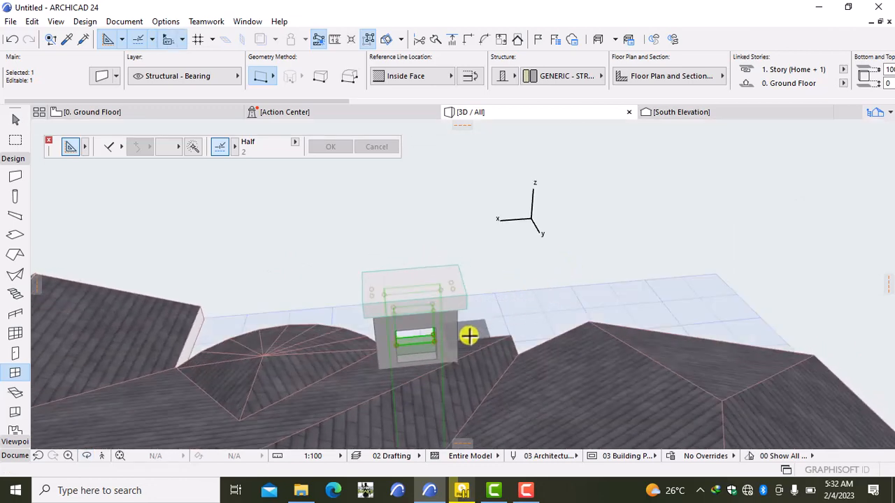
# - Review the chimney wall's settings with Ctrl+T, close unchanged, and deselect the wall
pyautogui.press('shift')
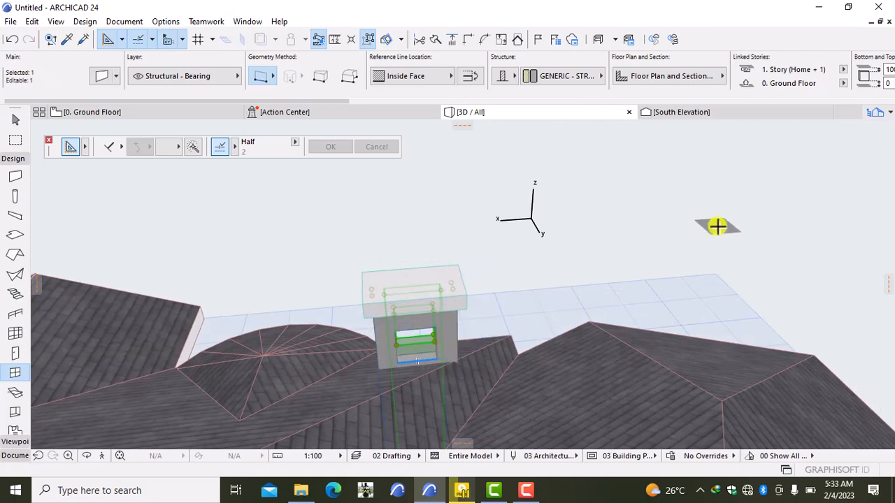
pyautogui.hotkey('ctrl', 't')
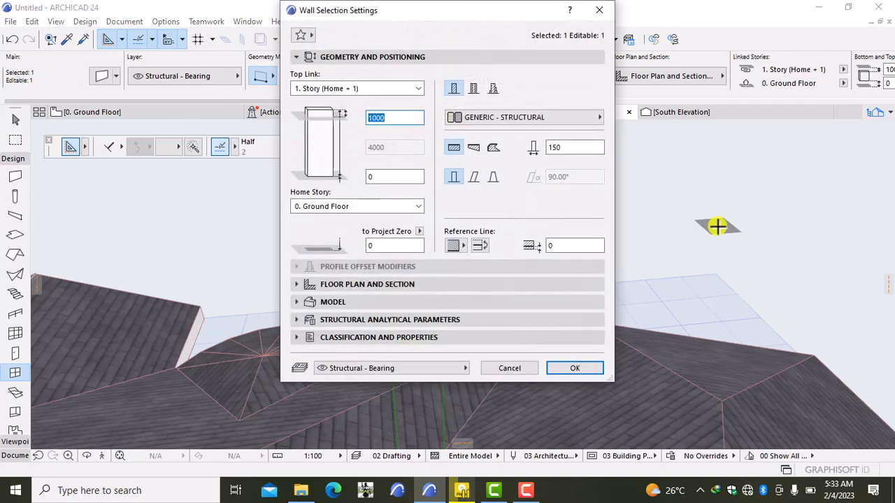
pyautogui.click(599, 10)
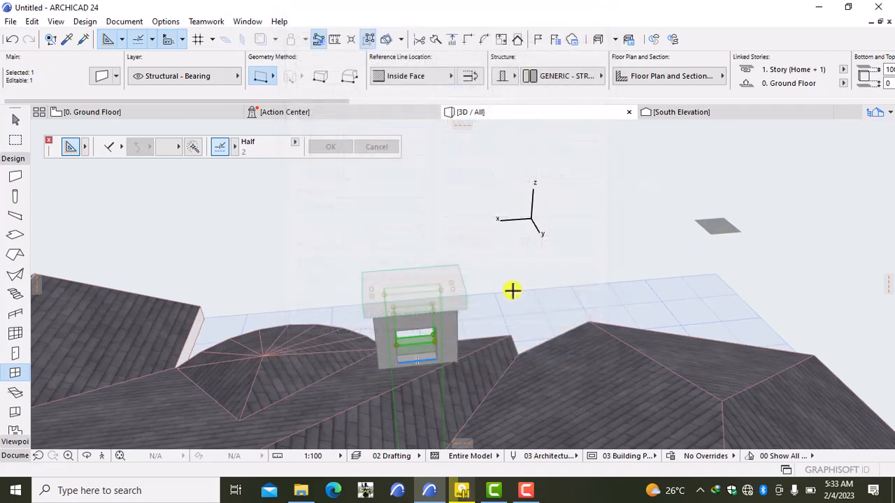
pyautogui.press('Escape')
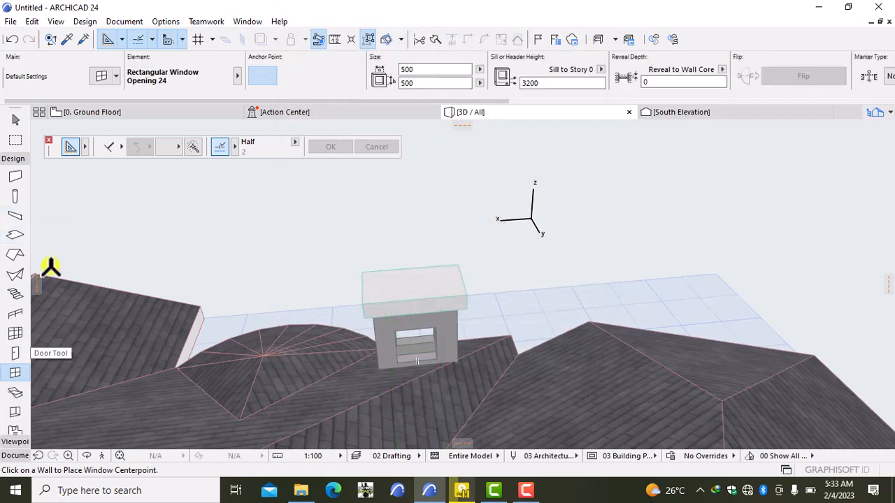
# - Orbit and zoom out to look down on the house roofs
pyautogui.rightClick(228, 234)
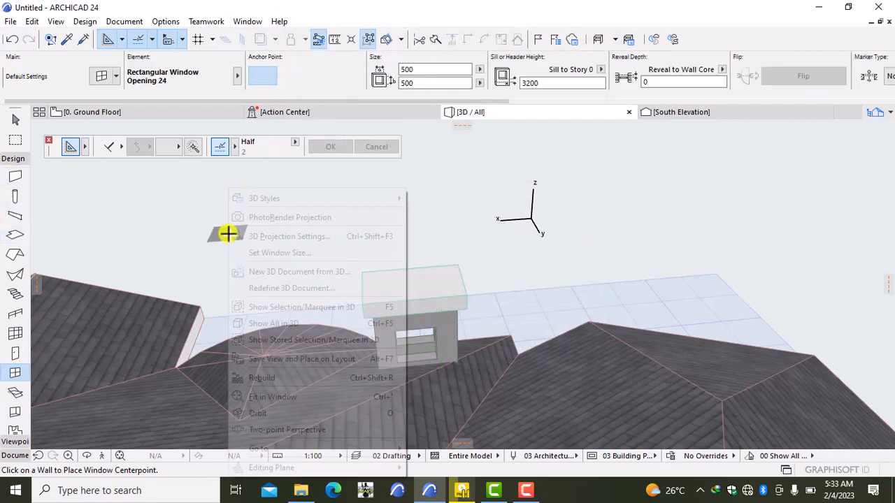
pyautogui.click(251, 413)
pyautogui.moveTo(838, 179); pyautogui.dragTo(488, 283)
pyautogui.scroll(-2, 488, 284)
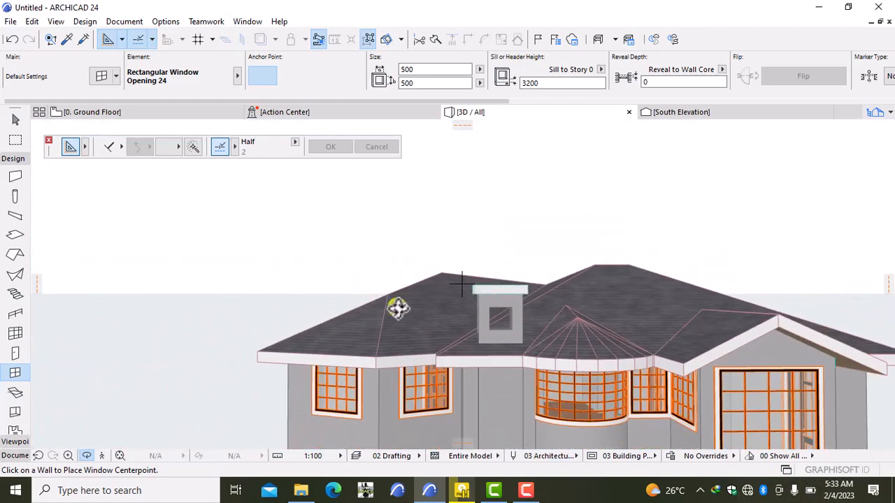
pyautogui.scroll(-2, 402, 314)
pyautogui.moveTo(388, 316); pyautogui.dragTo(485, 326)
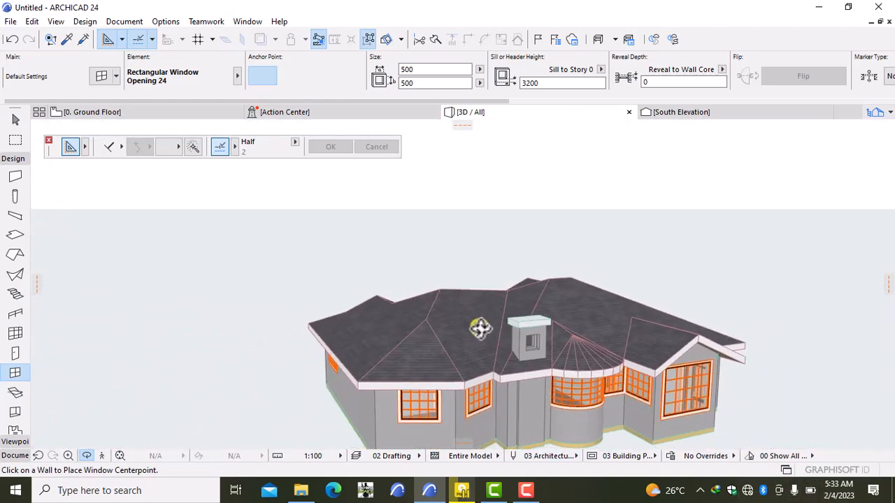
# - Undo the last Ground Floor window placement and return to the 3D view
pyautogui.click(11, 40)
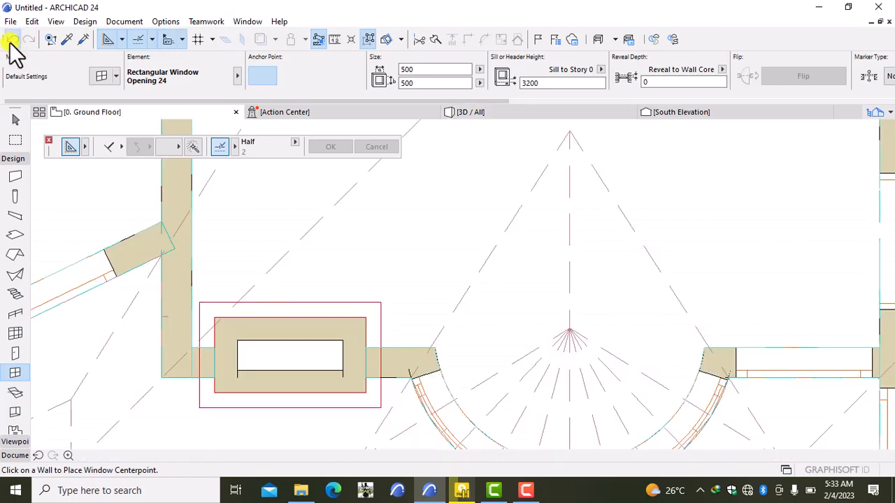
pyautogui.click(10, 40)
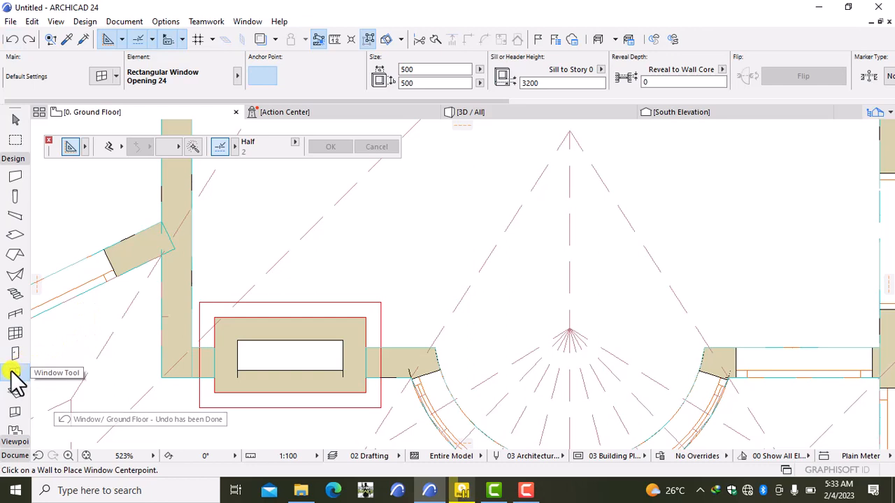
pyautogui.click(518, 111)
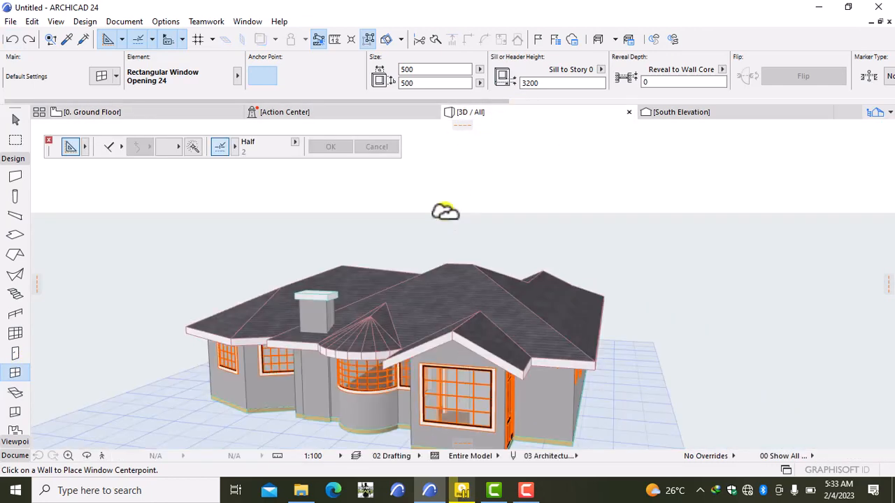
pyautogui.doubleClick(16, 374)
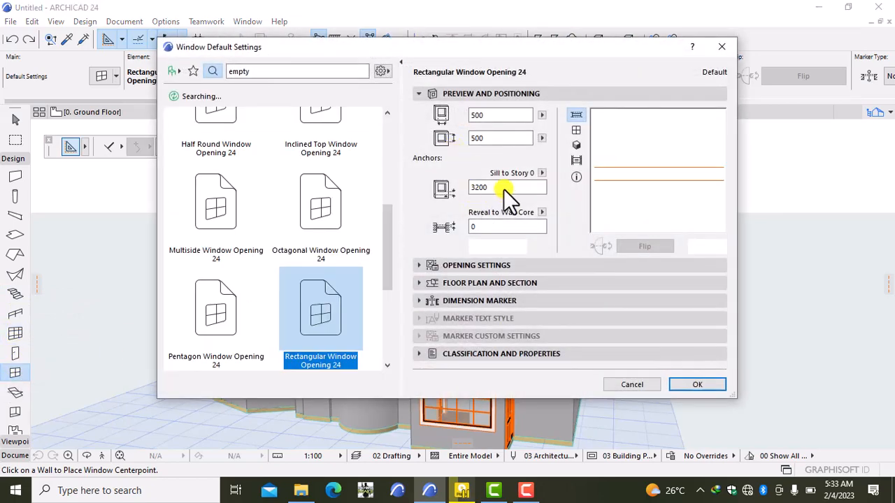
# - Enter a 3700 sill height and new opening size in Window Default Settings
pyautogui.click(498, 188)
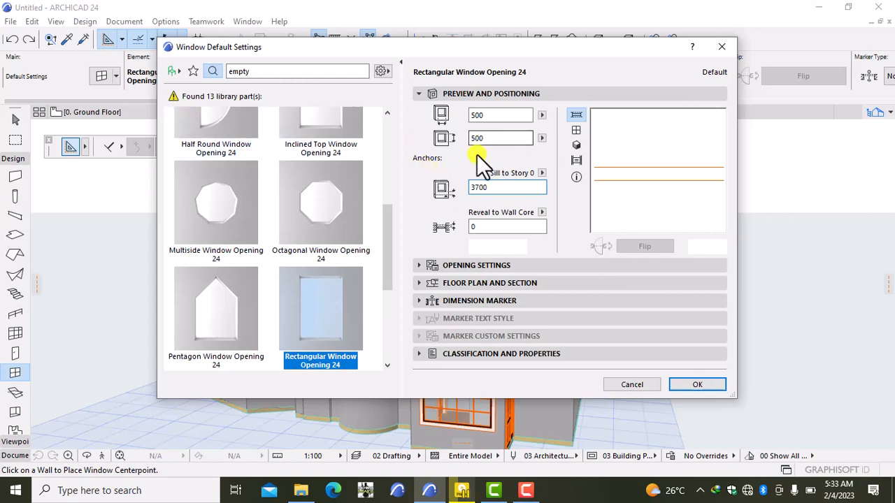
pyautogui.click(502, 138)
pyautogui.click(688, 384)
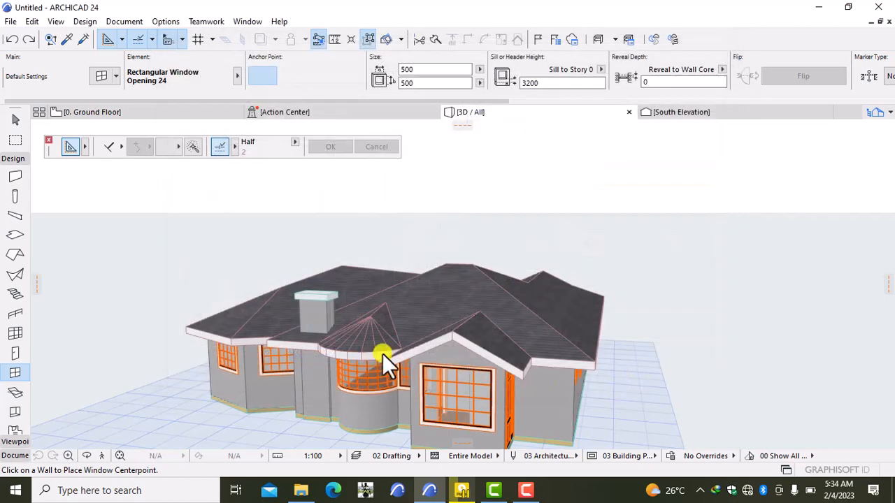
# - On the ground floor plan, place openings in the chimney's lower and upper walls and check them in 3D
pyautogui.click(151, 109)
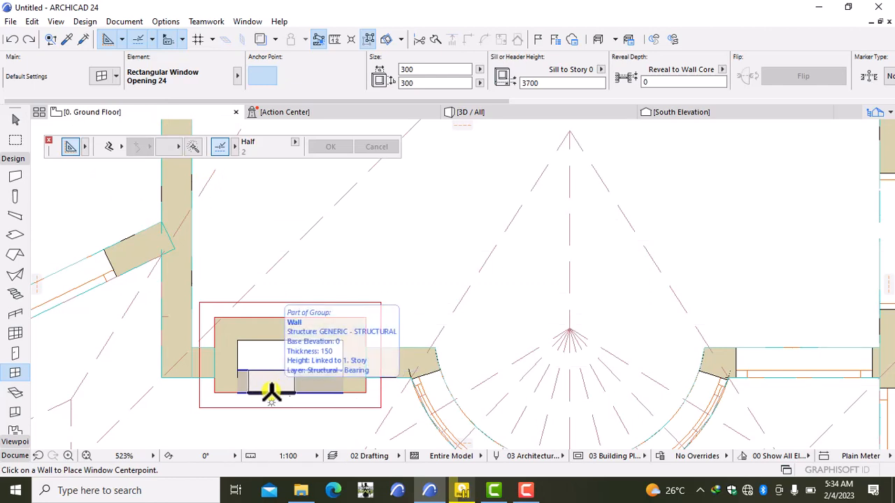
pyautogui.click(271, 393)
pyautogui.click(416, 297)
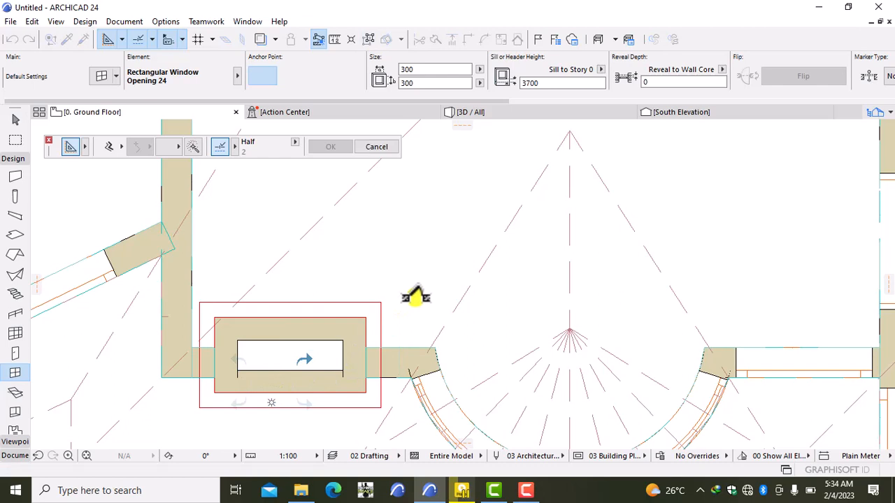
pyautogui.click(266, 326)
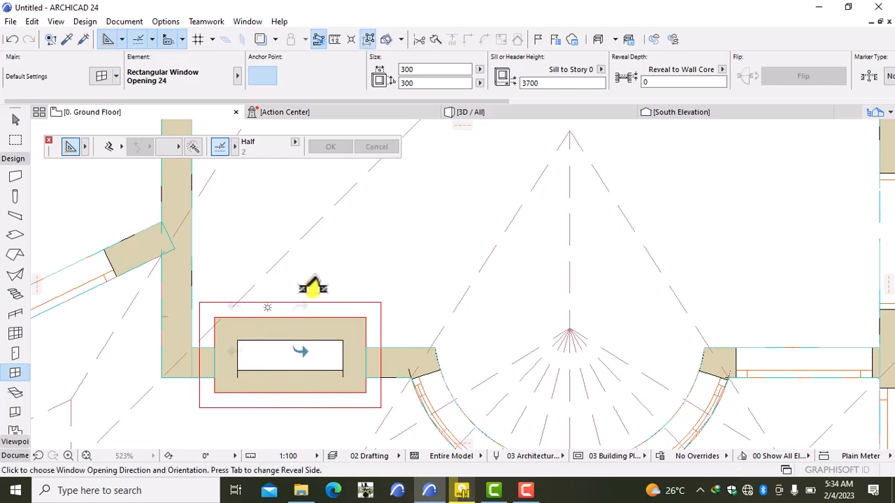
pyautogui.click(325, 374)
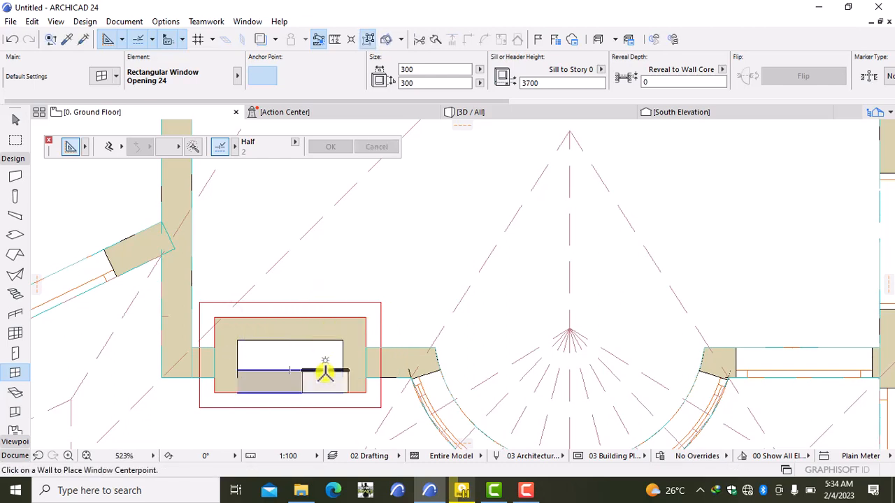
pyautogui.click(479, 113)
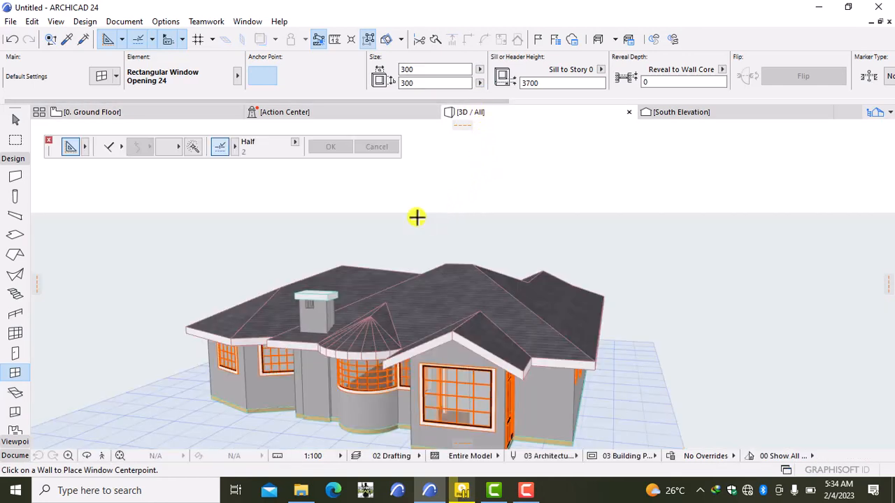
# - Place two more openings in the chimney's lower and upper walls and view them in 3D
pyautogui.click(154, 111)
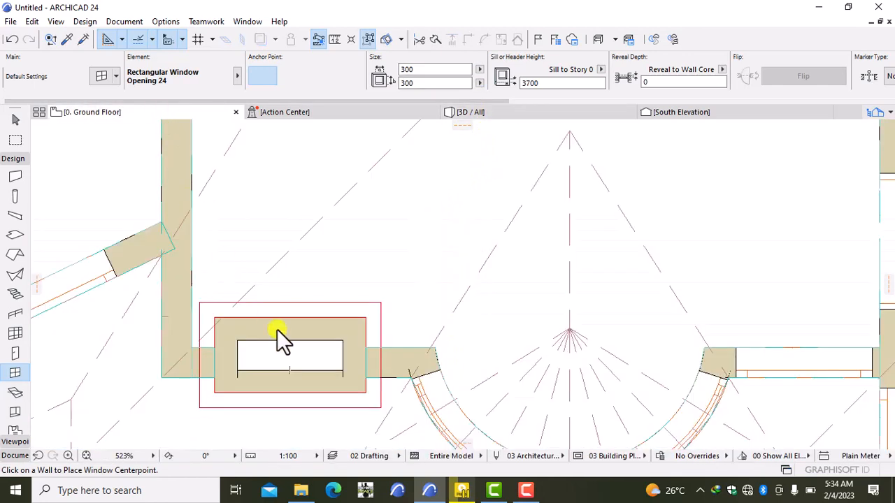
pyautogui.click(316, 385)
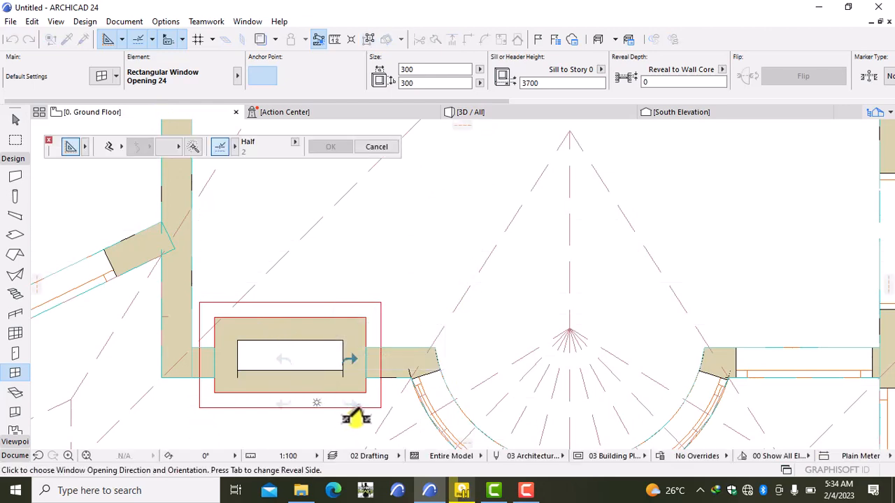
pyautogui.click(350, 399)
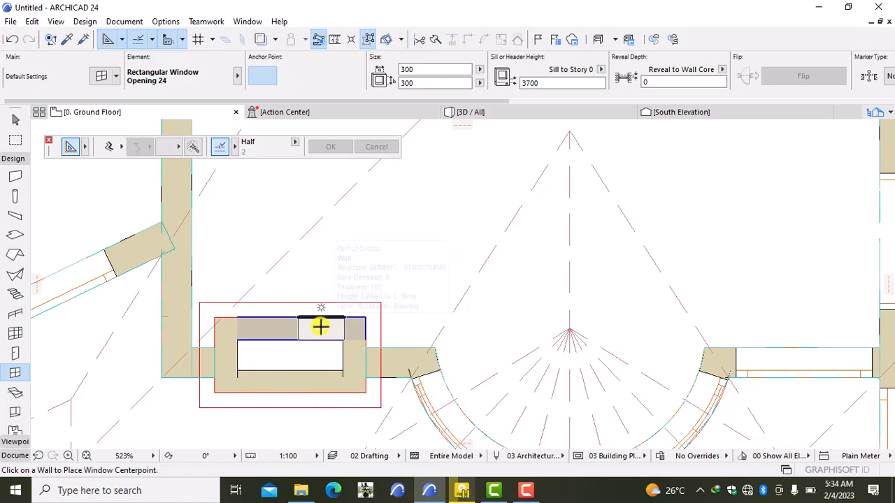
pyautogui.click(327, 317)
pyautogui.click(388, 266)
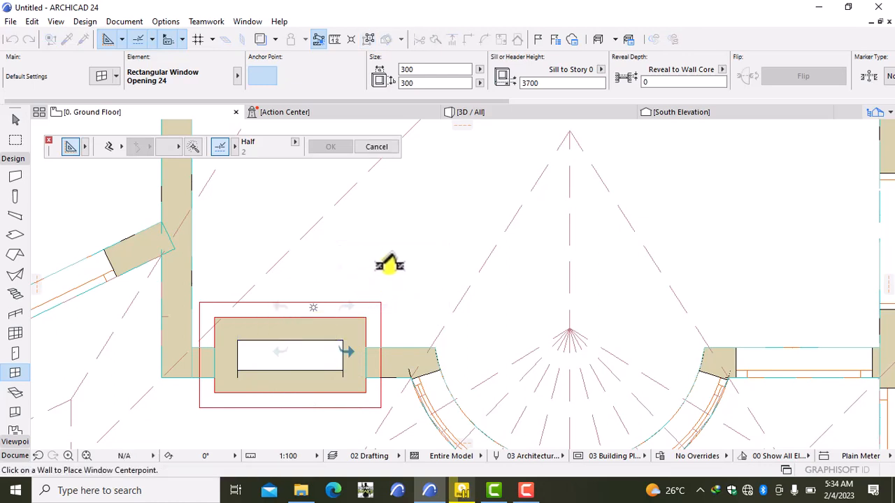
pyautogui.click(504, 112)
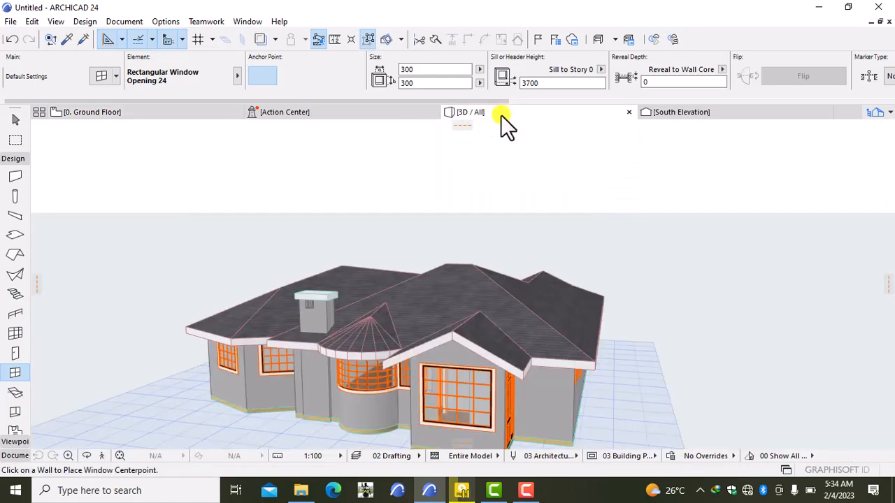
# - Zoom in on the chimney's new opening in the 3D view
pyautogui.click(469, 334)
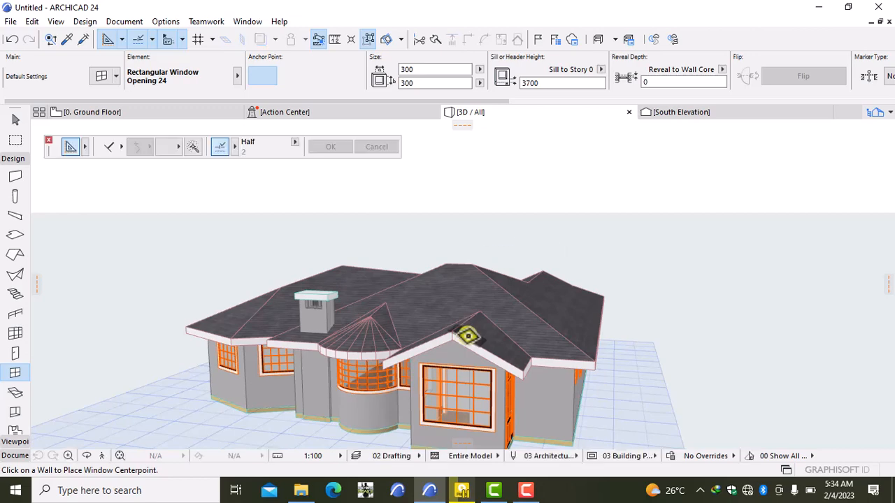
pyautogui.scroll(2, 420, 343)
pyautogui.scroll(5, 266, 304)
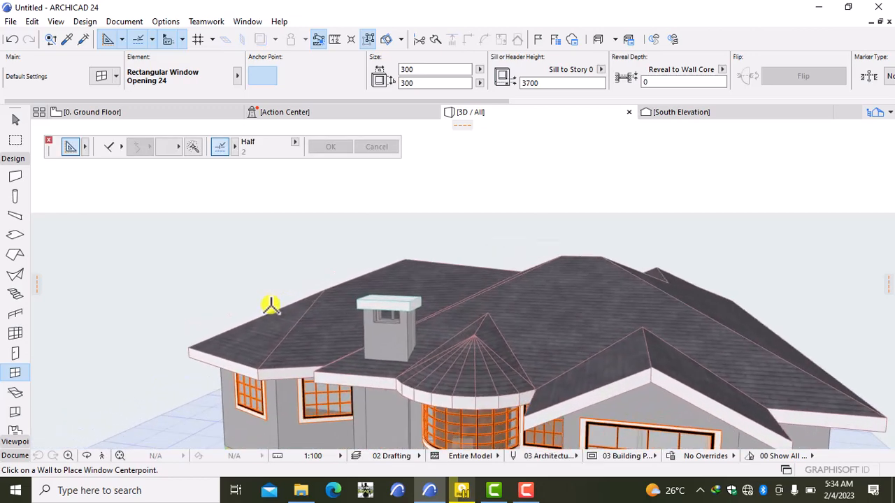
pyautogui.scroll(3, 350, 285)
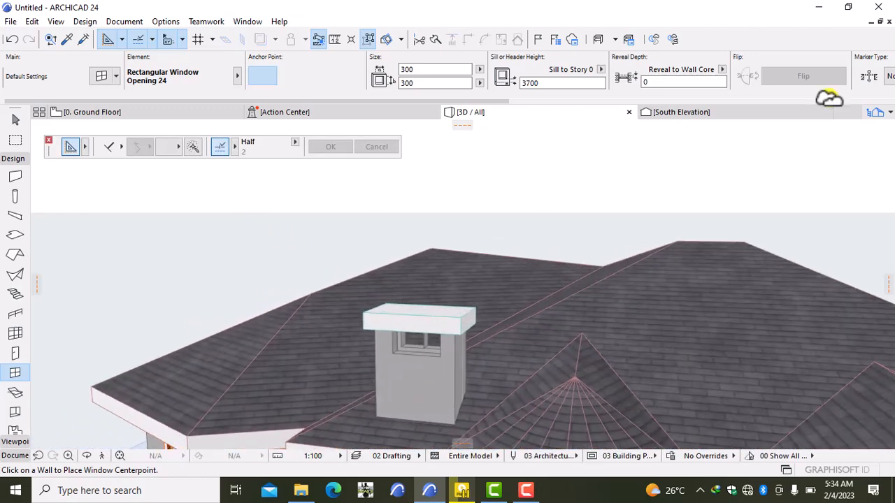
# - Back on the ground floor plan, undo the last window change and then redo it
pyautogui.click(151, 111)
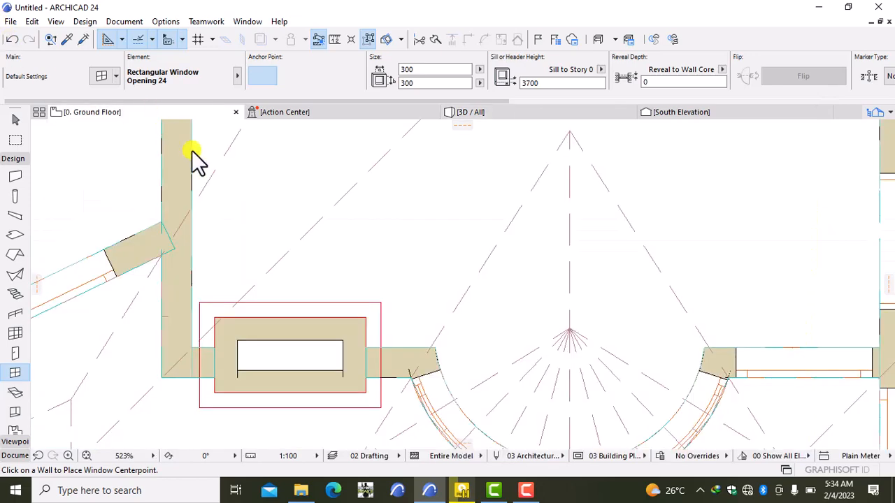
pyautogui.click(169, 230)
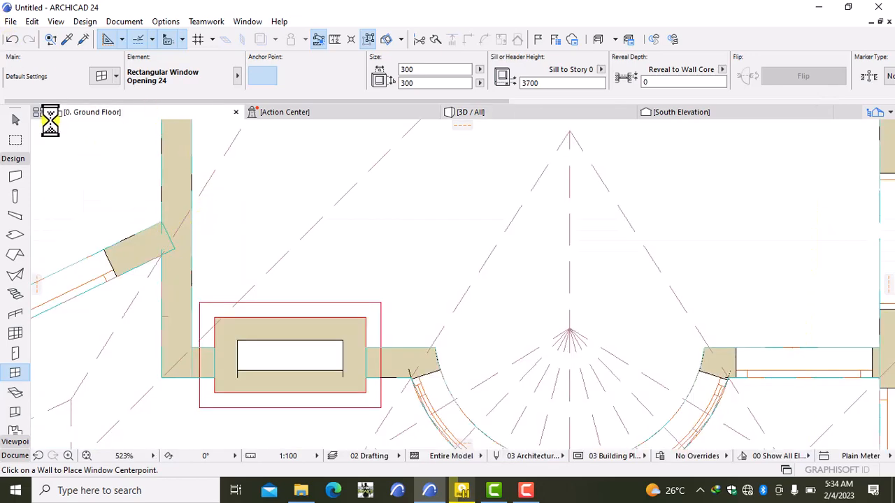
pyautogui.click(11, 40)
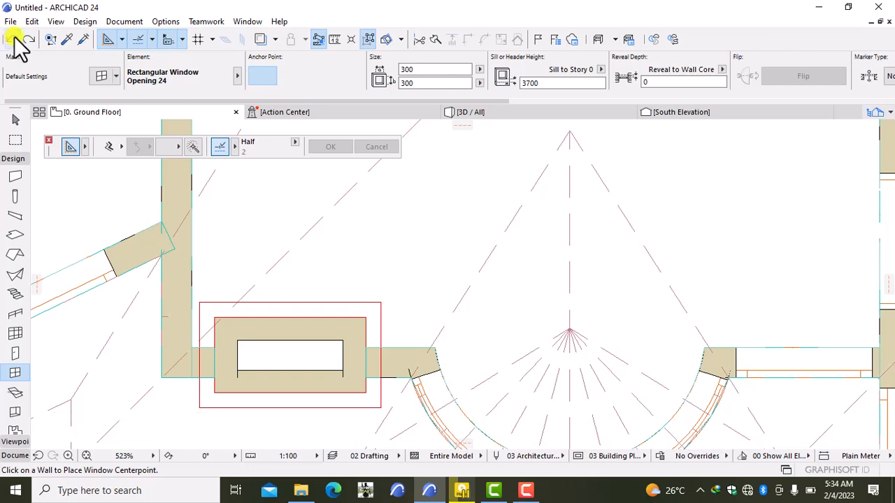
pyautogui.click(29, 40)
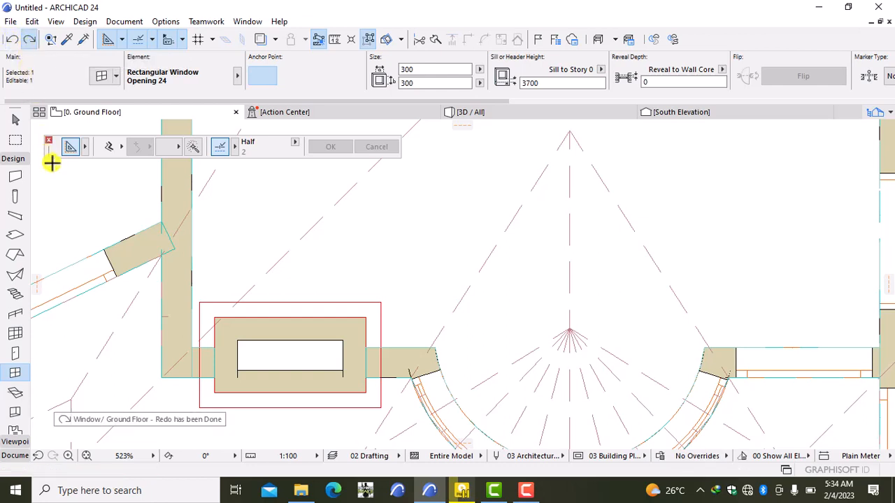
# - Change the selected chimney opening's width from 300 to 200
pyautogui.doubleClick(15, 373)
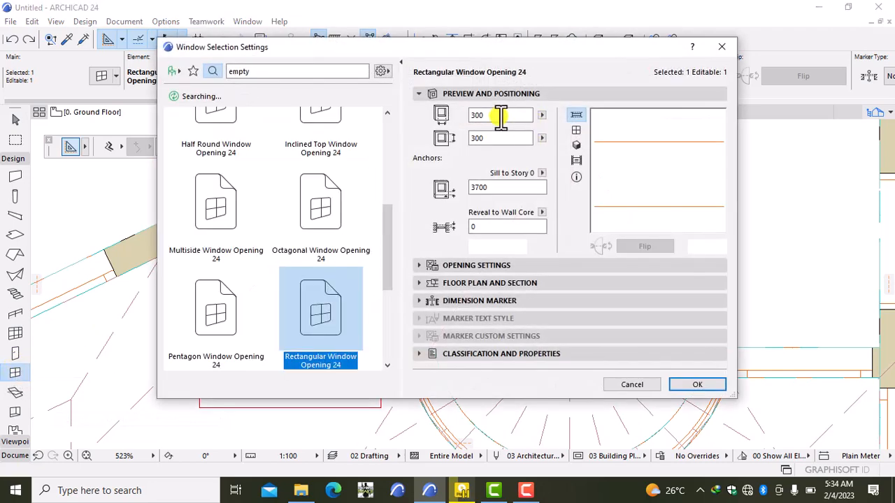
pyautogui.click(501, 115)
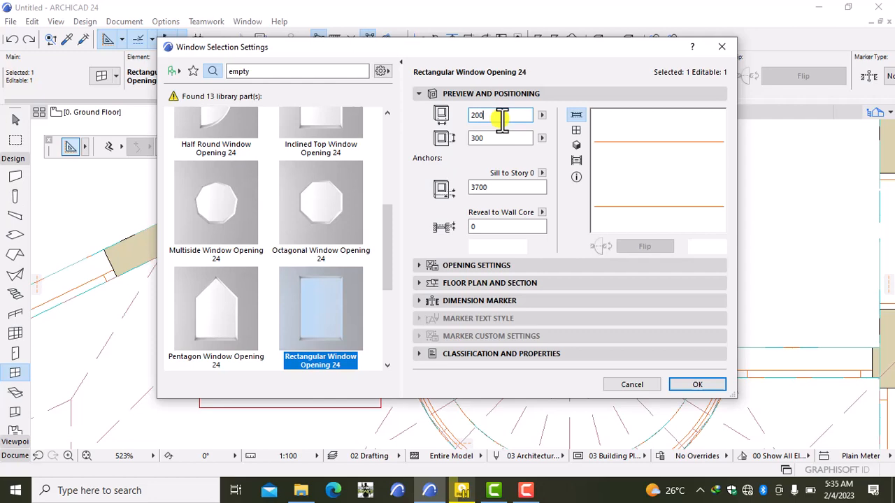
pyautogui.write('200')
pyautogui.click(699, 385)
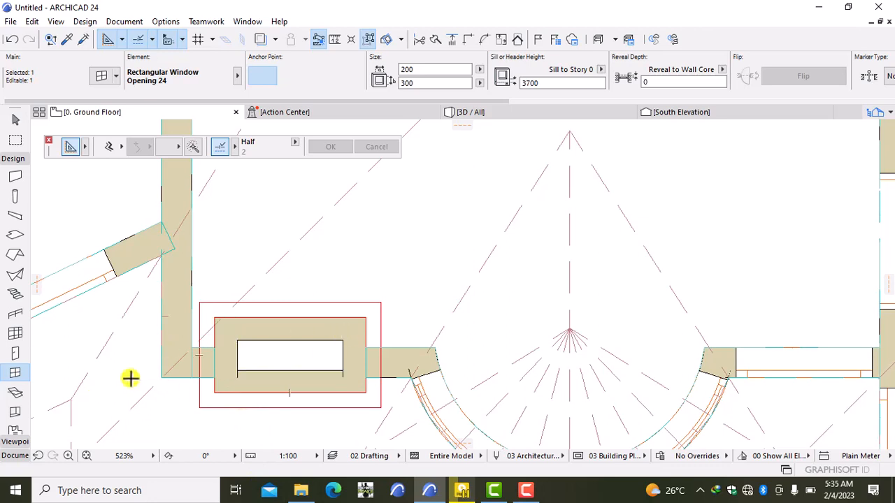
pyautogui.doubleClick(12, 374)
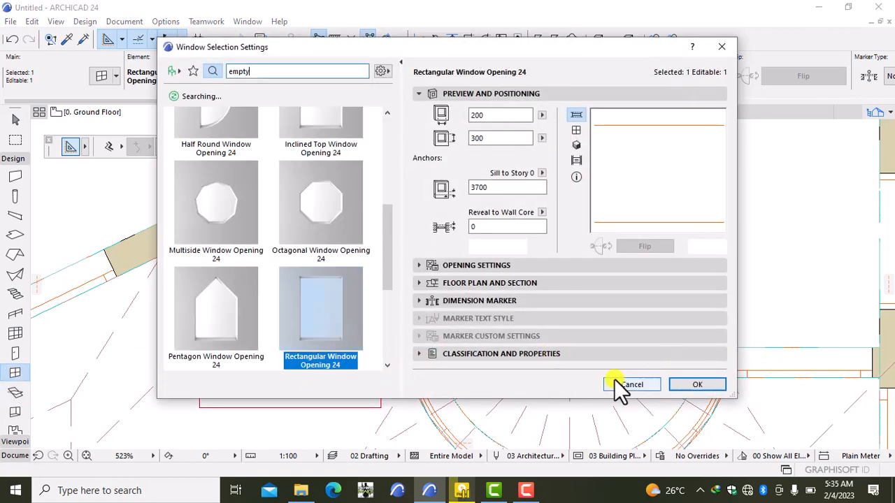
# - Cancel the window settings and inspect the chimney opening in 3D
pyautogui.click(621, 383)
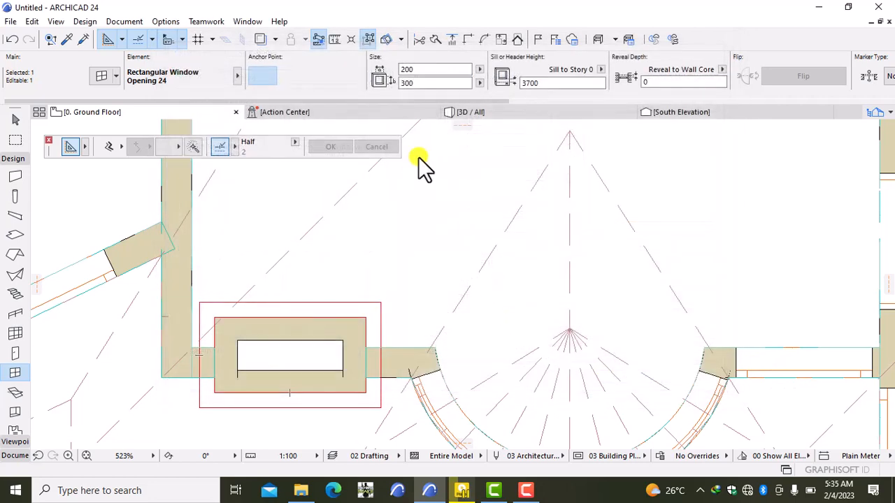
pyautogui.click(508, 112)
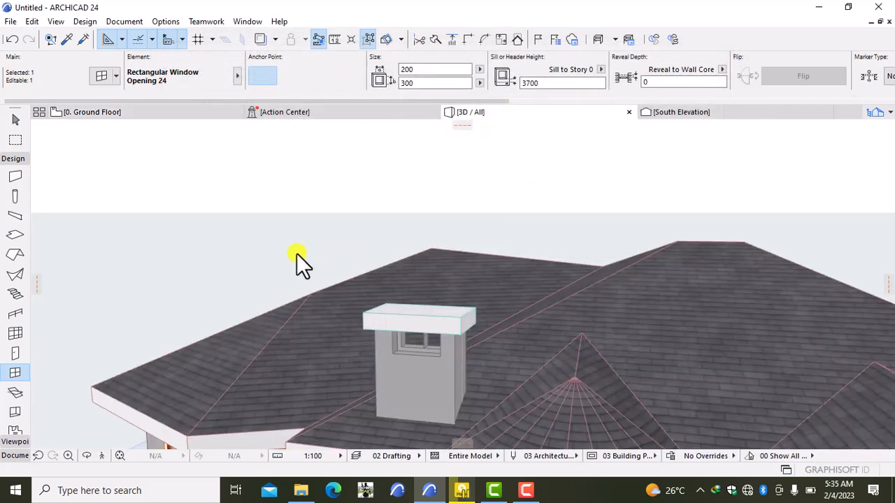
pyautogui.click(292, 256)
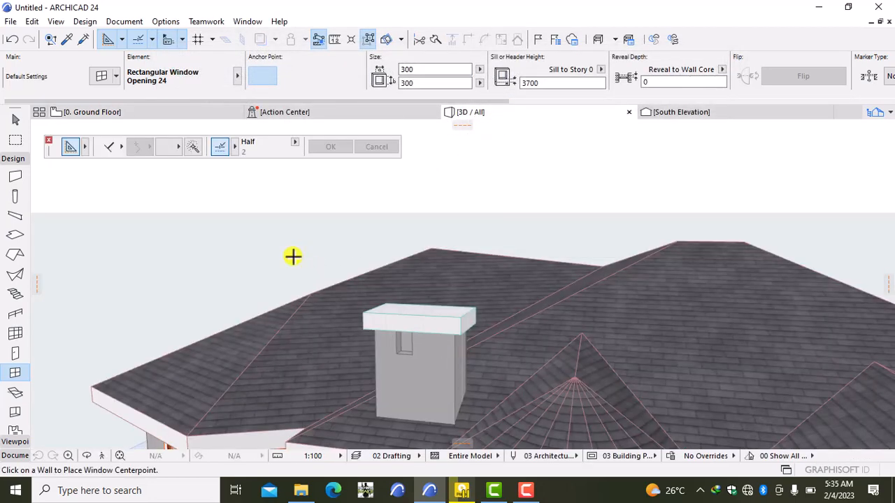
# - On the ground floor plan, undo the width change and reopen the opening's settings
pyautogui.click(168, 114)
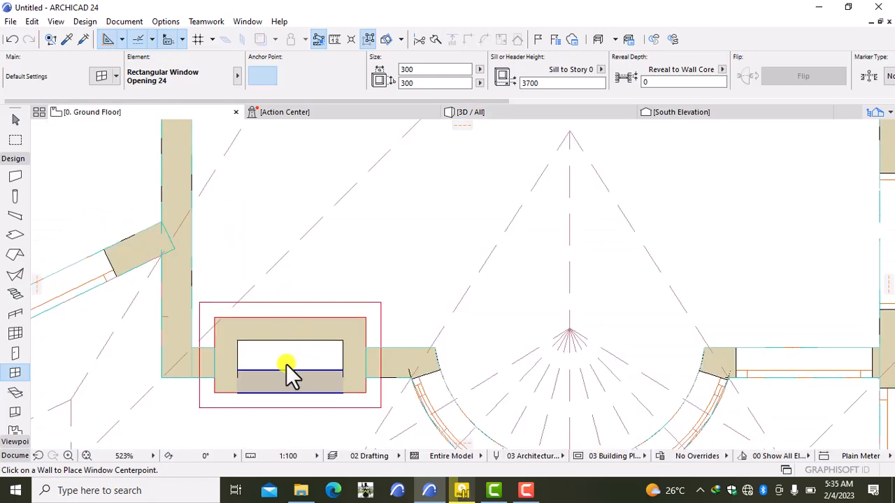
pyautogui.click(12, 39)
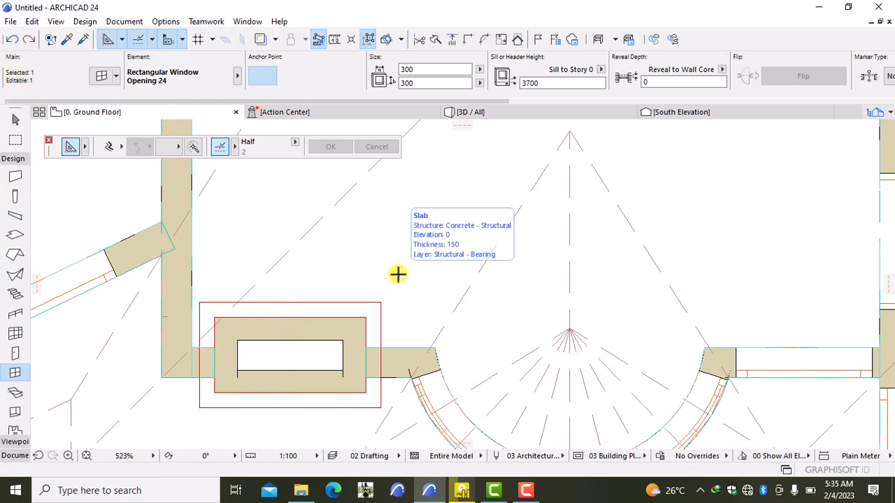
pyautogui.hotkey('ctrl', 't')
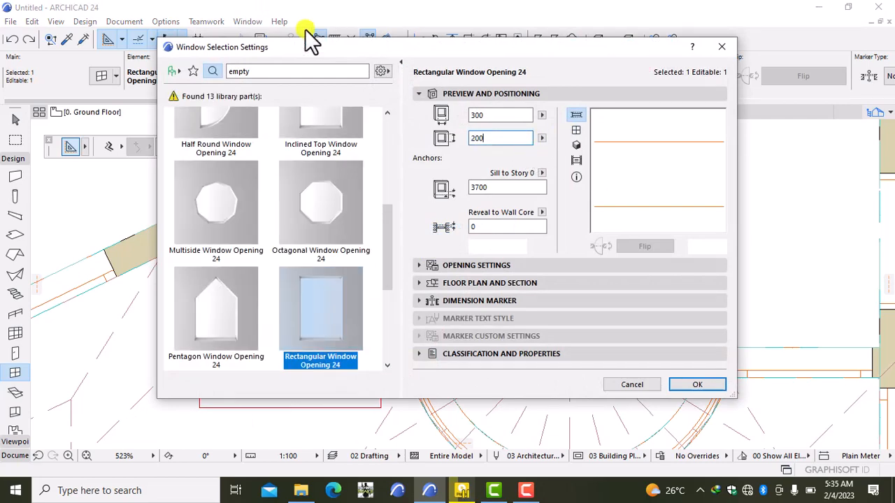
# - Resize the selected chimney opening to 200 by 200 and deselect it
pyautogui.click(517, 115)
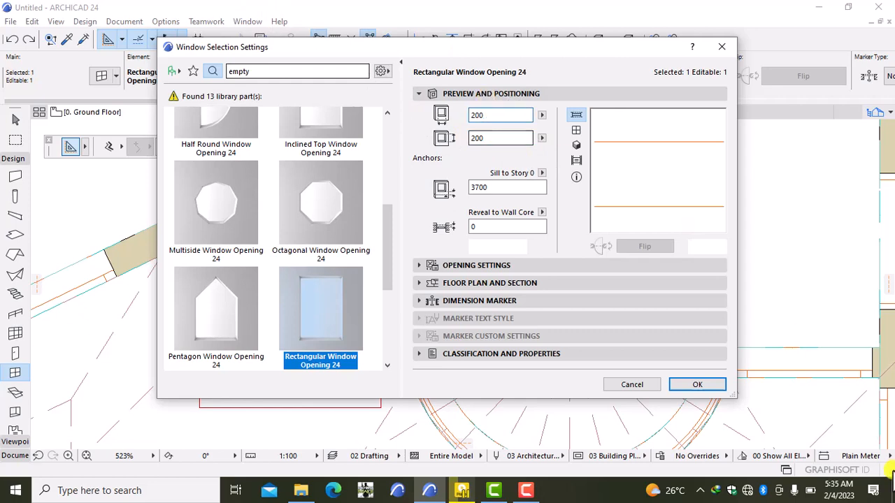
pyautogui.click(699, 385)
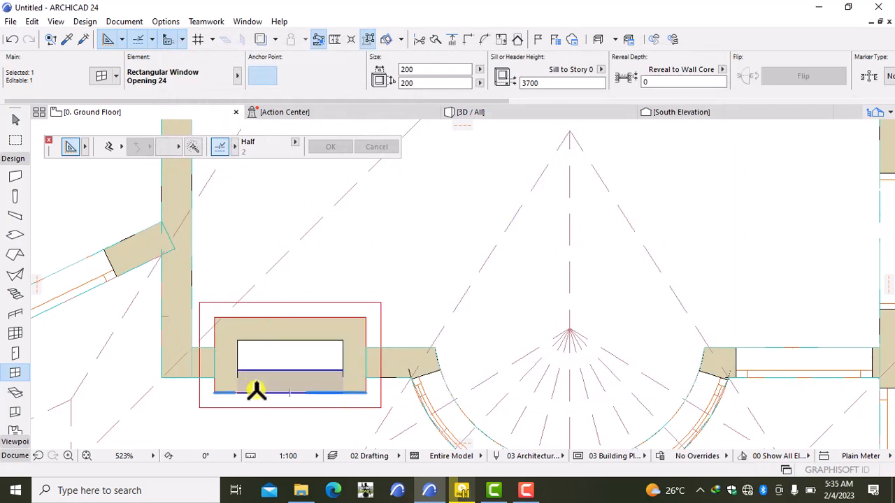
pyautogui.press('Escape')
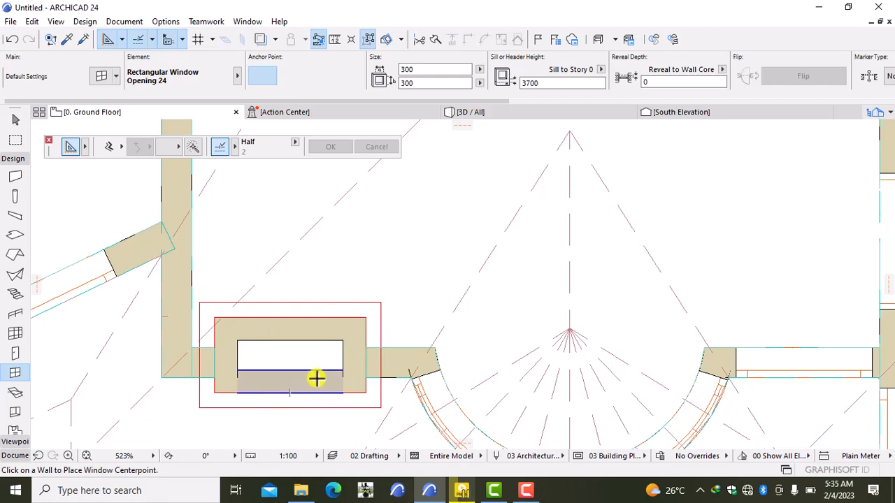
# - Place three more openings in the chimney walls and view them in 3D
pyautogui.click(314, 386)
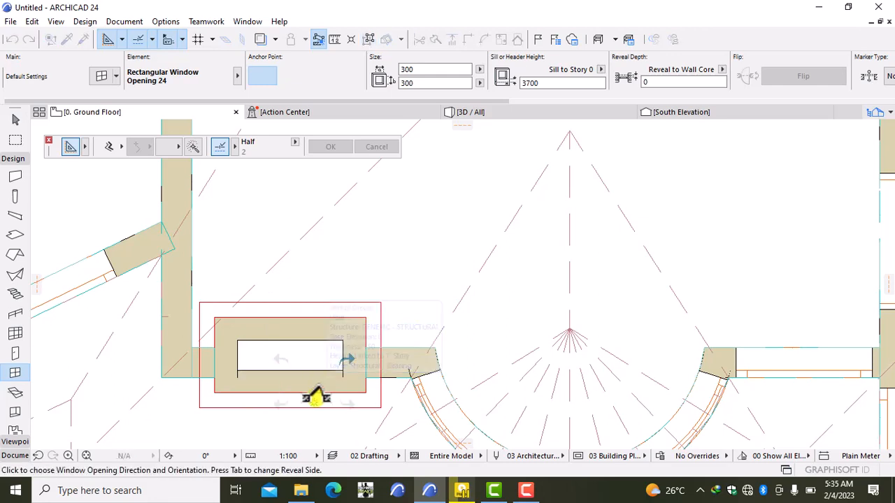
pyautogui.click(331, 422)
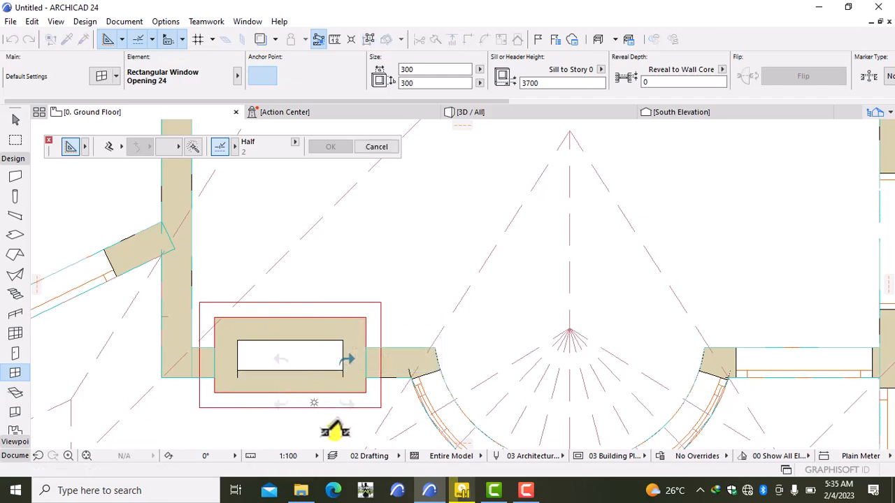
pyautogui.click(316, 321)
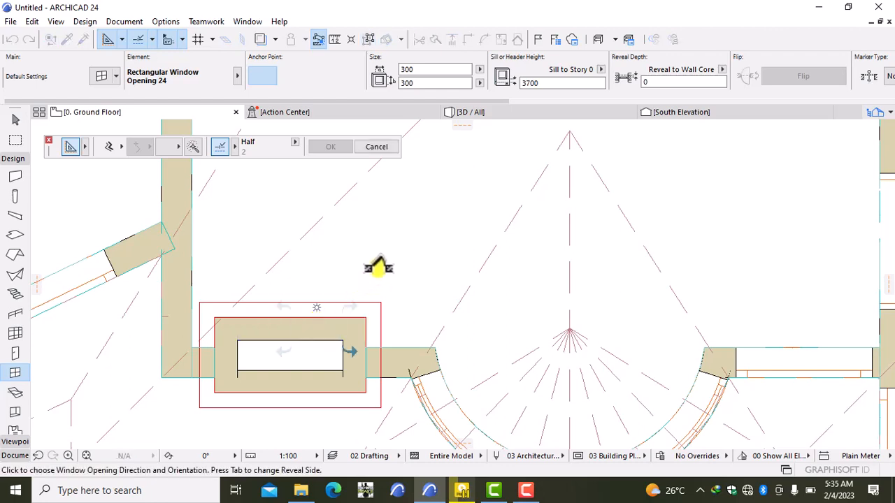
pyautogui.click(372, 270)
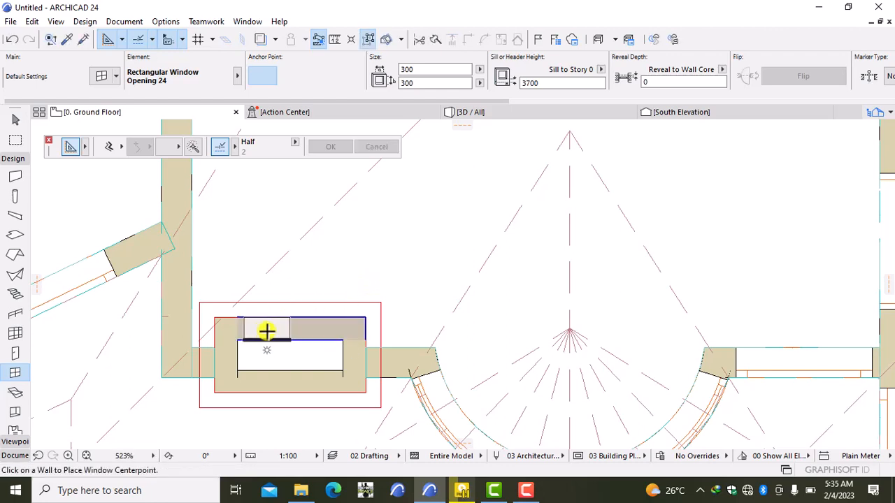
pyautogui.click(264, 332)
pyautogui.click(329, 246)
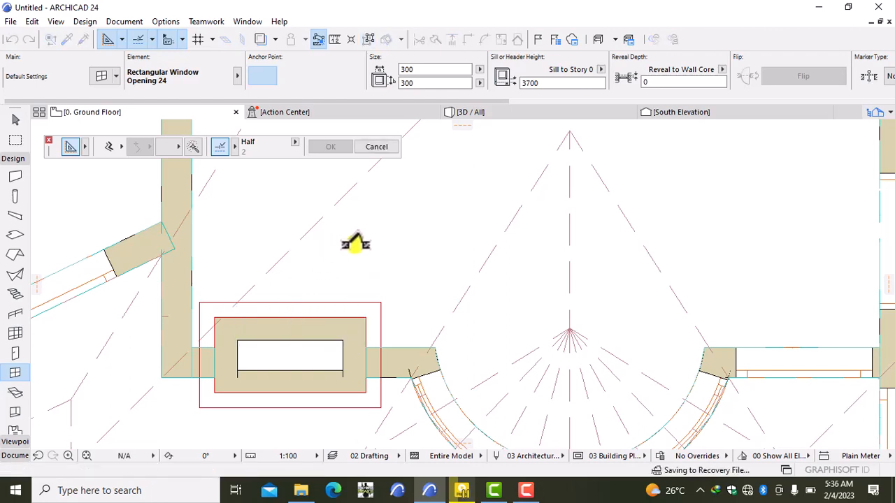
pyautogui.click(498, 114)
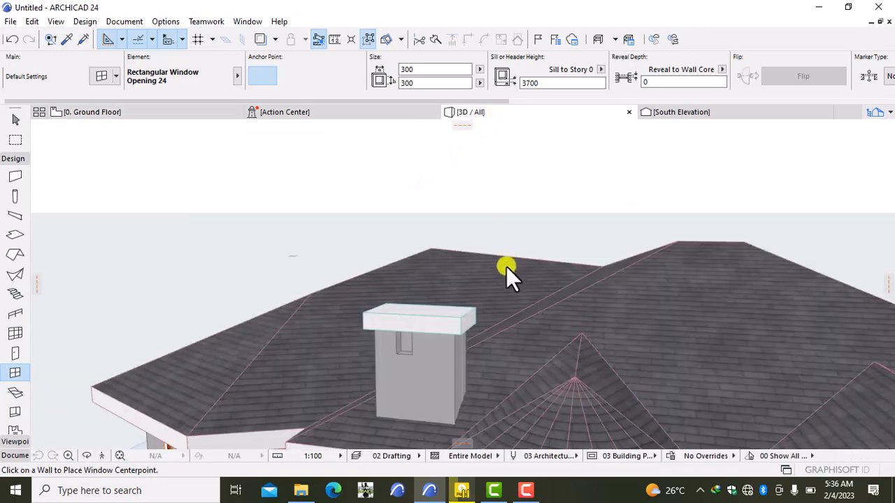
# - Zoom in on the chimney in 3D and inspect the wall with its openings
pyautogui.click(471, 323)
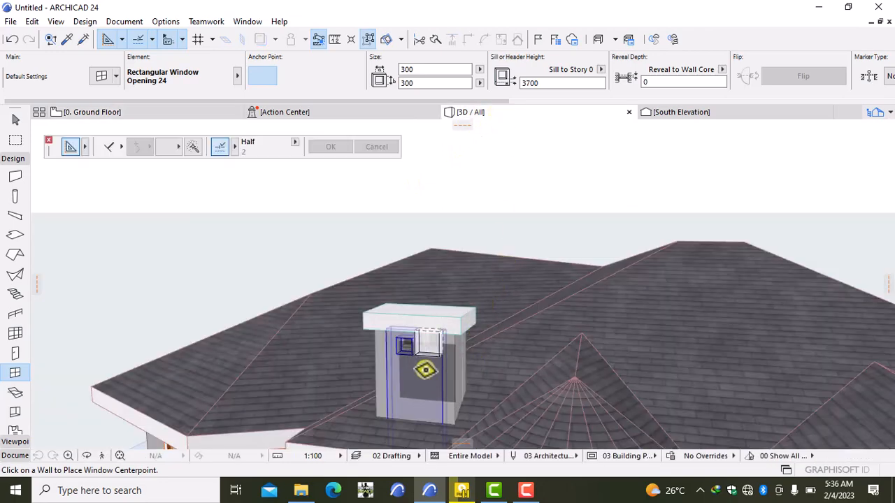
pyautogui.scroll(4, 424, 369)
pyautogui.scroll(2, 424, 369)
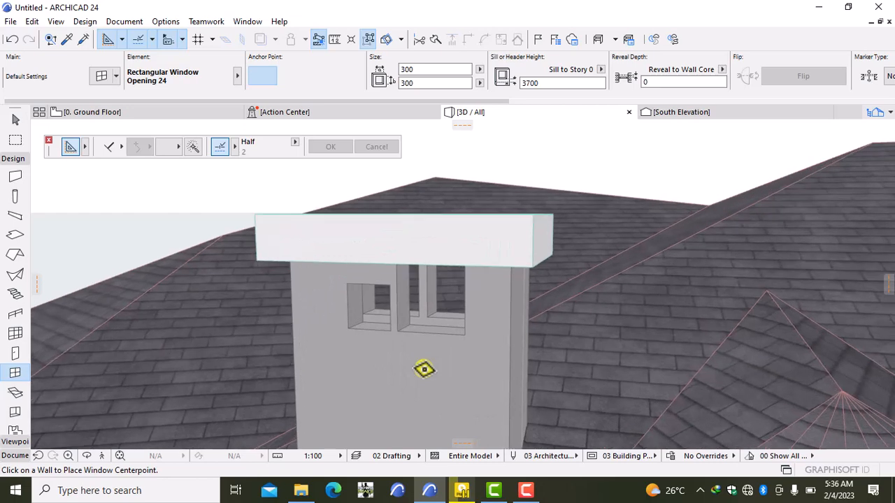
pyautogui.press('Escape')
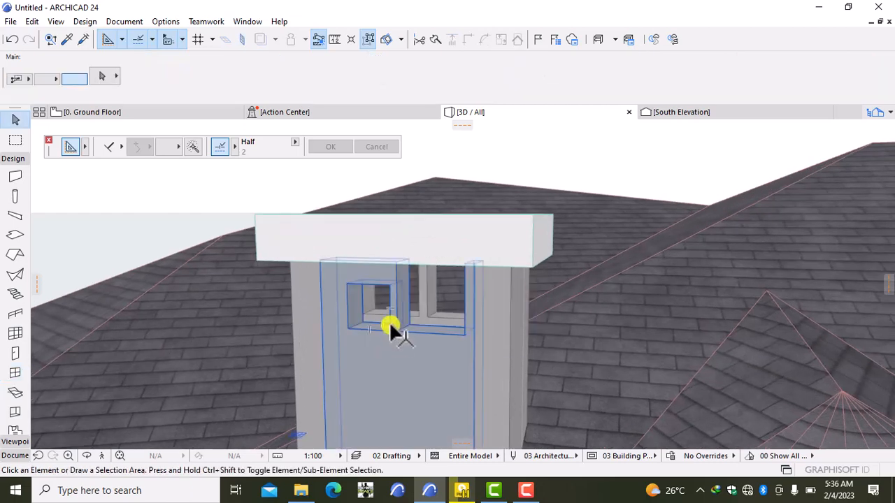
pyautogui.click(393, 328)
pyautogui.press('Escape')
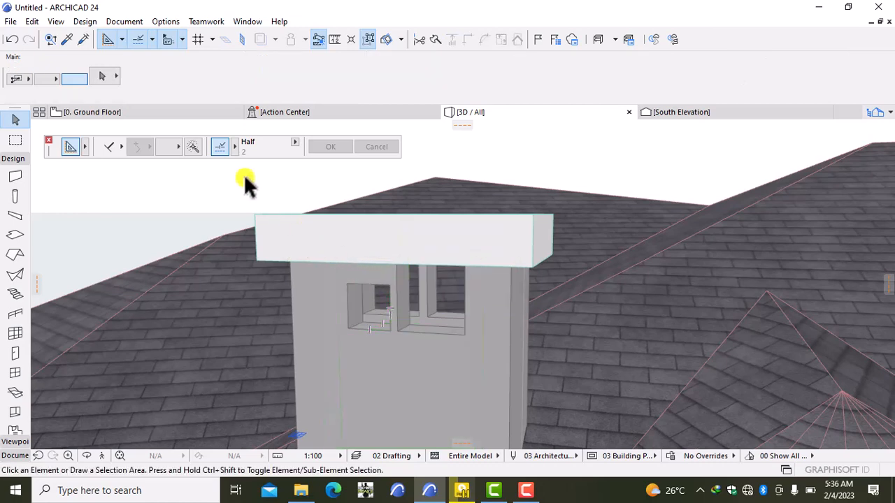
# - On the ground floor plan, undo the extra openings, checking the chimney in 3D between undos
pyautogui.click(168, 109)
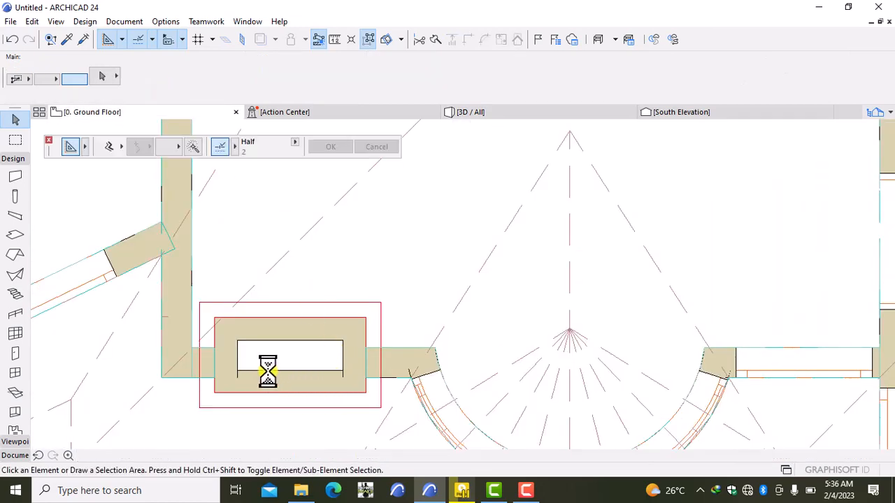
pyautogui.scroll(-5, 262, 374)
pyautogui.moveTo(286, 379); pyautogui.dragTo(380, 323, button='middle')
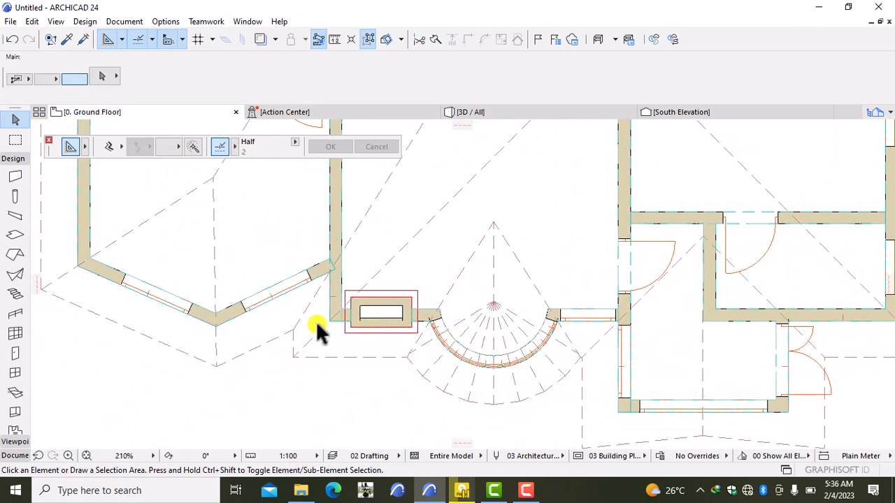
pyautogui.click(12, 40)
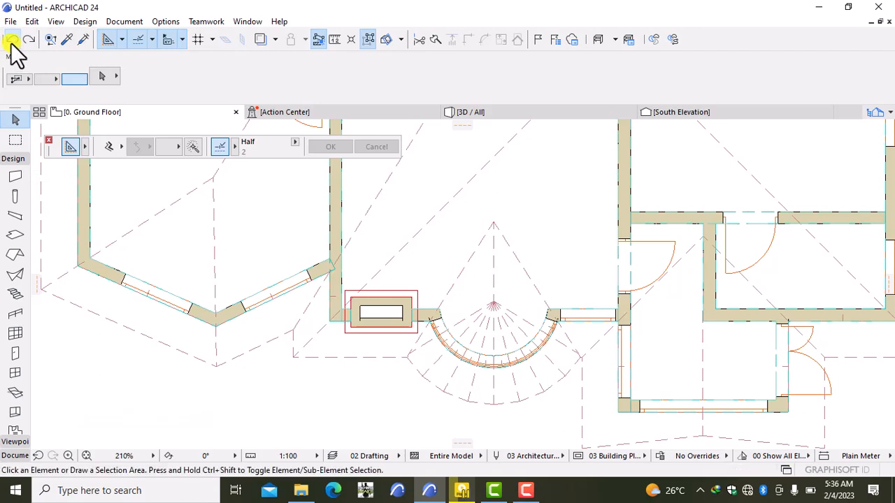
pyautogui.click(520, 118)
pyautogui.click(484, 180)
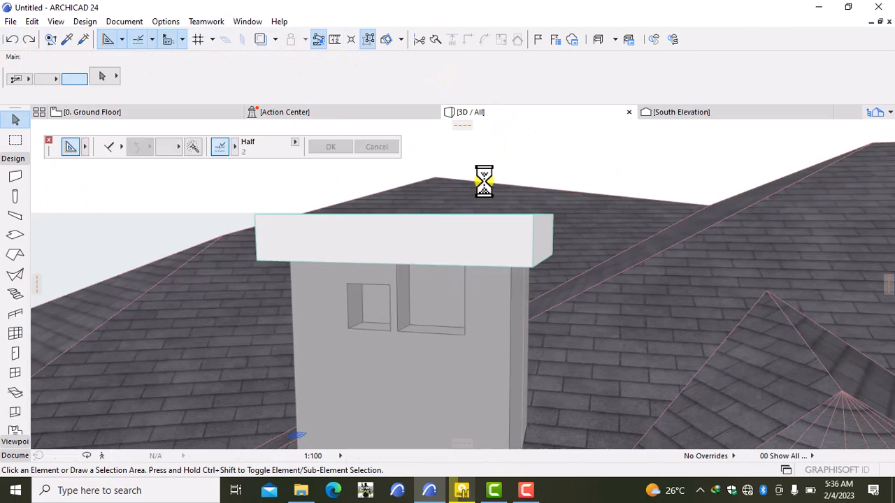
pyautogui.click(14, 40)
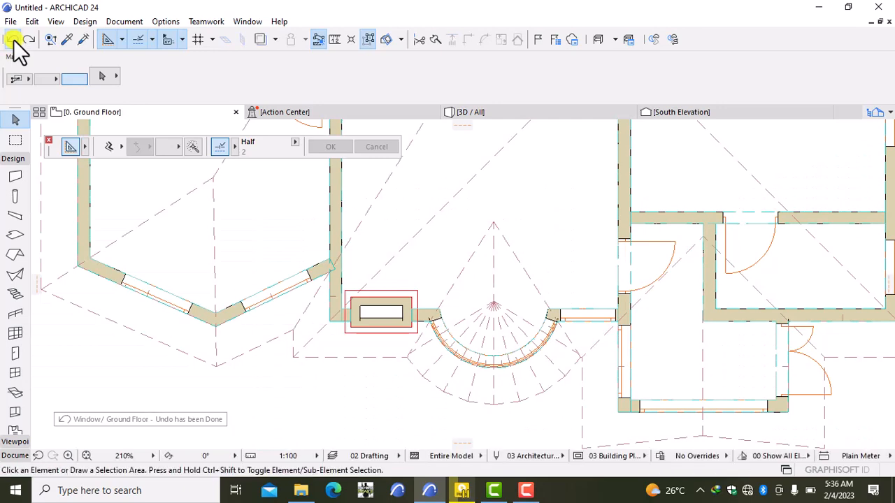
pyautogui.click(13, 40)
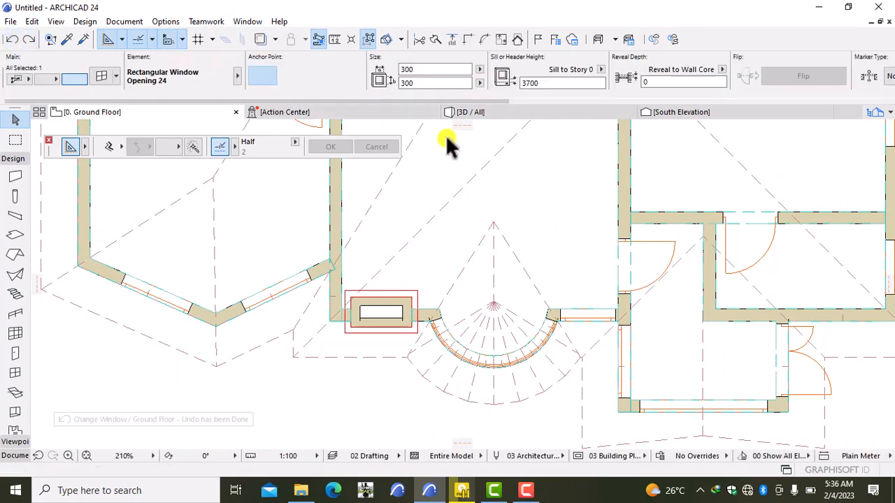
pyautogui.click(486, 113)
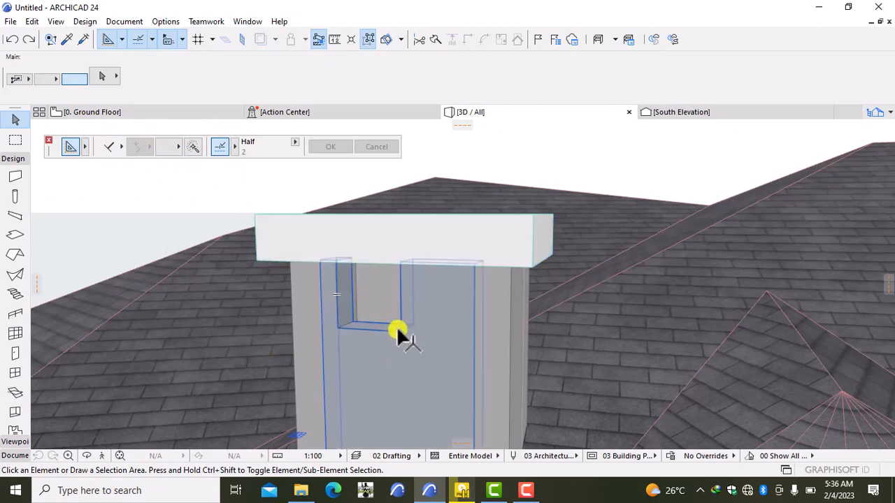
pyautogui.click(18, 46)
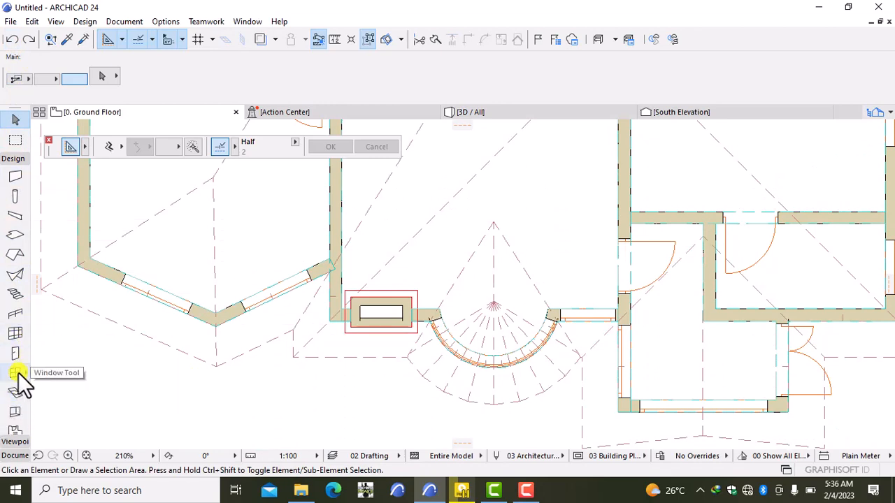
# - Set the default rectangular window opening to 200 by 200 at the 3700 sill
pyautogui.click(480, 114)
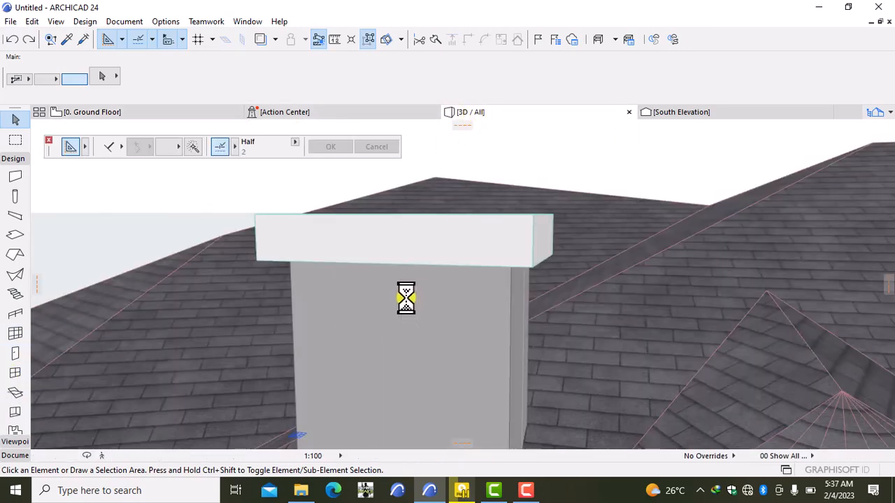
pyautogui.scroll(-2, 400, 288)
pyautogui.scroll(-1, 401, 292)
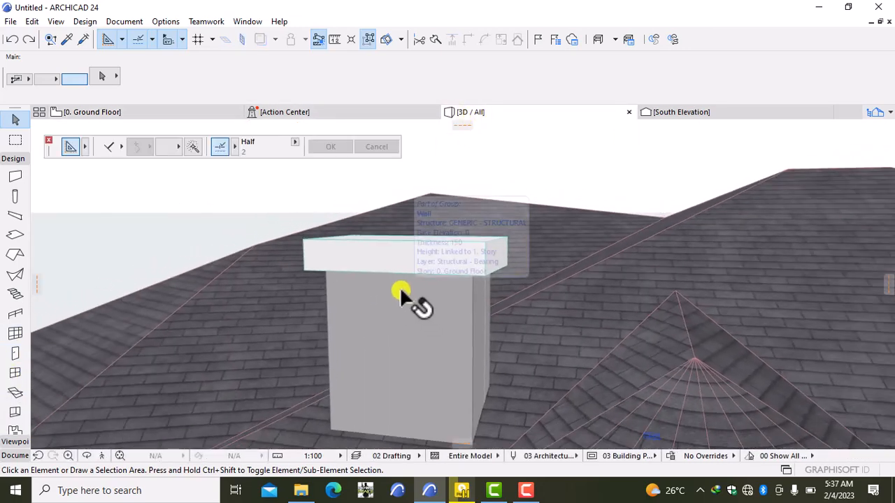
pyautogui.click(13, 375)
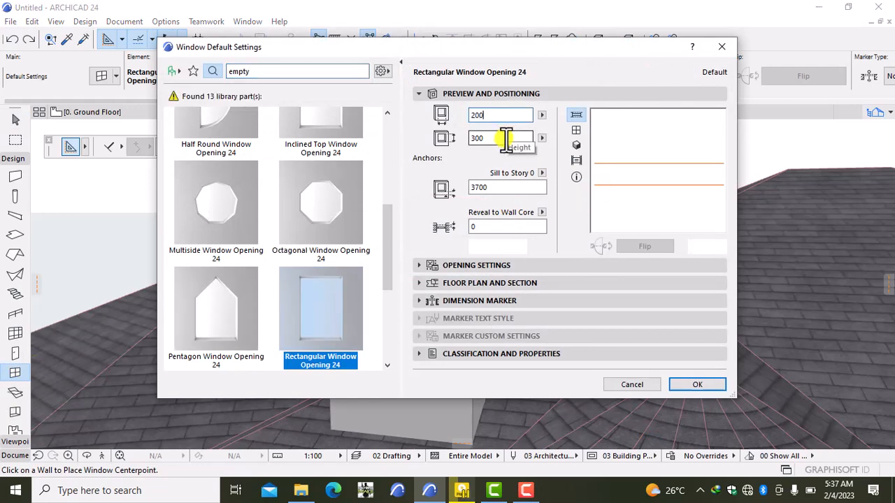
pyautogui.click(481, 137)
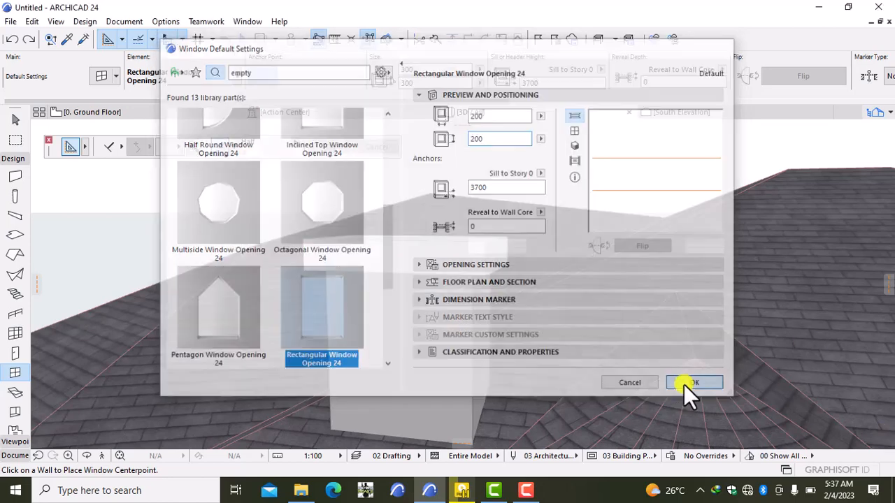
pyautogui.click(684, 384)
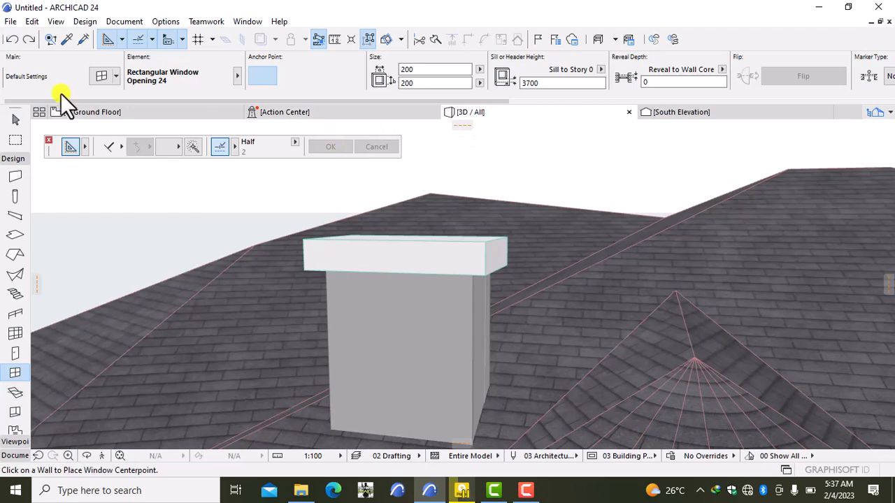
pyautogui.click(105, 114)
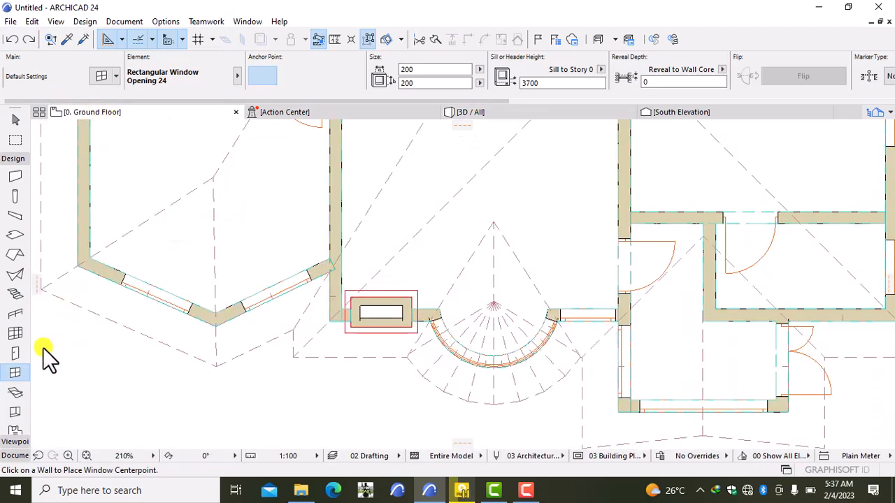
# - Set the default window opening size to 300 by 300
pyautogui.click(14, 374)
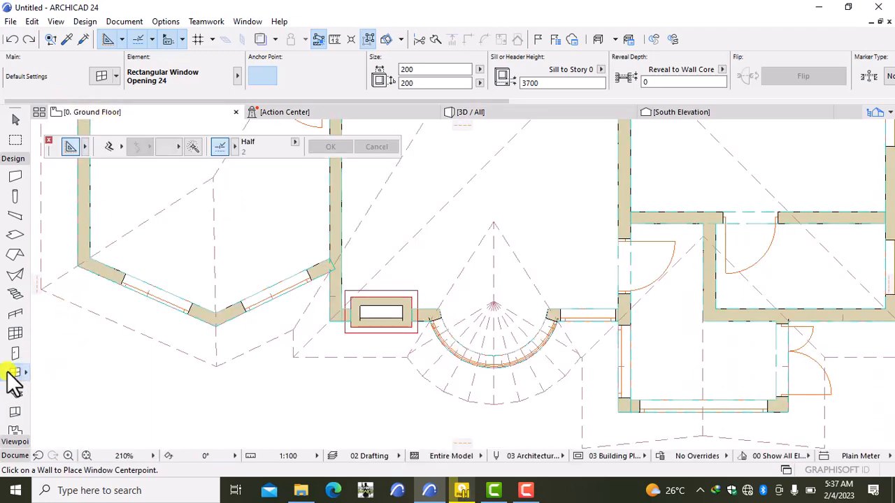
pyautogui.doubleClick(10, 372)
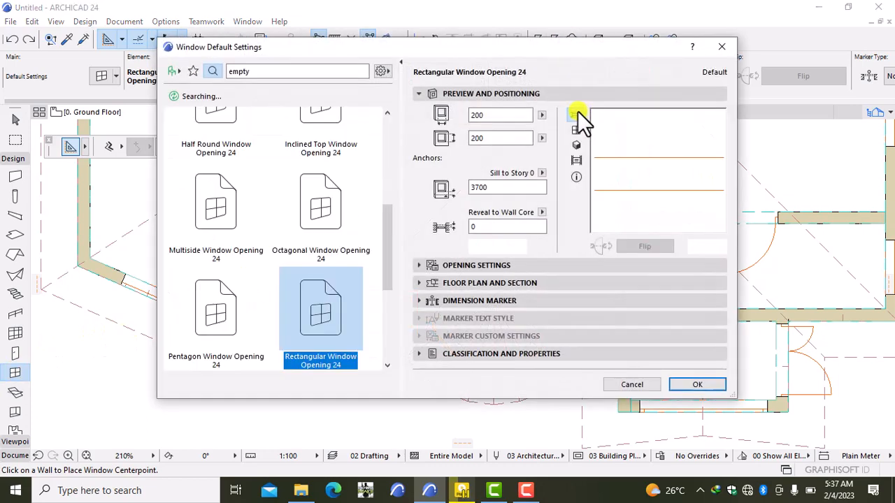
pyautogui.click(505, 114)
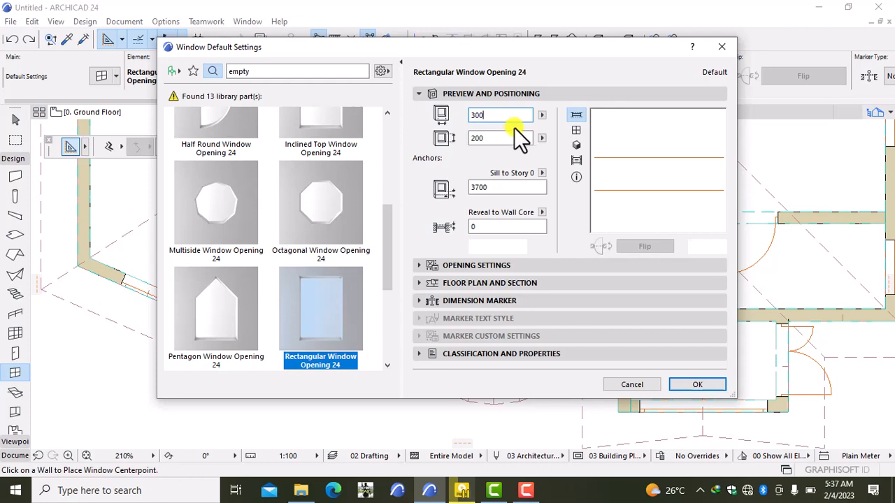
pyautogui.click(496, 137)
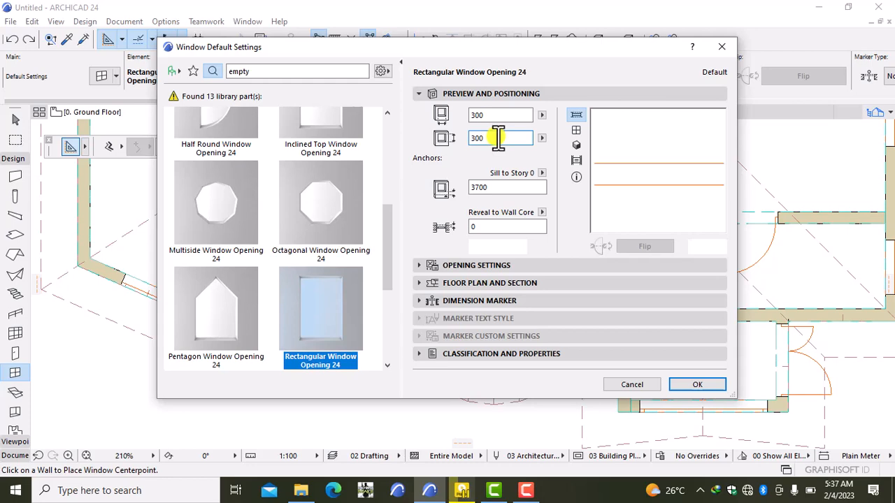
pyautogui.click(671, 384)
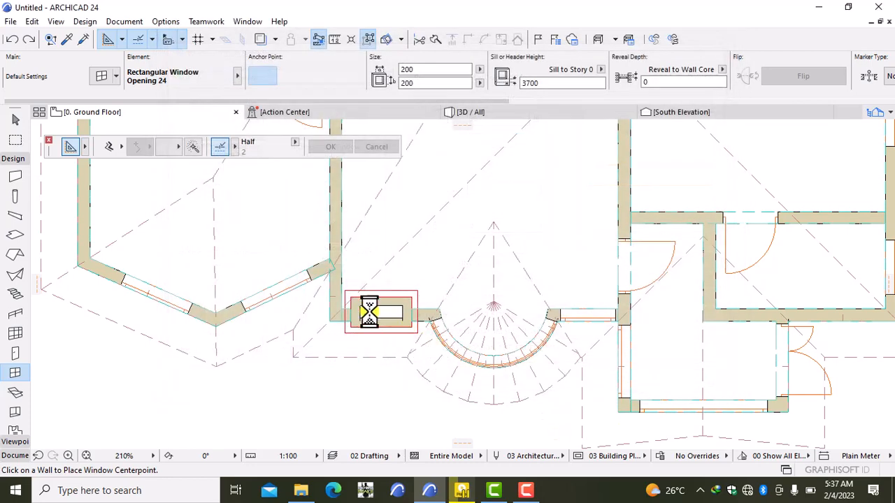
# - Place four 300 by 300 openings, two each in the chimney's lower and upper walls, and view in 3D
pyautogui.scroll(3, 368, 319)
pyautogui.scroll(1, 368, 318)
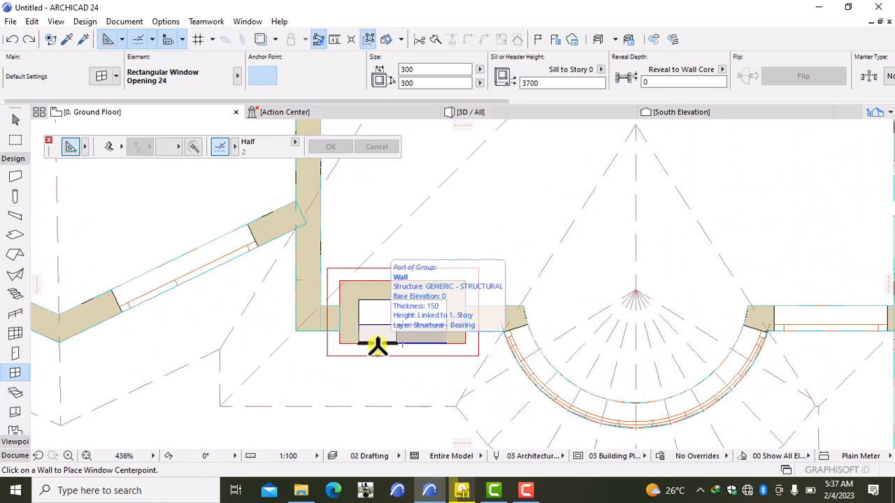
pyautogui.click(373, 341)
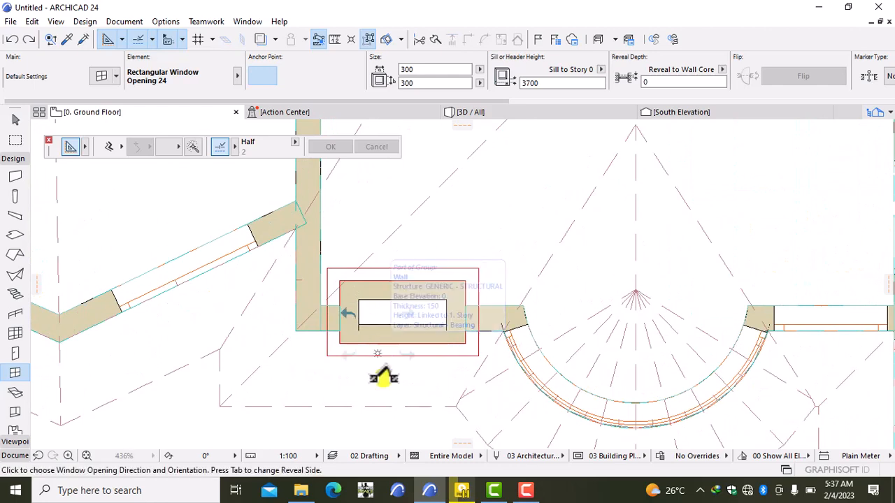
pyautogui.click(450, 326)
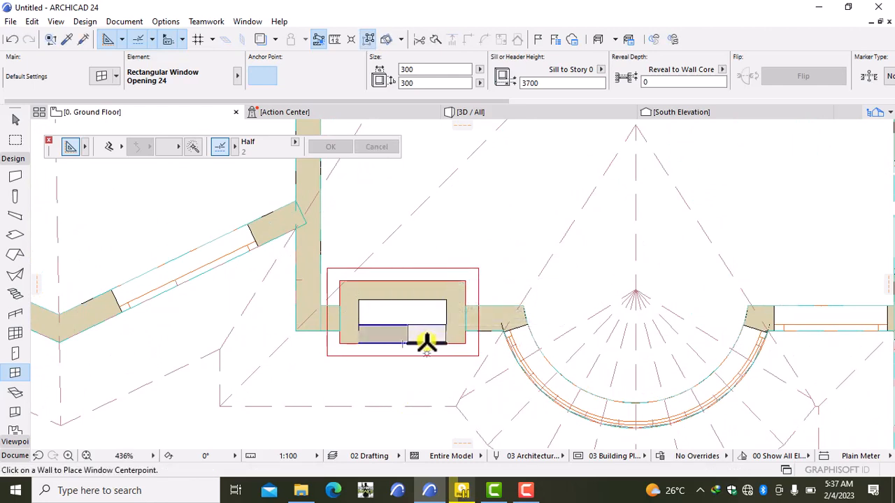
pyautogui.click(426, 343)
pyautogui.click(434, 392)
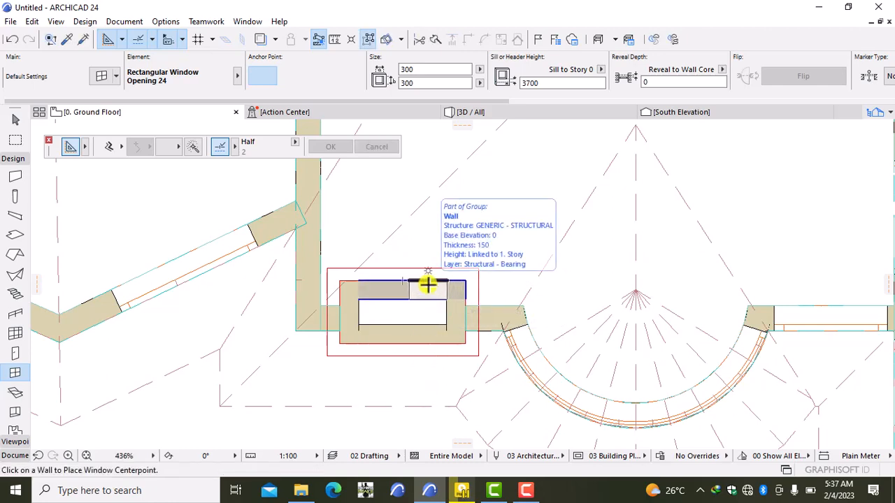
pyautogui.click(427, 285)
pyautogui.click(472, 240)
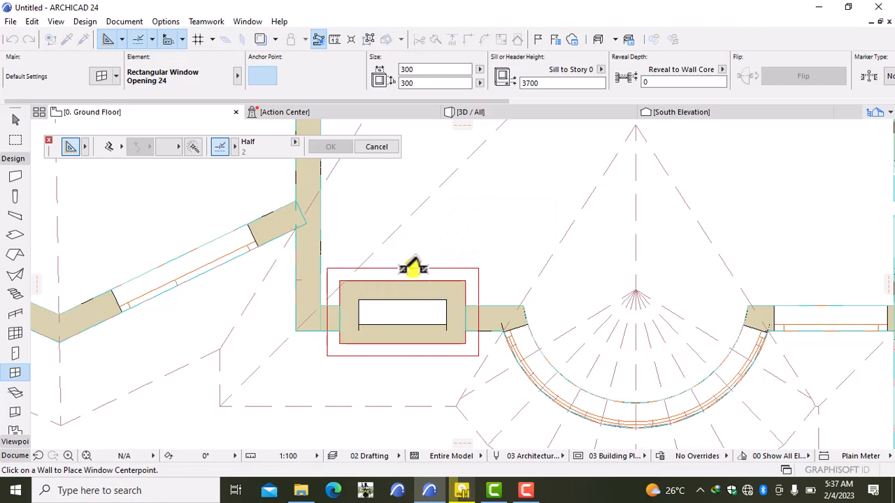
pyautogui.click(377, 283)
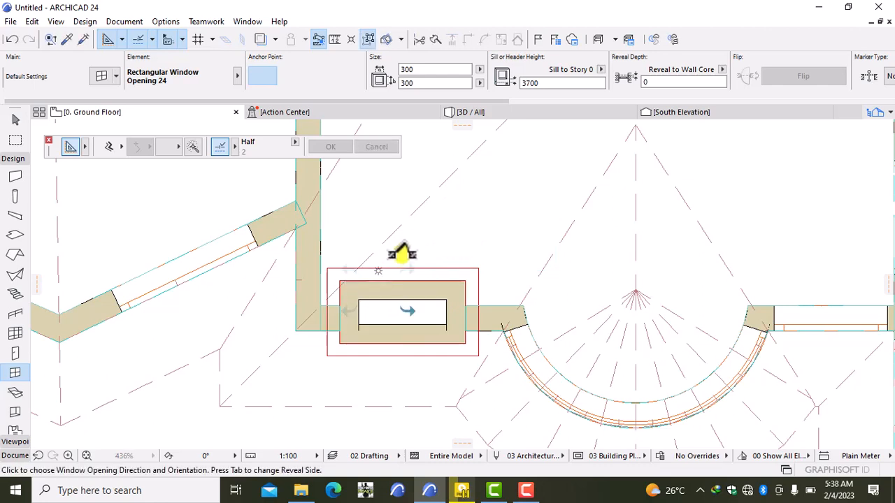
pyautogui.click(405, 249)
pyautogui.click(537, 112)
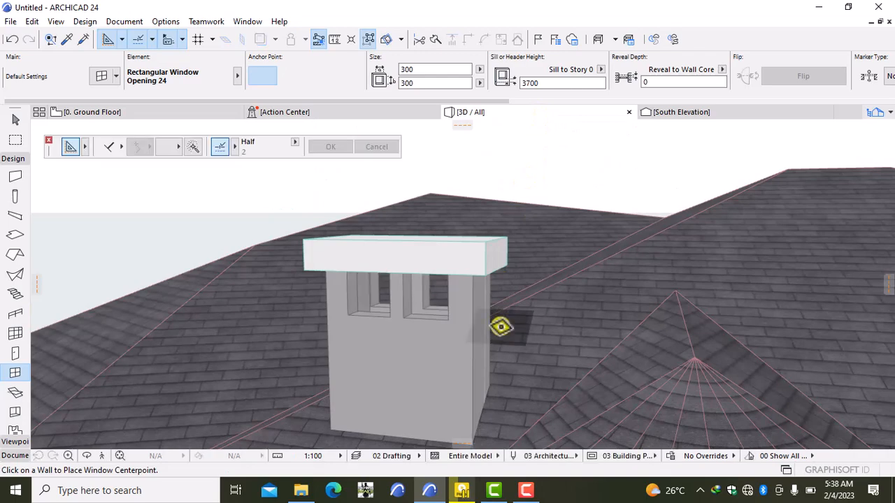
# - Zoom out and orbit around the house to inspect the chimney openings, then return to the Ground Floor plan
pyautogui.scroll(-2, 500, 326)
pyautogui.scroll(-6, 500, 327)
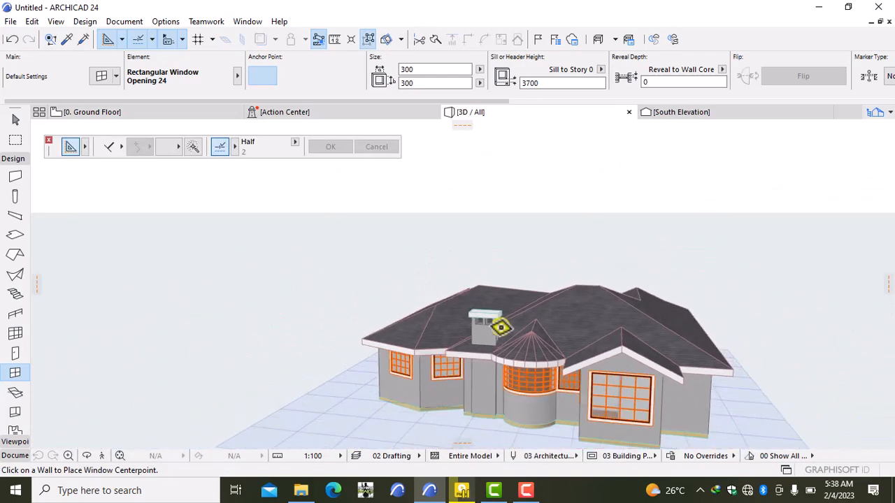
pyautogui.scroll(-1, 502, 341)
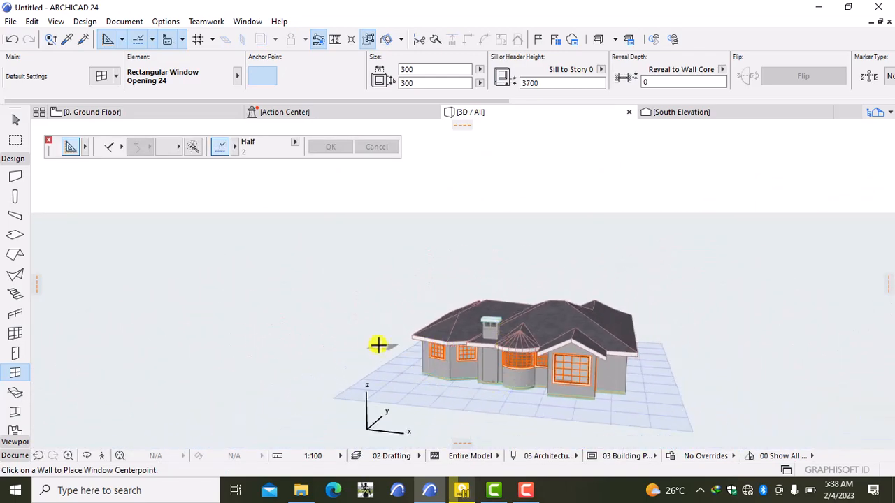
pyautogui.rightClick(248, 328)
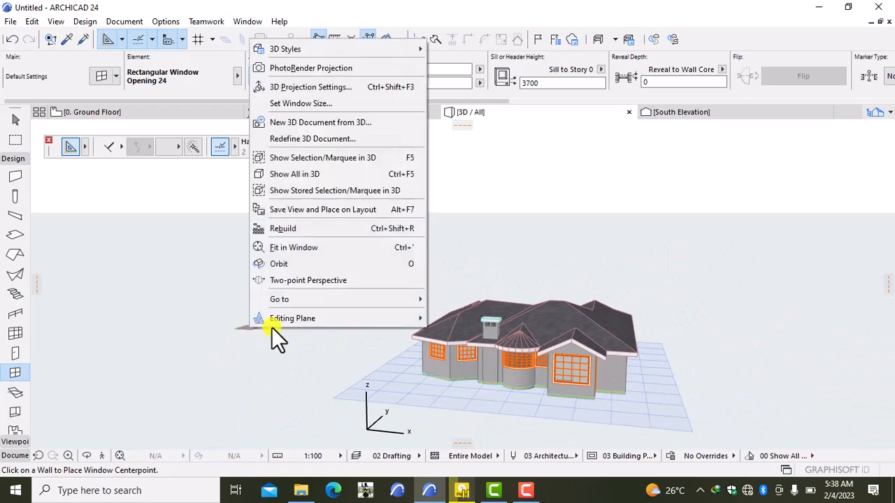
pyautogui.click(314, 265)
pyautogui.moveTo(390, 381); pyautogui.dragTo(564, 360)
pyautogui.scroll(5, 536, 380)
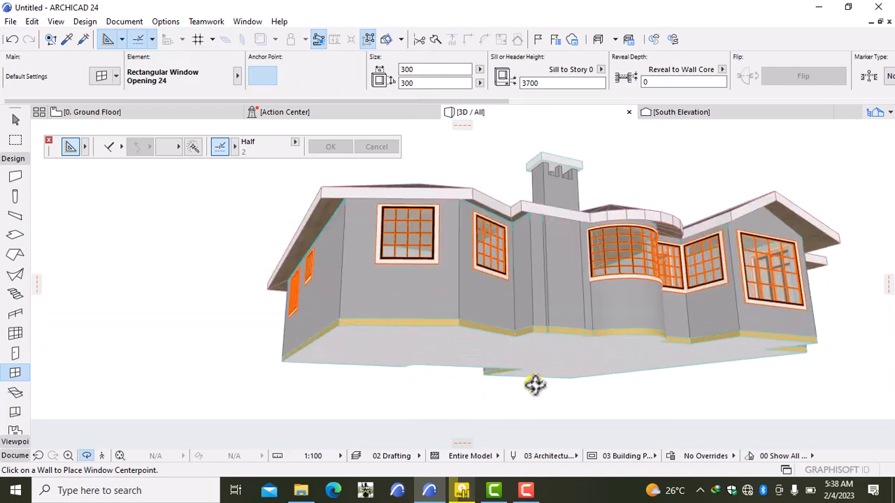
pyautogui.moveTo(626, 267); pyautogui.dragTo(745, 318)
pyautogui.scroll(-5, 526, 331)
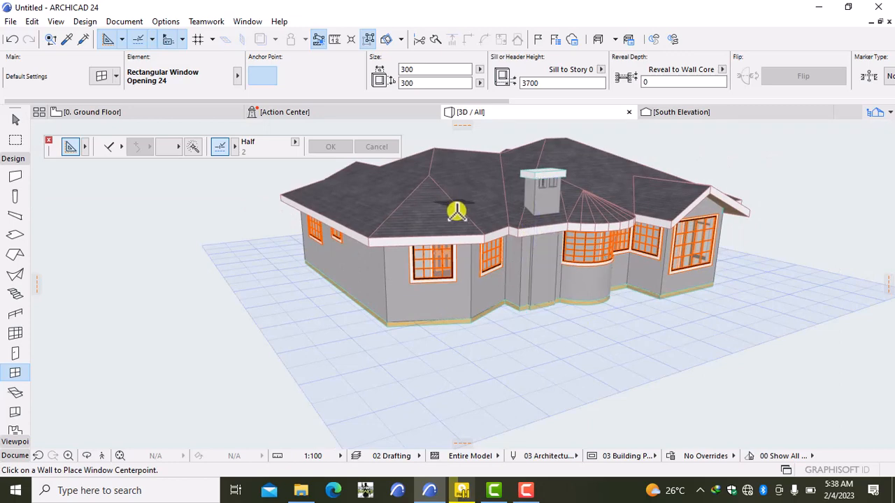
pyautogui.click(127, 115)
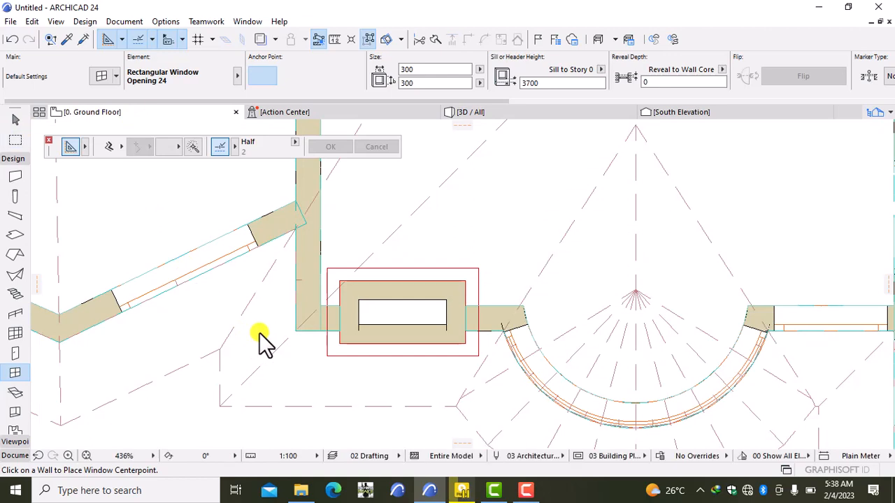
# - Select the chimney's lower, upper, right and left walls, leaving out the extra wall stub
pyautogui.press('shift')
pyautogui.click(396, 342)
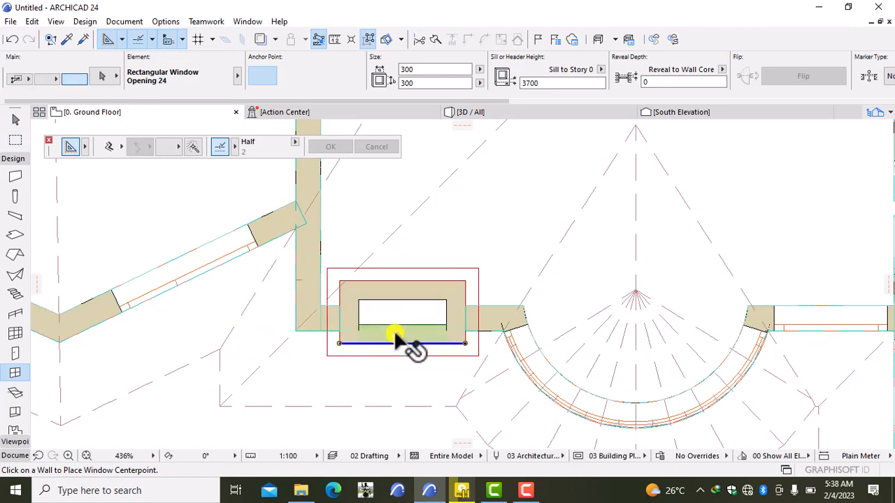
pyautogui.keyDown('shift'); pyautogui.click(395, 290); pyautogui.keyUp('shift')
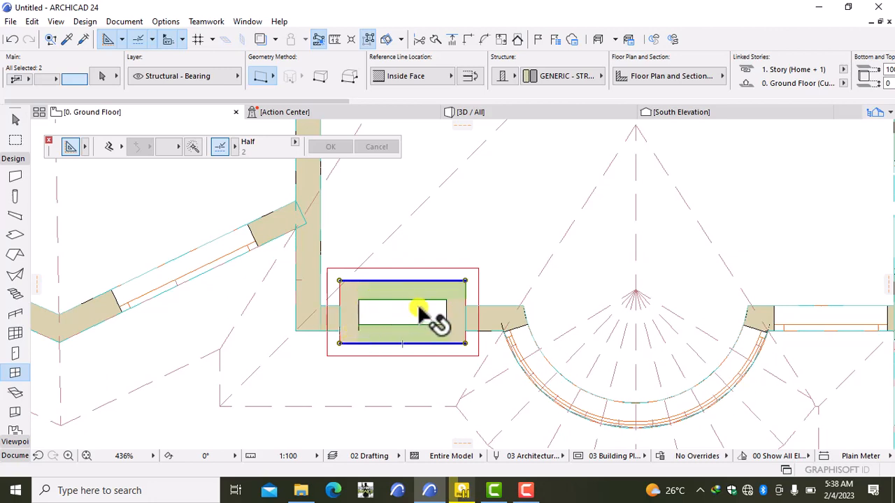
pyautogui.keyDown('shift'); pyautogui.click(448, 316); pyautogui.keyUp('shift')
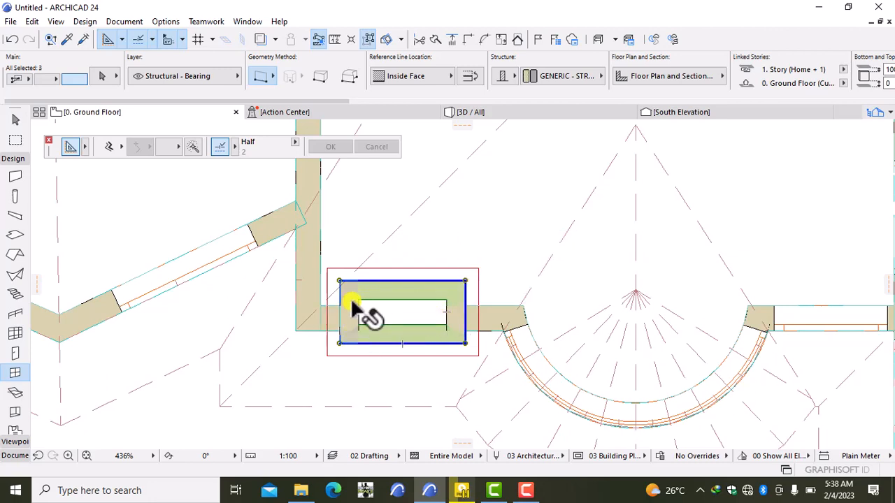
pyautogui.keyDown('shift'); pyautogui.click(356, 306); pyautogui.keyUp('shift')
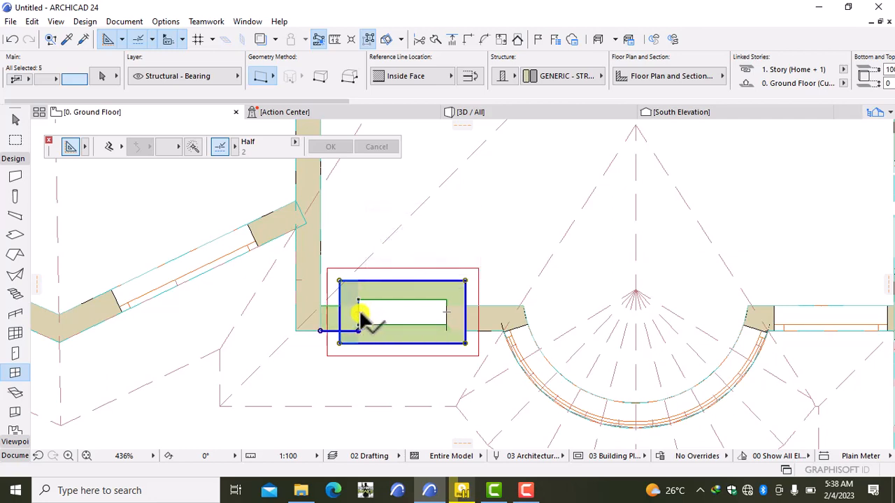
pyautogui.keyDown('shift'); pyautogui.click(324, 330); pyautogui.keyUp('shift')
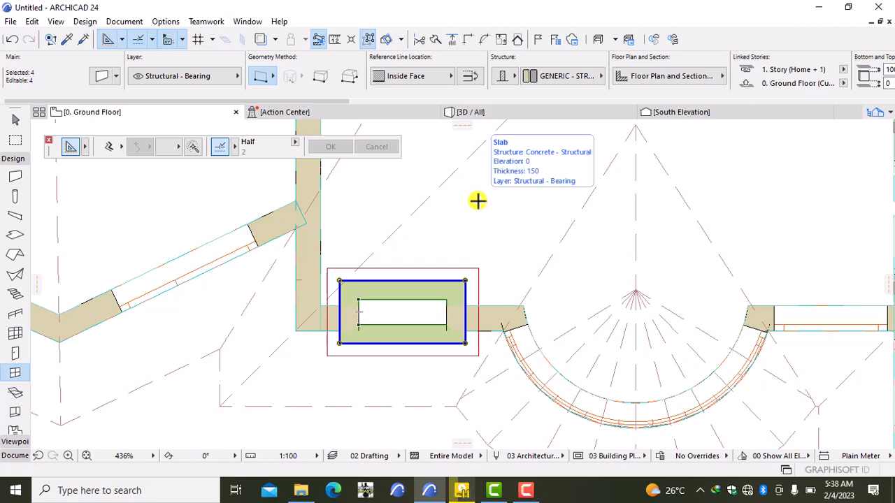
pyautogui.hotkey('ctrl', 't')
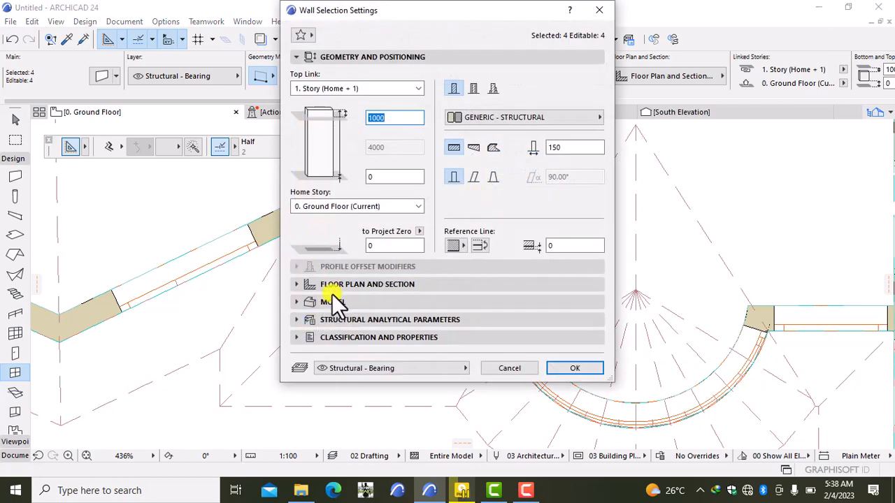
# - Override both faces and the edges of the chimney walls with Stonework - 13
pyautogui.click(332, 302)
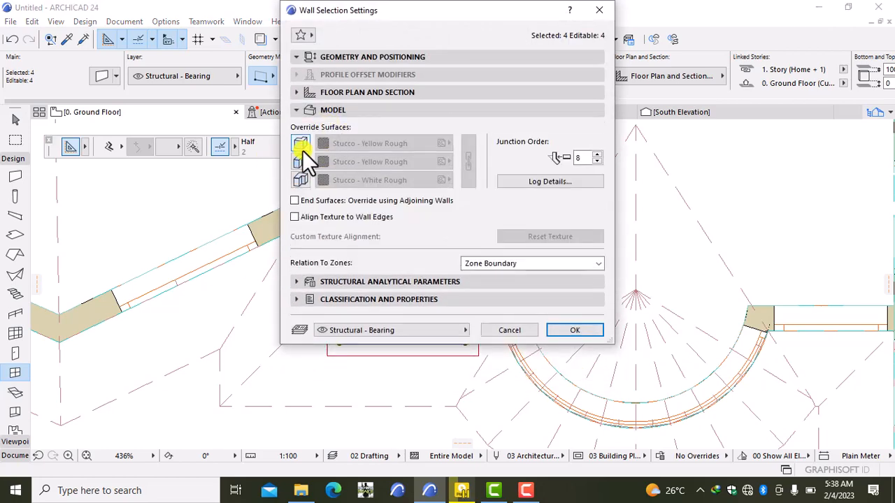
pyautogui.click(301, 145)
pyautogui.click(303, 162)
pyautogui.click(303, 179)
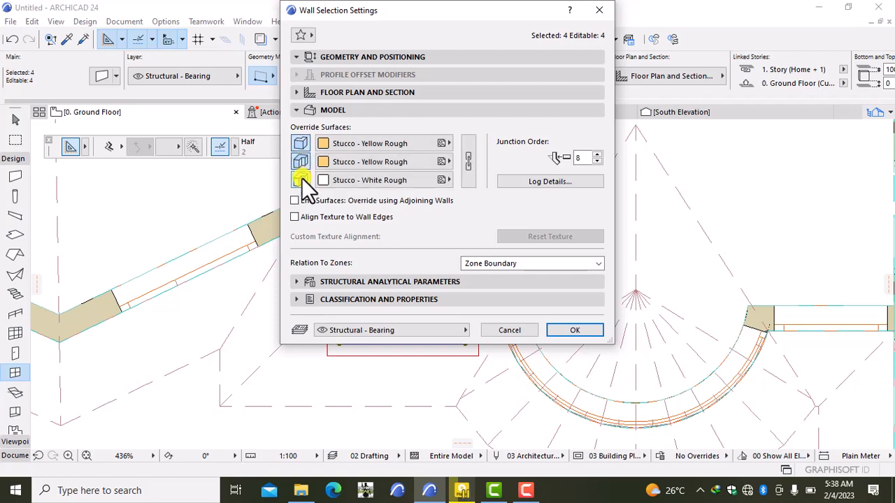
pyautogui.click(372, 143)
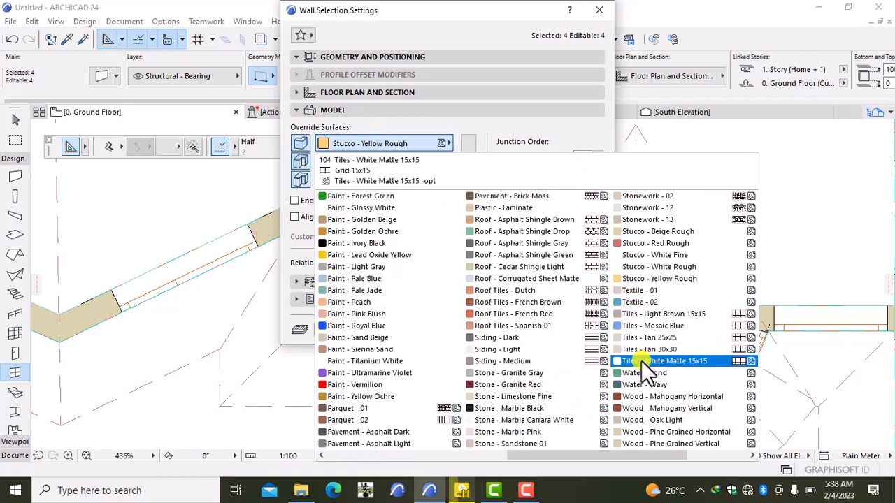
pyautogui.click(698, 215)
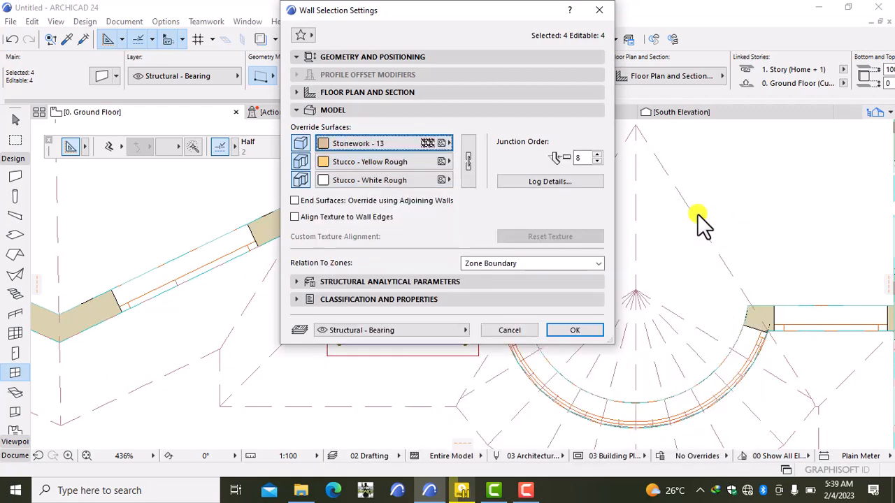
pyautogui.click(465, 151)
pyautogui.click(570, 331)
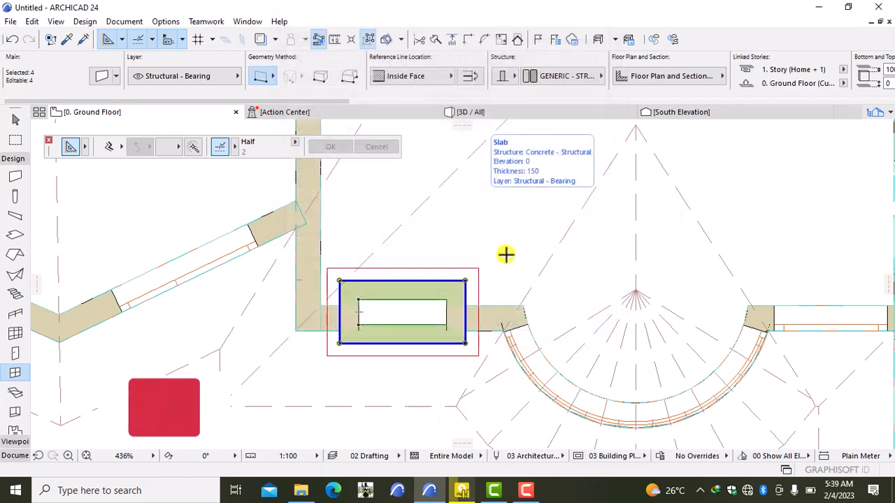
# - Zoom out in the 3D view and orbit the house to a near-front view
pyautogui.click(481, 110)
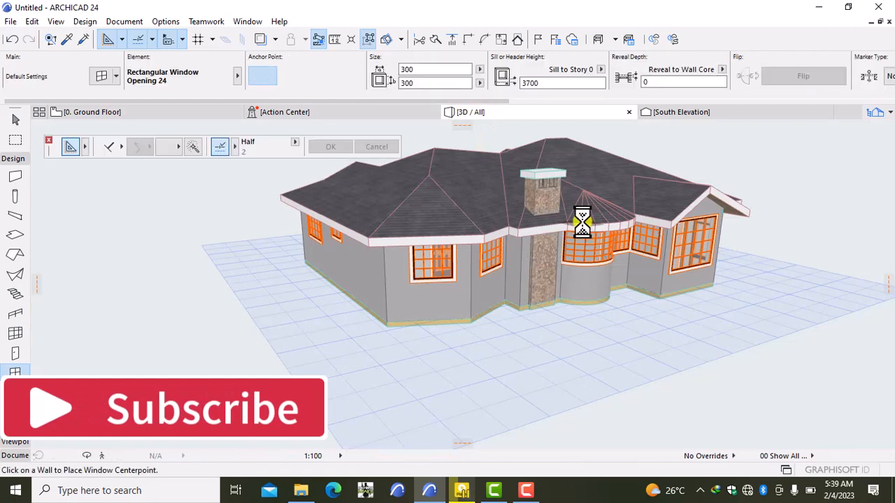
pyautogui.scroll(-2, 582, 223)
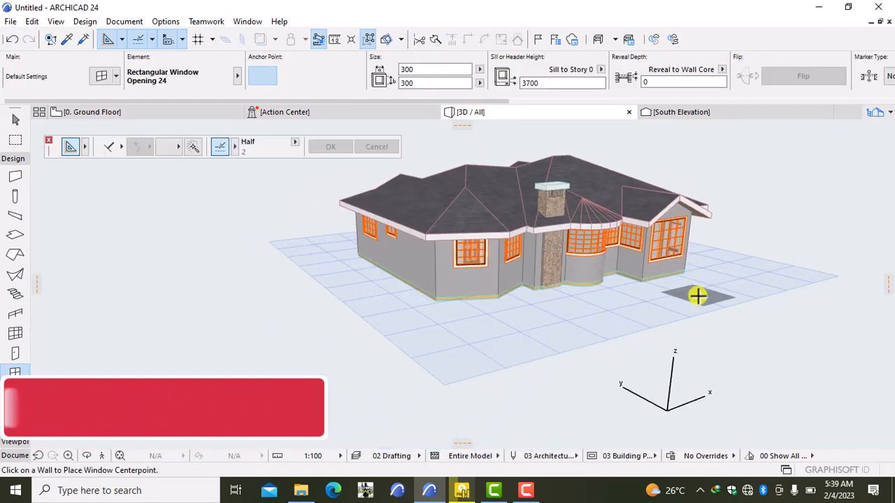
pyautogui.scroll(-2, 695, 351)
pyautogui.press('Escape')
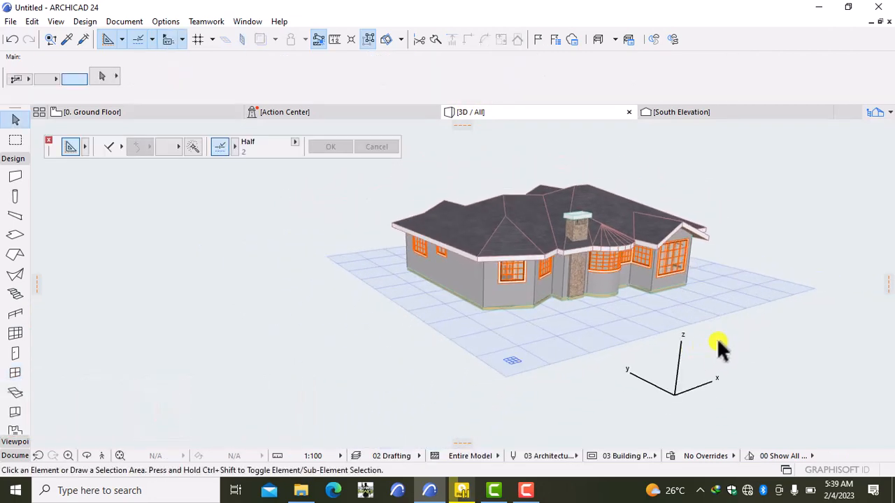
pyautogui.rightClick(723, 327)
pyautogui.click(748, 264)
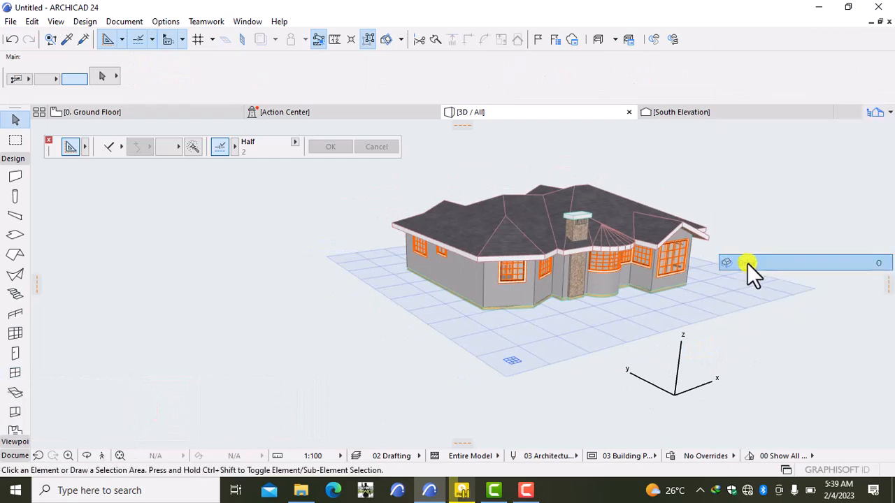
pyautogui.moveTo(758, 260); pyautogui.dragTo(589, 266)
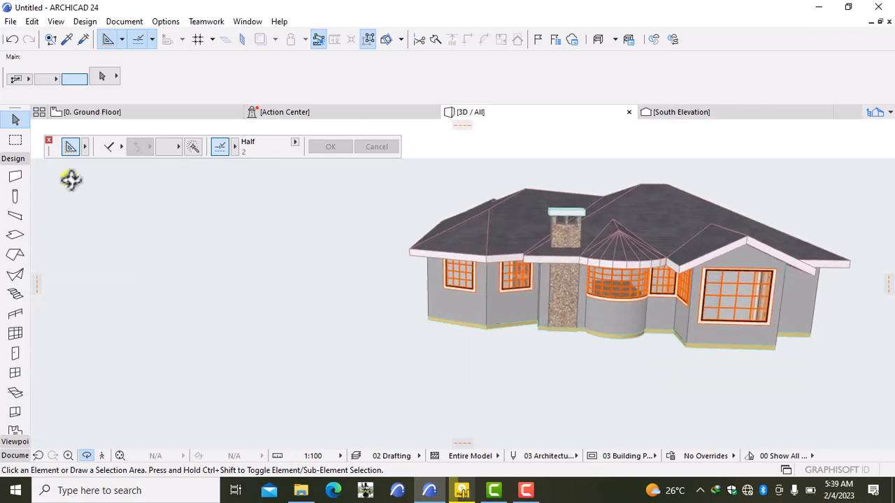
# - Clear the selection on the Ground Floor plan and return to the 3D view
pyautogui.click(99, 113)
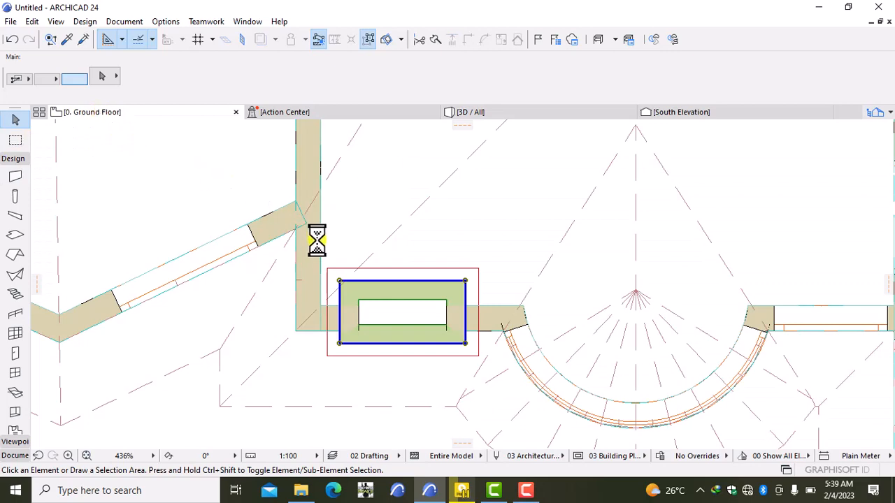
pyautogui.click(389, 235)
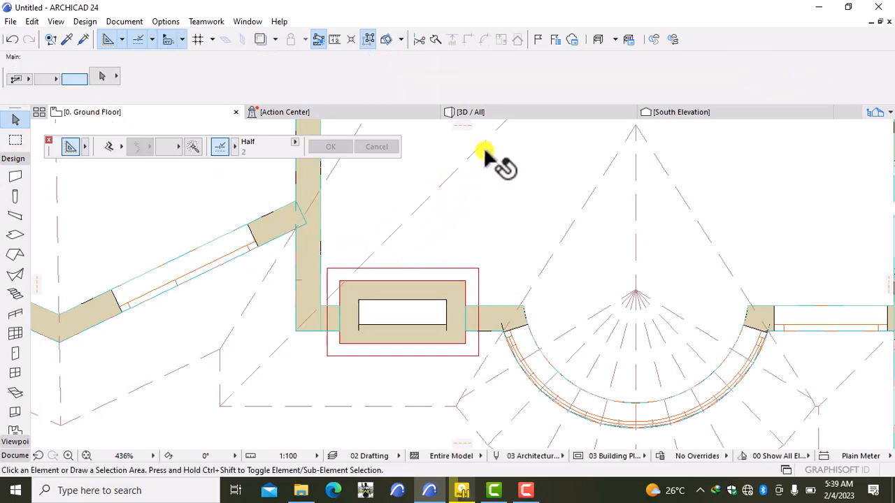
pyautogui.click(500, 113)
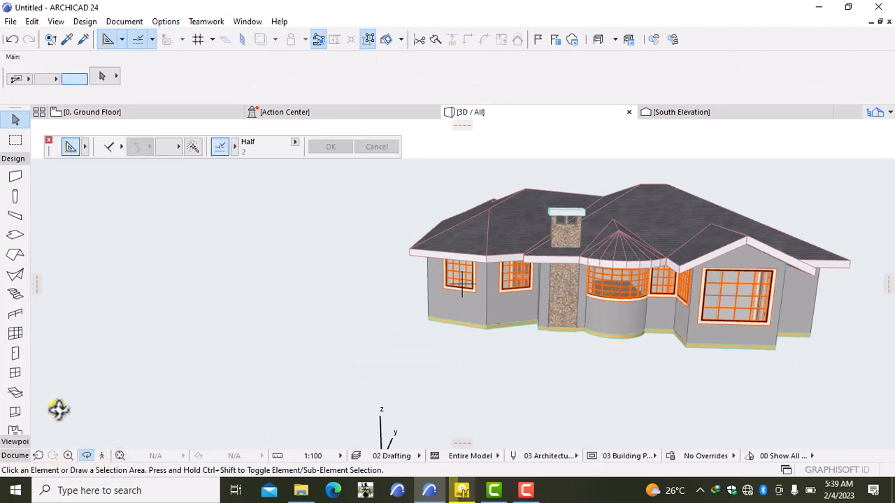
# - Fly in 3D Explore mode into the room to view the stone chimney column by the bay window
pyautogui.click(103, 455)
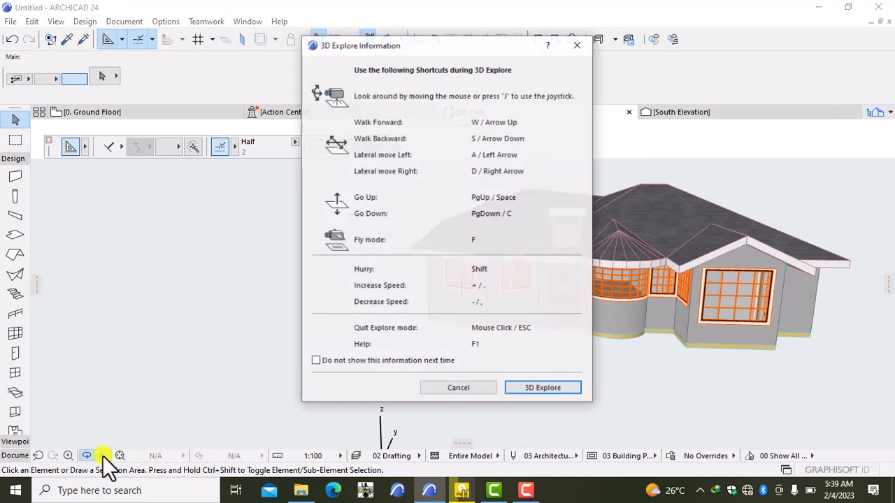
pyautogui.click(529, 384)
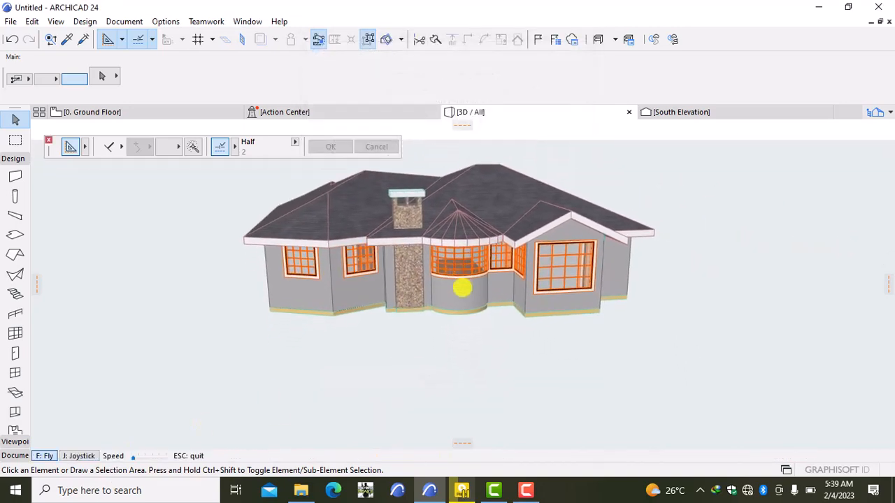
pyautogui.press('Up')
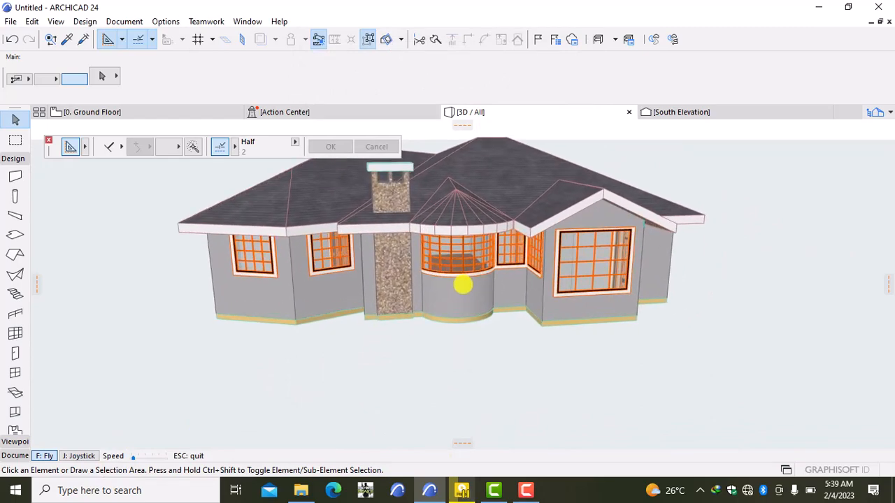
pyautogui.press('Up')
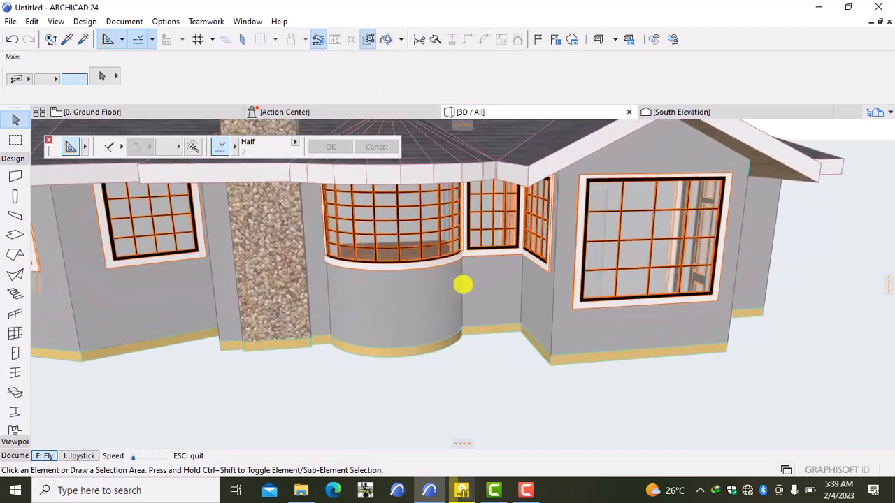
pyautogui.press('Up')
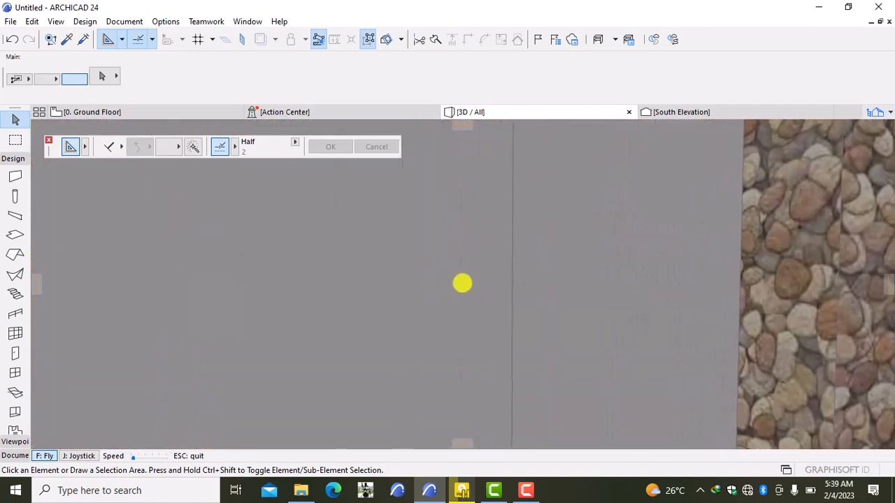
pyautogui.press('Down')
pyautogui.press('Down')
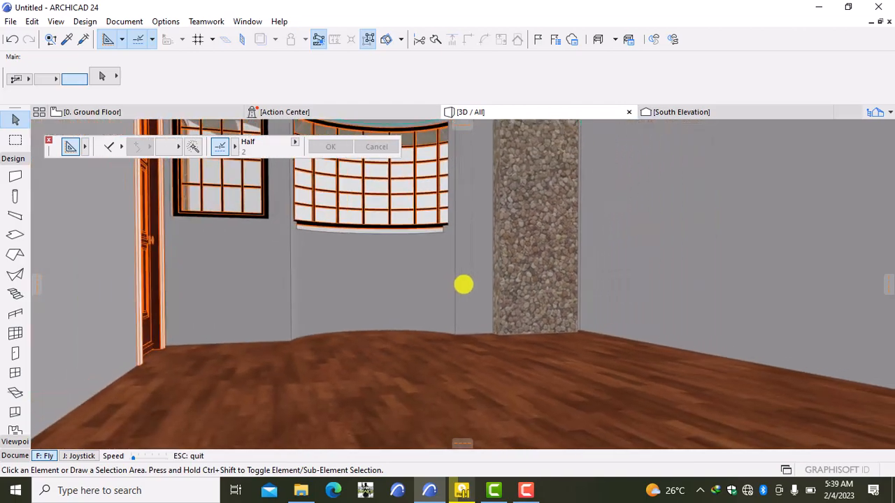
pyautogui.press('Down')
pyautogui.press('Up')
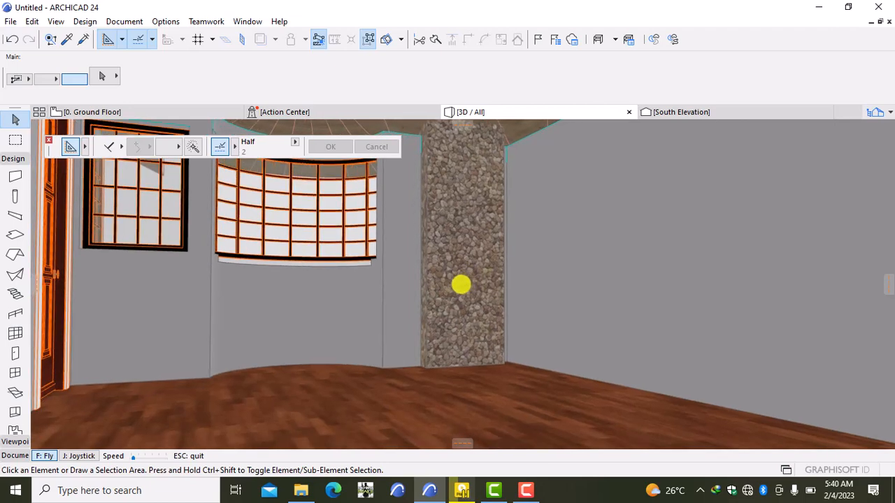
pyautogui.press('Escape')
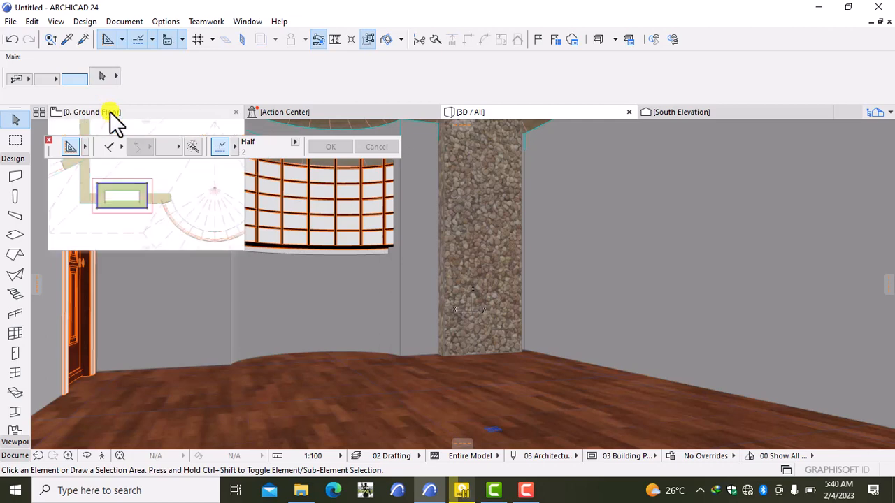
# - In Ground Floor window defaults, choose Ellipse Top Window Opening 24 and change the sill from 3700 to 100
pyautogui.click(110, 112)
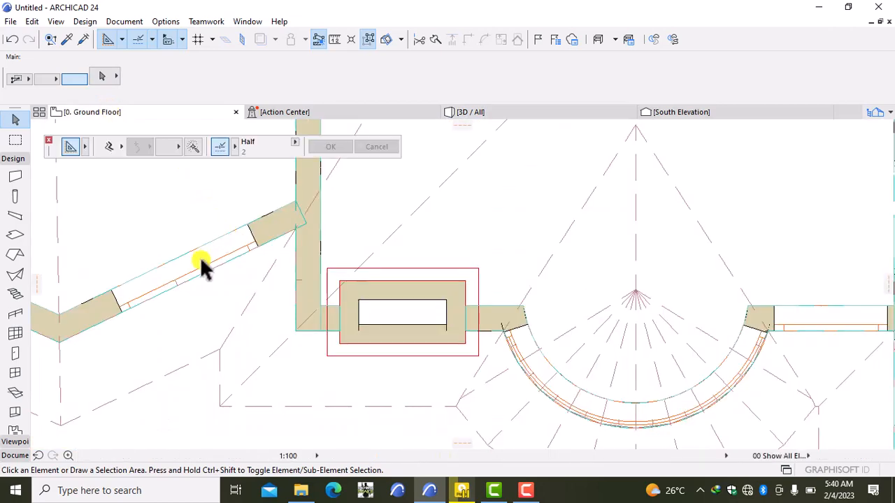
pyautogui.click(15, 373)
pyautogui.doubleClick(8, 375)
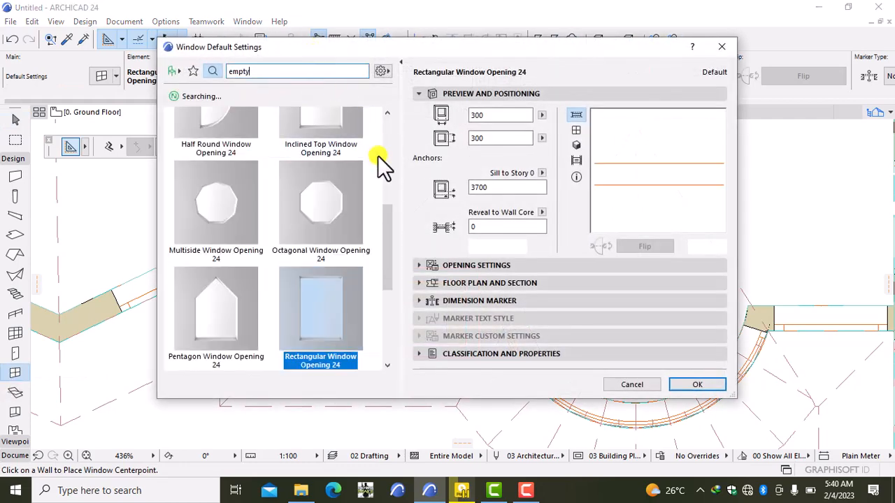
pyautogui.click(386, 138)
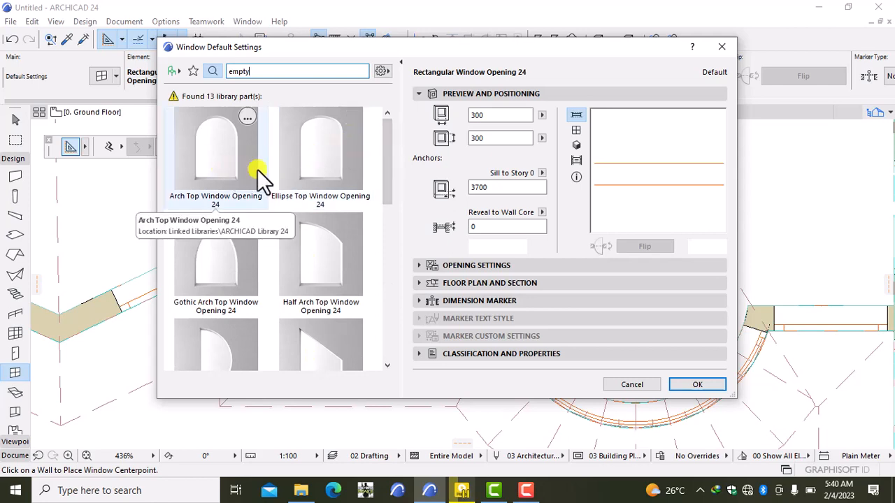
pyautogui.click(332, 140)
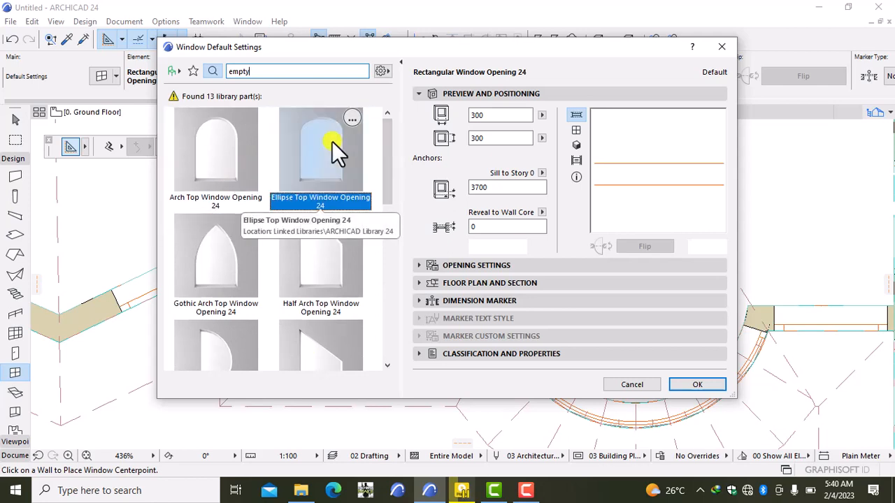
pyautogui.click(500, 187)
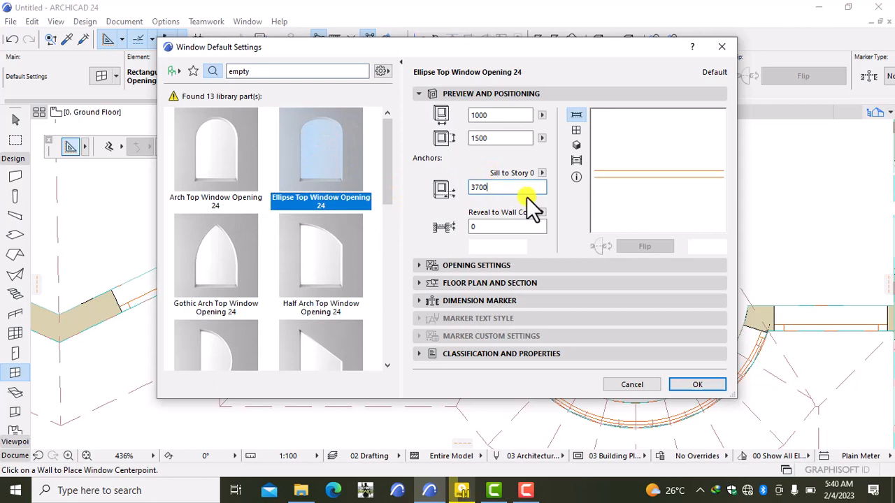
pyautogui.press('BackSpace')
pyautogui.press('BackSpace')
pyautogui.press('BackSpace')
pyautogui.press('BackSpace')
pyautogui.write('100')
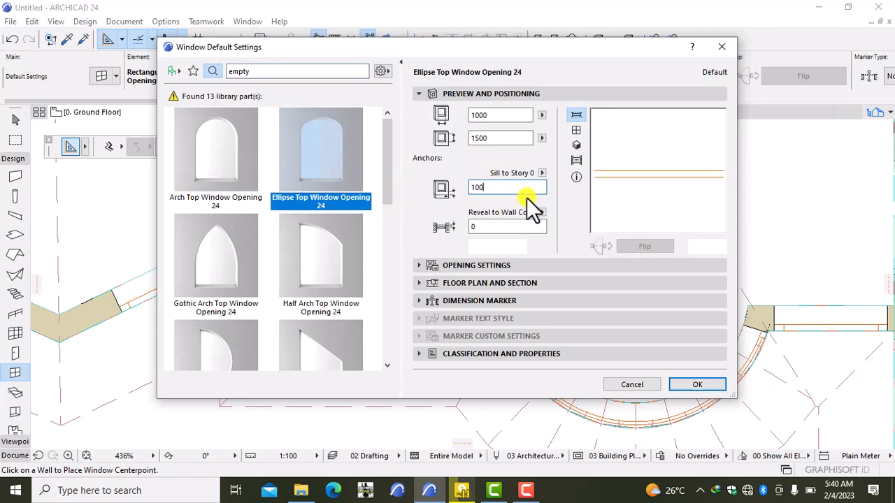
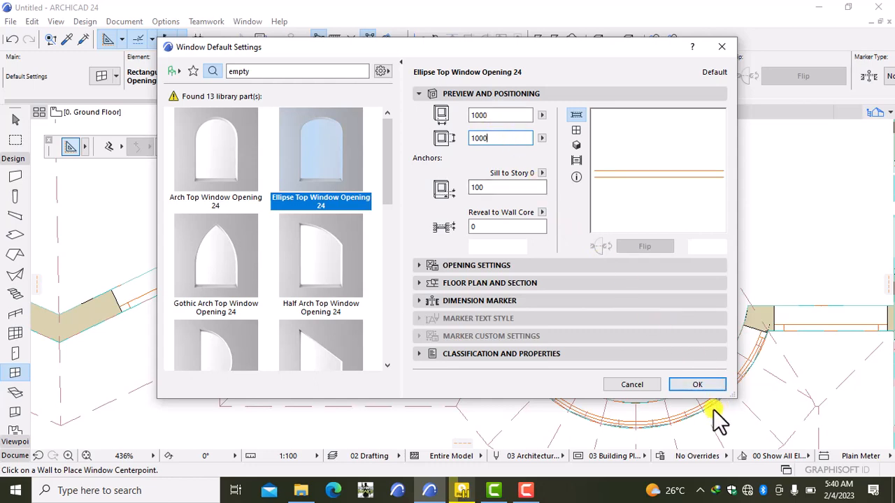
# - Place the 100-sill ellipse window in the wall, then change the window width to 700
pyautogui.click(696, 384)
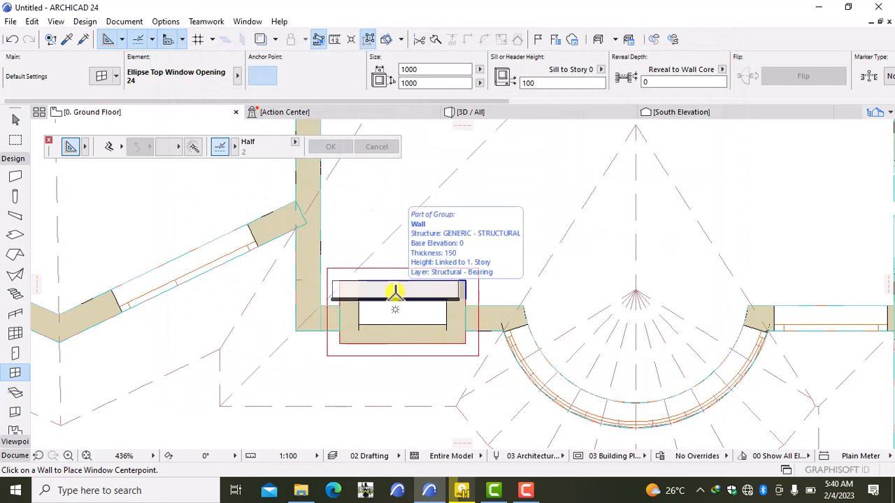
pyautogui.click(403, 299)
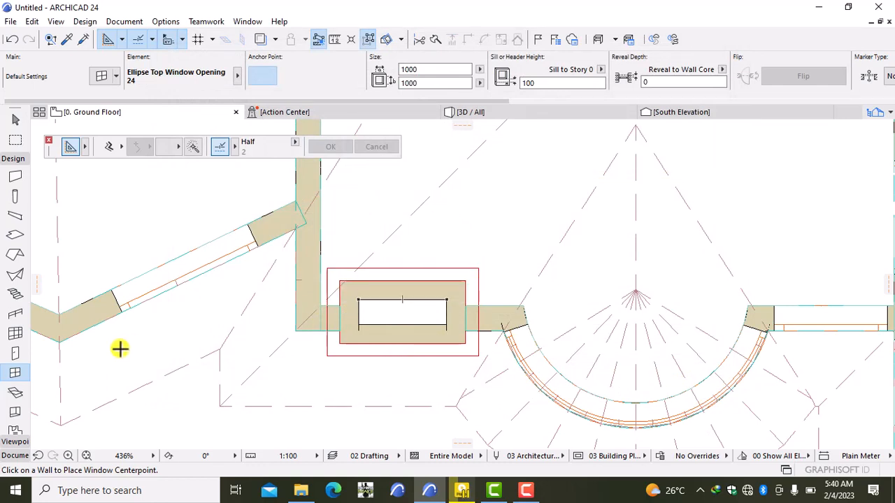
pyautogui.doubleClick(15, 373)
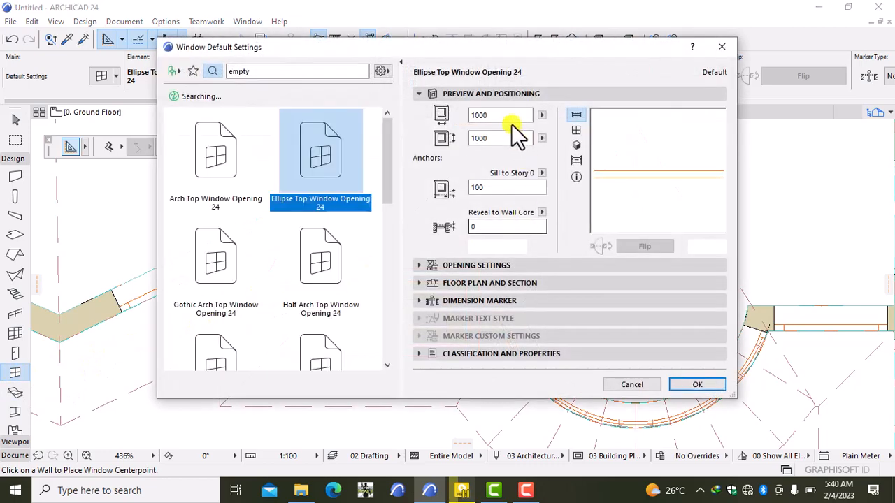
pyautogui.click(514, 115)
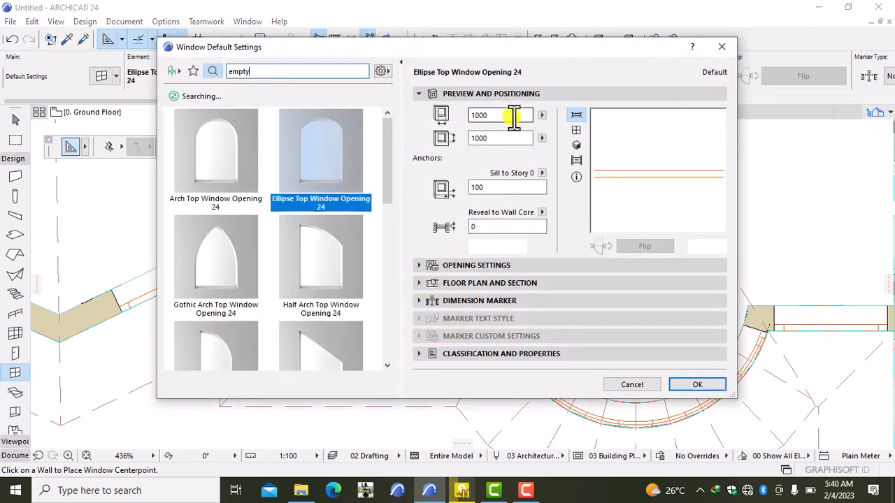
pyautogui.press('BackSpace')
pyautogui.press('BackSpace')
pyautogui.press('BackSpace')
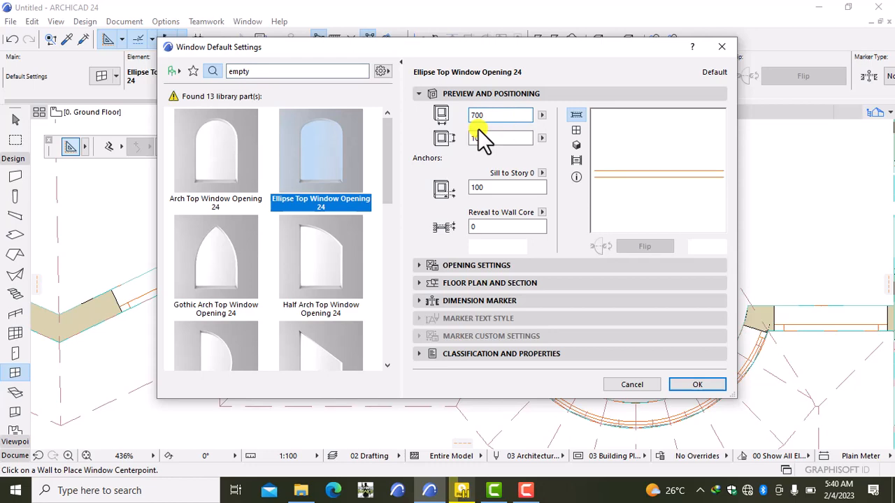
pyautogui.click(698, 385)
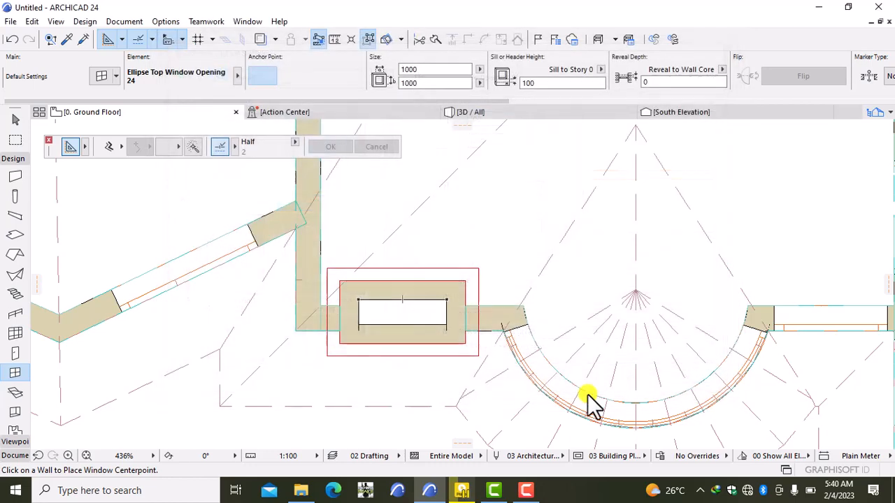
# - Place the 700-wide window in the stone column wall and view it in 3D
pyautogui.click(400, 299)
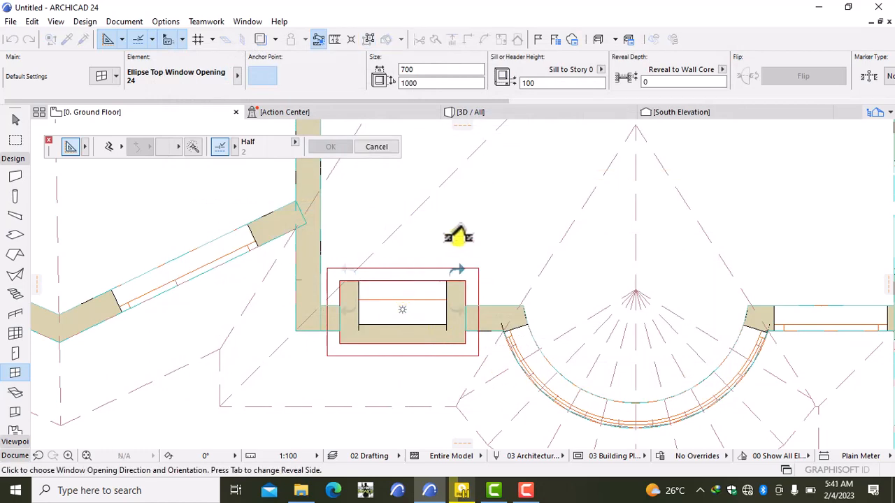
pyautogui.click(458, 236)
pyautogui.click(469, 112)
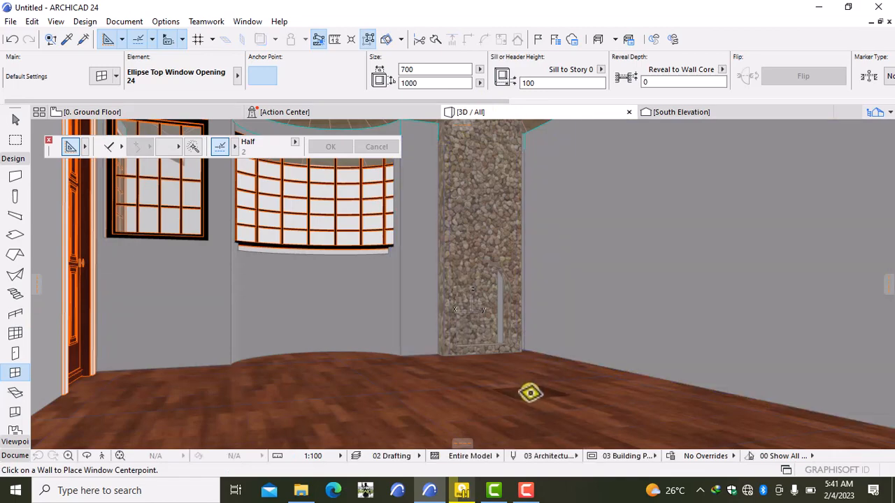
pyautogui.rightClick(530, 394)
pyautogui.click(565, 329)
pyautogui.moveTo(566, 330); pyautogui.dragTo(305, 410)
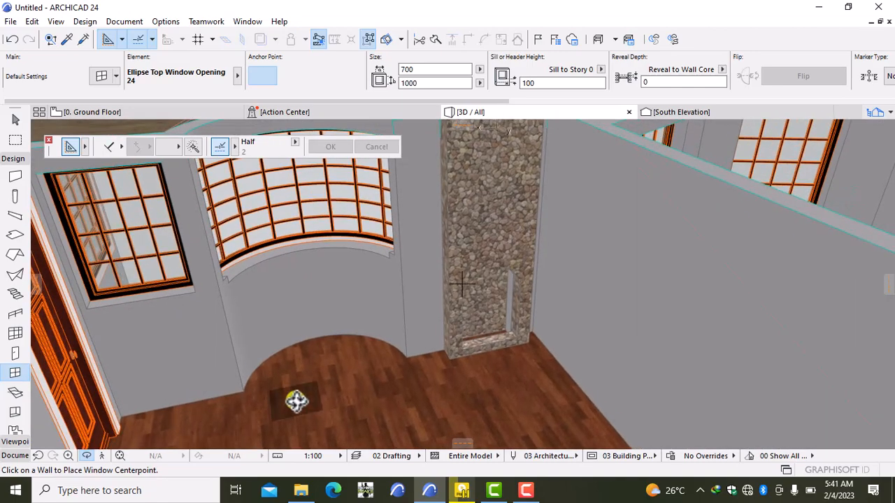
pyautogui.press('Escape')
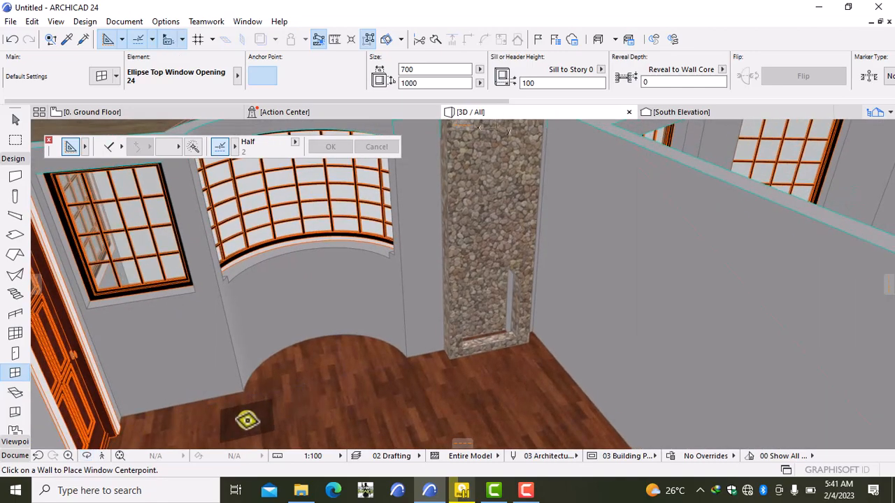
pyautogui.click(102, 457)
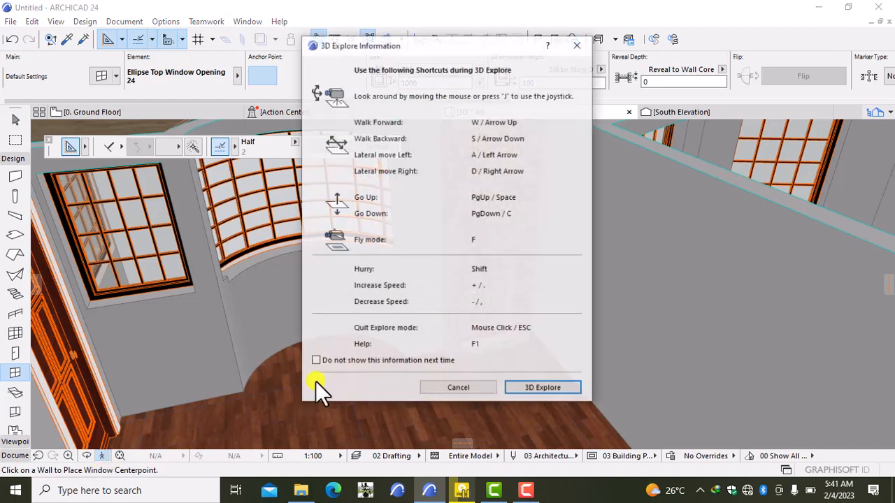
pyautogui.click(553, 388)
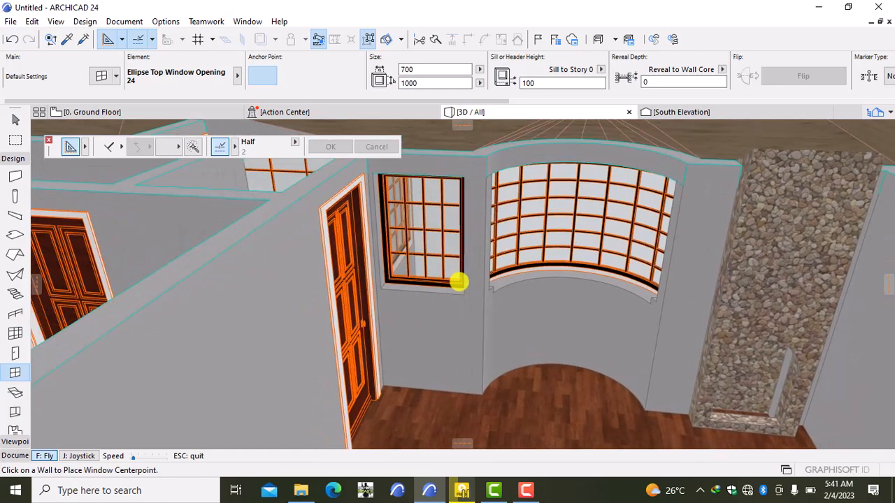
pyautogui.press('Up')
pyautogui.press('Up')
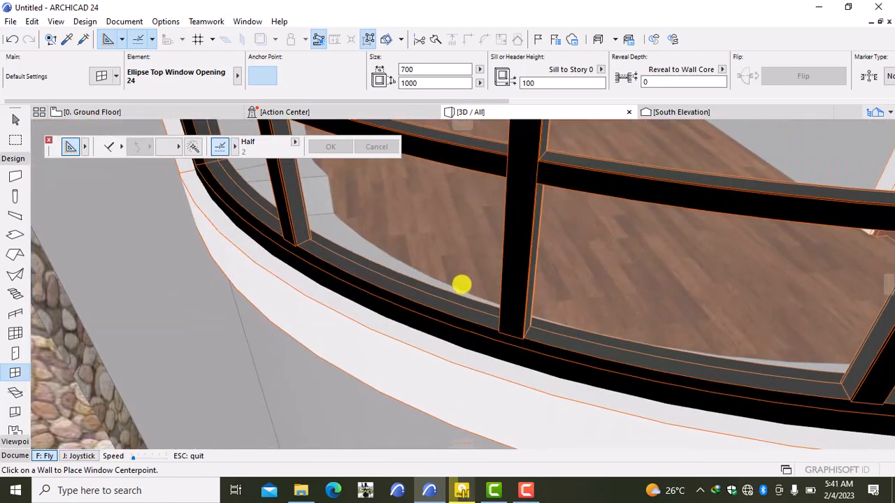
pyautogui.press('Down')
pyautogui.press('Down')
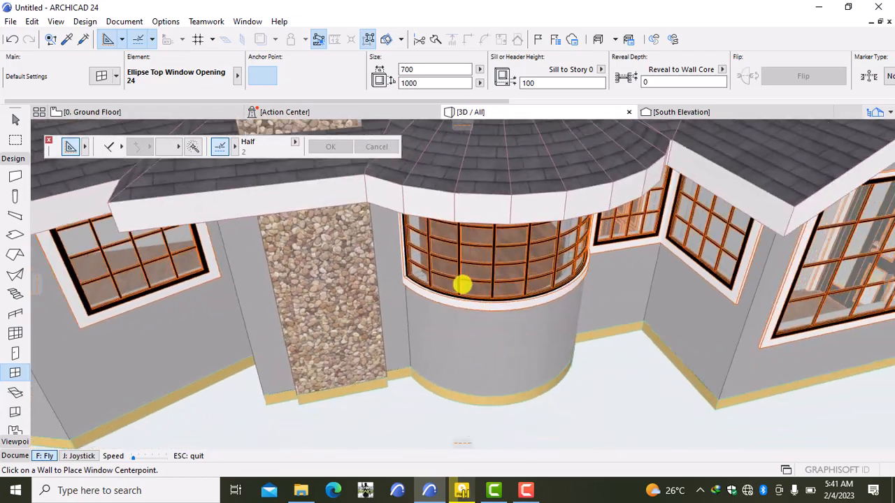
pyautogui.press('Down')
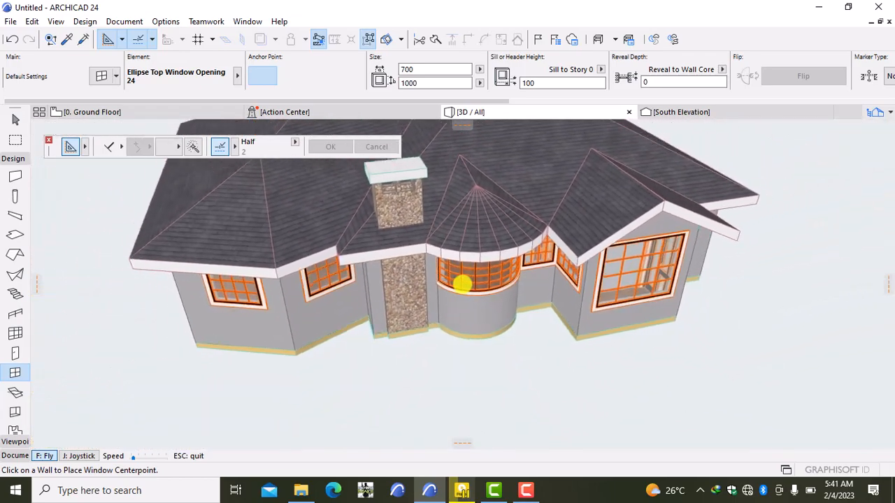
pyautogui.press('Down')
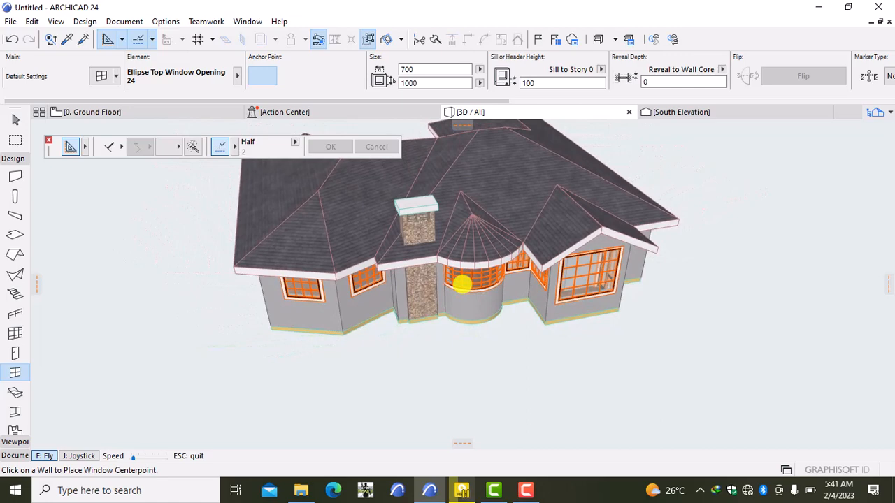
pyautogui.press('Escape')
pyautogui.rightClick(788, 271)
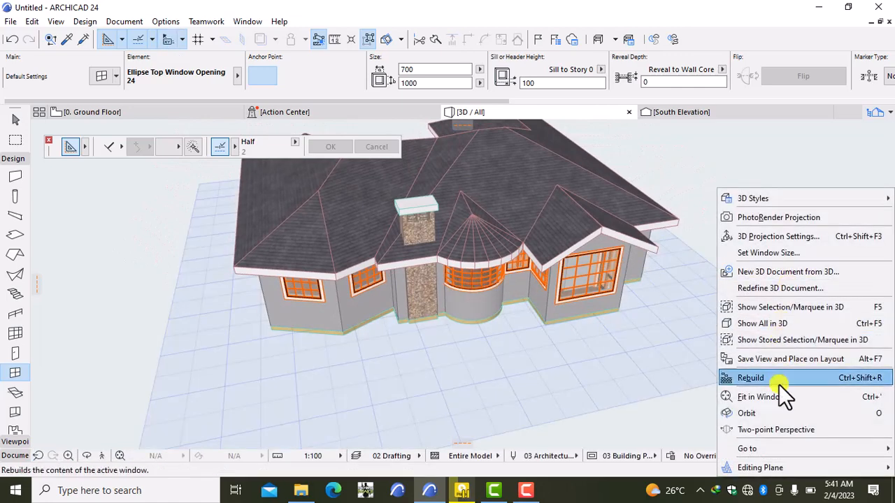
pyautogui.click(770, 417)
pyautogui.moveTo(784, 378); pyautogui.dragTo(749, 314)
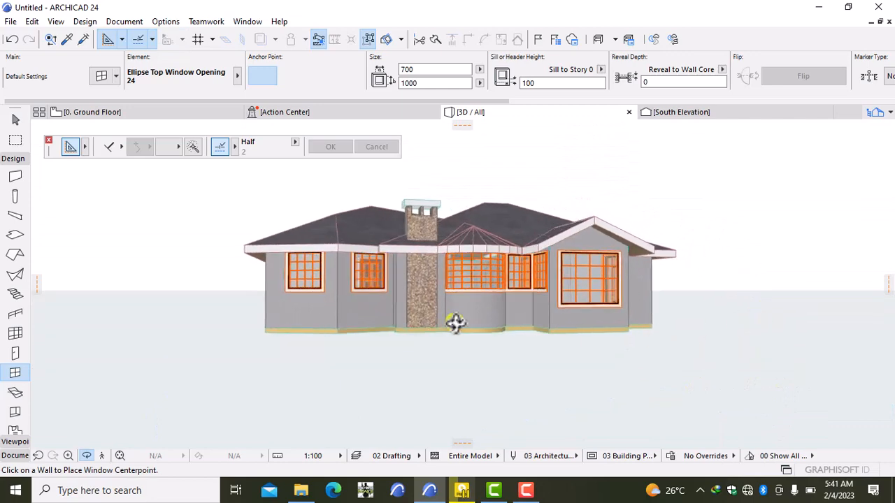
pyautogui.moveTo(455, 324); pyautogui.dragTo(491, 314)
pyautogui.moveTo(345, 258); pyautogui.dragTo(345, 257)
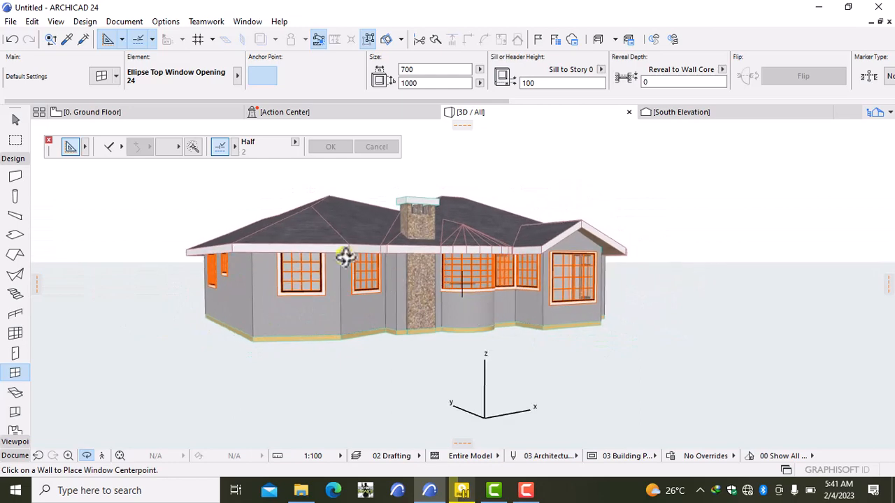
# - Return to the Ground Floor plan, place a window in the angled wall, and frame the whole plan
pyautogui.click(109, 112)
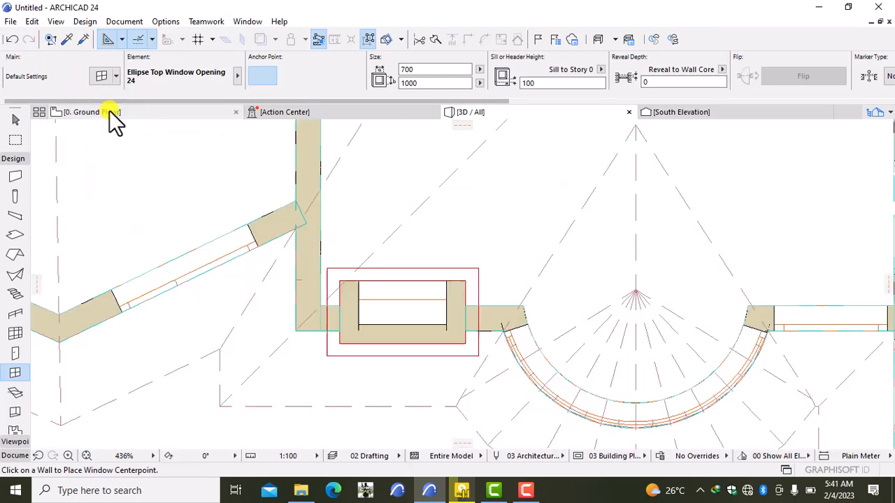
pyautogui.click(260, 228)
pyautogui.scroll(-5, 259, 229)
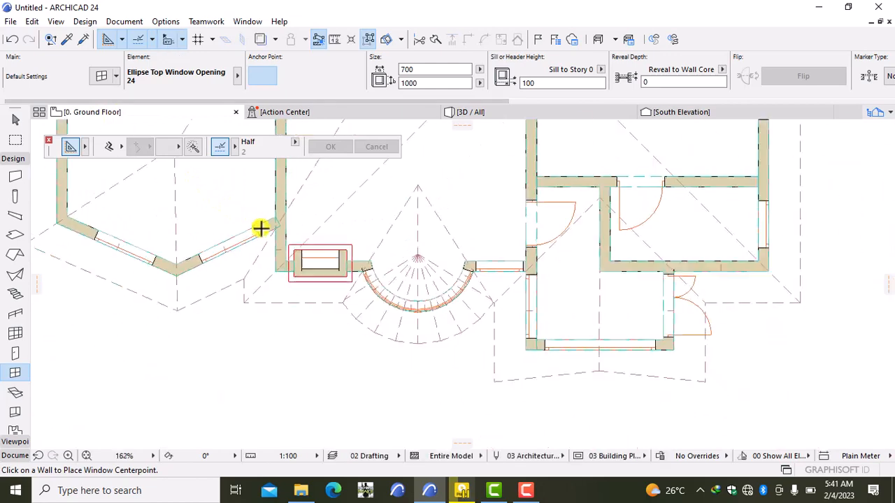
pyautogui.scroll(-3, 260, 234)
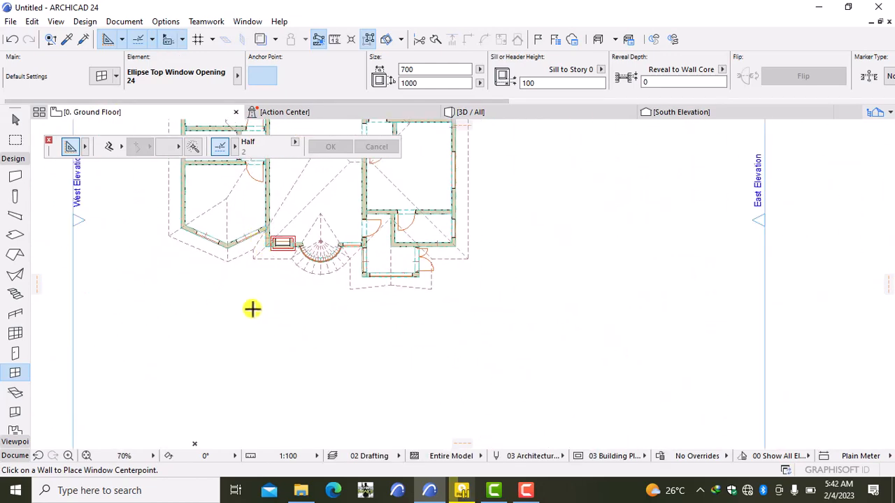
pyautogui.scroll(-3, 252, 308)
pyautogui.moveTo(226, 298); pyautogui.dragTo(308, 357, button='middle')
pyautogui.scroll(1, 308, 357)
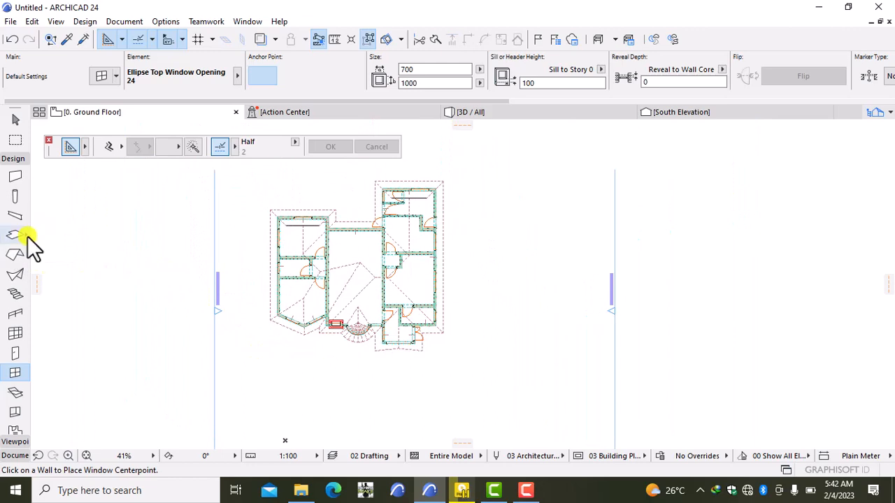
# - Apply the Ceiling slab favorite: Gypsum Plasterboard, 30 thick, at elevation 2670
pyautogui.click(27, 237)
pyautogui.click(26, 238)
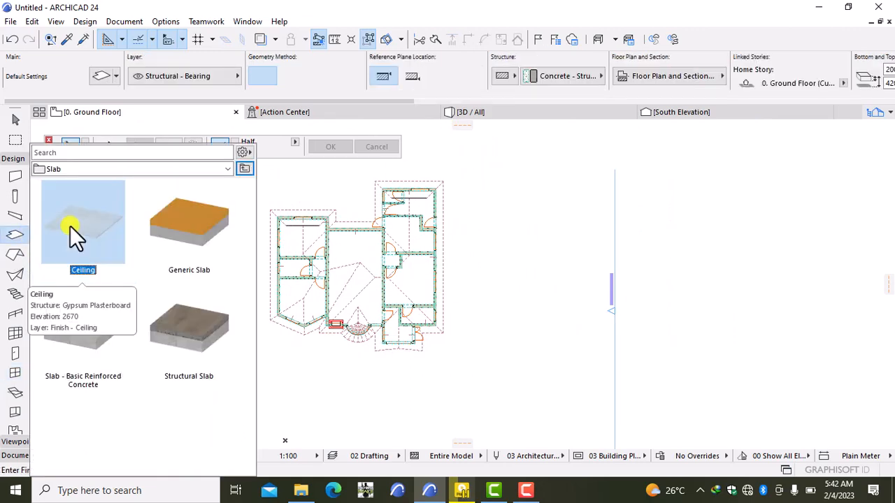
pyautogui.doubleClick(70, 226)
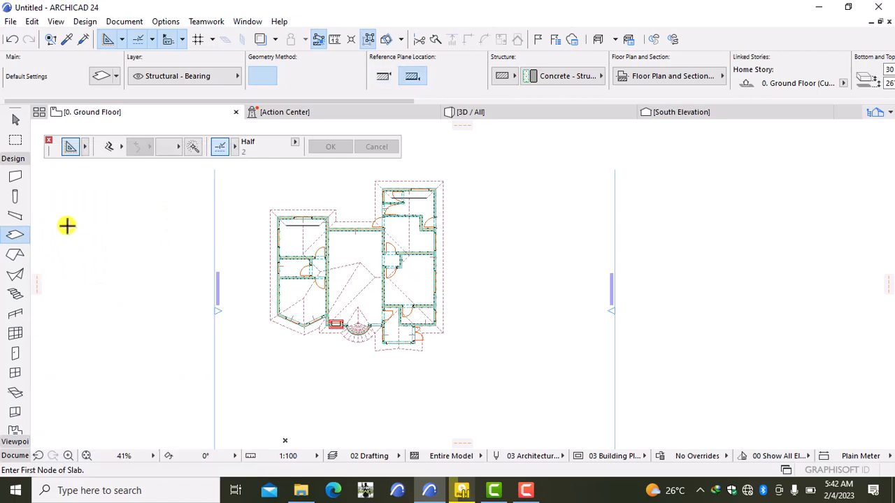
pyautogui.doubleClick(15, 237)
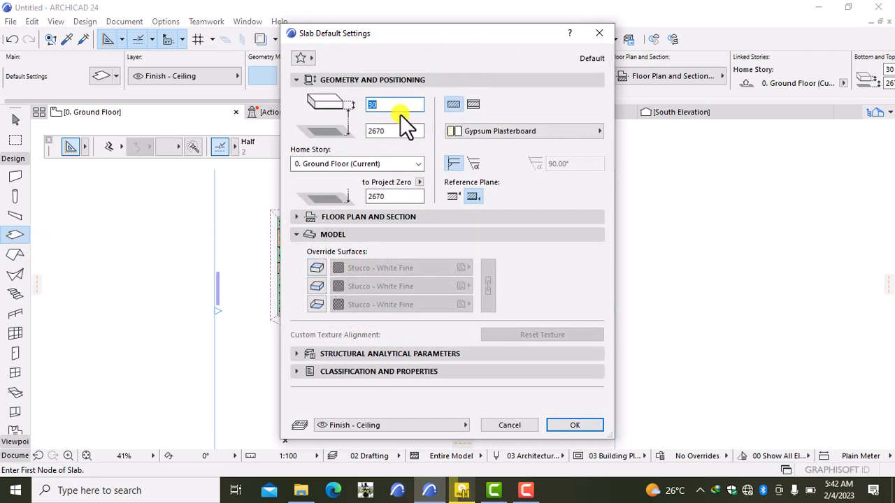
# - Set slab thickness to 18 and finish top, side and bottom with Stucco - Yellow Rough
pyautogui.press('BackSpace')
pyautogui.write('18')
pyautogui.click(314, 269)
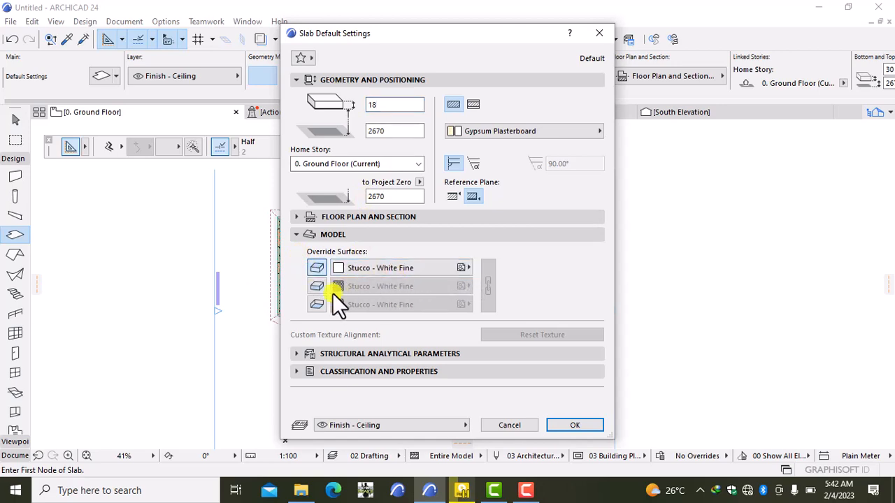
pyautogui.click(315, 288)
pyautogui.click(316, 310)
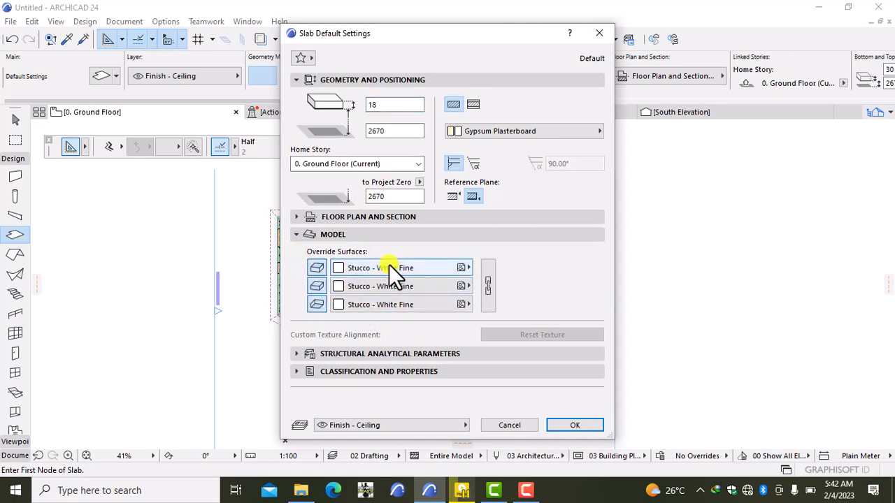
pyautogui.click(389, 266)
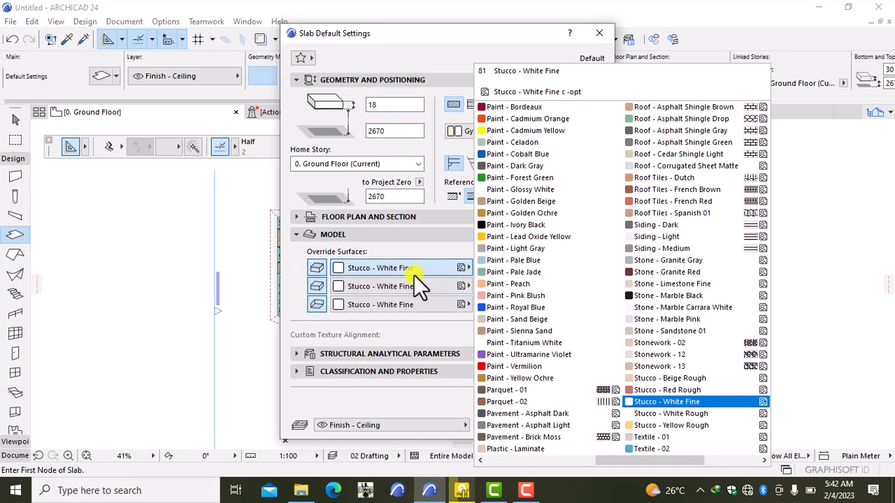
pyautogui.click(662, 426)
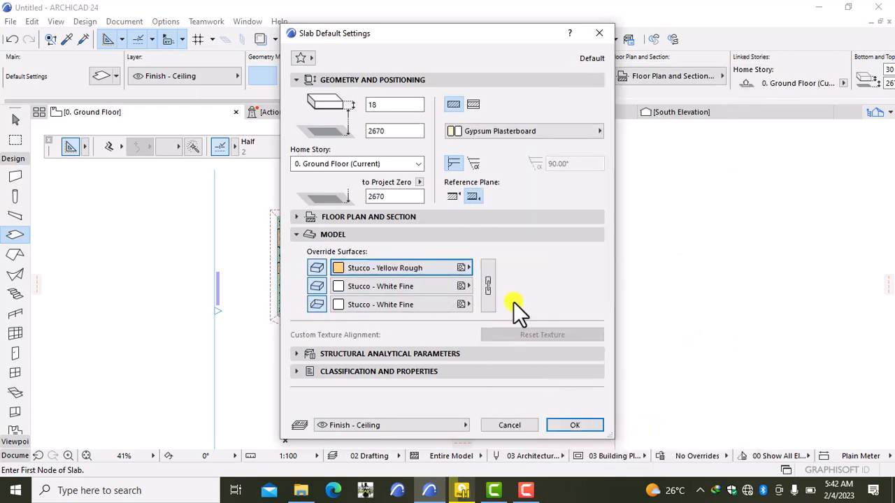
pyautogui.click(488, 285)
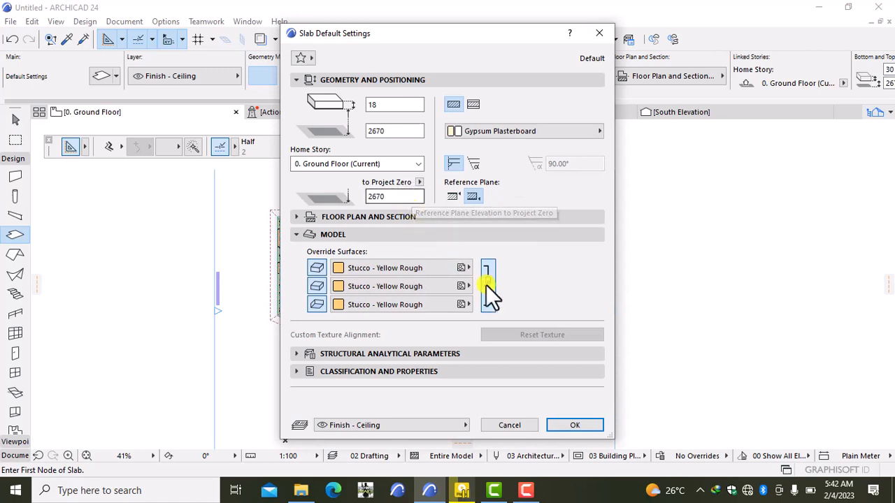
pyautogui.click(567, 425)
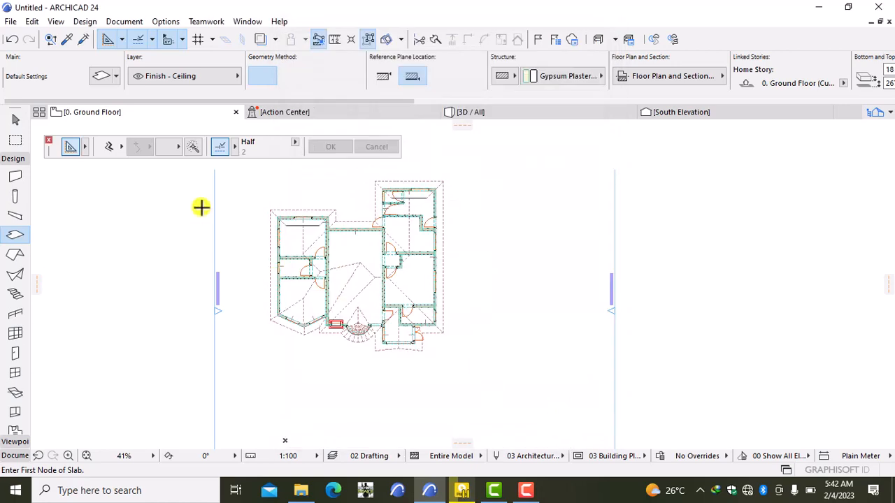
# - Trace a rectangular ceiling slab around the first room's four corners
pyautogui.scroll(4, 205, 203)
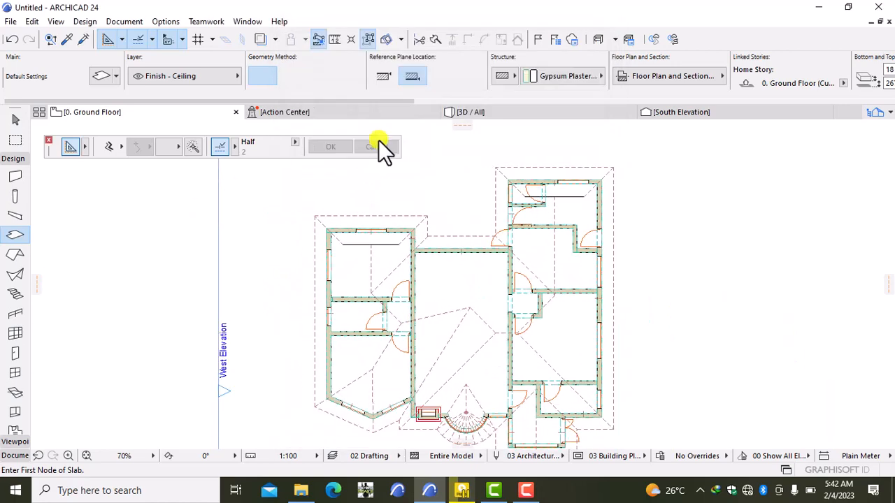
pyautogui.moveTo(481, 114)
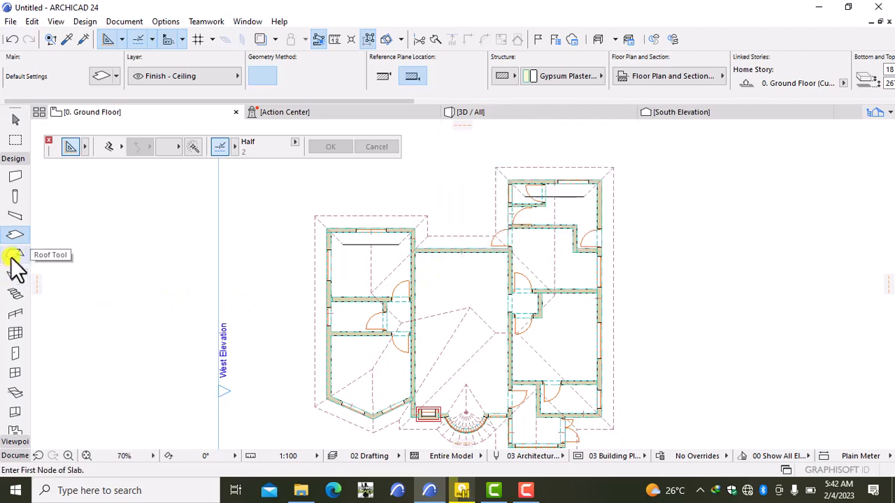
pyautogui.scroll(-3, 333, 239)
pyautogui.scroll(4, 318, 255)
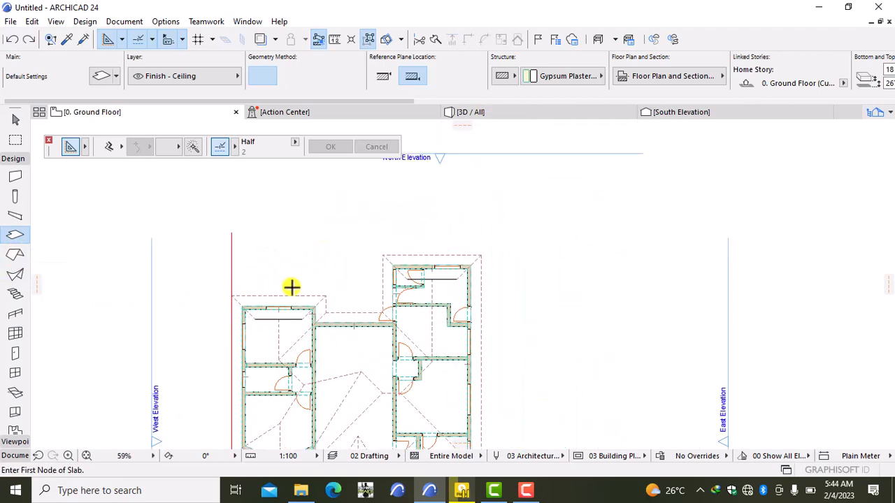
pyautogui.moveTo(292, 287); pyautogui.dragTo(283, 166, button='middle')
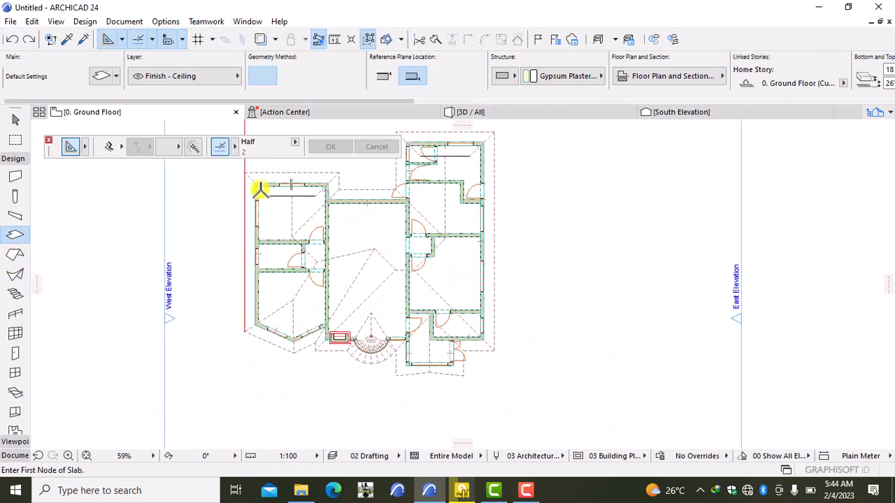
pyautogui.scroll(5, 260, 186)
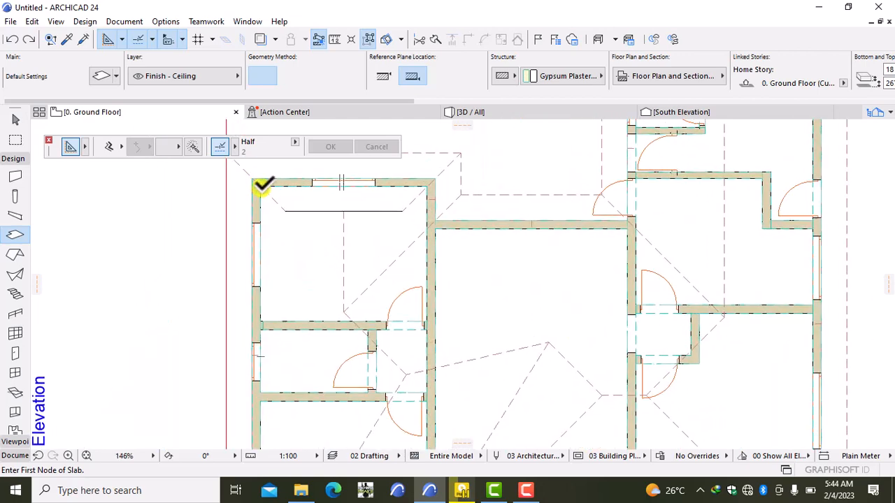
pyautogui.click(260, 185)
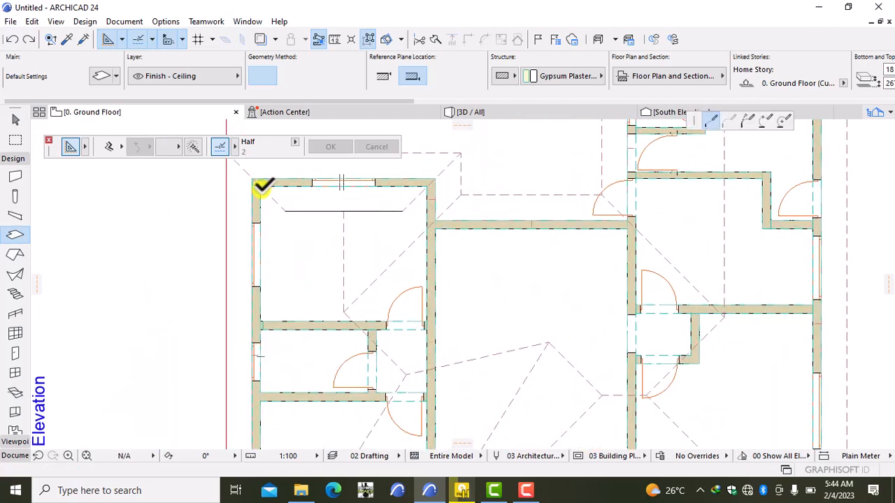
pyautogui.click(427, 185)
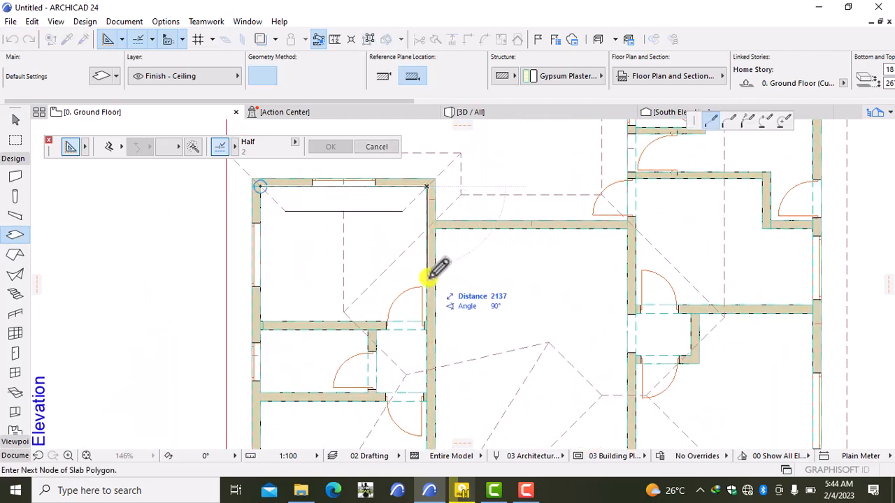
pyautogui.click(426, 323)
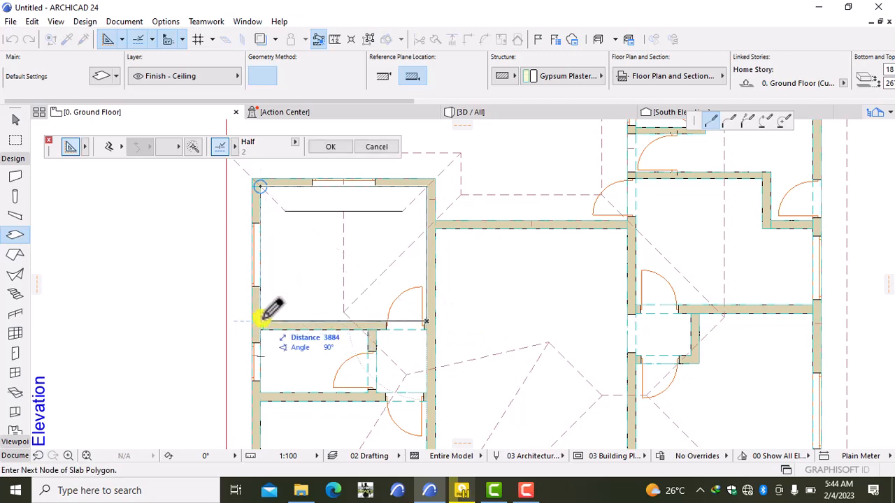
pyautogui.click(260, 323)
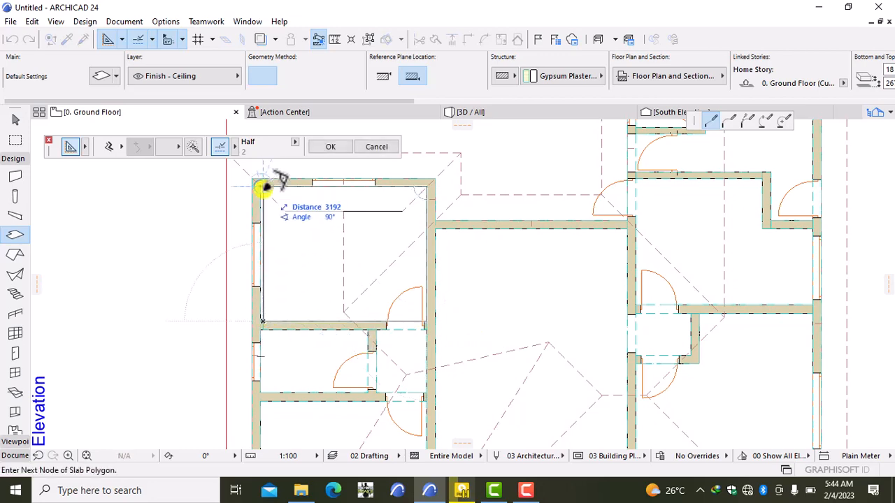
pyautogui.scroll(3, 265, 272)
pyautogui.scroll(2, 264, 275)
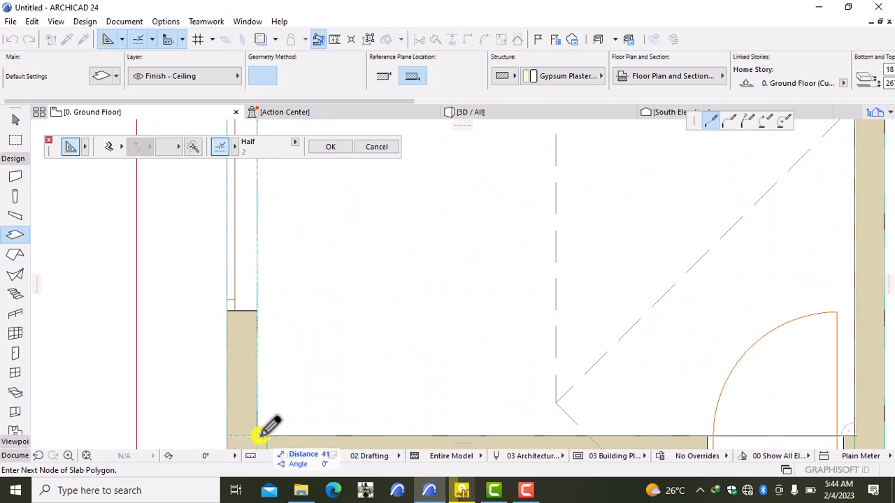
pyautogui.scroll(-2, 258, 313)
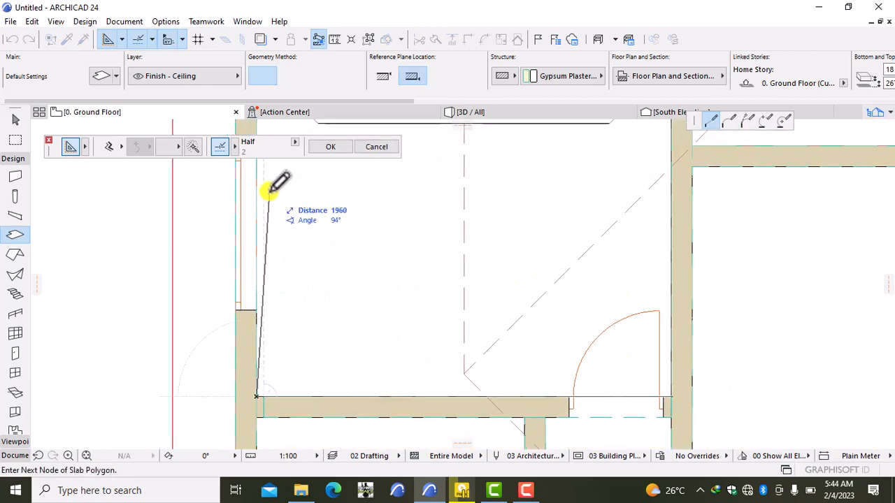
pyautogui.moveTo(274, 210); pyautogui.dragTo(291, 347, button='middle')
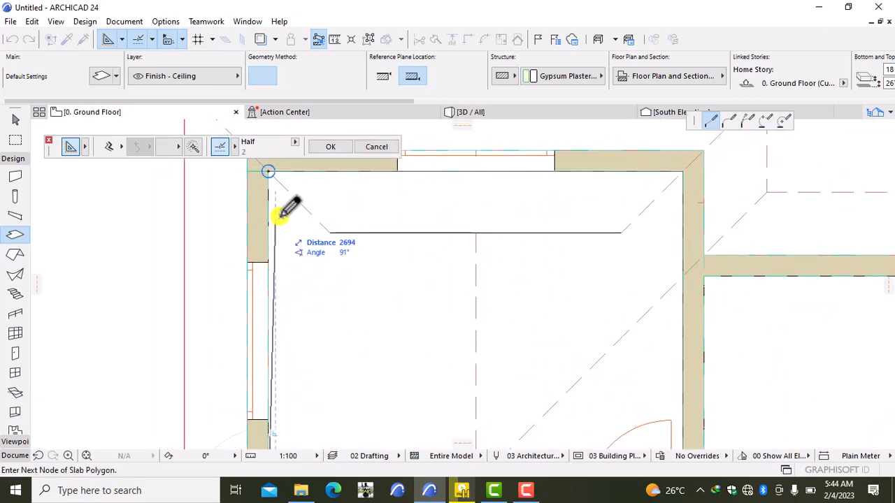
pyautogui.click(269, 171)
# - Start a second ceiling slab along the central hall's top and right walls
pyautogui.scroll(-5, 384, 293)
pyautogui.moveTo(382, 305); pyautogui.dragTo(263, 203, button='middle')
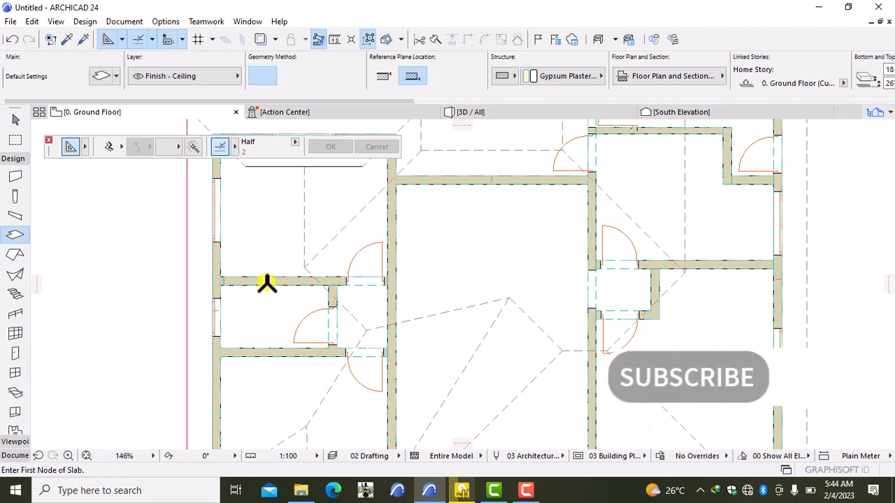
pyautogui.click(395, 185)
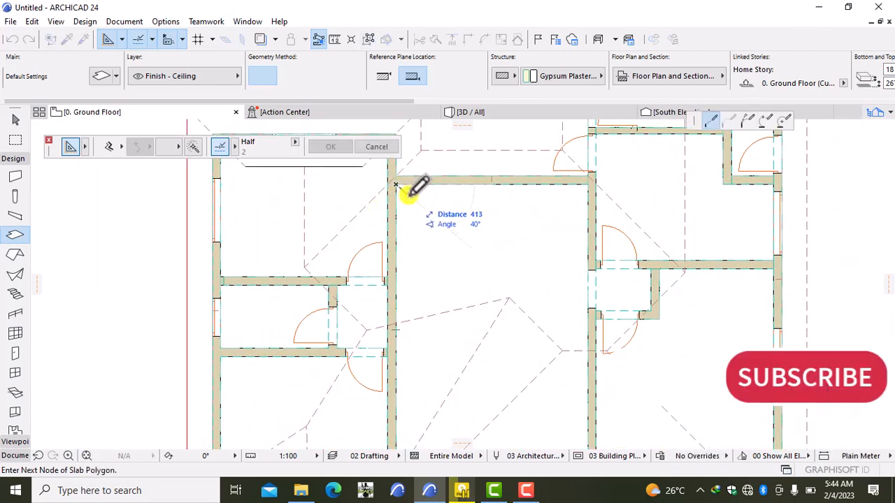
pyautogui.click(589, 184)
pyautogui.scroll(-2, 595, 314)
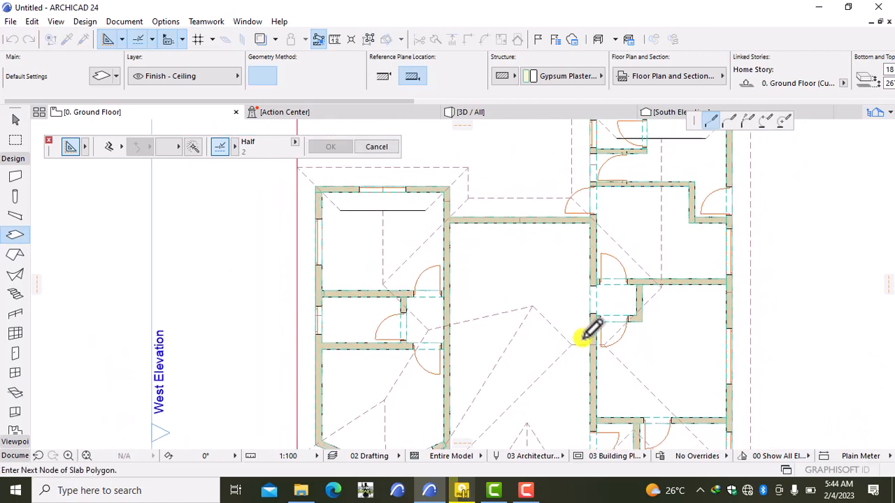
pyautogui.moveTo(581, 331); pyautogui.dragTo(542, 232, button='middle')
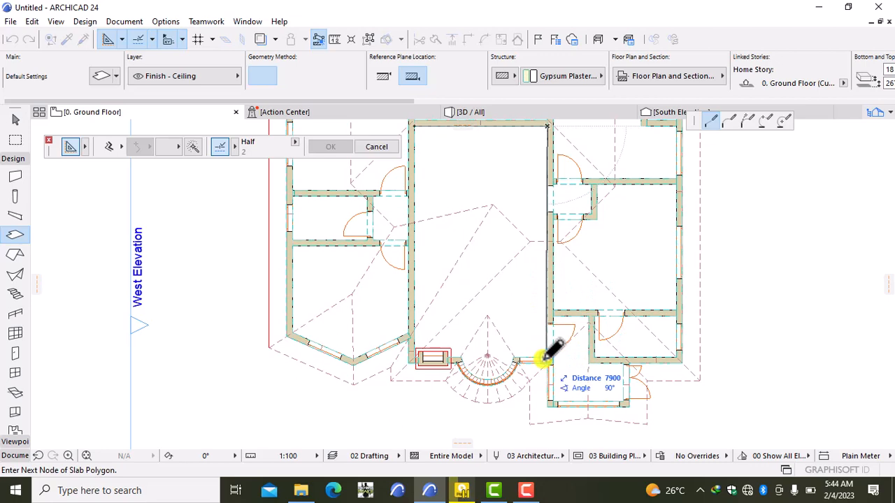
pyautogui.scroll(3, 544, 358)
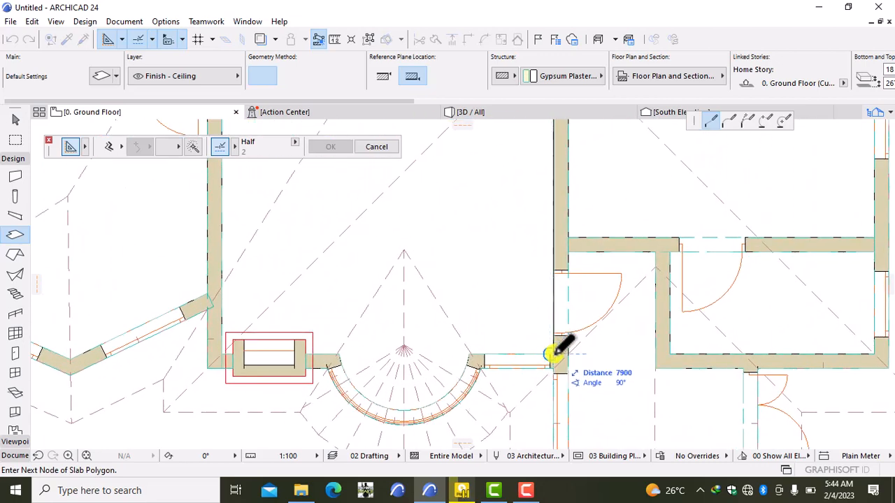
pyautogui.click(550, 354)
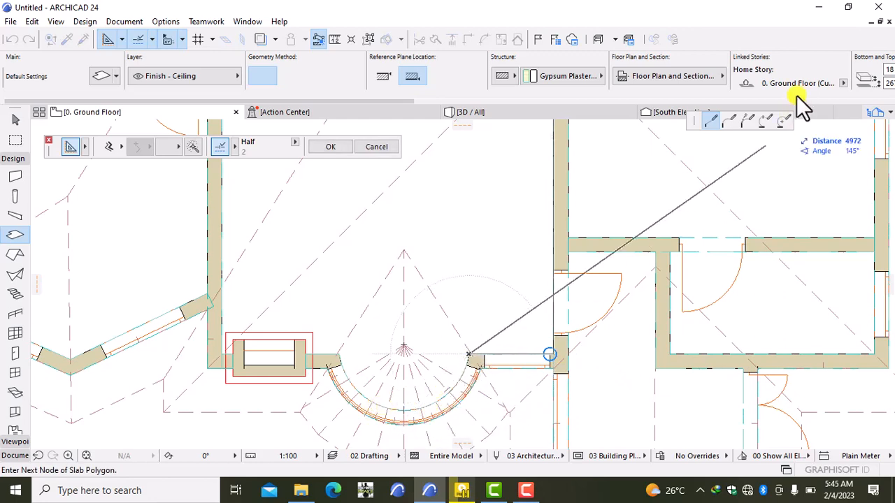
# - Follow the curved bay with three-point arcs to complete the hall ceiling slab
pyautogui.click(767, 121)
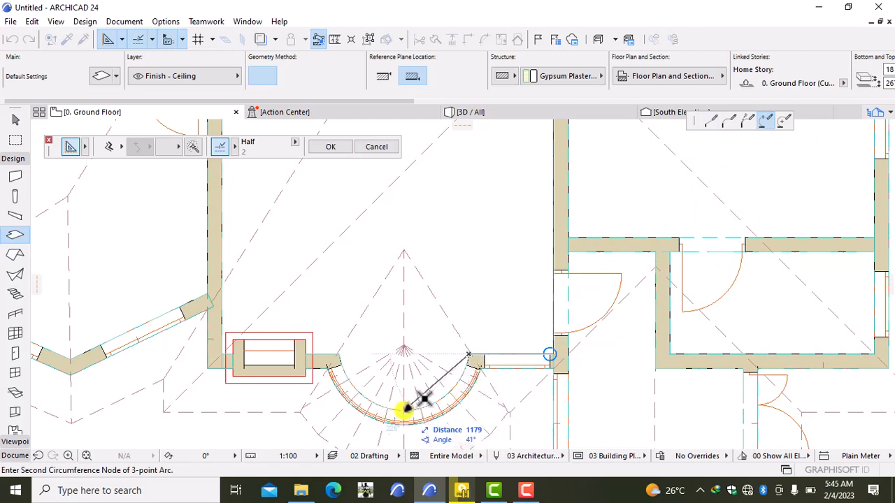
pyautogui.click(404, 411)
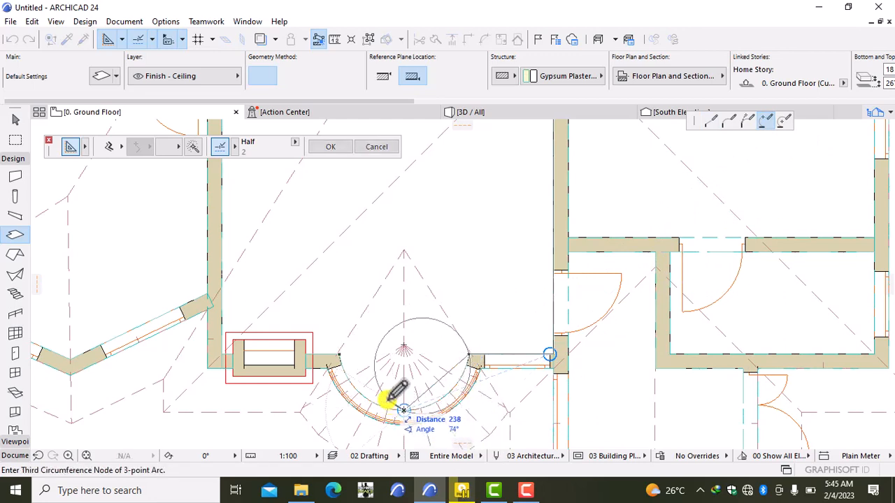
pyautogui.click(341, 353)
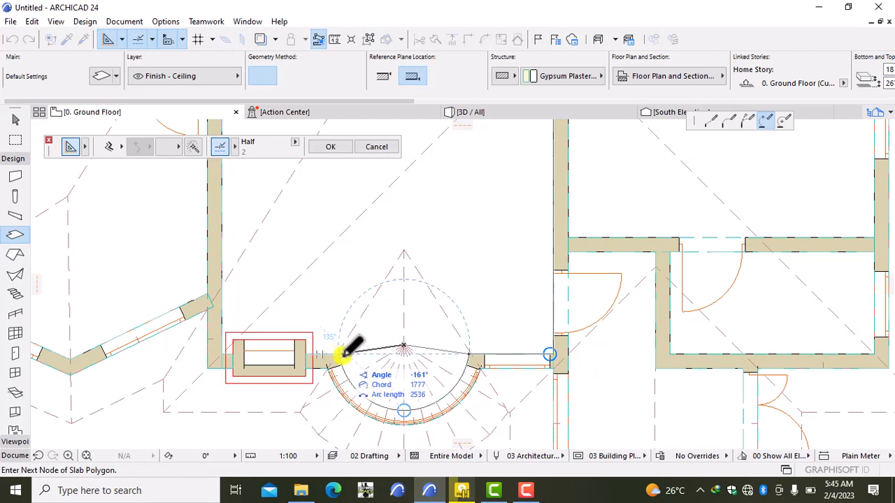
pyautogui.click(339, 355)
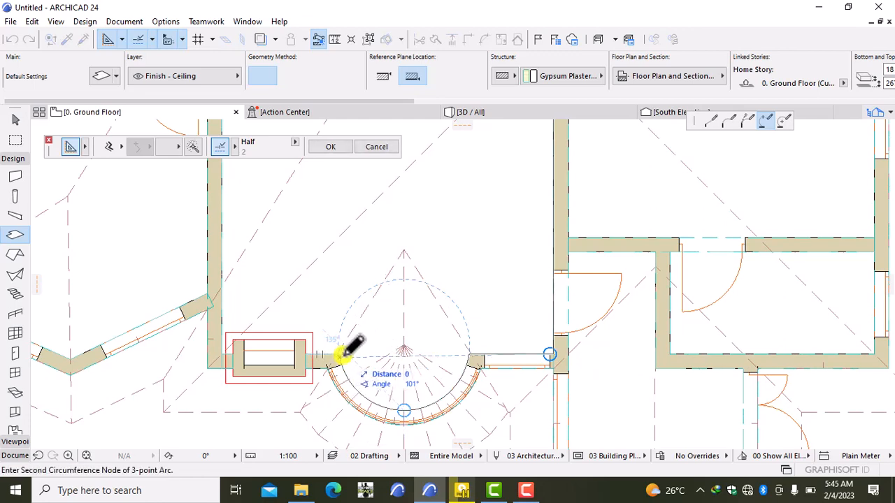
pyautogui.scroll(5, 333, 360)
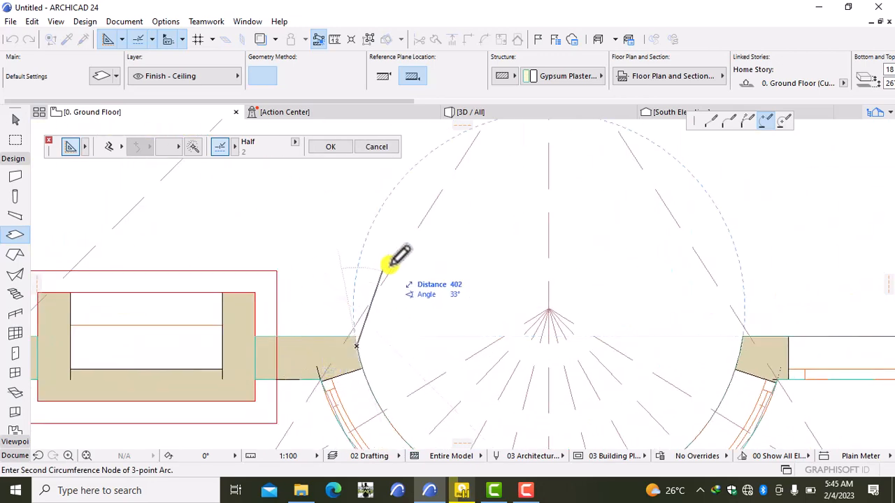
pyautogui.click(357, 335)
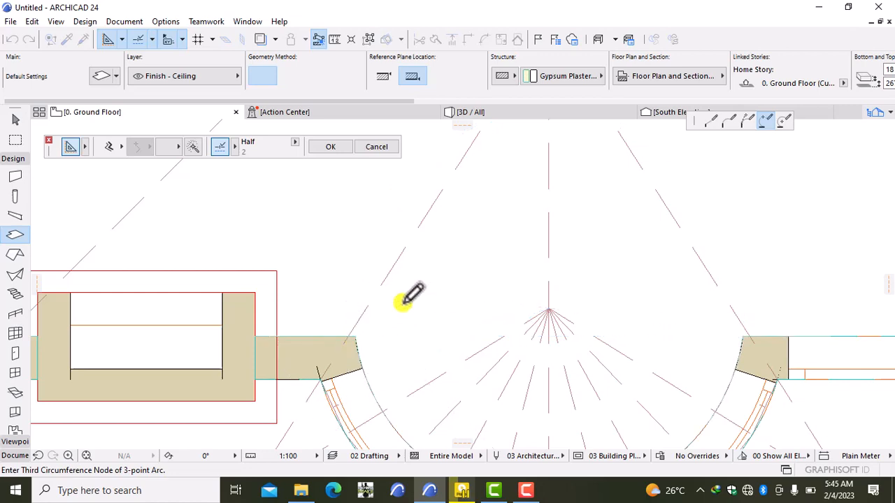
pyautogui.scroll(-4, 400, 311)
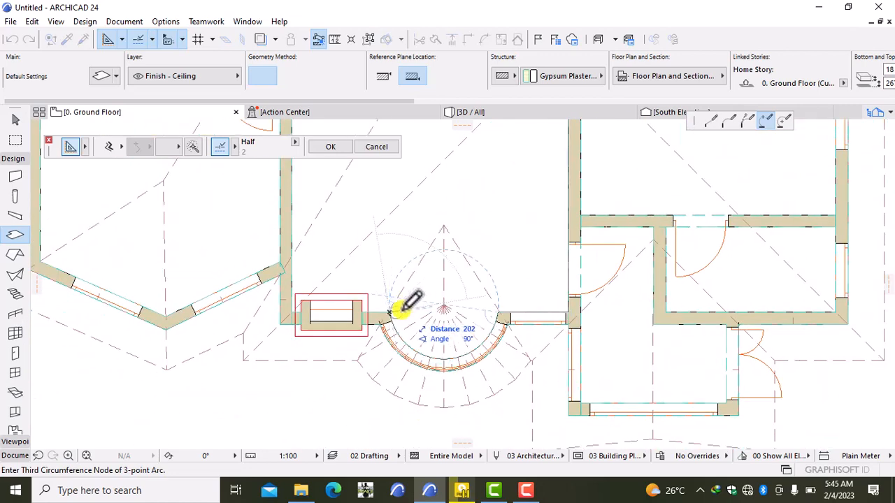
pyautogui.click(389, 313)
pyautogui.scroll(-3, 403, 293)
pyautogui.moveTo(406, 310); pyautogui.dragTo(408, 406, button='middle')
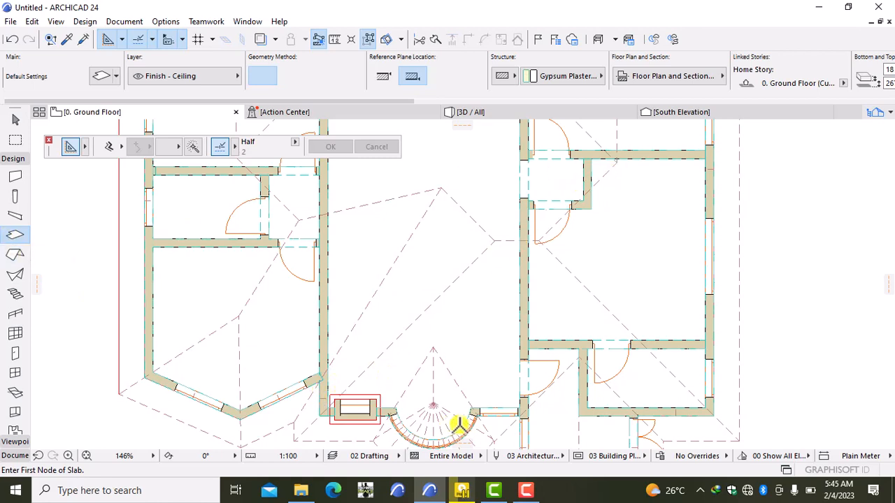
# - Start the hall ceiling at the wall corner and follow the semicircular wall with a 3-point arc
pyautogui.click(519, 407)
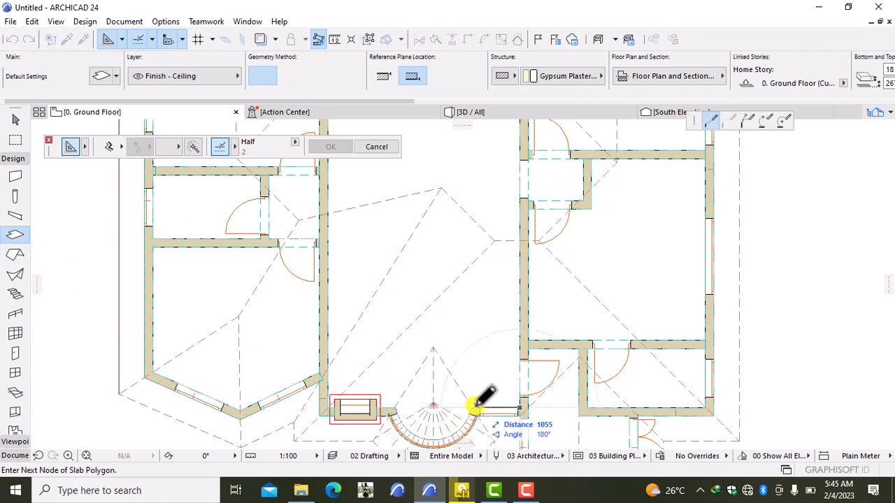
pyautogui.scroll(-3, 444, 416)
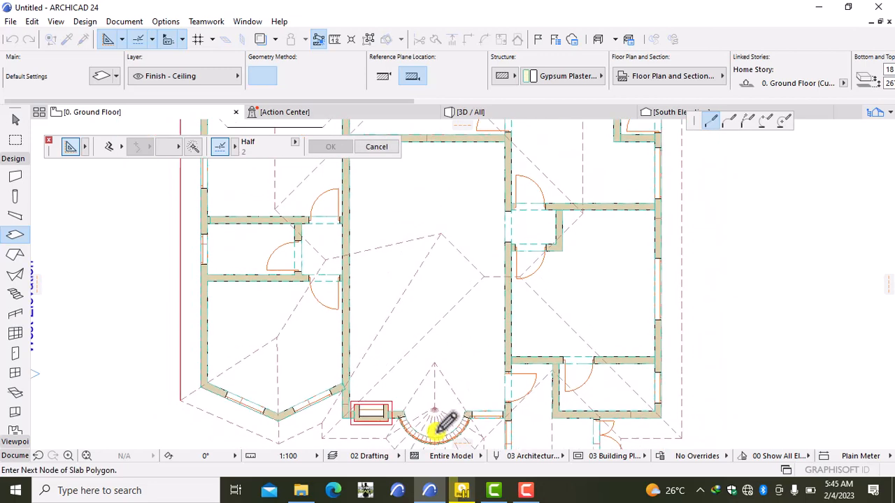
pyautogui.moveTo(440, 420); pyautogui.dragTo(425, 409, button='middle')
pyautogui.scroll(2, 483, 374)
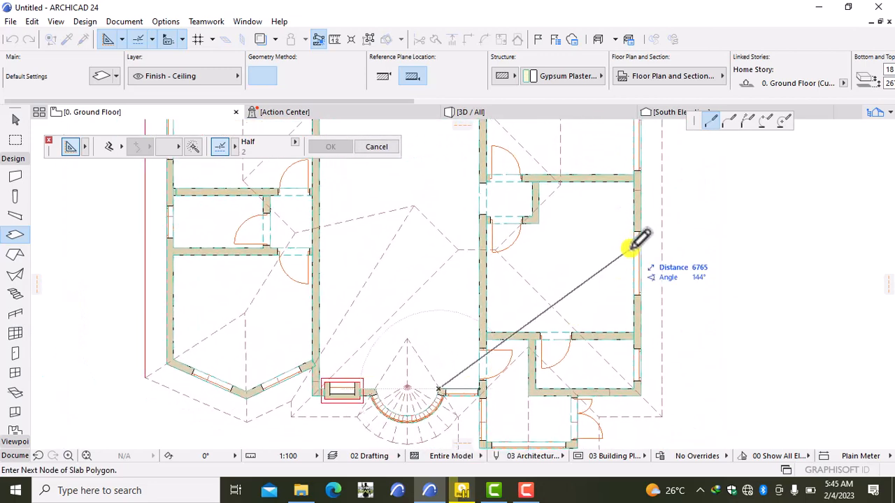
pyautogui.click(765, 123)
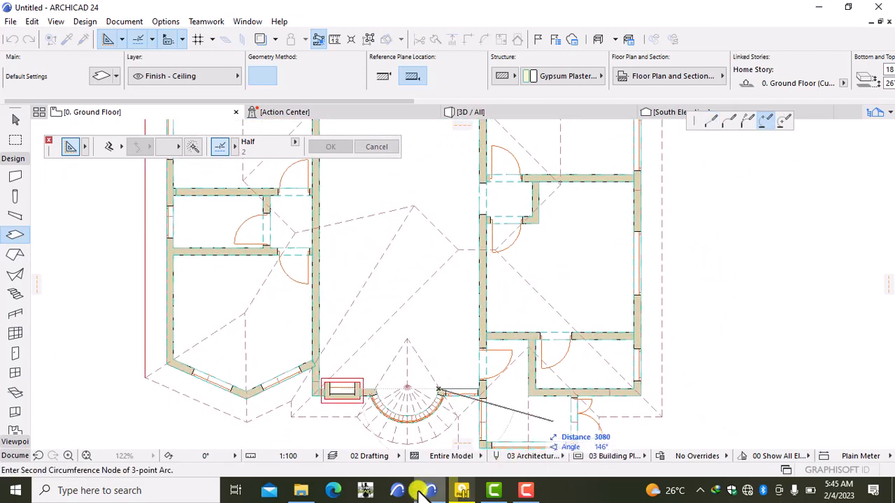
pyautogui.scroll(5, 402, 418)
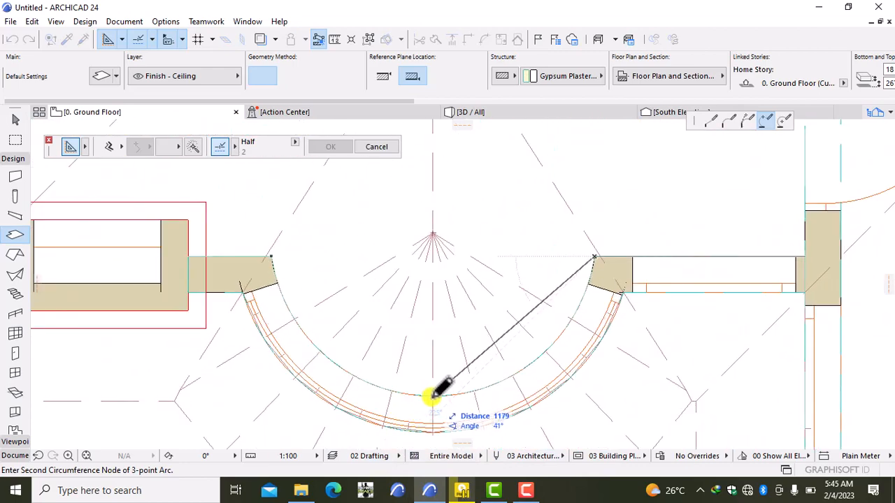
pyautogui.click(433, 395)
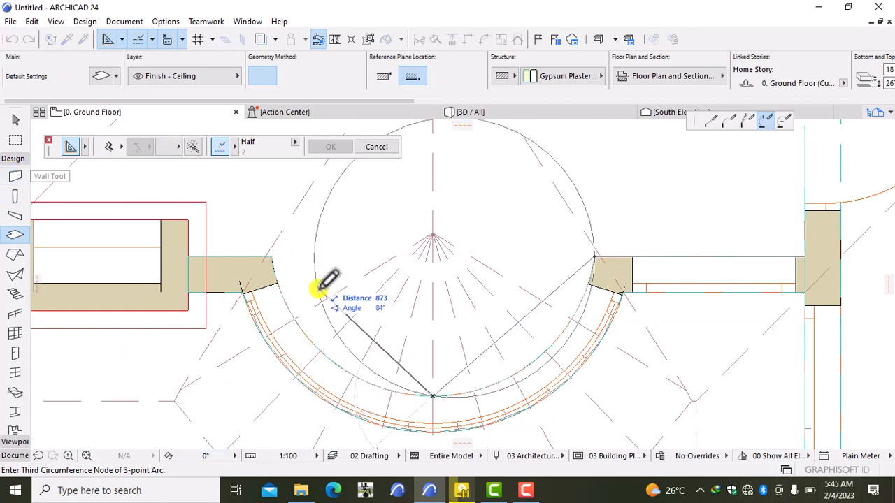
pyautogui.click(272, 256)
pyautogui.click(272, 256)
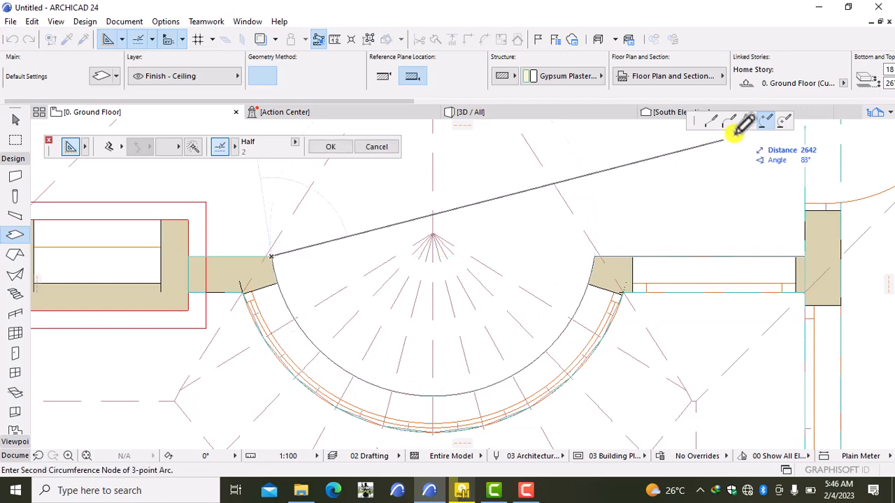
pyautogui.click(712, 119)
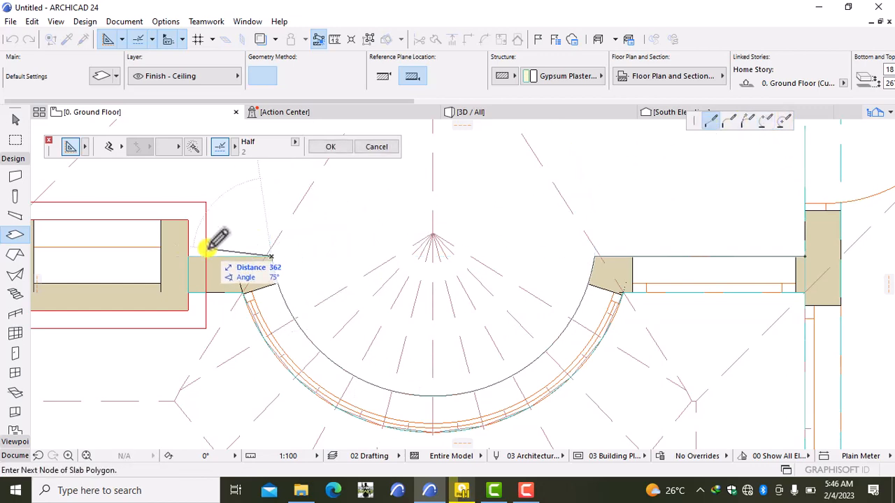
# - Add corners around the window recess and upper hall walls, then close the ceiling slab
pyautogui.scroll(-2, 207, 253)
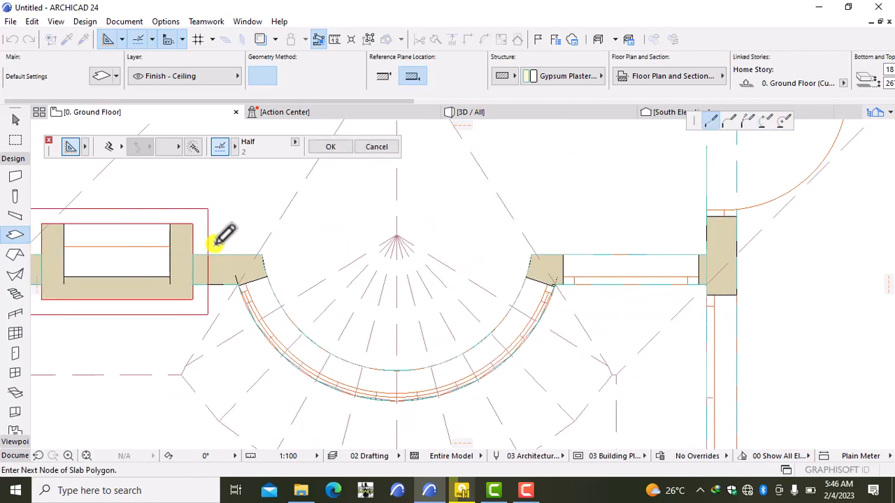
pyautogui.click(193, 254)
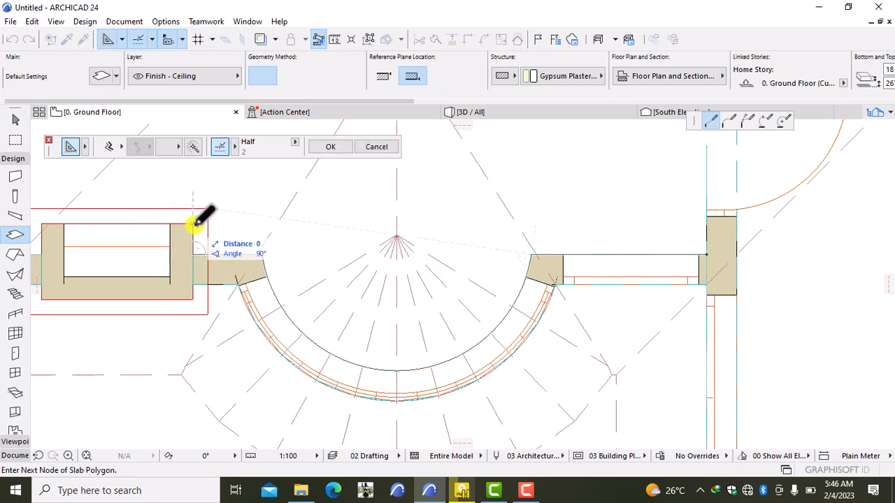
pyautogui.scroll(-1, 193, 225)
pyautogui.moveTo(193, 226); pyautogui.dragTo(426, 310, button='middle')
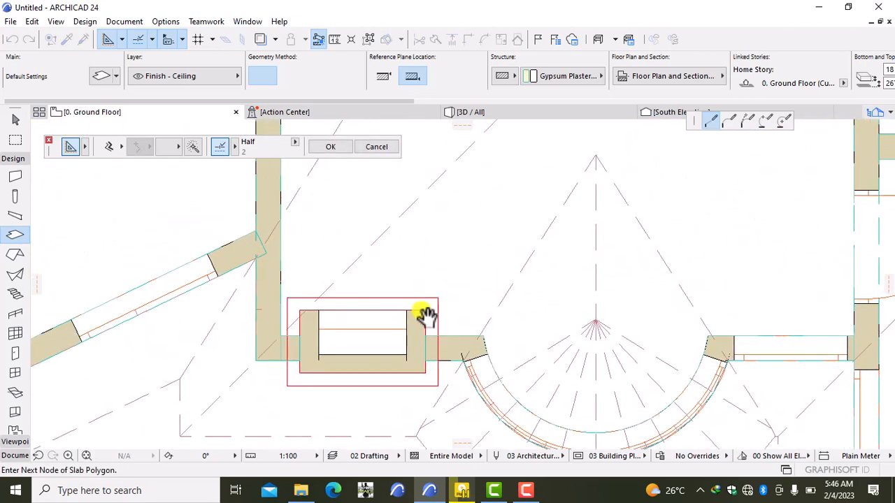
pyautogui.click(299, 311)
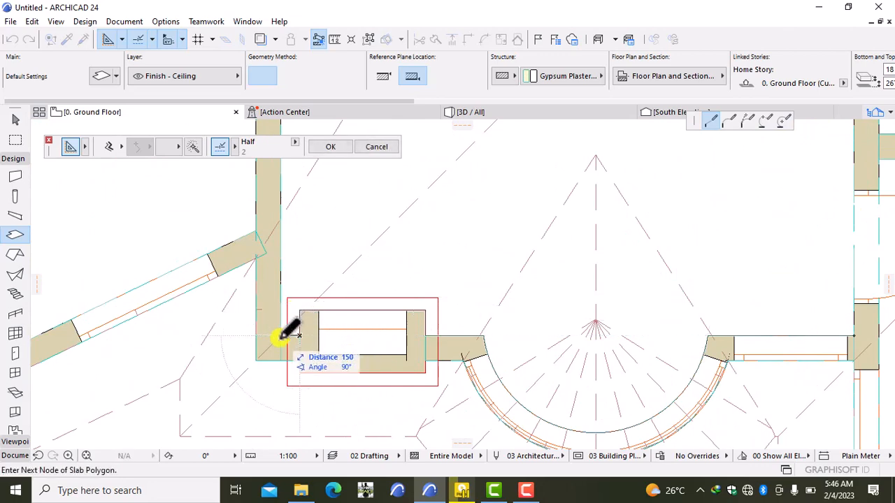
pyautogui.click(281, 335)
pyautogui.scroll(-3, 283, 300)
pyautogui.scroll(2, 279, 369)
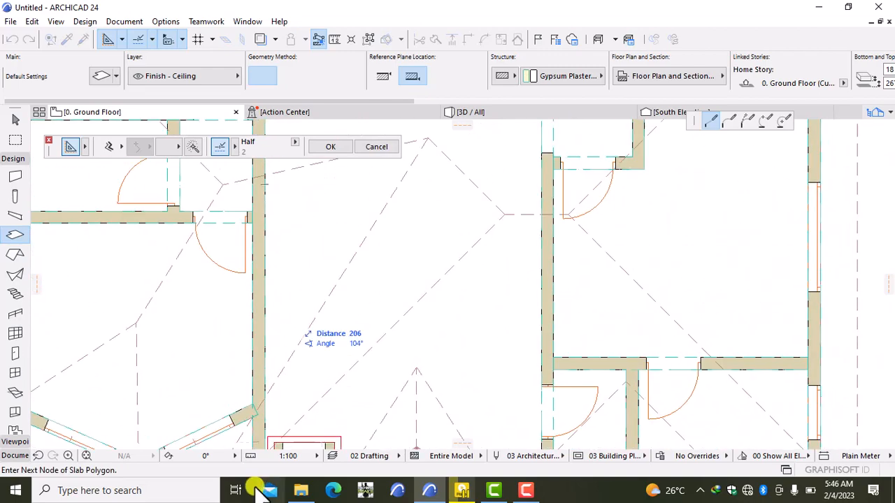
pyautogui.scroll(-3, 283, 243)
pyautogui.scroll(3, 289, 371)
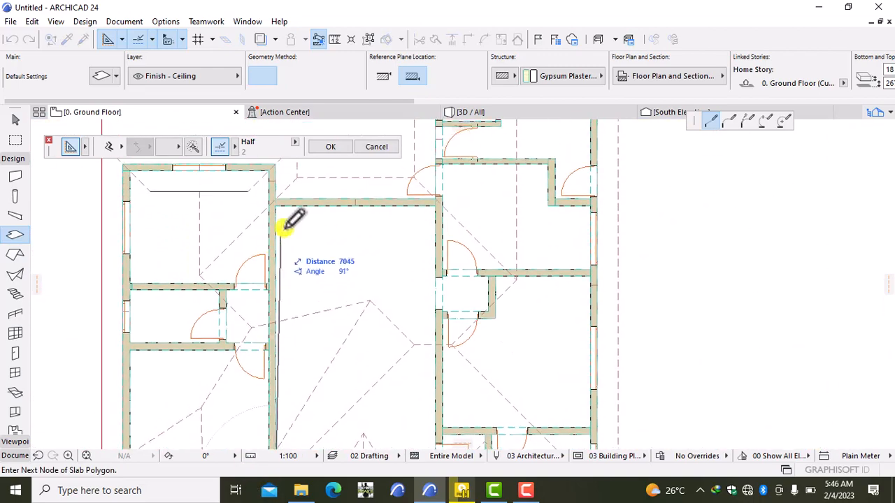
pyautogui.click(275, 205)
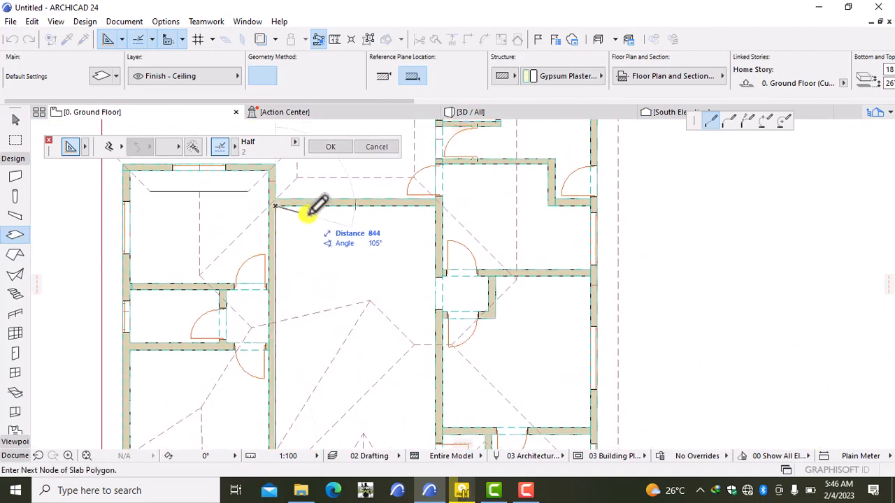
pyautogui.click(435, 203)
pyautogui.scroll(-2, 380, 340)
pyautogui.scroll(1, 363, 277)
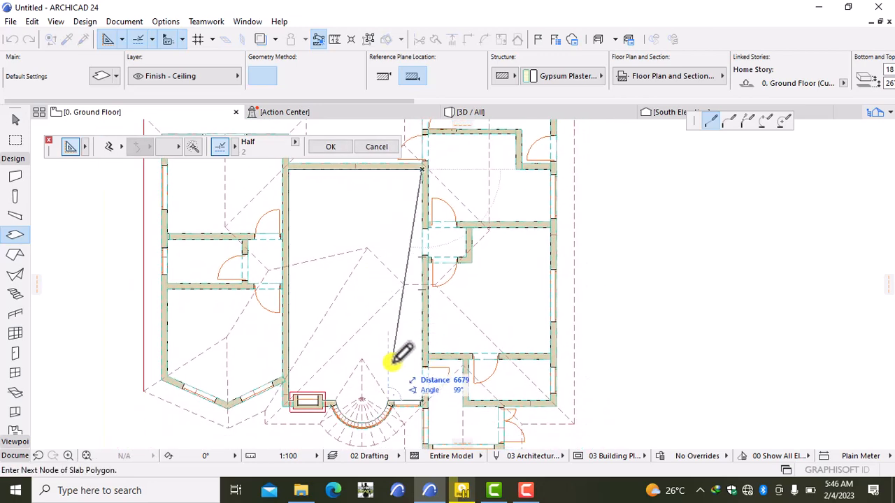
pyautogui.scroll(3, 419, 400)
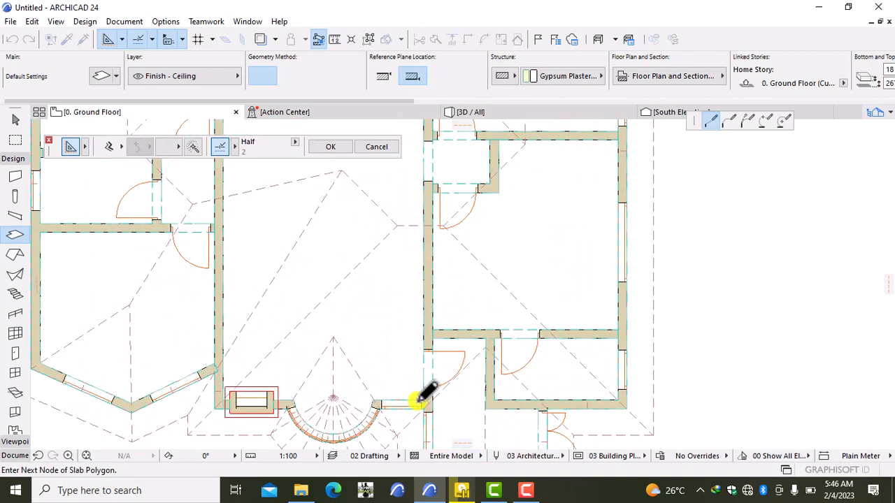
pyautogui.doubleClick(432, 396)
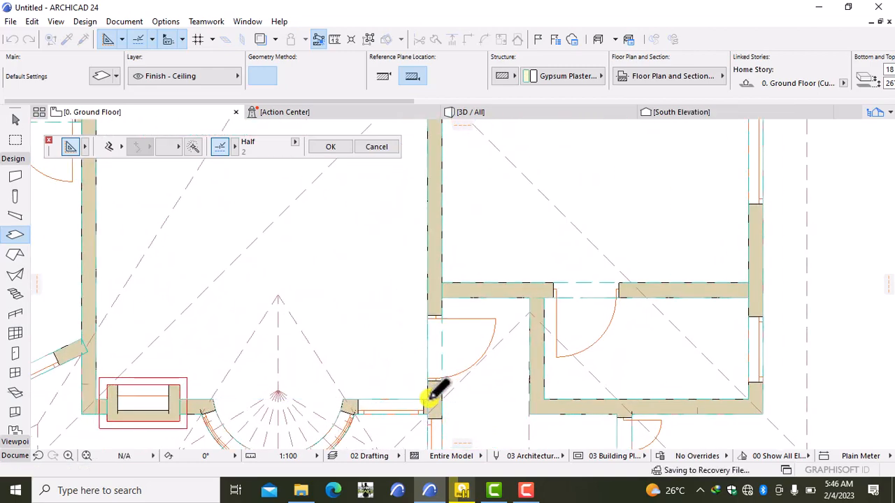
pyautogui.scroll(-2, 430, 394)
pyautogui.moveTo(247, 414); pyautogui.dragTo(244, 366, button='middle')
# - Inspect the existing concrete slab at the window, then deselect it
pyautogui.scroll(5, 242, 372)
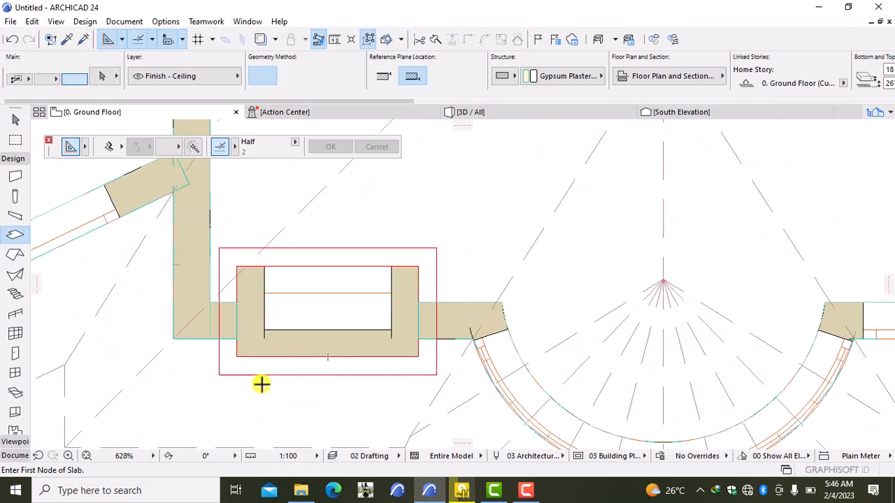
pyautogui.keyDown('shift'); pyautogui.click(328, 311); pyautogui.keyUp('shift')
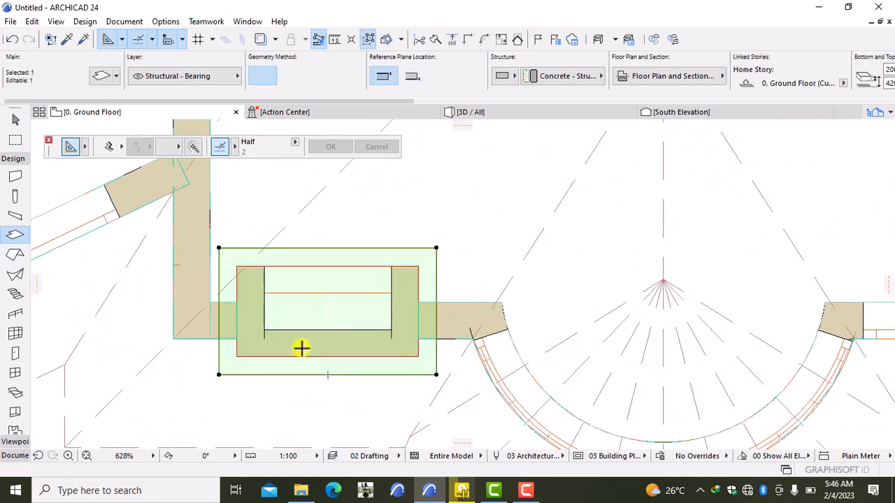
pyautogui.press('Escape')
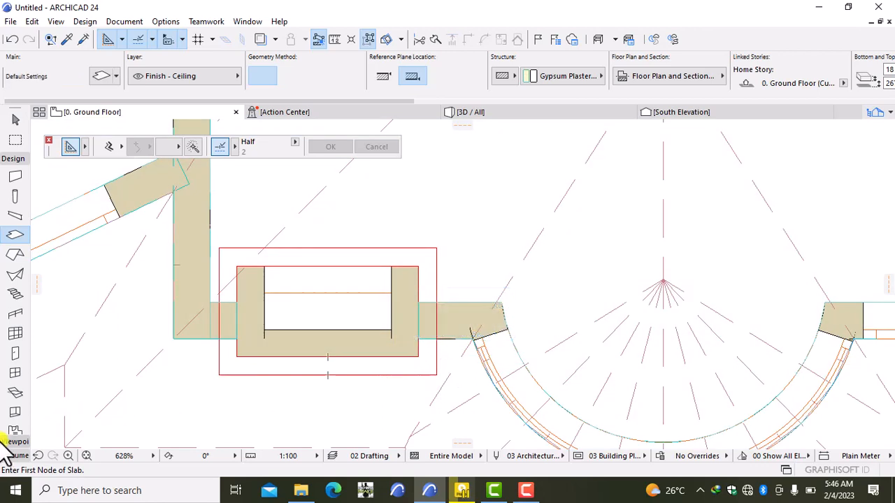
# - Delete the red outer and inner rectangle guide lines from the plan
pyautogui.click(14, 455)
pyautogui.click(16, 381)
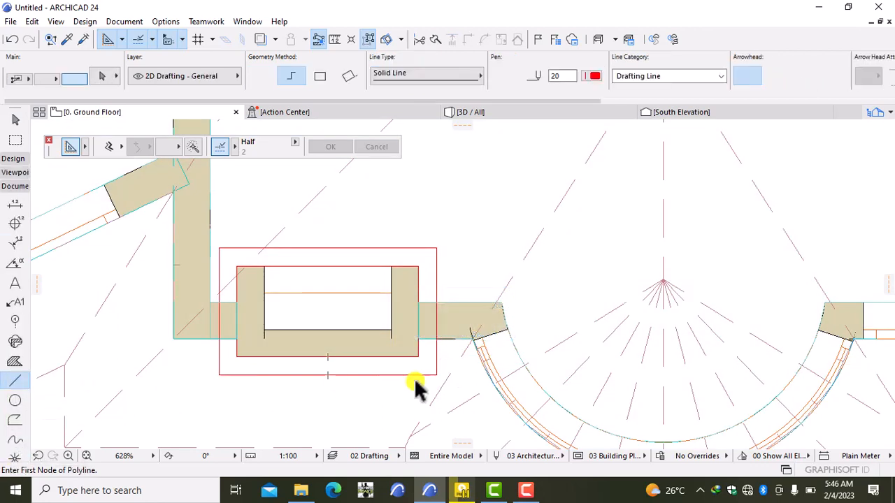
pyautogui.click(386, 374)
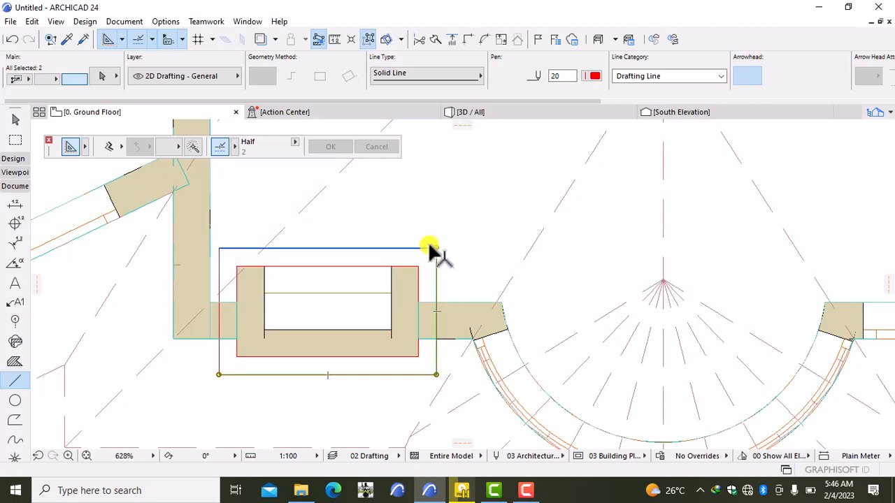
pyautogui.press('Escape')
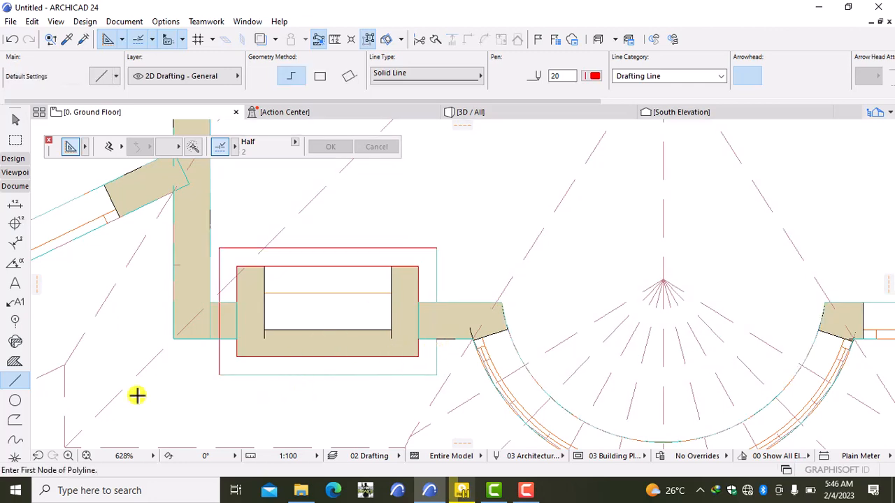
pyautogui.keyDown('shift'); pyautogui.click(218, 370); pyautogui.keyUp('shift')
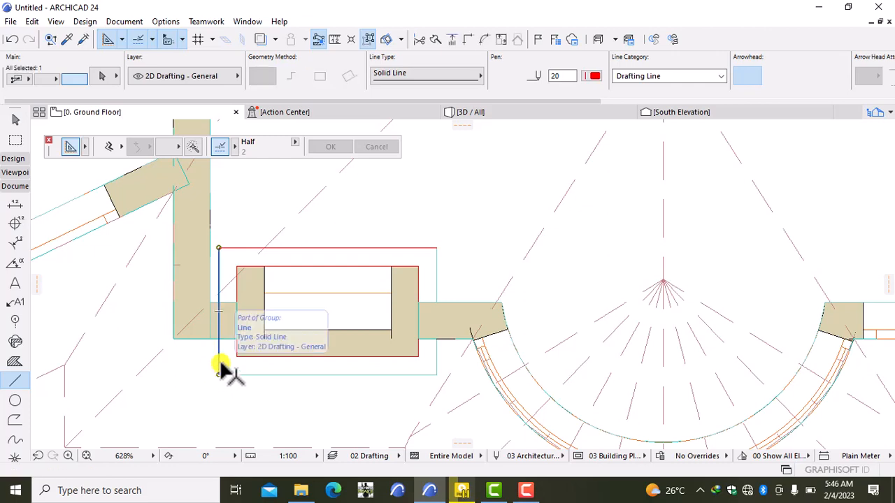
pyautogui.keyDown('shift'); pyautogui.click(377, 249); pyautogui.keyUp('shift')
pyautogui.keyDown('shift'); pyautogui.click(378, 267); pyautogui.keyUp('shift')
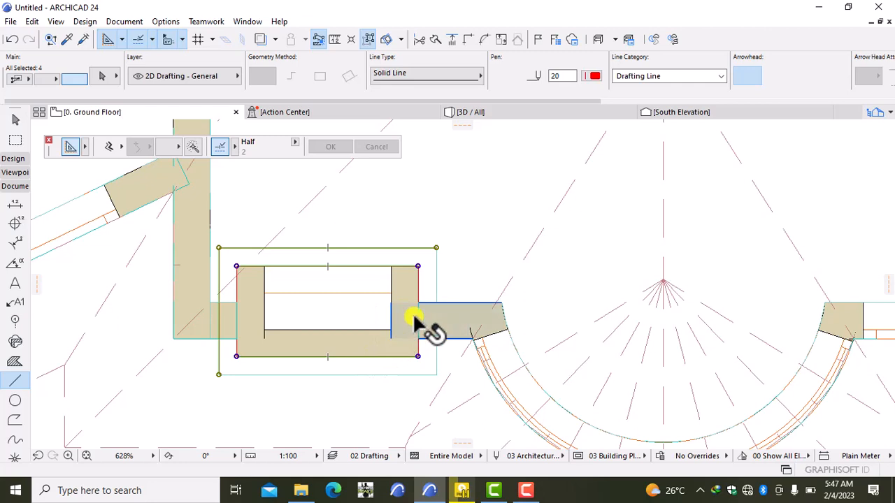
pyautogui.keyDown('shift'); pyautogui.click(244, 308); pyautogui.keyUp('shift')
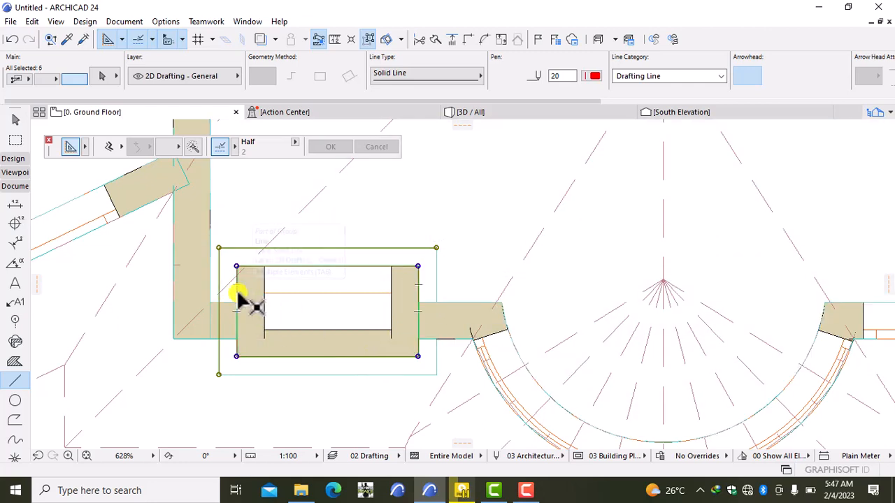
pyautogui.press('Escape')
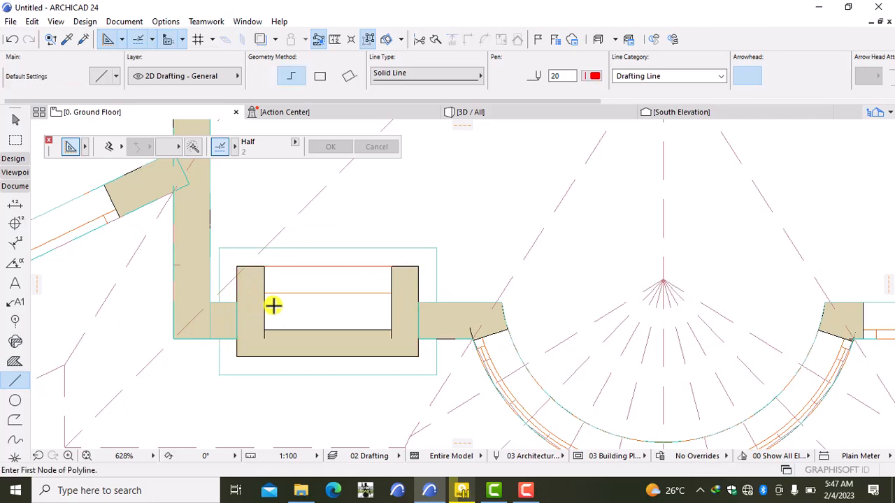
# - Pan and zoom the plan to the small rooms right of the curved bay
pyautogui.scroll(-5, 273, 307)
pyautogui.scroll(5, 270, 301)
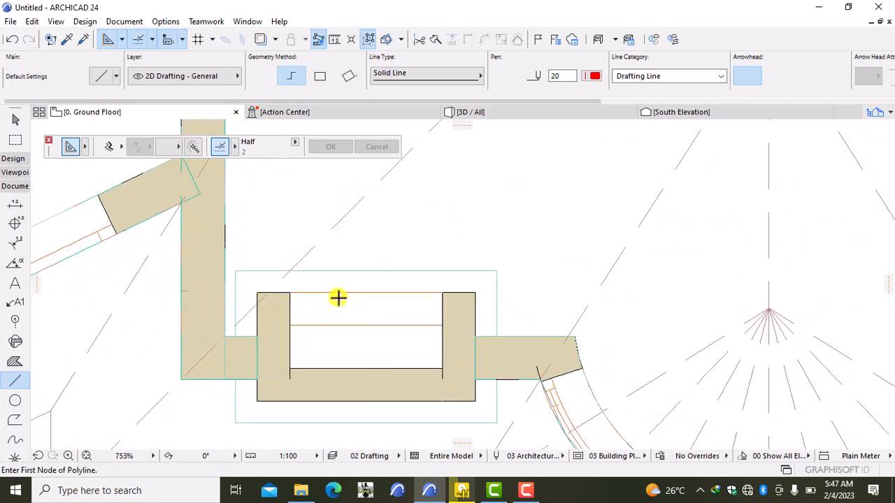
pyautogui.scroll(-5, 580, 241)
pyautogui.moveTo(541, 262); pyautogui.dragTo(327, 326, button='middle')
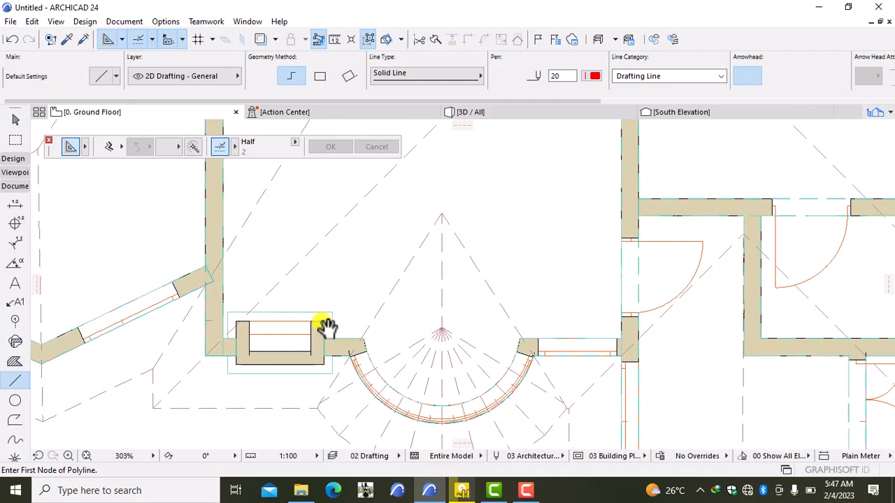
pyautogui.scroll(-3, 305, 322)
pyautogui.scroll(1, 304, 330)
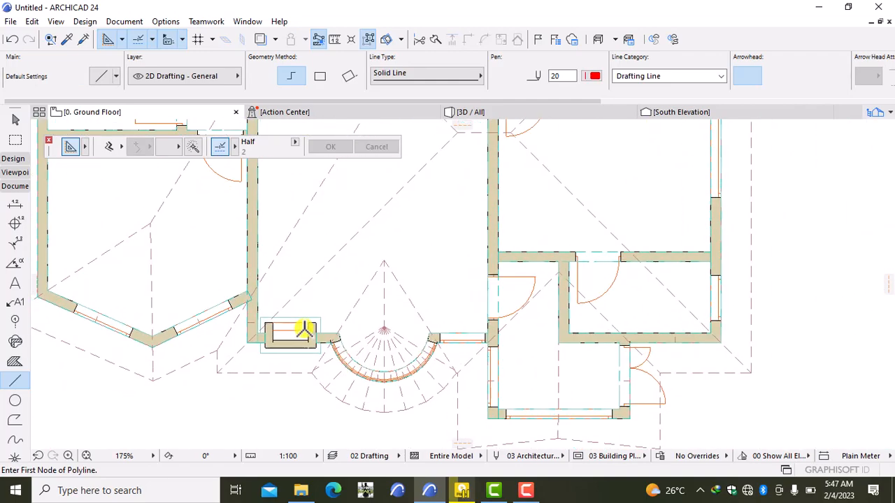
pyautogui.moveTo(299, 333); pyautogui.dragTo(84, 366, button='middle')
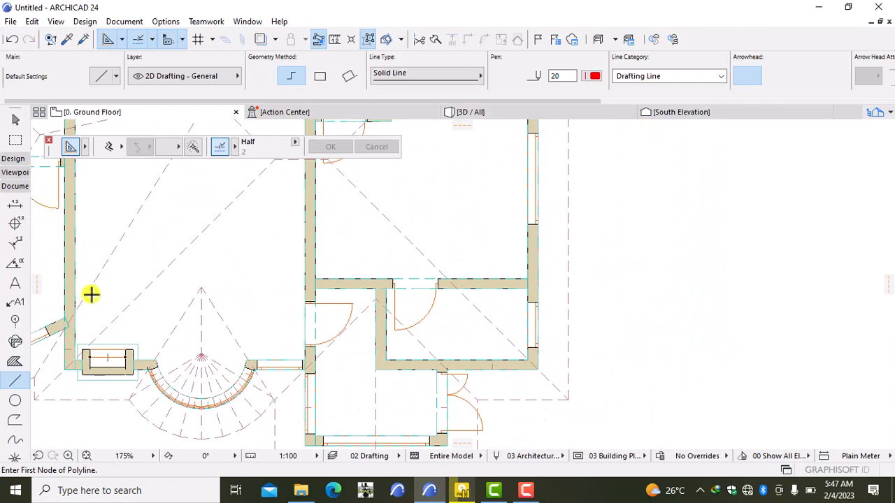
pyautogui.press('space')
# - Pick up the existing ceiling slab's settings and trace corners around the entry passage
pyautogui.keyDown('alt'); pyautogui.click(233, 267); pyautogui.keyUp('alt')
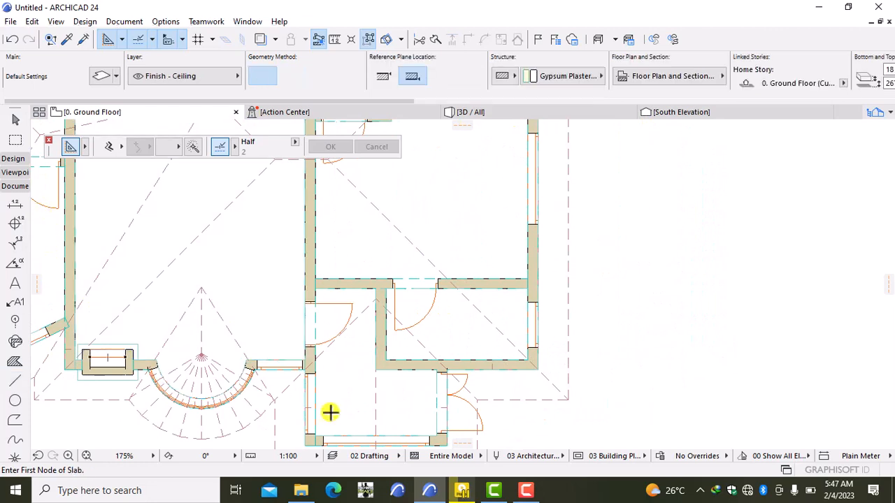
pyautogui.click(317, 285)
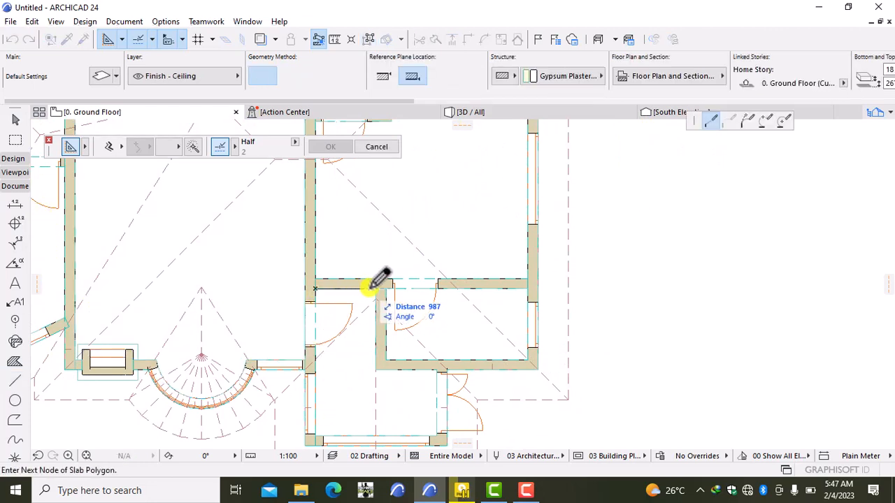
pyautogui.click(375, 286)
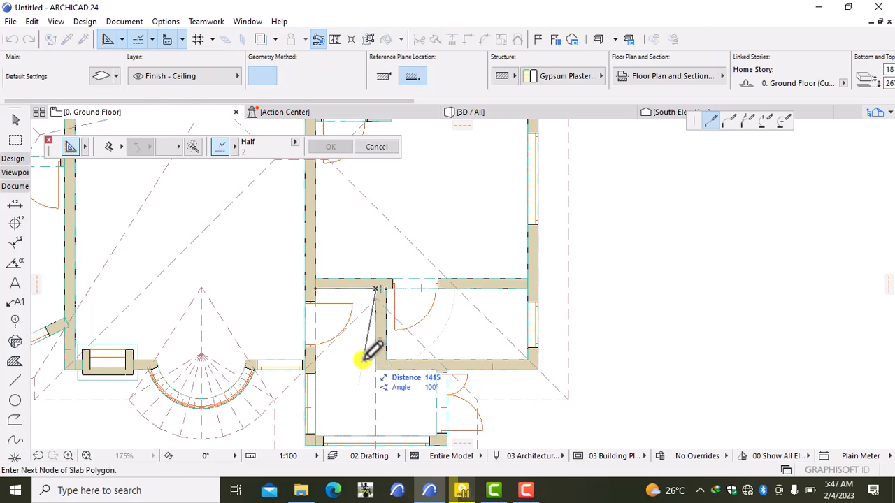
pyautogui.click(375, 369)
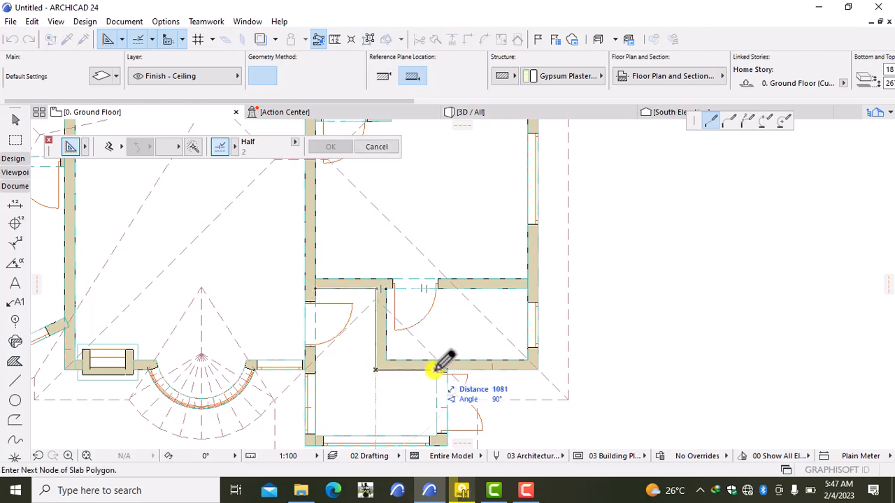
pyautogui.click(437, 368)
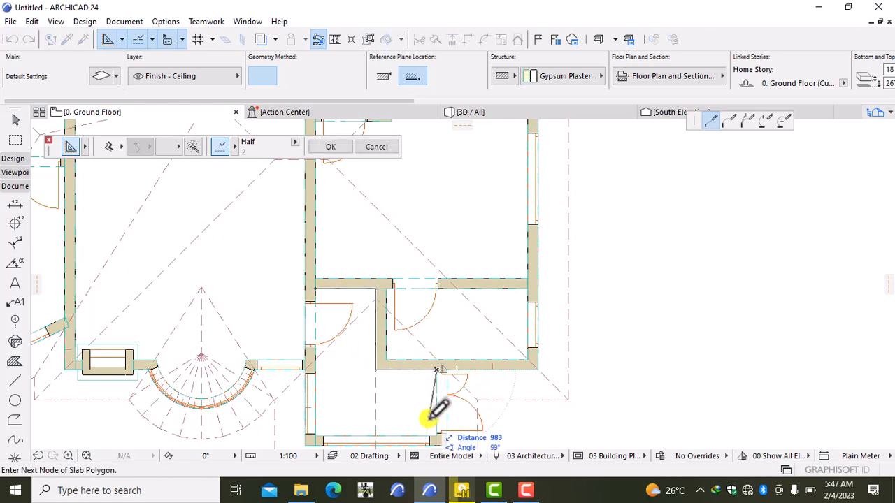
pyautogui.moveTo(424, 410); pyautogui.dragTo(426, 344, button='middle')
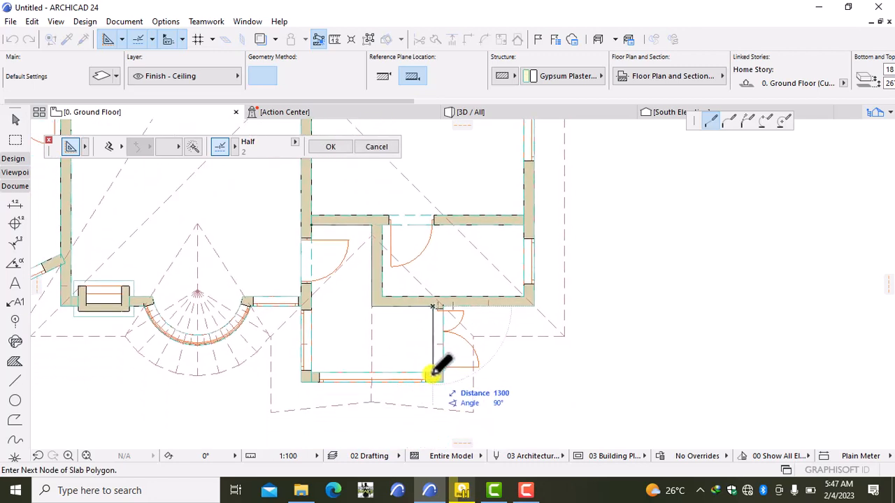
pyautogui.click(434, 375)
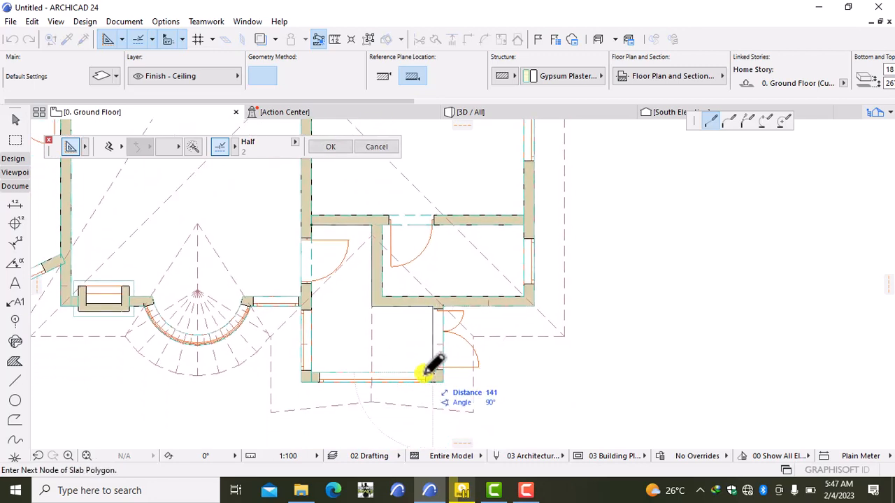
pyautogui.click(310, 371)
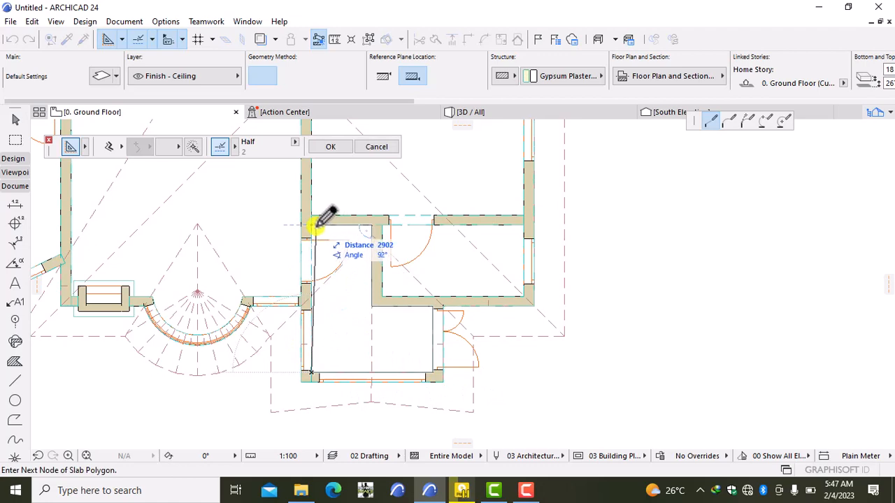
# - Close the passage ceiling slab at its starting corner
pyautogui.click(312, 224)
pyautogui.scroll(-3, 331, 240)
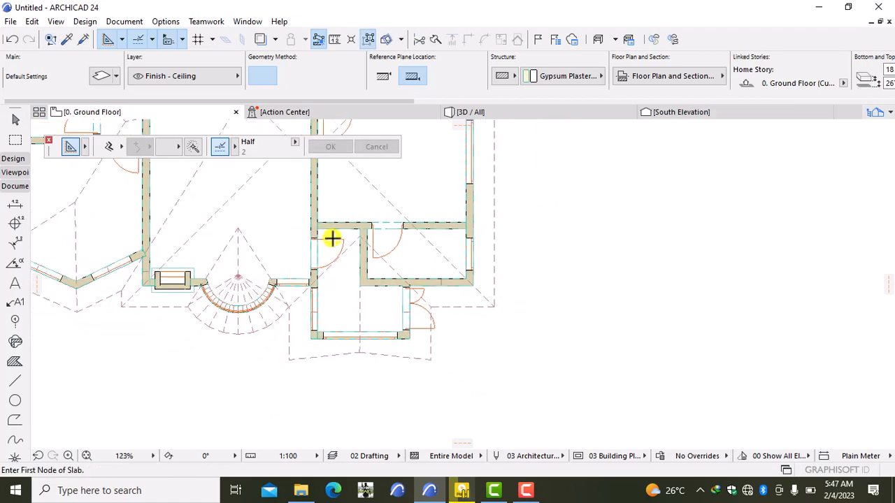
pyautogui.scroll(5, 345, 376)
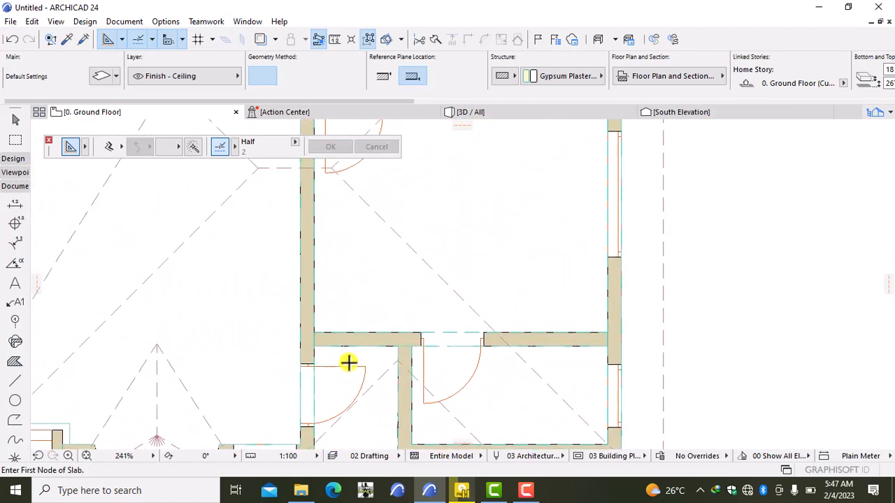
pyautogui.moveTo(526, 379); pyautogui.dragTo(488, 322, button='middle')
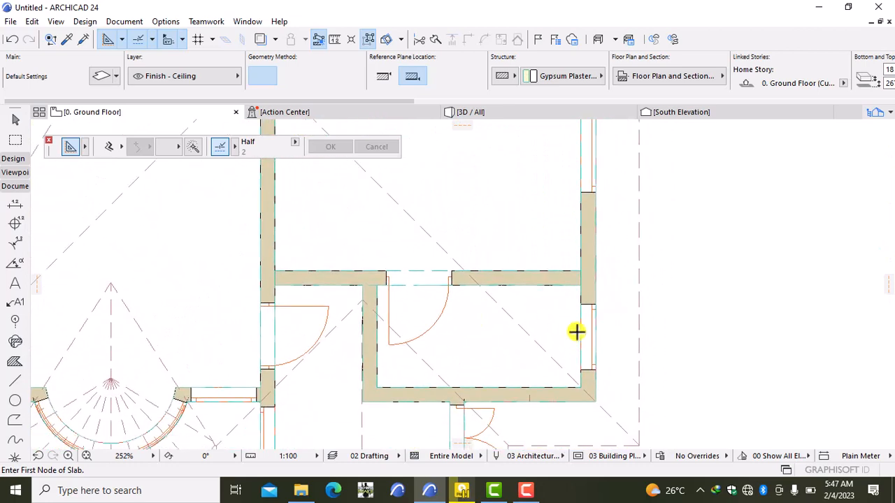
# - Trace a four-corner ceiling slab over the rectangular room beside the passage
pyautogui.click(581, 384)
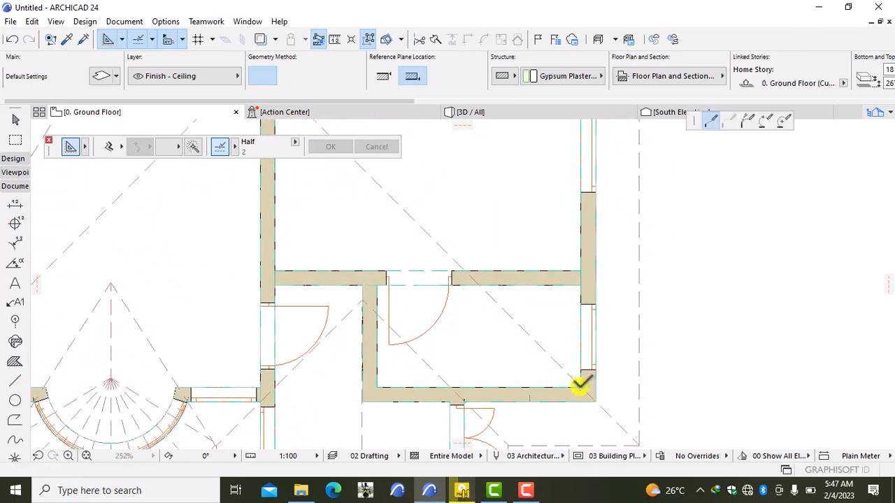
pyautogui.click(376, 387)
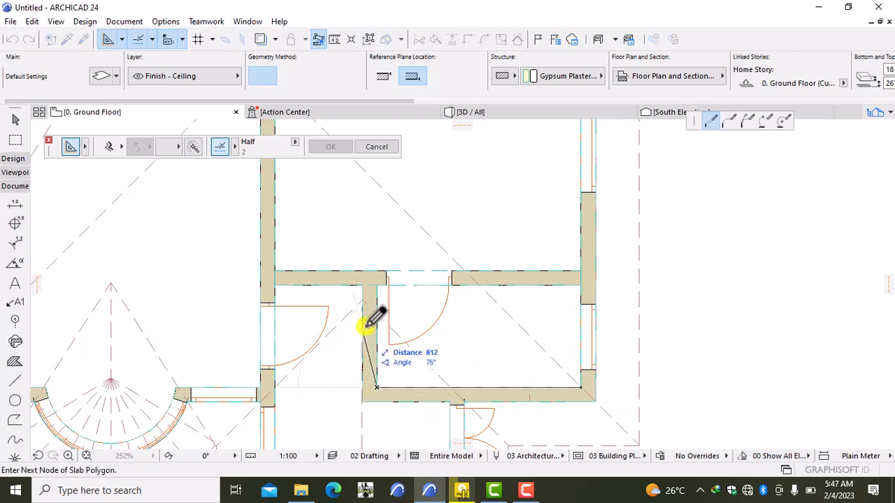
pyautogui.click(377, 284)
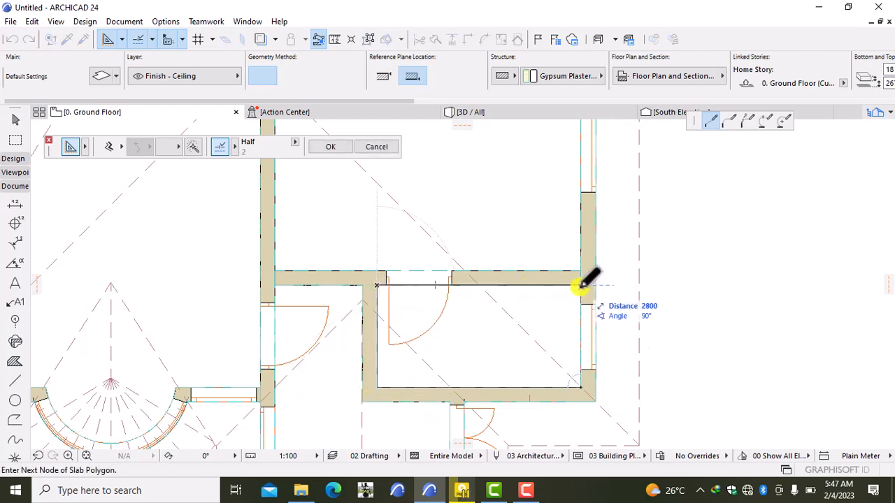
pyautogui.click(581, 284)
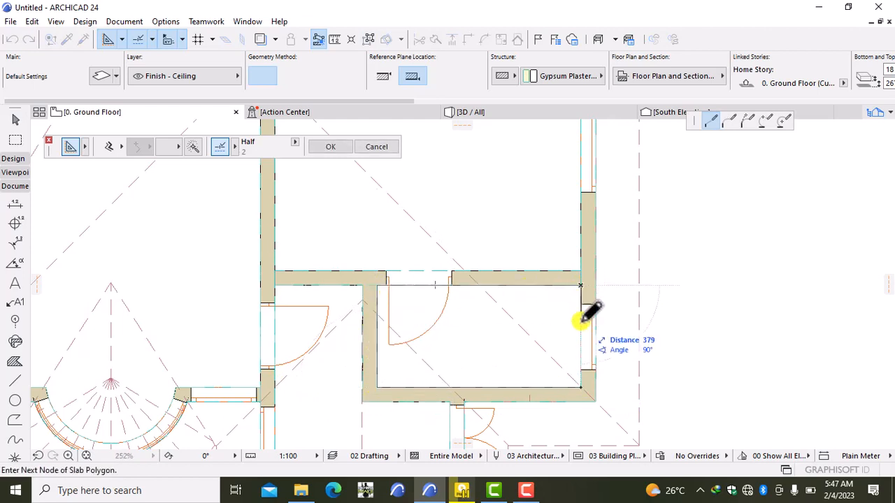
pyautogui.doubleClick(580, 388)
pyautogui.scroll(-3, 526, 360)
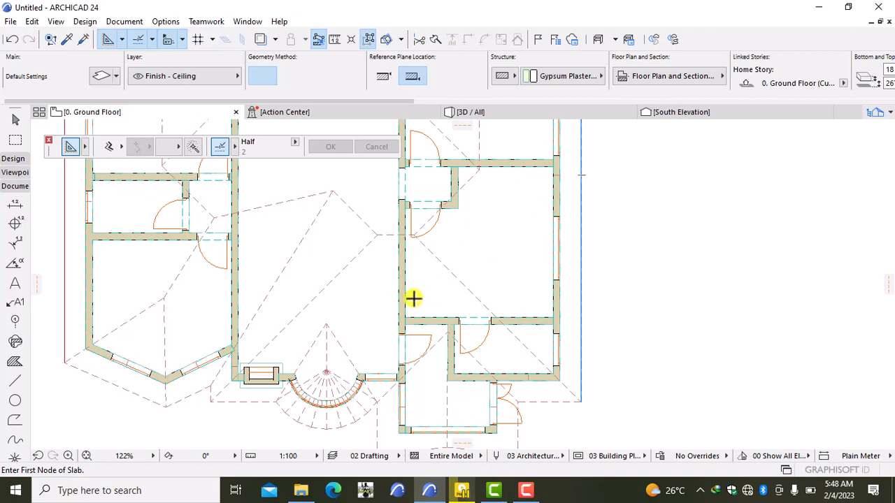
# - Trace the large room's ceiling slab around its walls and notched corner, closing at the start
pyautogui.scroll(5, 408, 300)
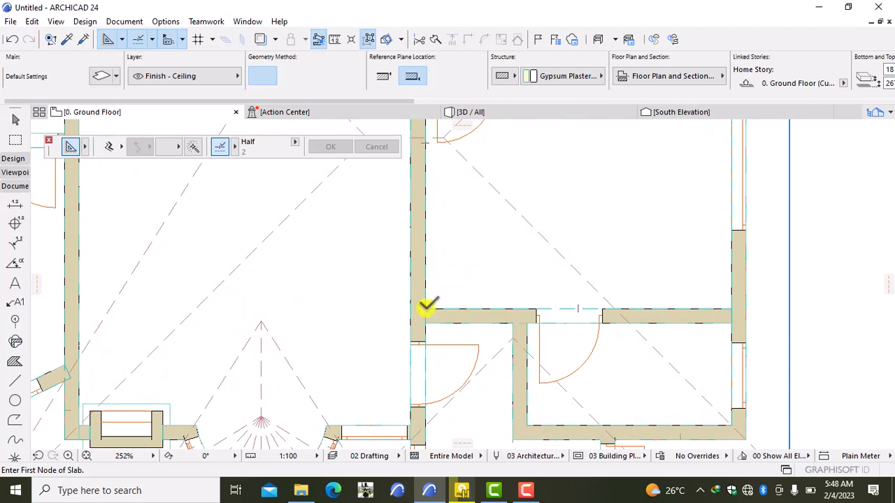
pyautogui.click(425, 307)
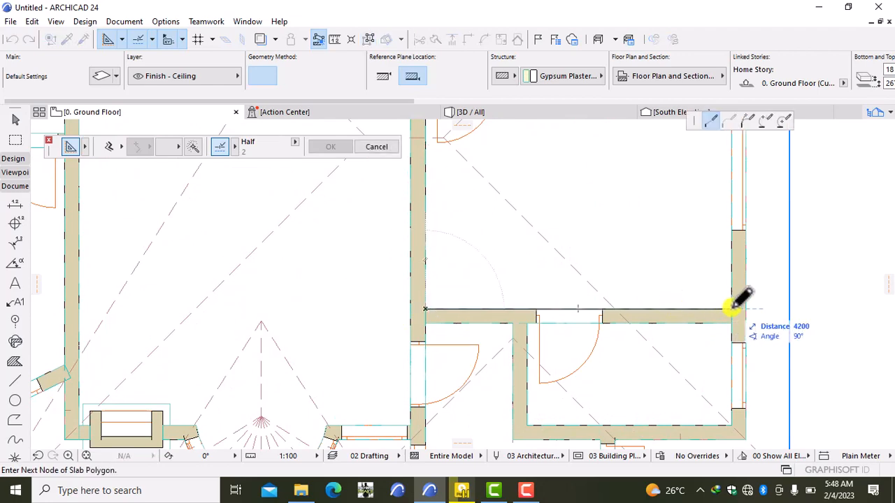
pyautogui.moveTo(715, 290); pyautogui.dragTo(691, 438, button='middle')
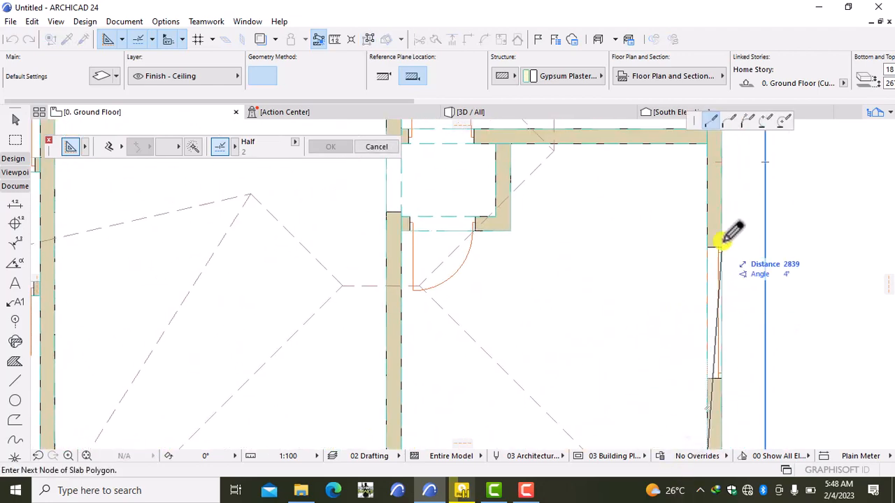
pyautogui.click(707, 143)
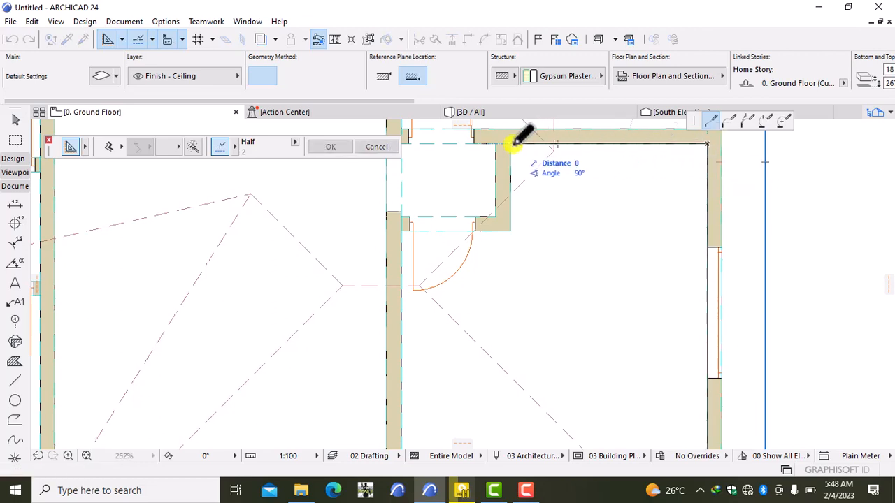
pyautogui.click(511, 144)
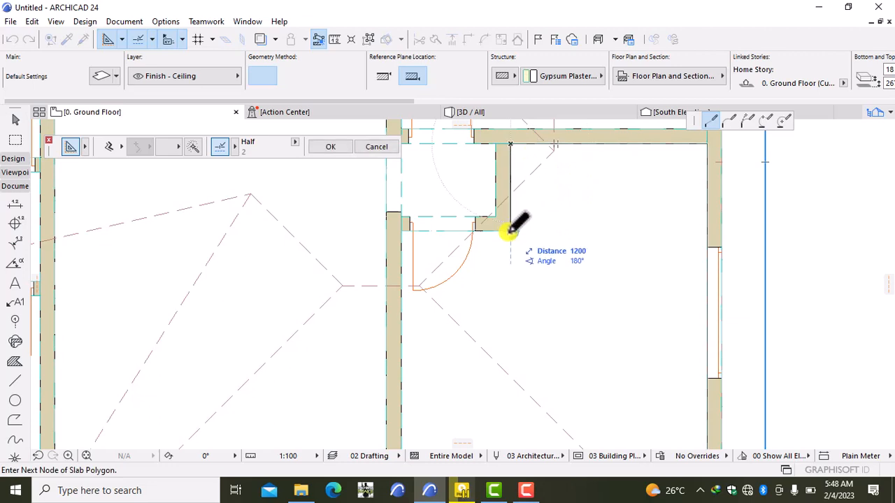
pyautogui.click(510, 230)
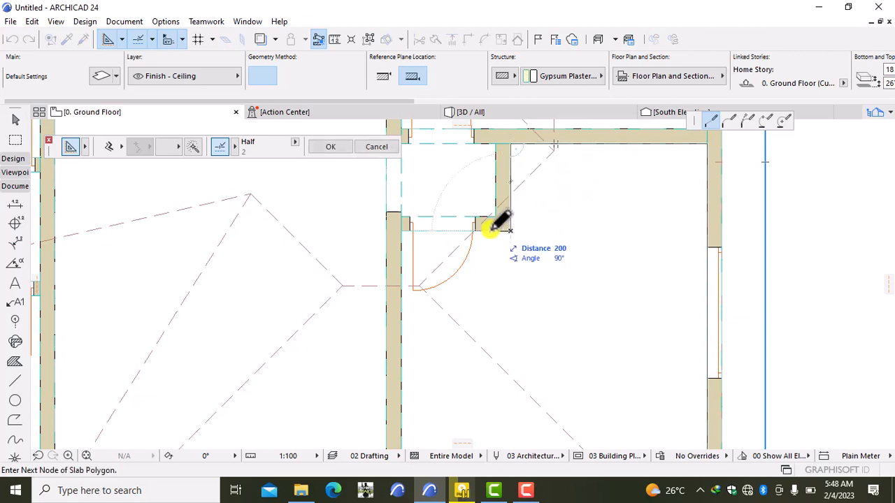
pyautogui.click(401, 228)
pyautogui.moveTo(405, 354); pyautogui.dragTo(398, 202, button='middle')
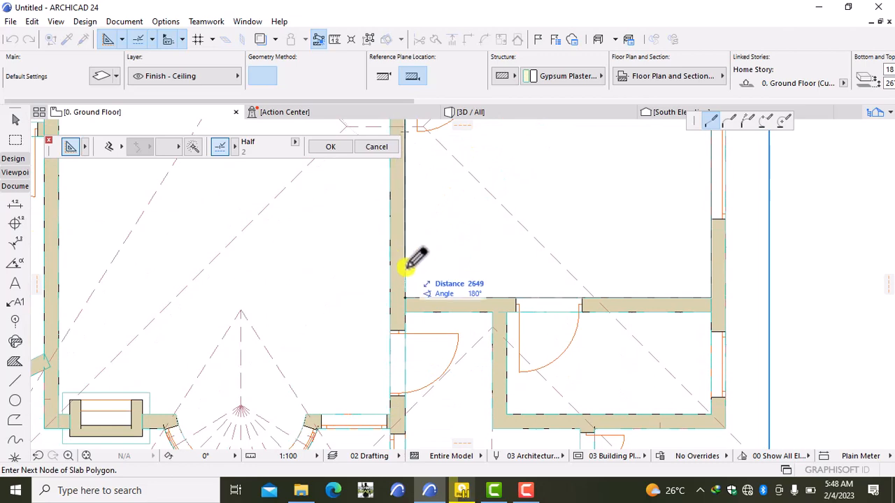
pyautogui.click(404, 299)
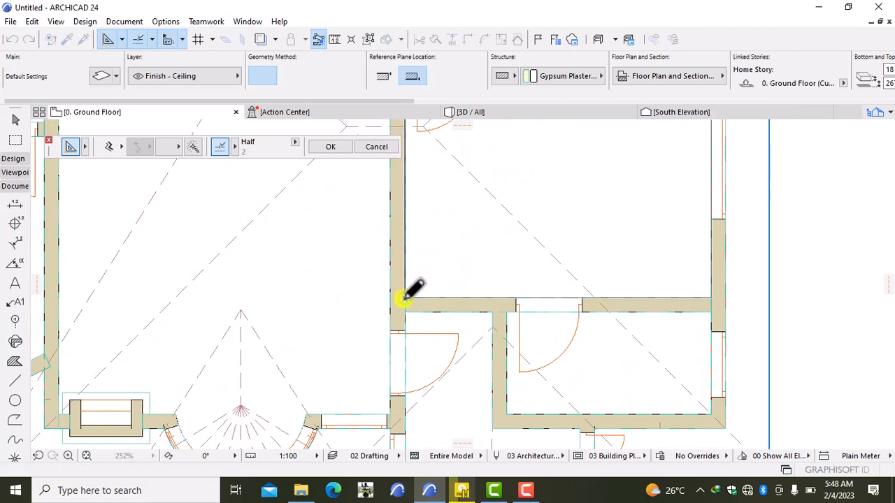
# - Start the small room's ceiling slab at its top-left corner and run it along the top wall
pyautogui.scroll(-3, 453, 237)
pyautogui.moveTo(453, 238); pyautogui.dragTo(444, 336, button='middle')
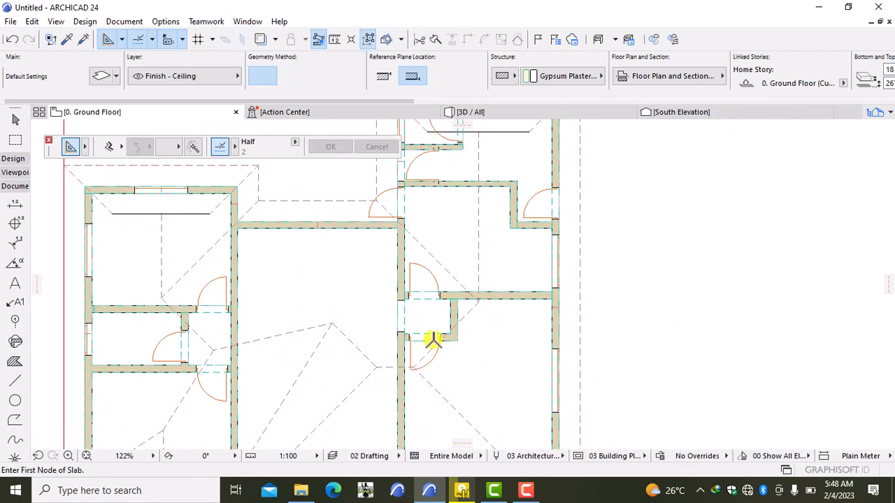
pyautogui.scroll(6, 448, 302)
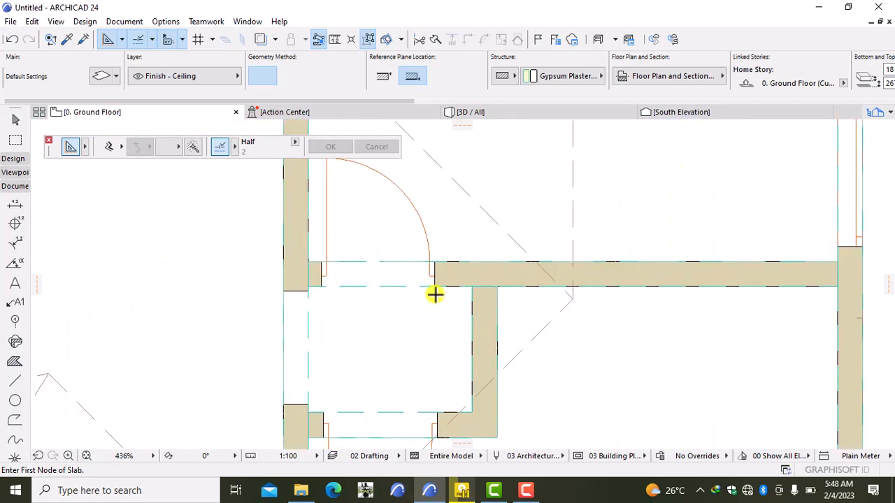
pyautogui.click(283, 291)
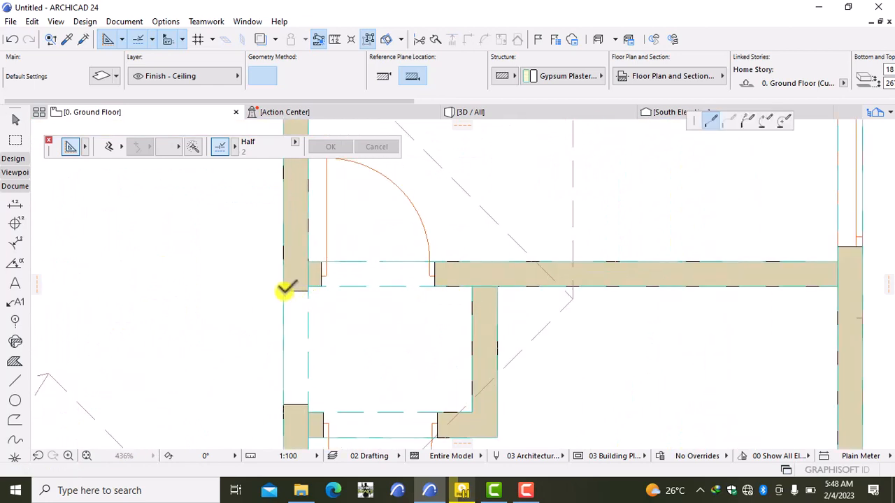
pyautogui.scroll(3, 307, 292)
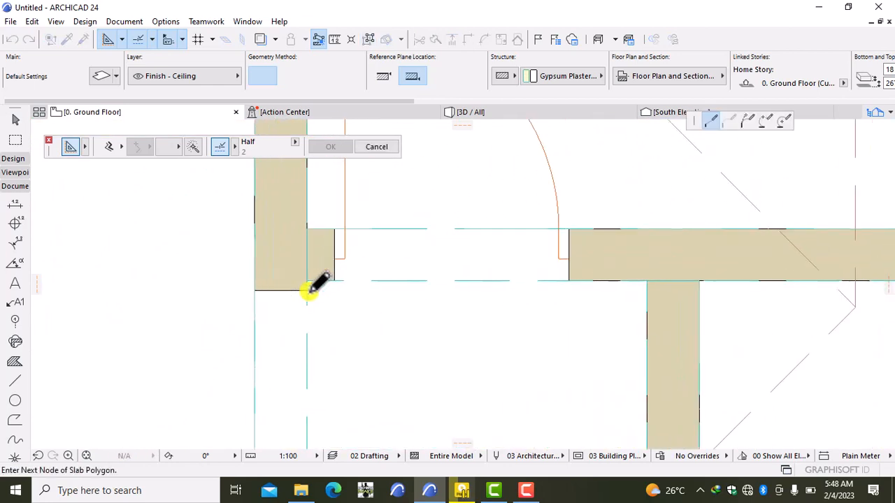
pyautogui.click(308, 291)
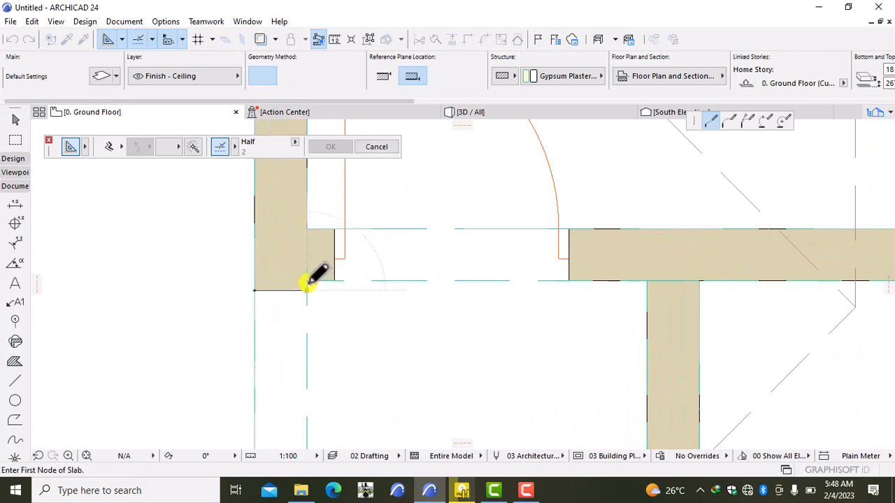
pyautogui.click(307, 282)
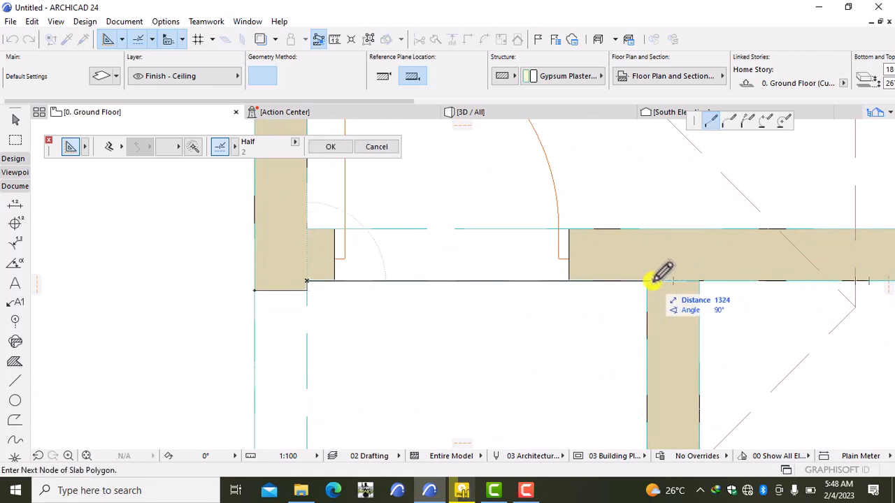
pyautogui.click(648, 281)
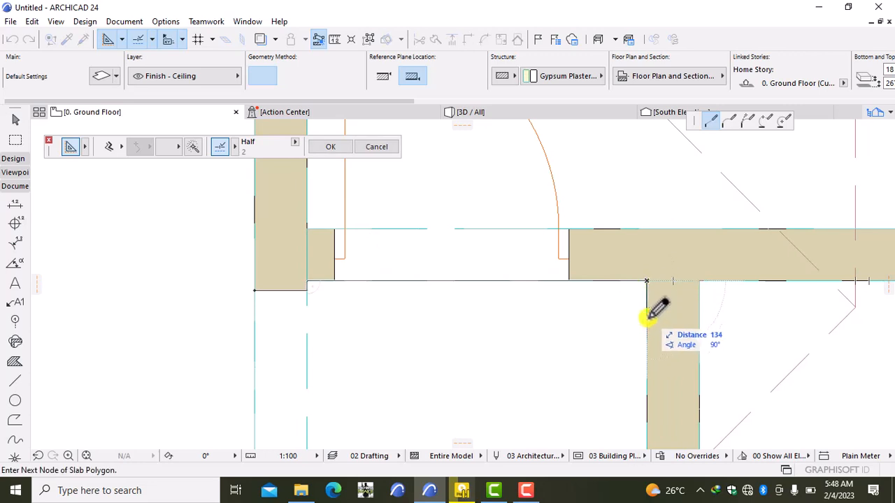
# - Add the bottom, door-jamb and left-wall corners, then close the slab at its starting corner
pyautogui.moveTo(655, 335); pyautogui.dragTo(662, 225, button='middle')
pyautogui.scroll(-2, 652, 388)
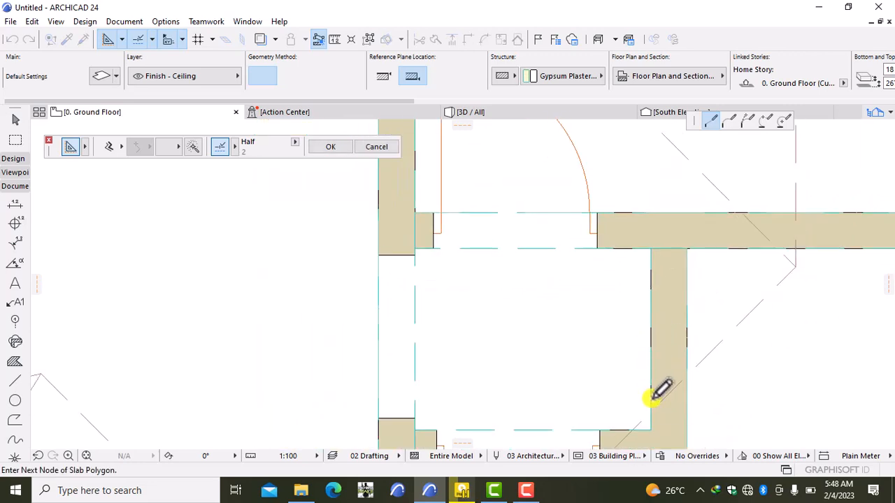
pyautogui.moveTo(655, 395); pyautogui.dragTo(655, 288, button='middle')
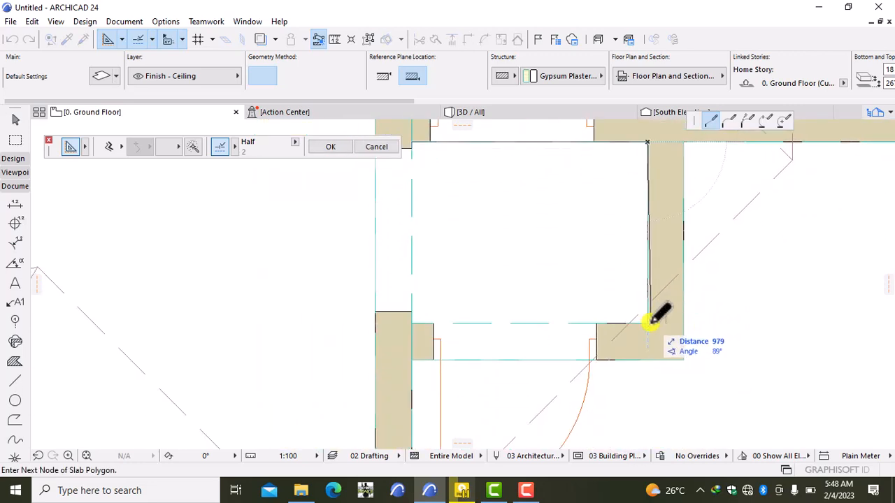
pyautogui.click(648, 323)
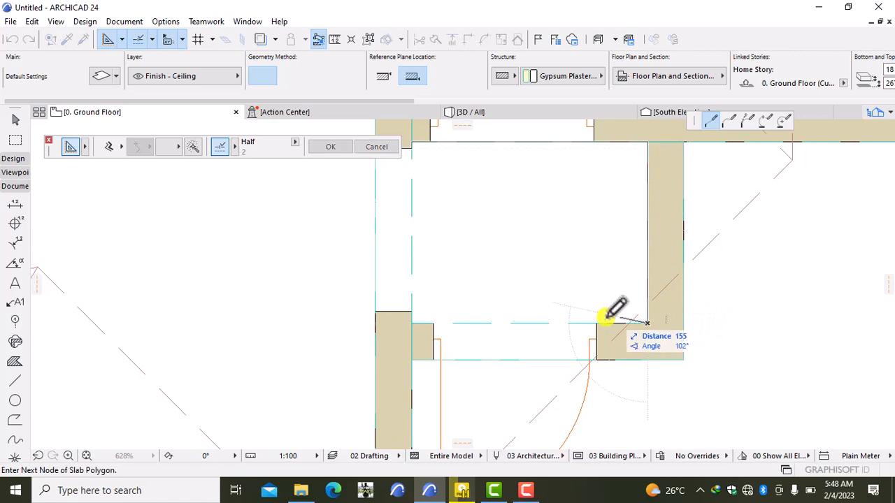
pyautogui.click(412, 322)
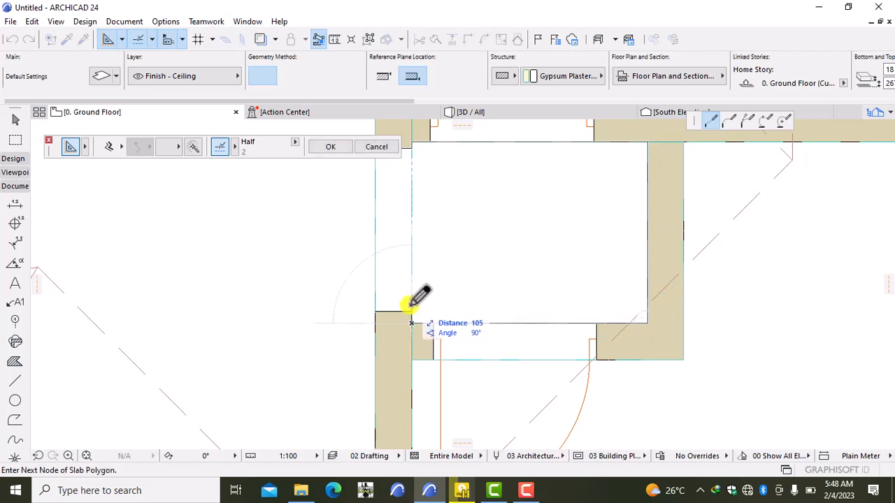
pyautogui.click(411, 312)
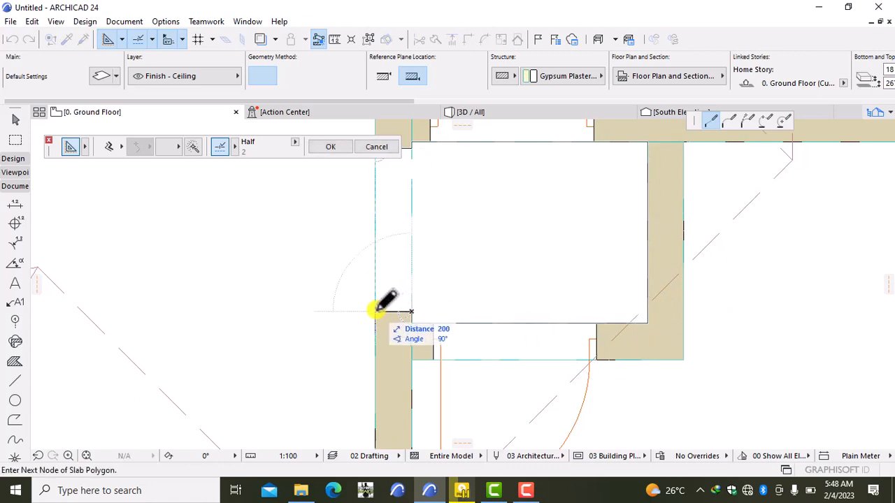
pyautogui.click(376, 311)
pyautogui.moveTo(375, 291); pyautogui.dragTo(378, 366, button='middle')
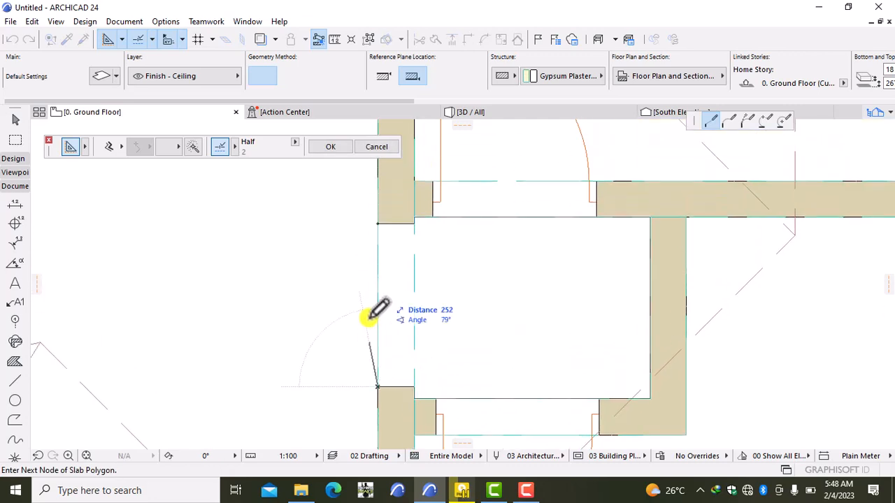
pyautogui.click(379, 221)
pyautogui.scroll(-3, 449, 245)
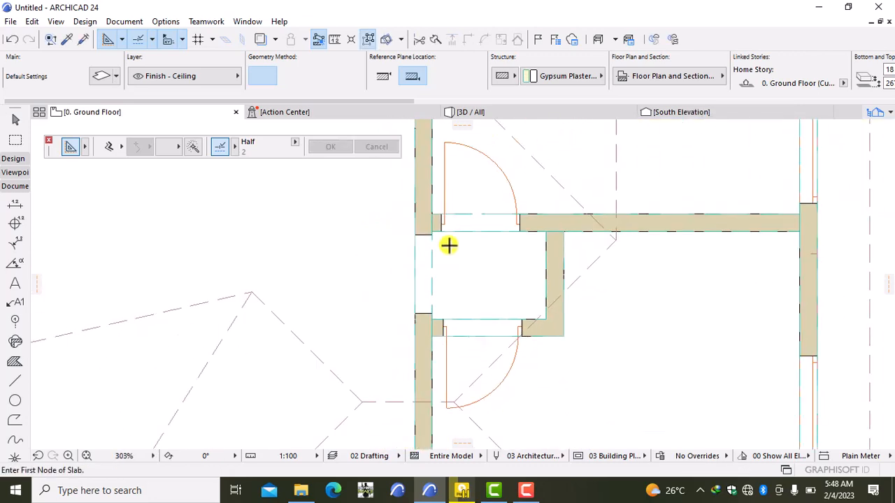
# - Start the L-shaped room's ceiling slab and trace the door jamb and upper wall corners
pyautogui.moveTo(449, 246); pyautogui.dragTo(442, 356, button='middle')
pyautogui.scroll(5, 427, 329)
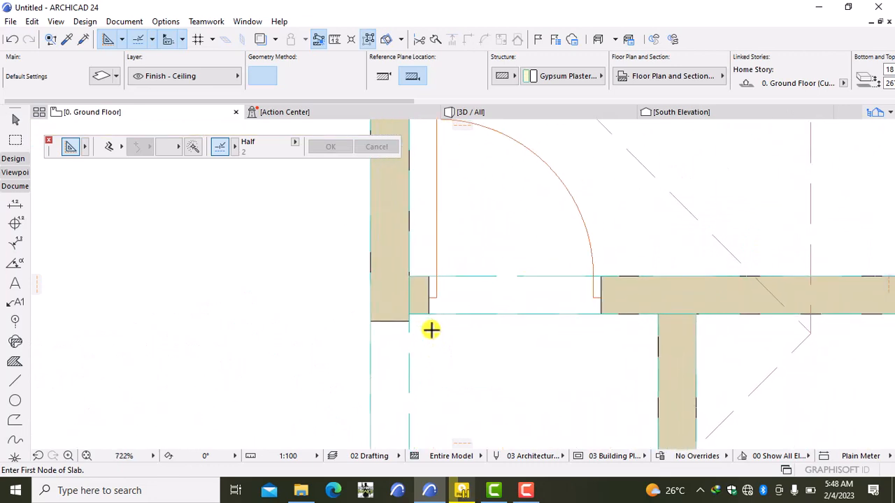
pyautogui.click(428, 307)
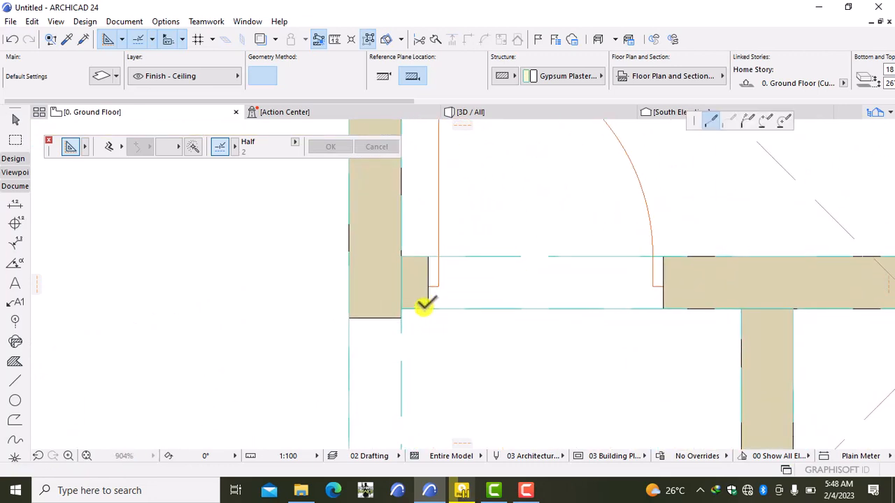
pyautogui.click(428, 257)
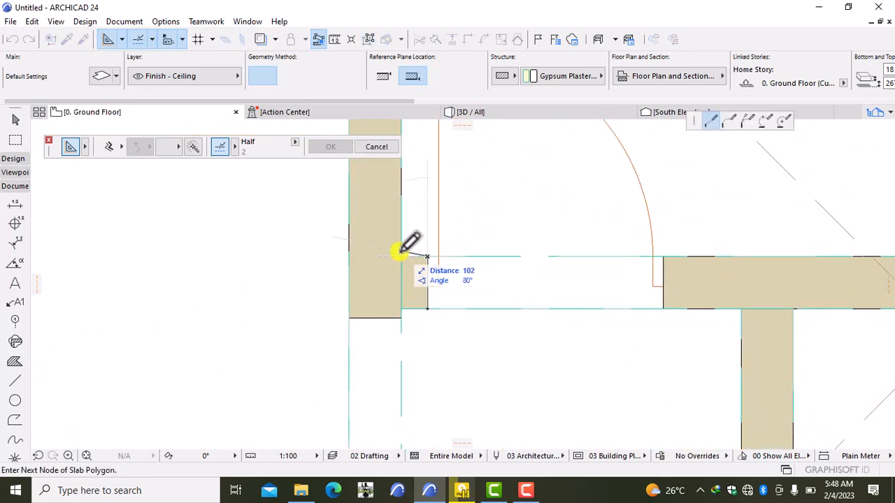
pyautogui.scroll(-3, 423, 234)
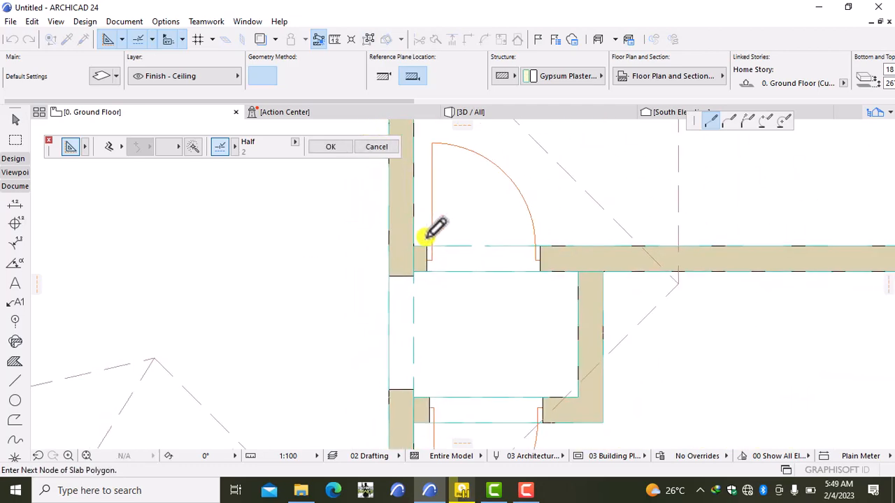
pyautogui.moveTo(422, 234); pyautogui.dragTo(413, 393, button='middle')
pyautogui.scroll(-4, 411, 342)
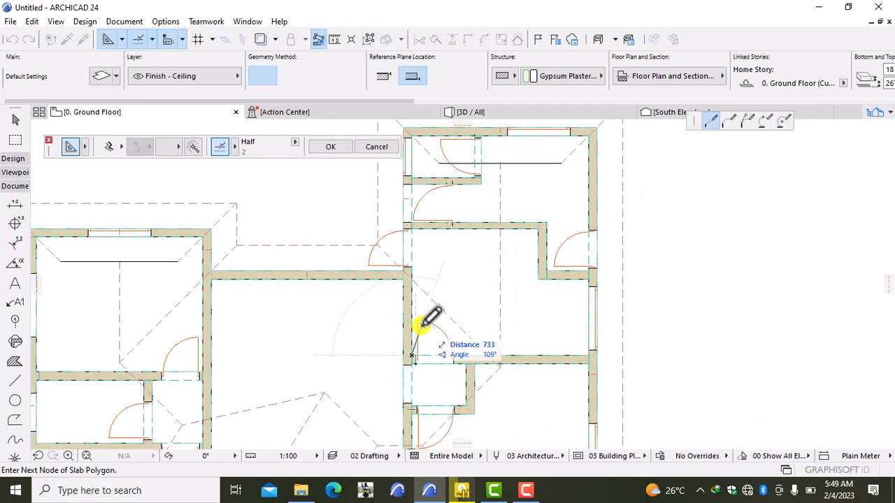
pyautogui.scroll(3, 423, 320)
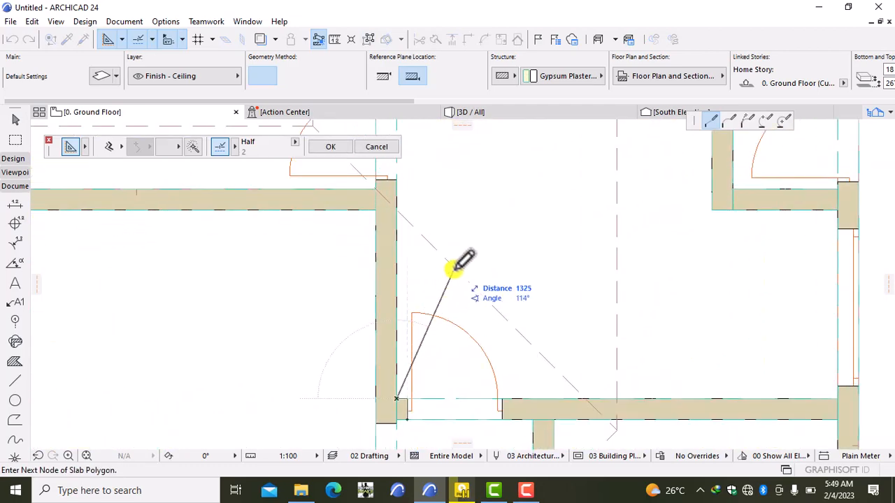
pyautogui.click(397, 172)
pyautogui.scroll(1, 397, 171)
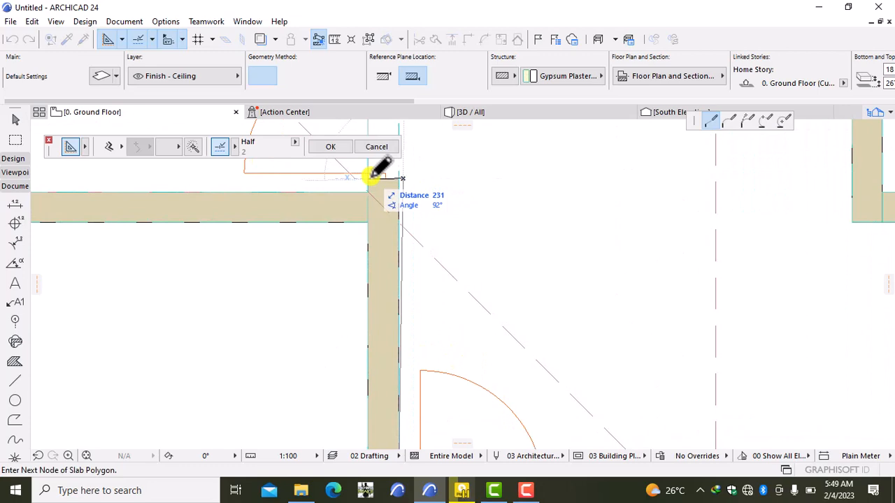
pyautogui.click(368, 178)
# - Continue the outline along the long wall to its far end and the lower wall's outer corner
pyautogui.scroll(-3, 368, 179)
pyautogui.moveTo(369, 179); pyautogui.dragTo(348, 358, button='middle')
pyautogui.scroll(1, 346, 313)
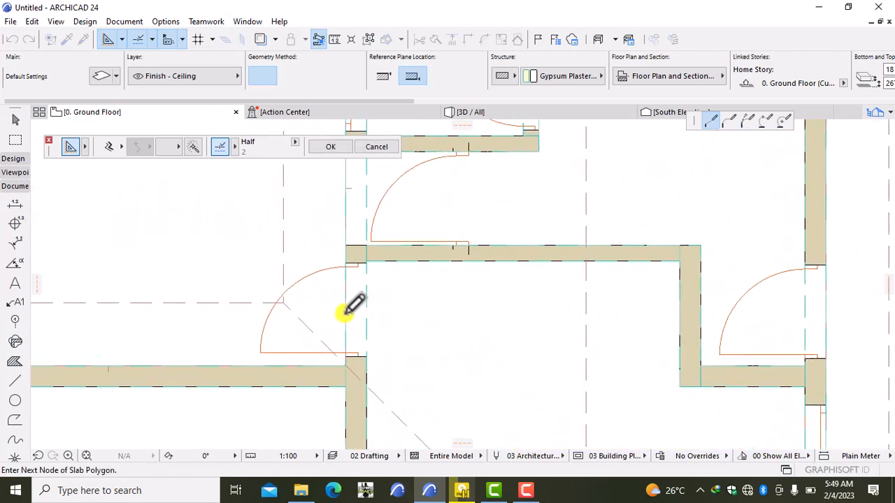
pyautogui.click(346, 262)
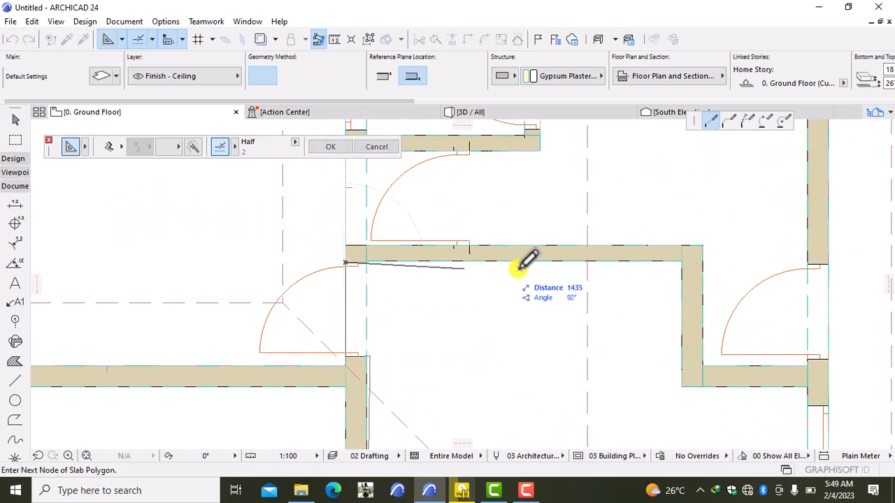
pyautogui.click(678, 262)
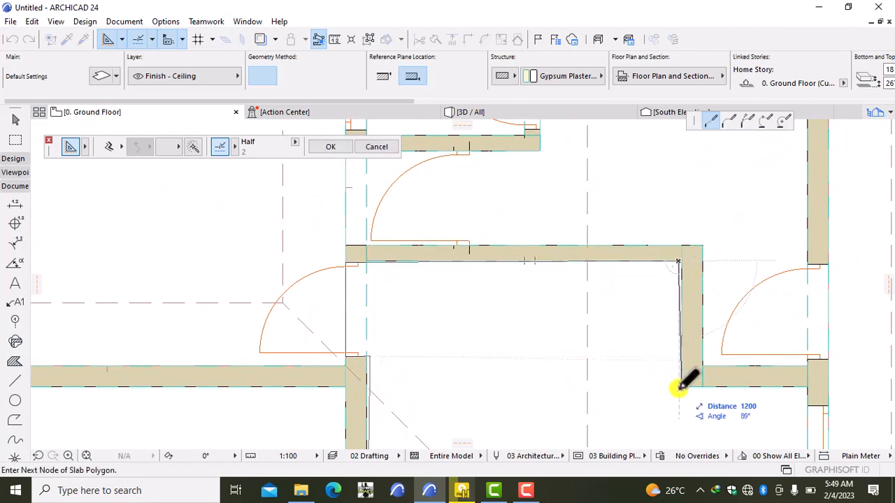
pyautogui.scroll(3, 682, 388)
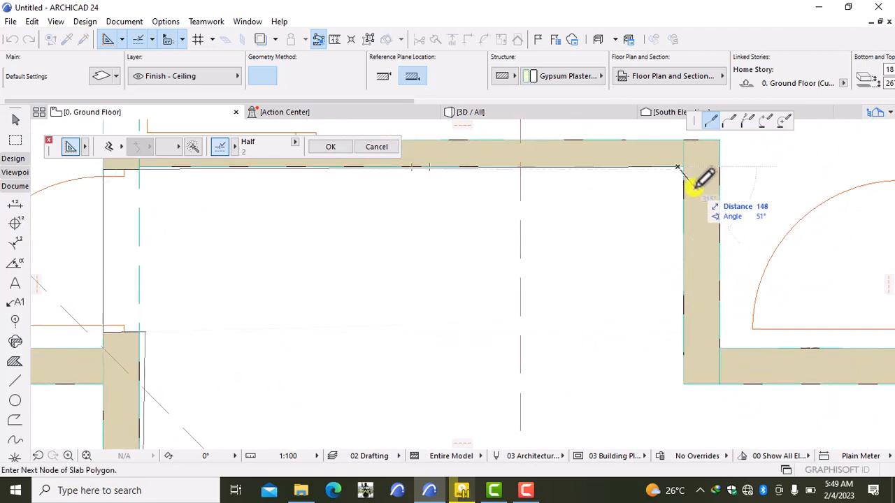
pyautogui.scroll(3, 683, 169)
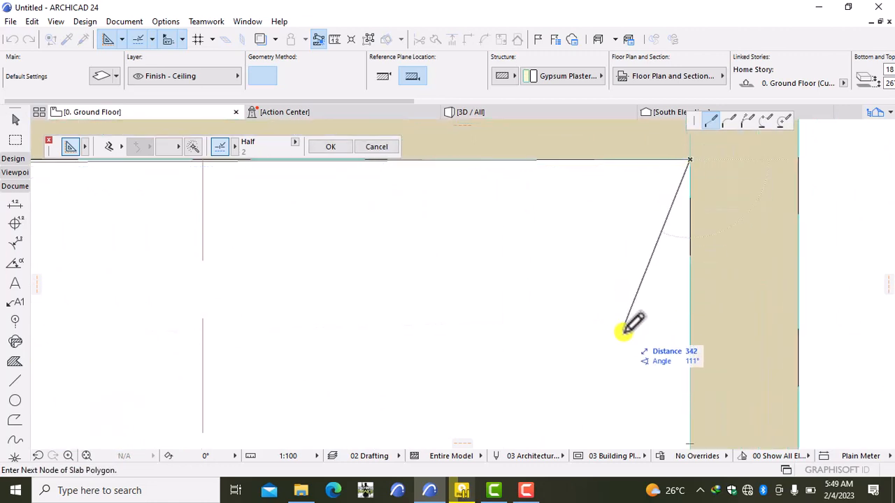
pyautogui.scroll(-2, 631, 326)
pyautogui.moveTo(631, 351); pyautogui.dragTo(570, 189, button='middle')
pyautogui.moveTo(581, 346); pyautogui.dragTo(515, 180, button='middle')
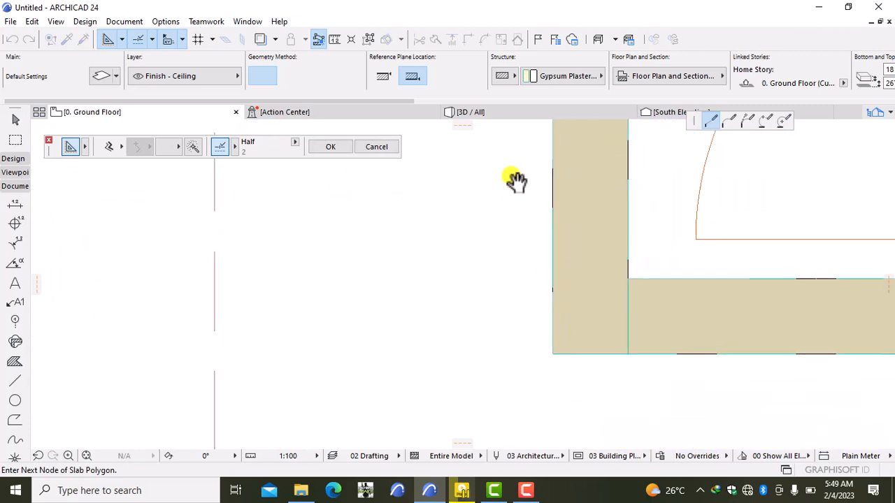
pyautogui.click(553, 352)
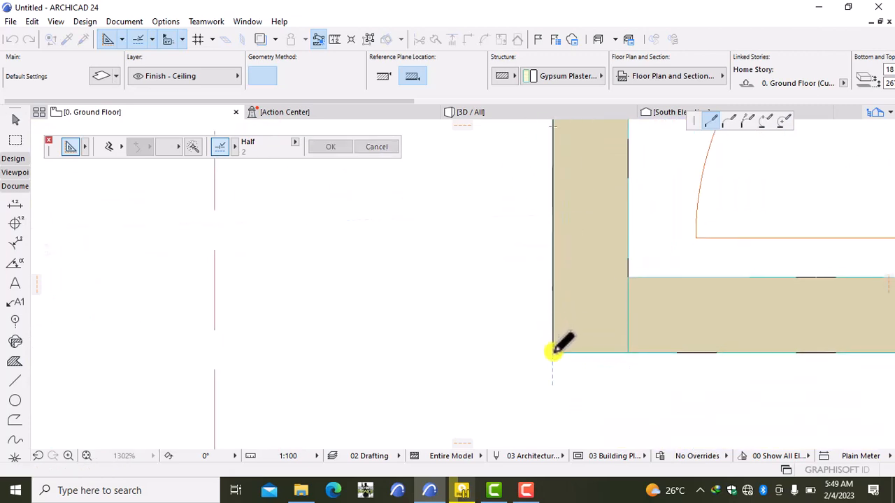
# - Add the pier and right-wall corners, then close the slab at the door wall corner
pyautogui.scroll(-3, 645, 353)
pyautogui.moveTo(644, 354); pyautogui.dragTo(499, 287, button='middle')
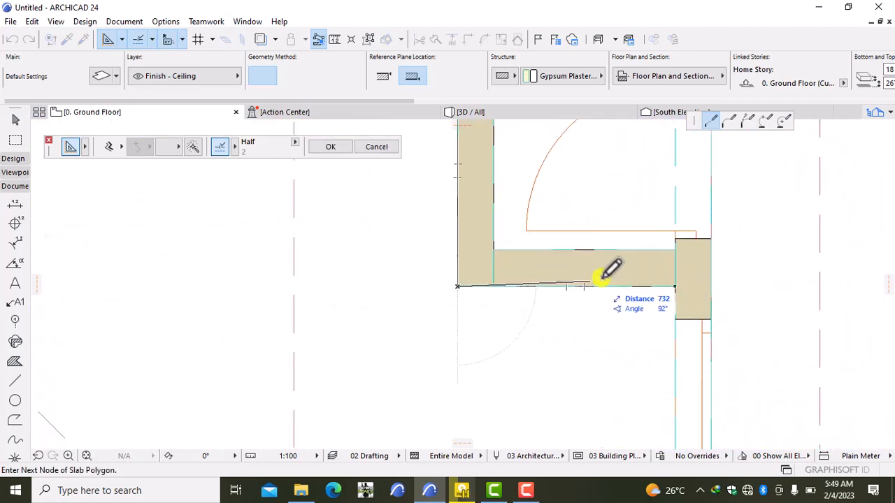
pyautogui.click(674, 287)
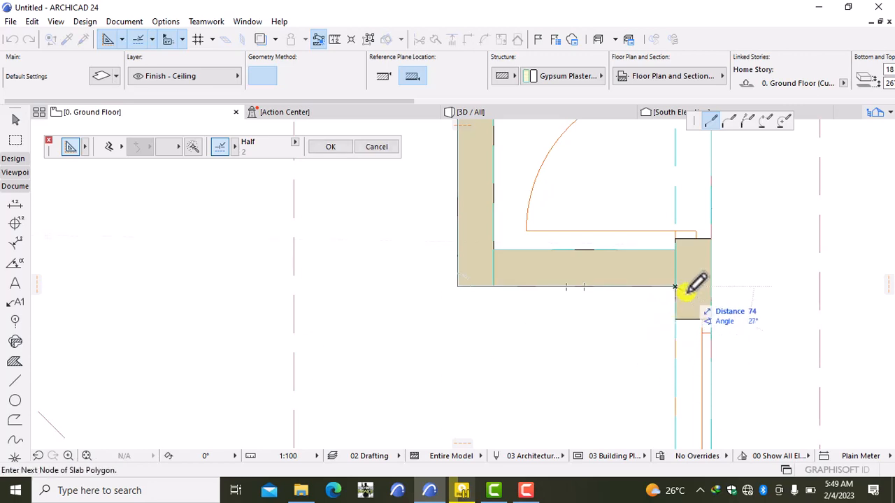
pyautogui.scroll(-2, 685, 297)
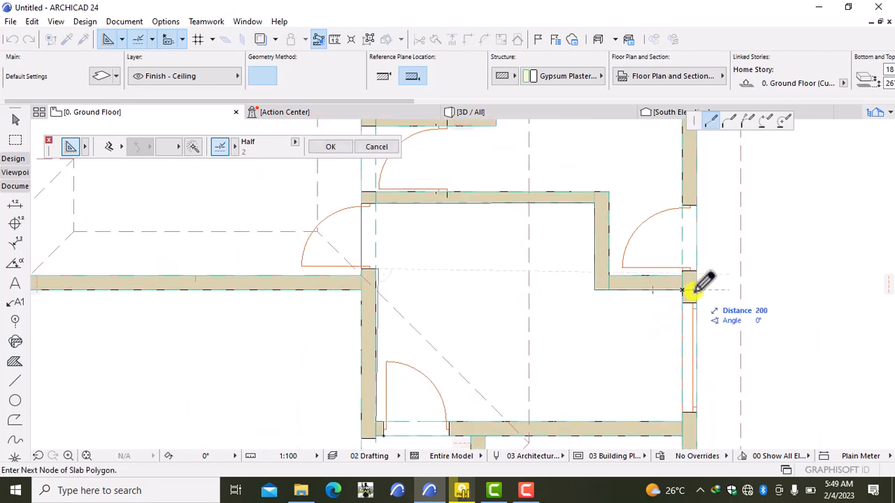
pyautogui.scroll(-2, 676, 363)
pyautogui.moveTo(676, 364); pyautogui.dragTo(656, 261, button='middle')
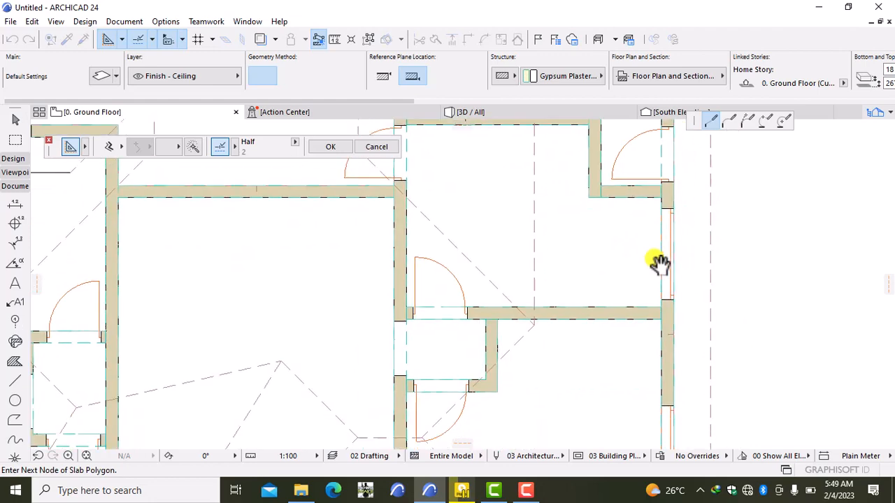
pyautogui.click(661, 305)
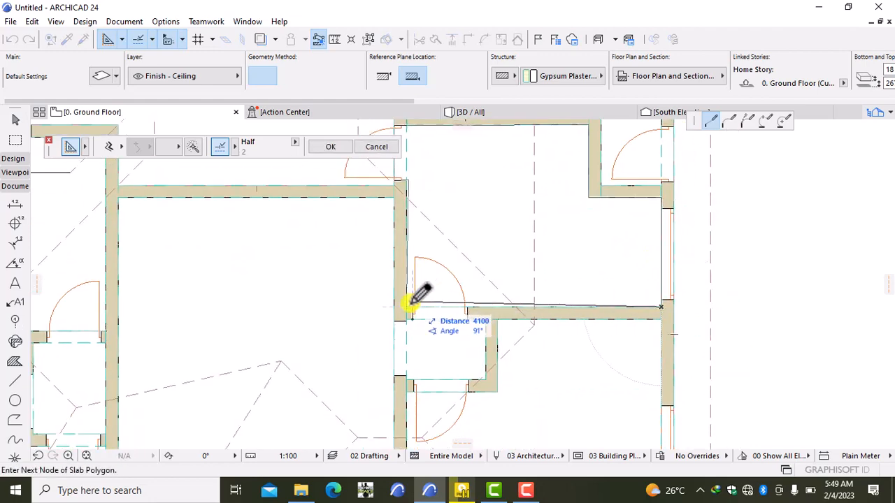
pyautogui.click(409, 308)
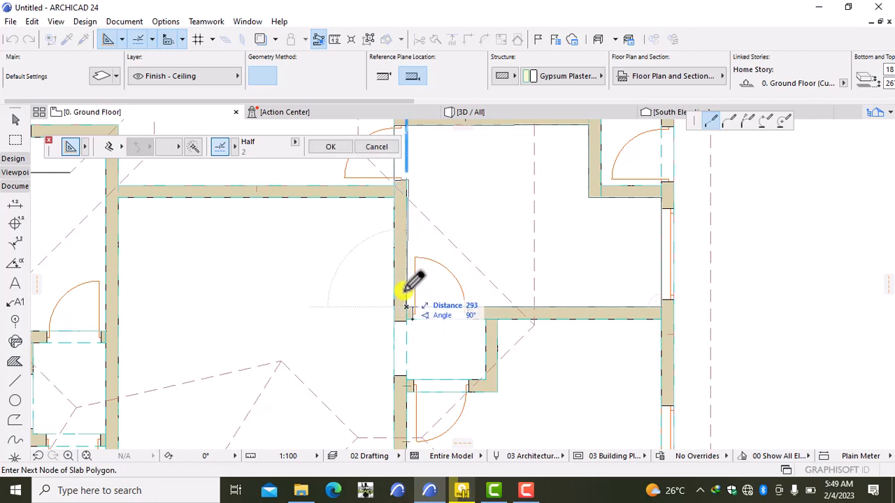
pyautogui.click(407, 308)
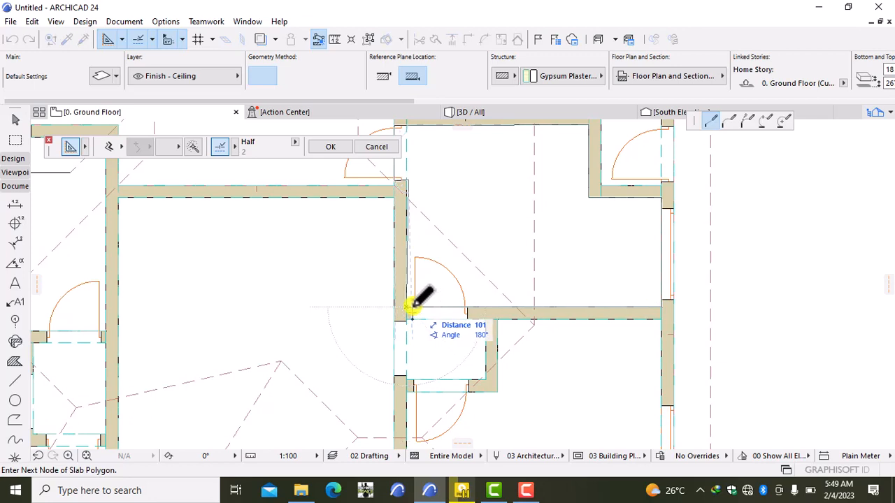
pyautogui.click(413, 319)
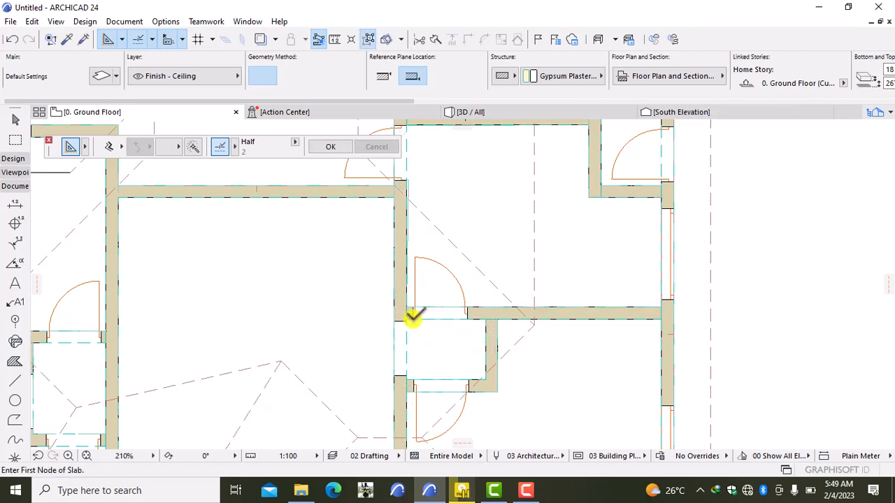
# - Use Move Node to snap the new slab's lower-left corner onto the door-side wall corner, then deselect
pyautogui.scroll(4, 439, 277)
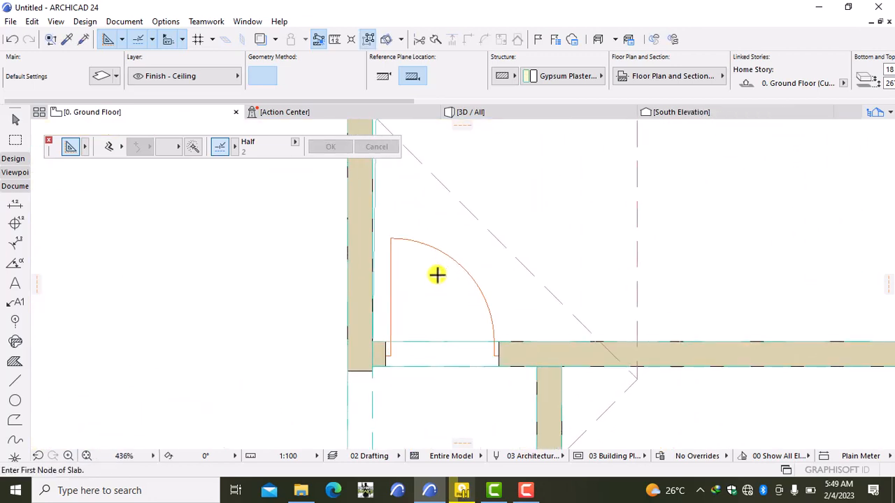
pyautogui.keyDown('shift'); pyautogui.click(475, 264); pyautogui.keyUp('shift')
pyautogui.scroll(-2, 468, 263)
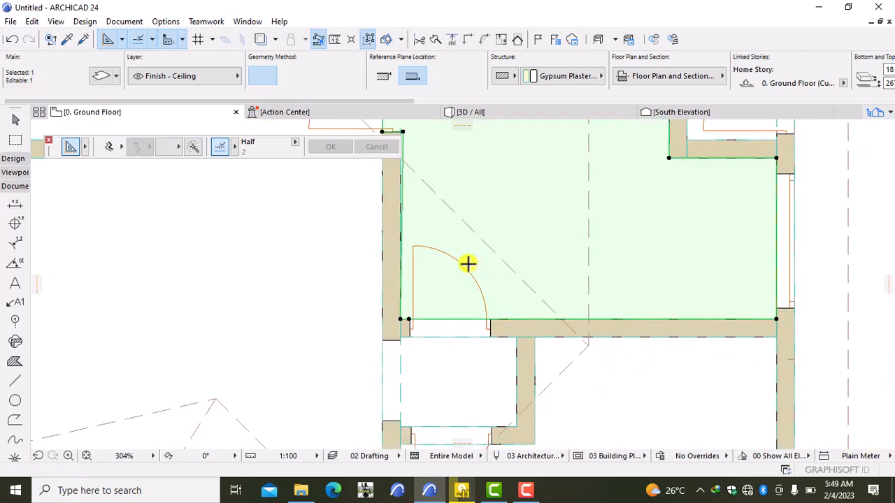
pyautogui.moveTo(472, 269); pyautogui.dragTo(503, 304, button='middle')
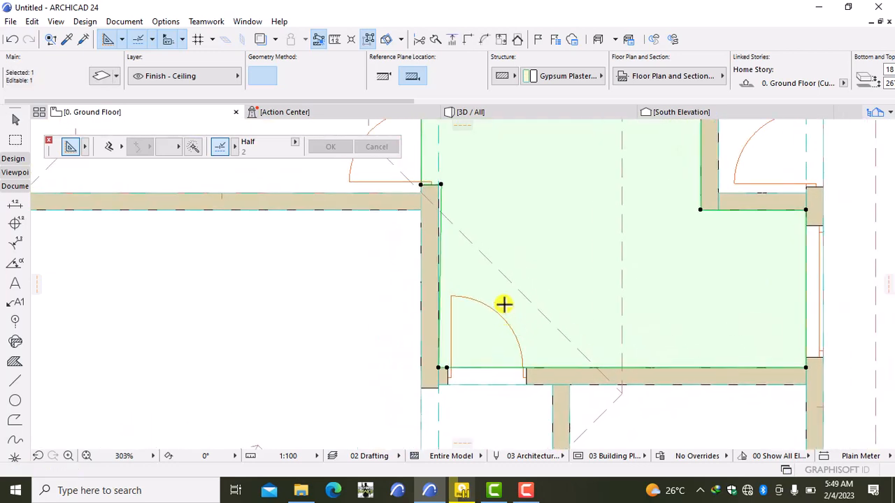
pyautogui.scroll(2, 443, 183)
pyautogui.click(440, 183)
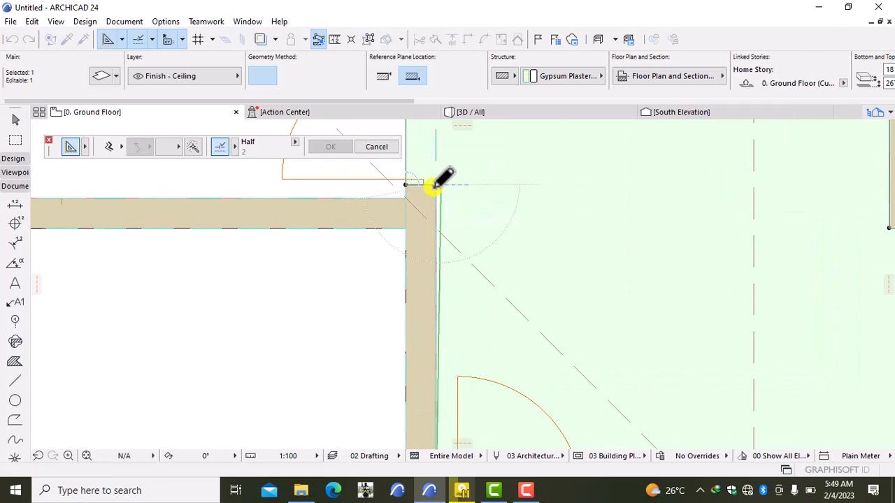
pyautogui.scroll(-6, 441, 183)
pyautogui.scroll(5, 469, 257)
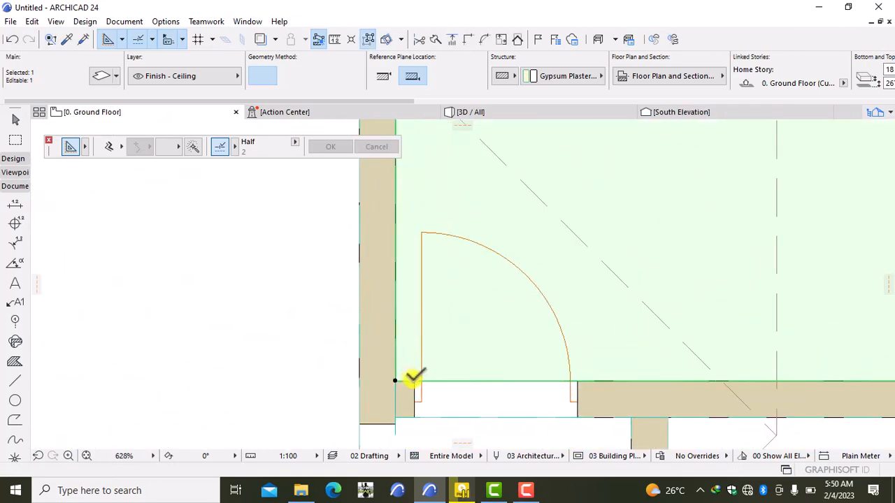
pyautogui.click(396, 380)
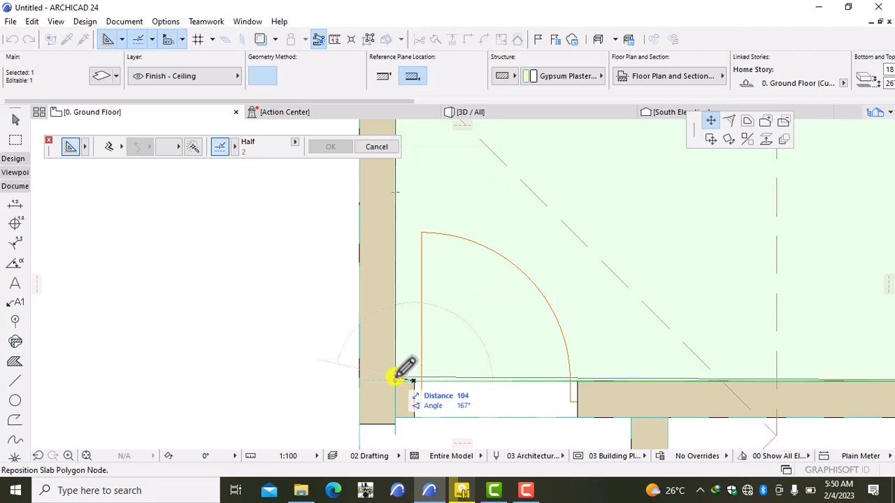
pyautogui.click(395, 379)
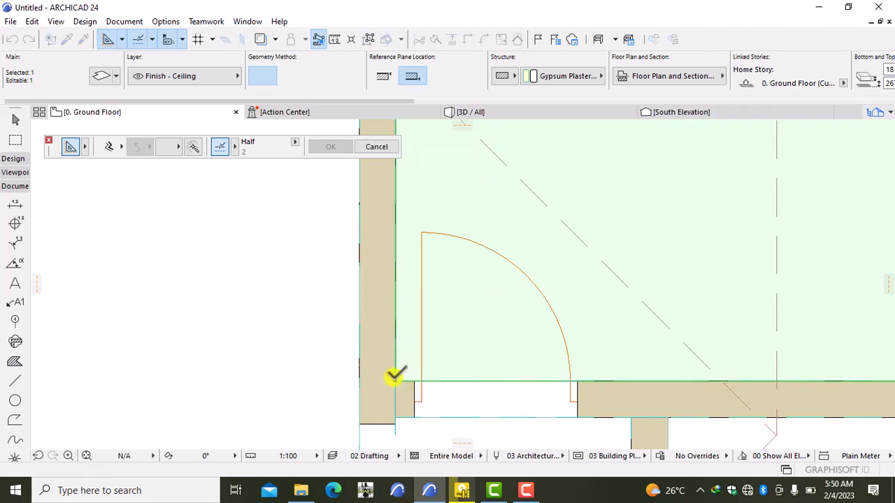
pyautogui.press('Escape')
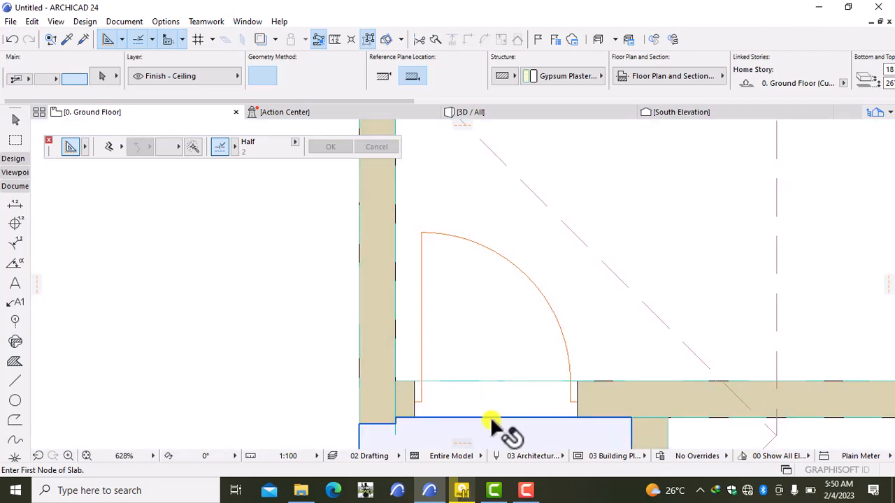
# - Start a ceiling slab at the wall corner and trace its corners up to the upper wall
pyautogui.scroll(-3, 489, 404)
pyautogui.scroll(1, 488, 400)
pyautogui.moveTo(489, 402); pyautogui.dragTo(489, 363, button='middle')
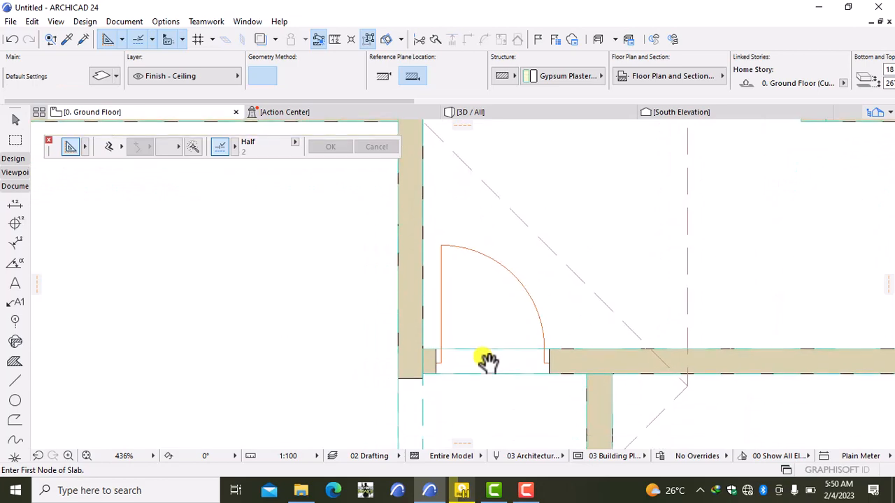
pyautogui.scroll(-5, 483, 322)
pyautogui.moveTo(493, 275); pyautogui.dragTo(482, 319, button='middle')
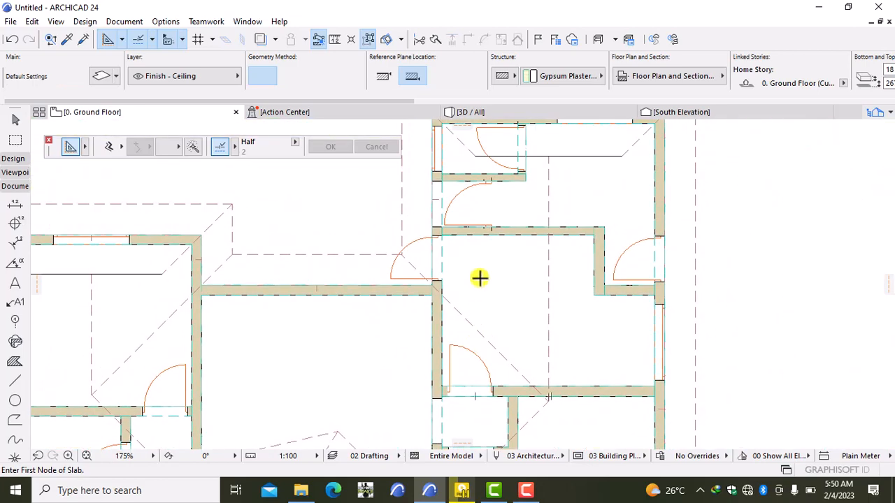
pyautogui.scroll(-3, 482, 278)
pyautogui.scroll(4, 462, 326)
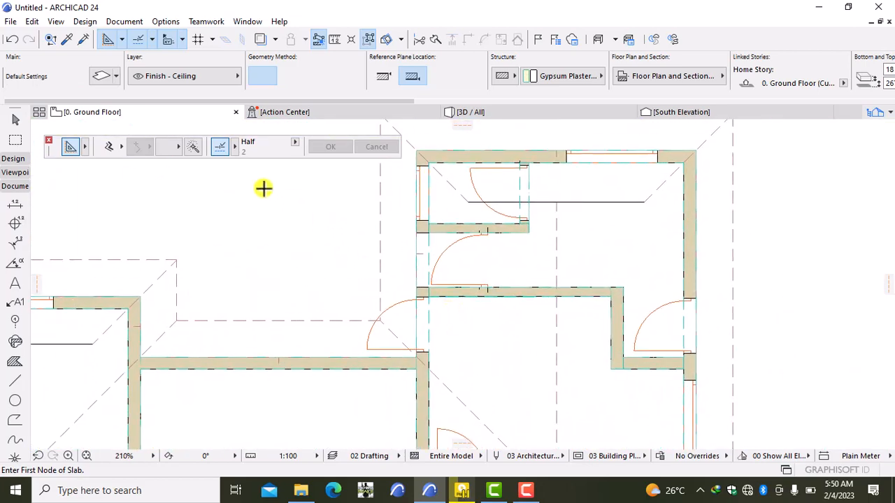
pyautogui.click(429, 286)
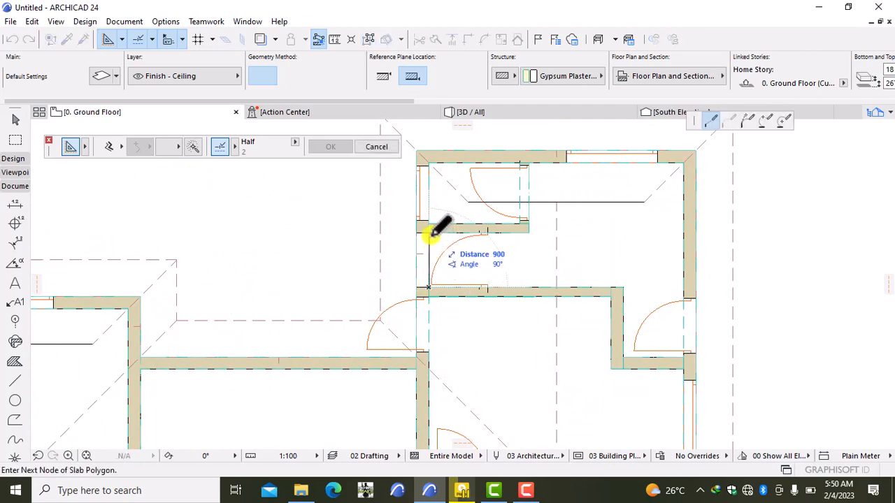
pyautogui.click(428, 232)
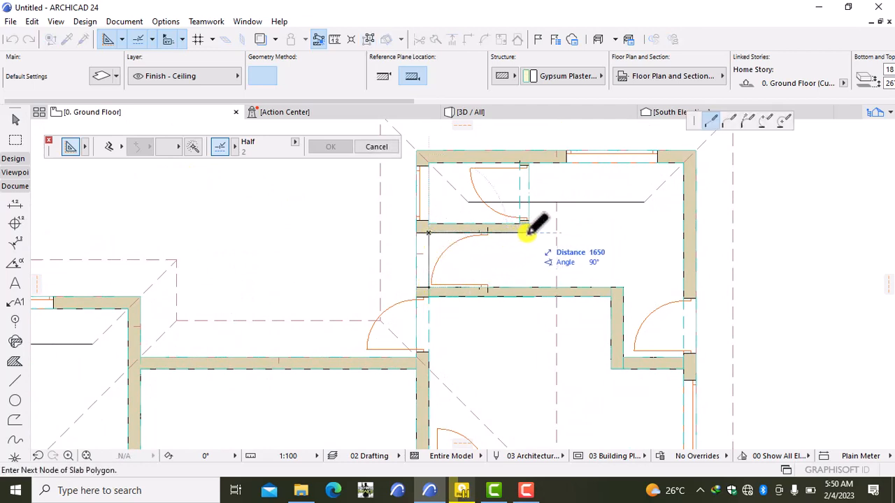
pyautogui.click(529, 233)
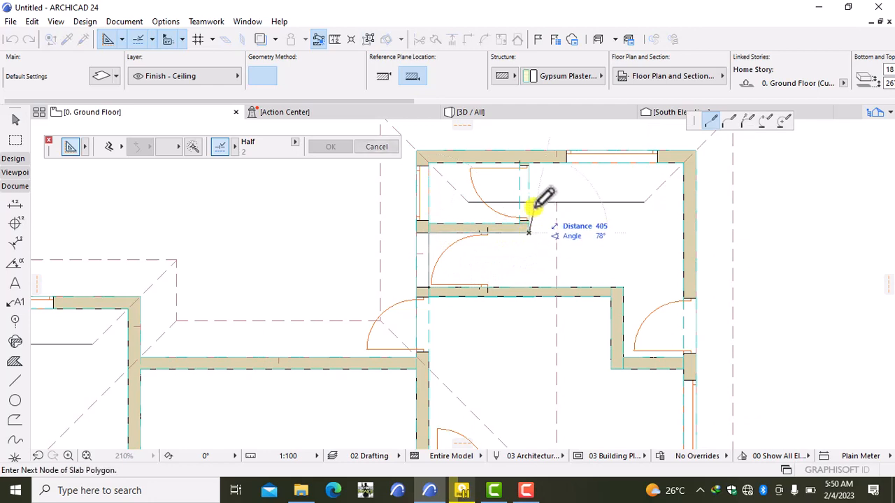
pyautogui.click(529, 163)
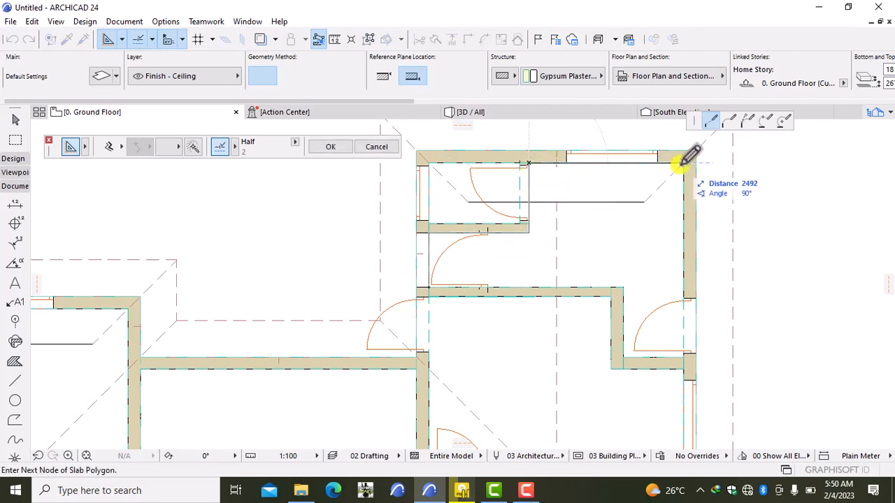
# - Add the right-wall and inner wall corners and close that slab back at its start
pyautogui.scroll(4, 689, 178)
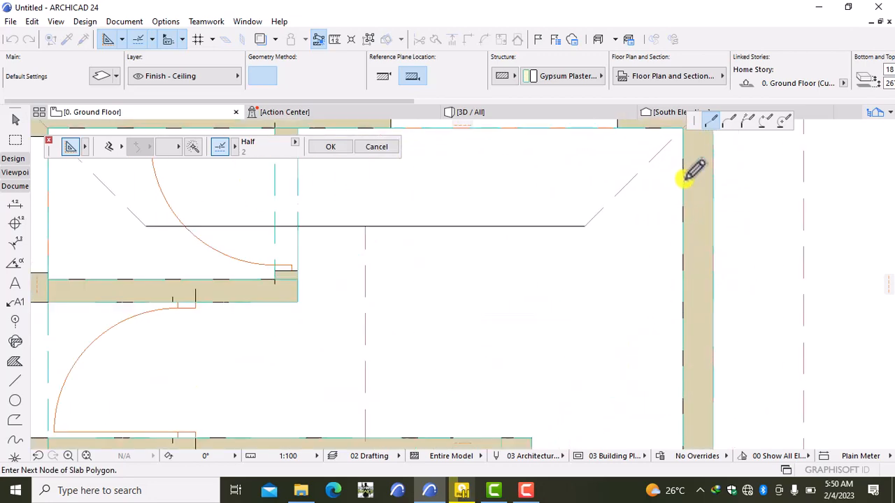
pyautogui.moveTo(673, 157); pyautogui.dragTo(675, 220, button='middle')
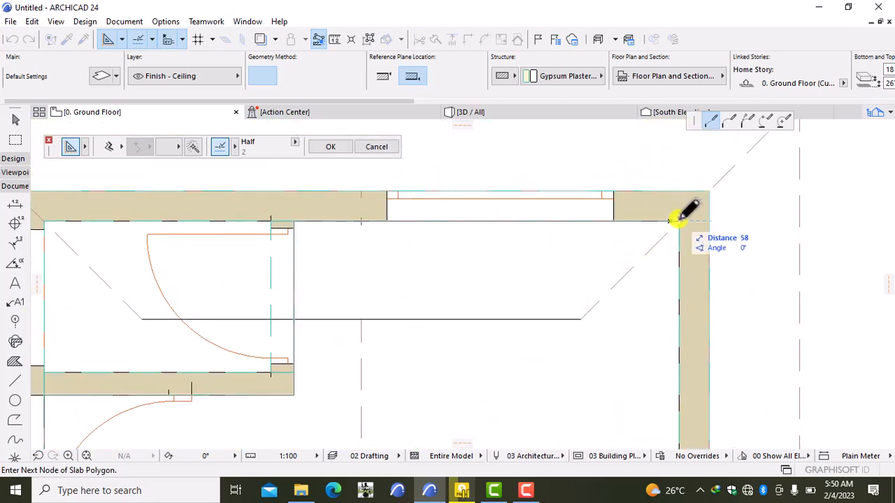
pyautogui.scroll(-3, 659, 330)
pyautogui.scroll(2, 631, 240)
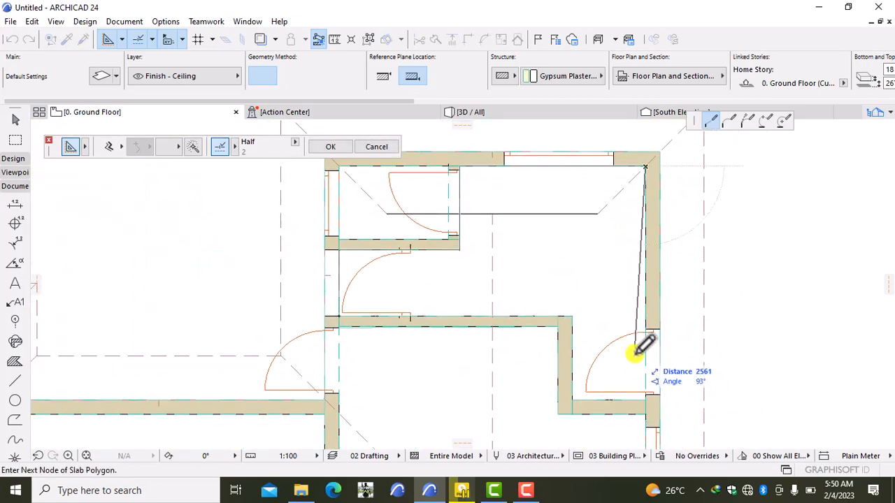
pyautogui.click(645, 400)
pyautogui.click(572, 398)
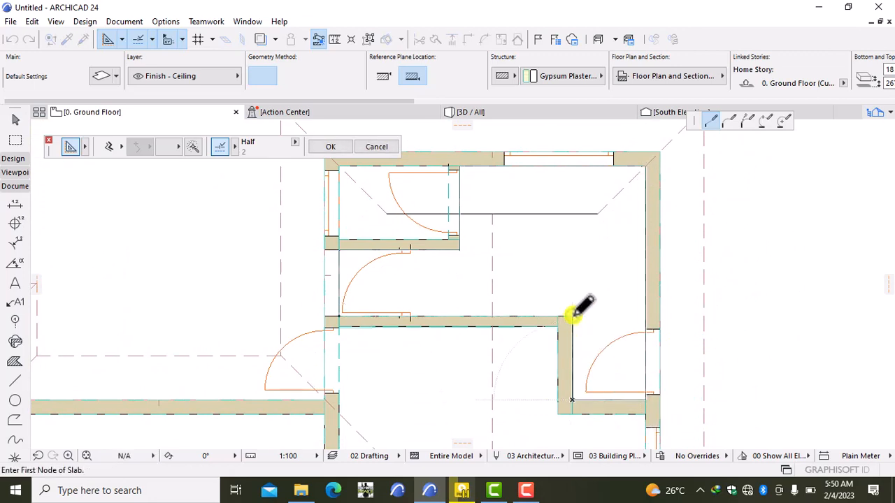
pyautogui.click(572, 316)
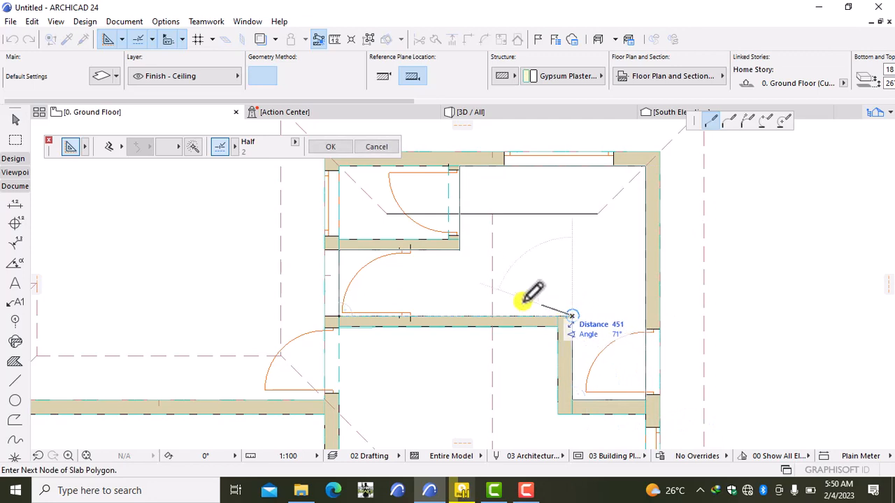
pyautogui.click(342, 314)
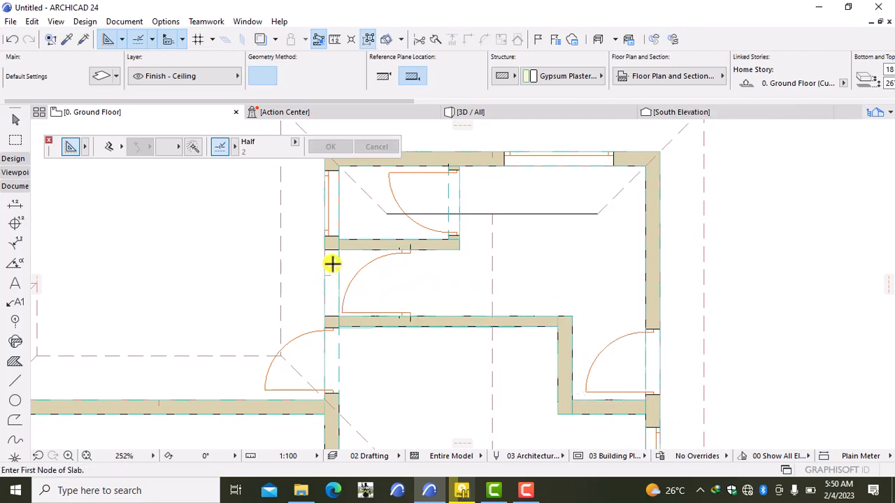
# - Close a four-corner ceiling slab over the small room, then pan to the western rooms
pyautogui.click(339, 239)
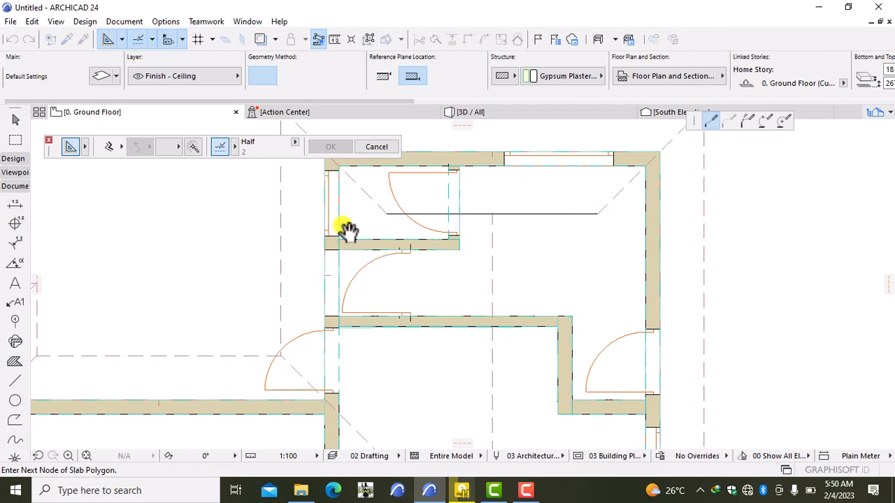
pyautogui.moveTo(348, 230); pyautogui.dragTo(343, 274, button='middle')
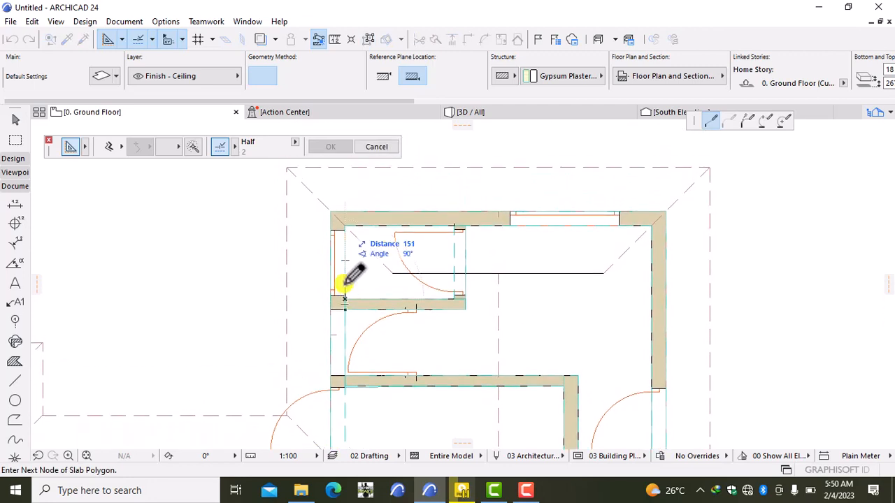
pyautogui.click(344, 227)
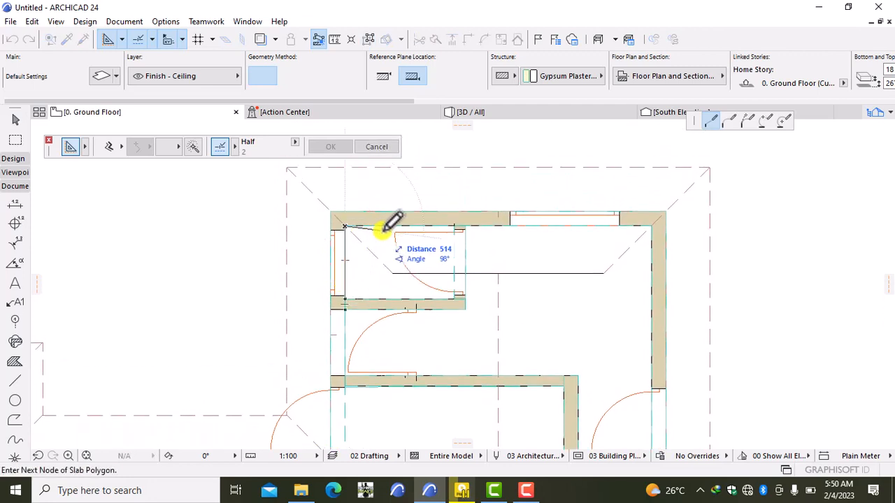
pyautogui.click(455, 226)
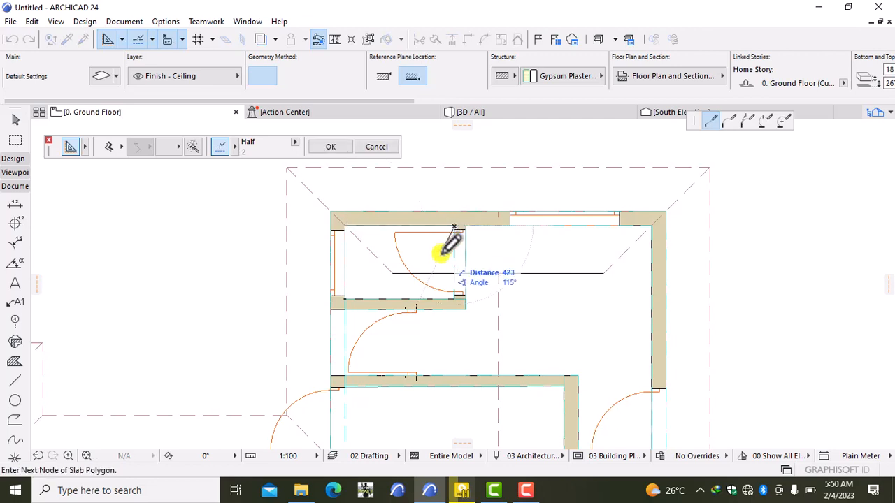
pyautogui.click(454, 299)
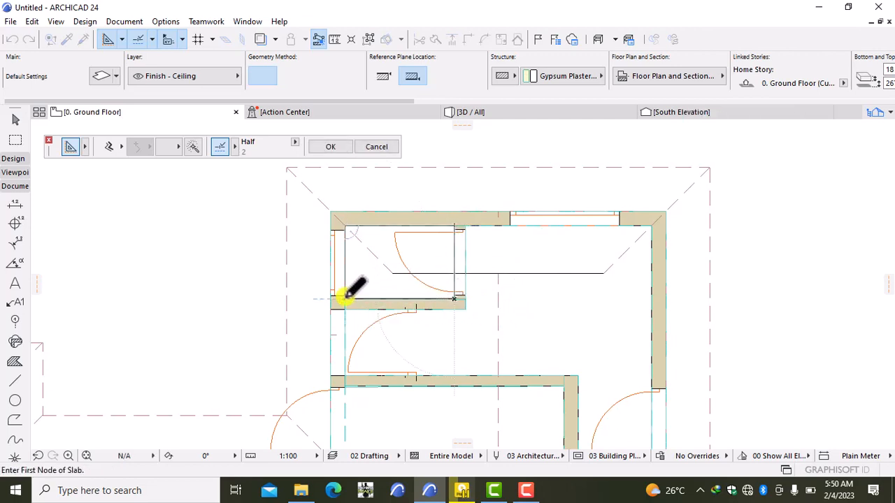
pyautogui.click(344, 298)
pyautogui.scroll(-5, 353, 307)
pyautogui.moveTo(401, 327); pyautogui.dragTo(569, 264, button='middle')
pyautogui.moveTo(451, 348); pyautogui.dragTo(541, 277, button='middle')
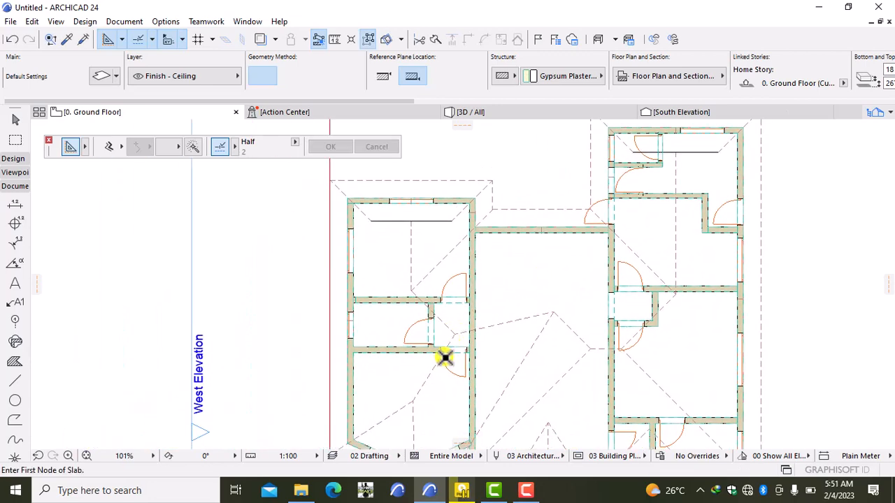
# - Trace a ceiling slab around the bay-windowed room, including the bay corners, and close it
pyautogui.moveTo(446, 370); pyautogui.dragTo(451, 358, button='middle')
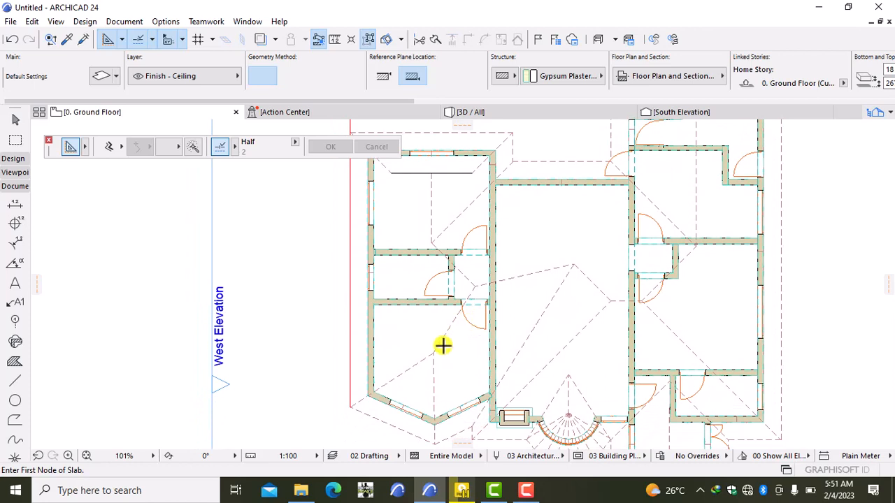
pyautogui.press('space')
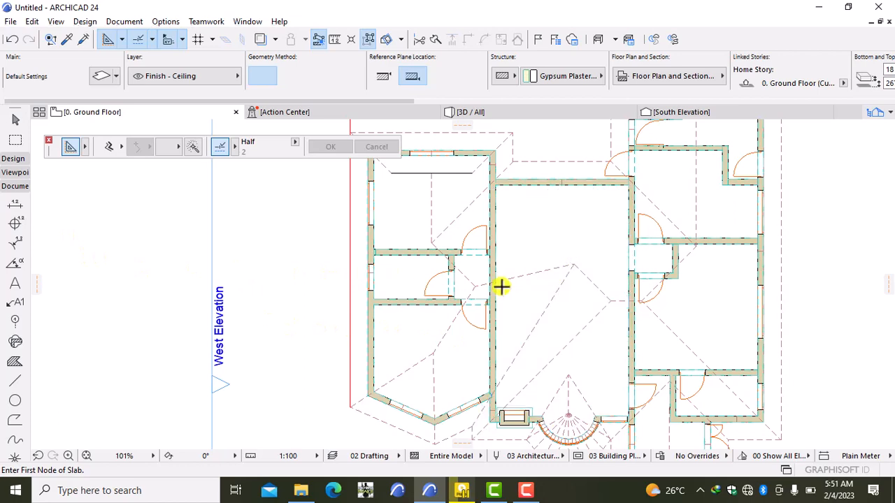
pyautogui.scroll(5, 493, 299)
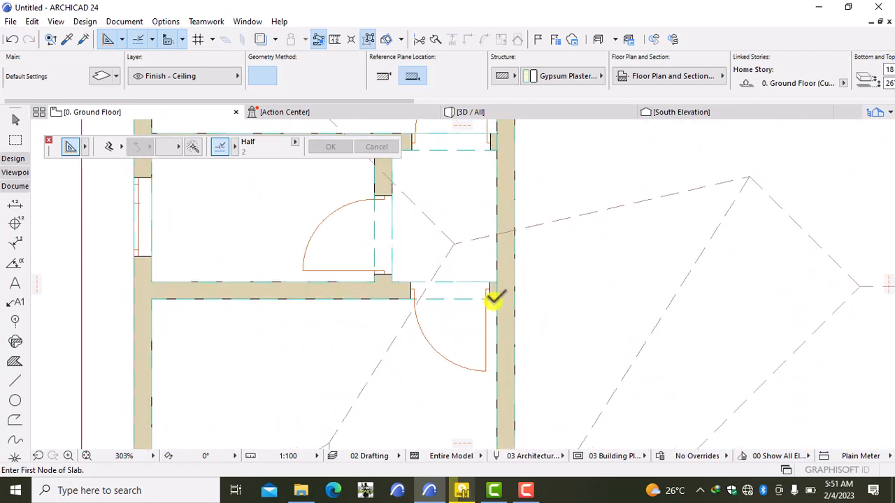
pyautogui.click(495, 299)
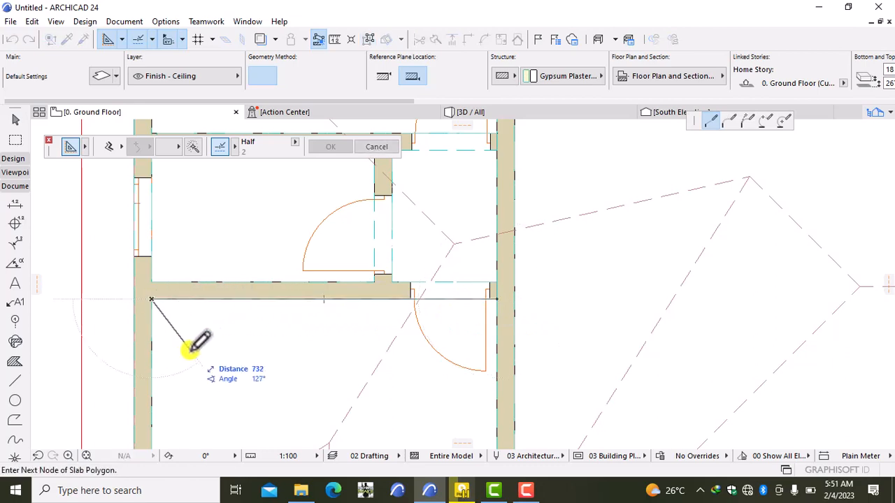
pyautogui.moveTo(189, 345); pyautogui.dragTo(309, 300, button='middle')
pyautogui.moveTo(312, 353); pyautogui.dragTo(322, 283, button='middle')
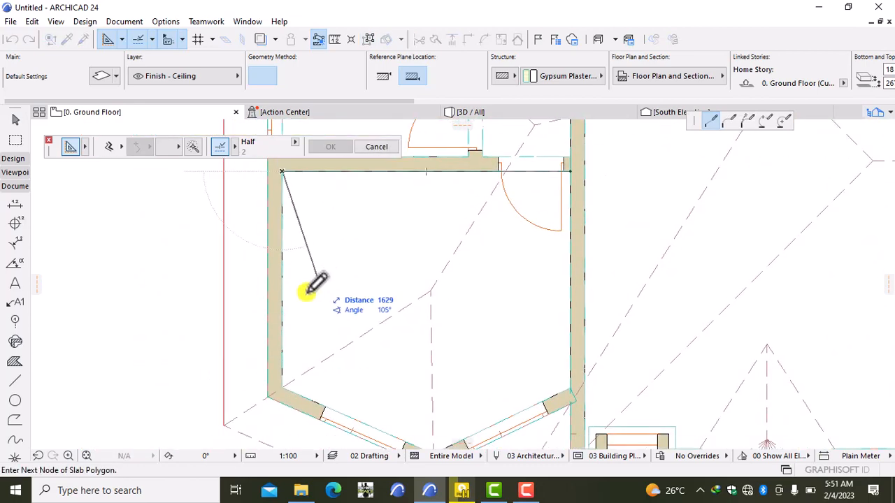
pyautogui.click(281, 388)
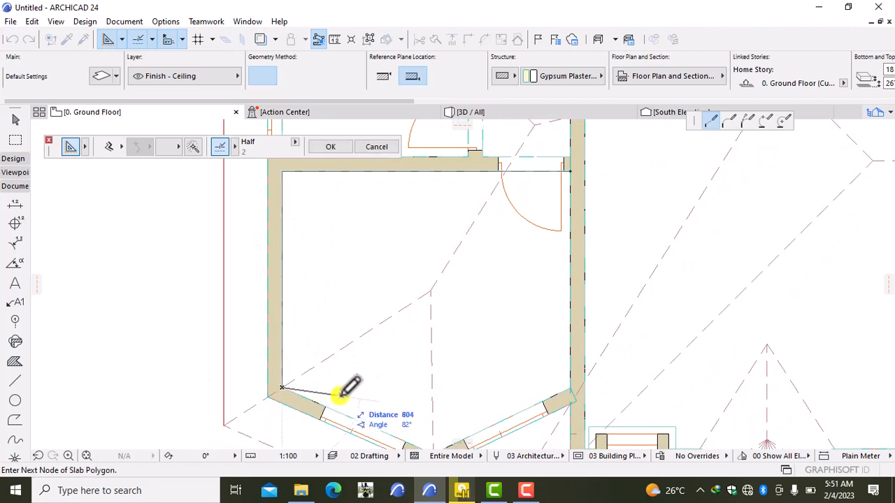
pyautogui.moveTo(349, 389); pyautogui.dragTo(313, 319, button='middle')
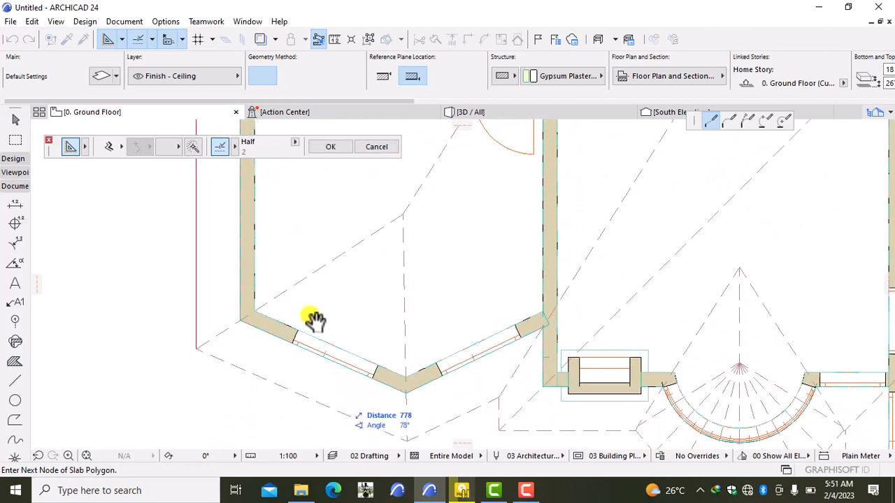
pyautogui.click(405, 377)
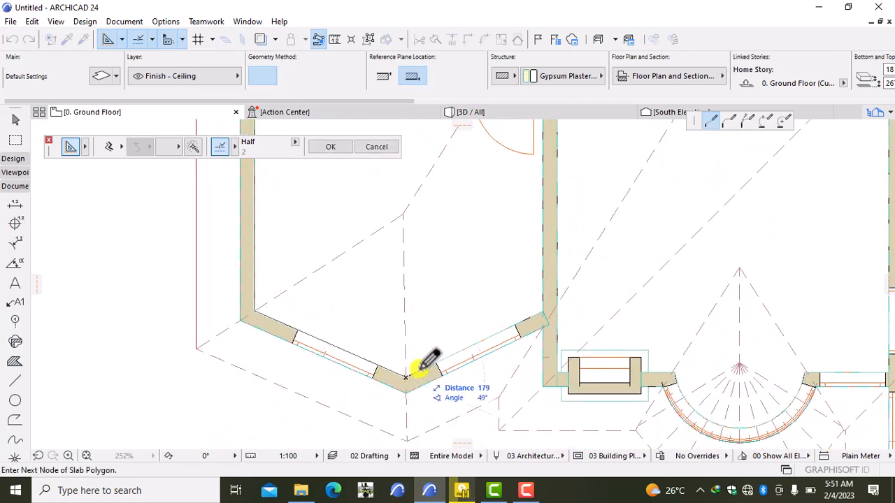
pyautogui.click(542, 312)
pyautogui.moveTo(541, 310); pyautogui.dragTo(524, 367, button='middle')
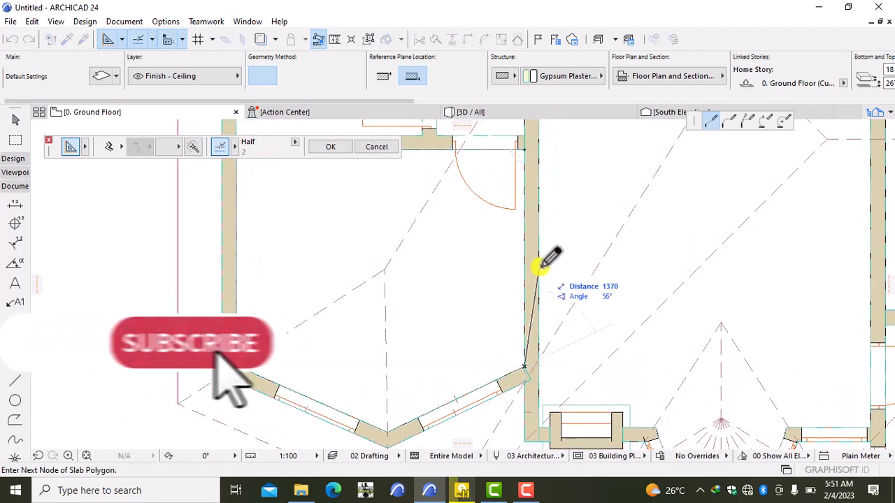
pyautogui.click(527, 145)
# - Close a rectangular ceiling slab over the small hall
pyautogui.scroll(-3, 525, 144)
pyautogui.moveTo(525, 144); pyautogui.dragTo(507, 318, button='middle')
pyautogui.scroll(5, 480, 282)
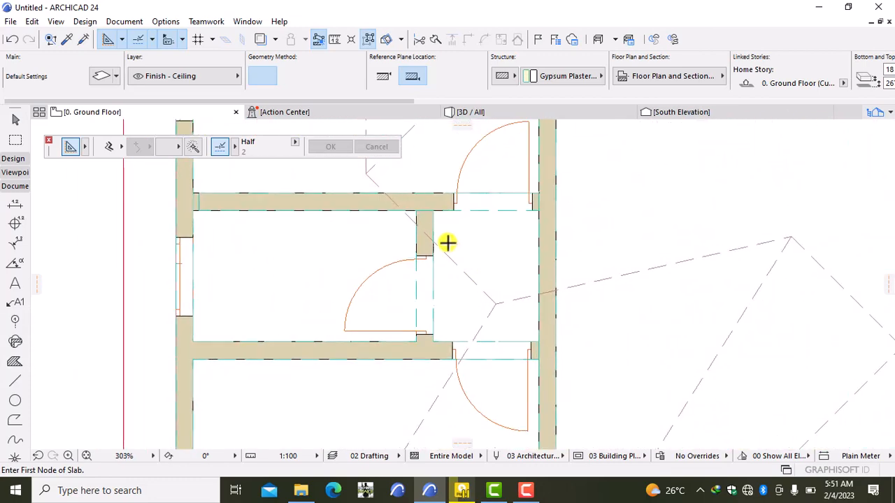
pyautogui.click(433, 210)
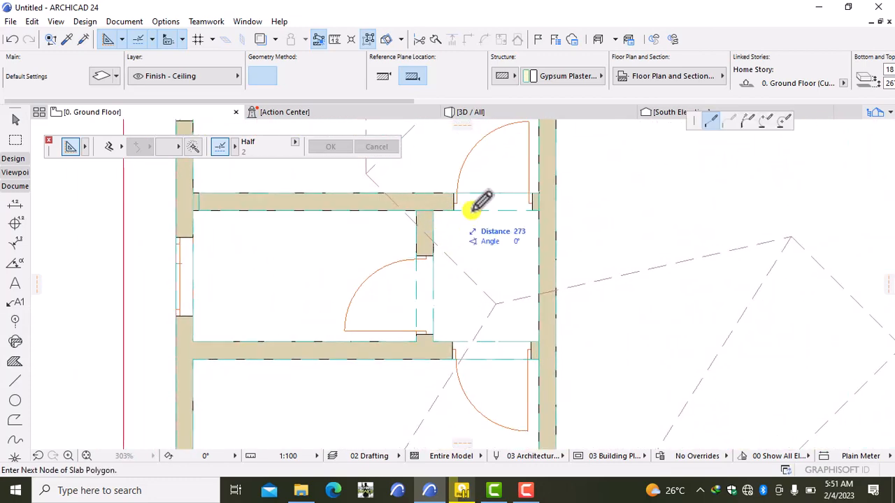
pyautogui.click(537, 210)
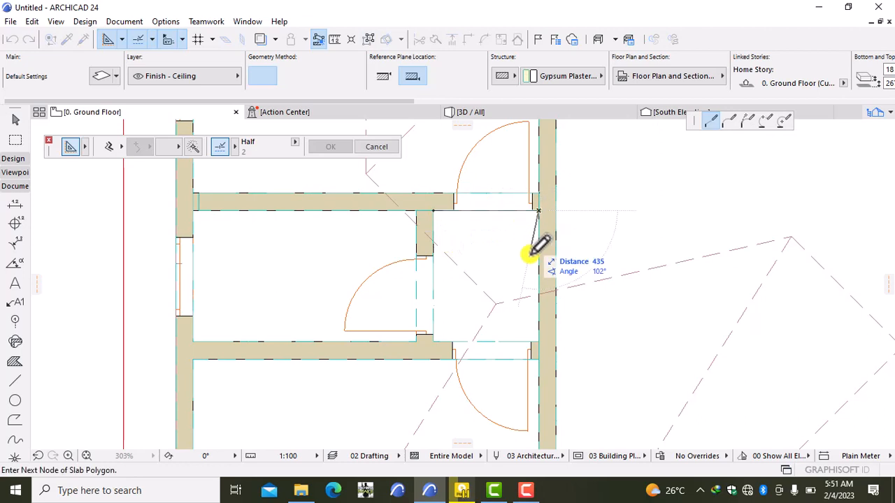
pyautogui.click(537, 342)
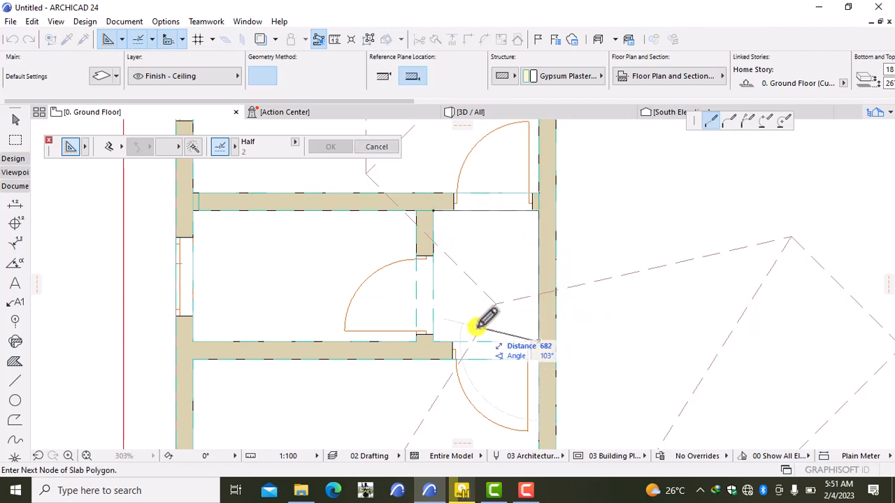
pyautogui.click(433, 342)
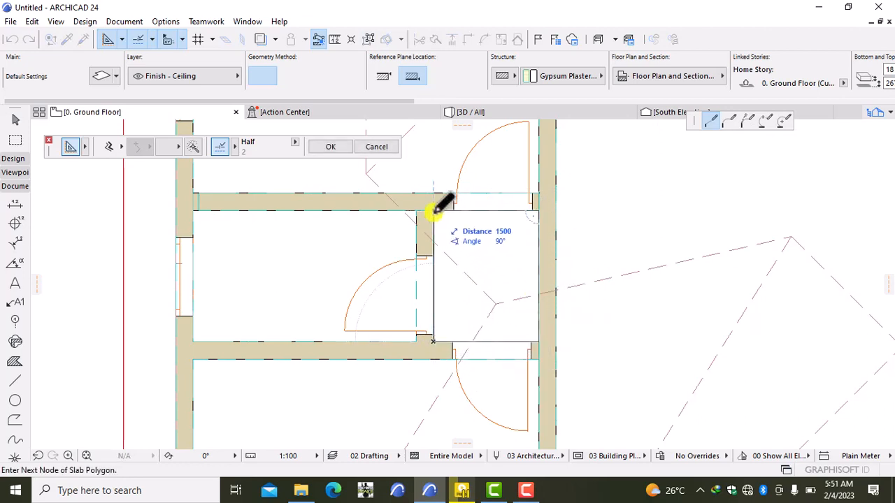
pyautogui.click(434, 210)
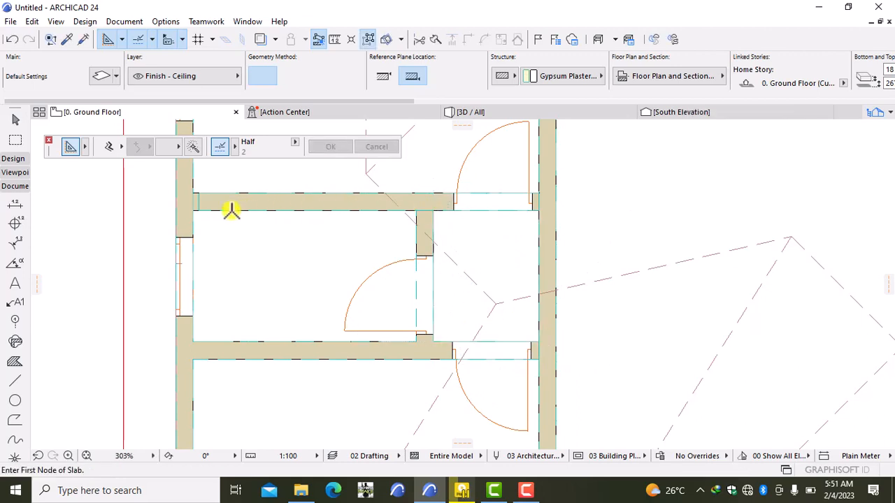
# - Close a rectangular ceiling slab over the room beside the hall
pyautogui.click(193, 210)
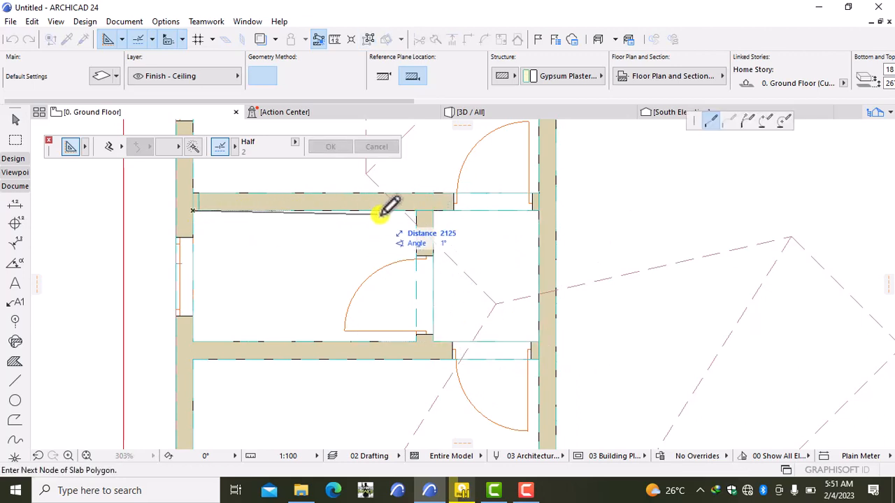
pyautogui.click(416, 209)
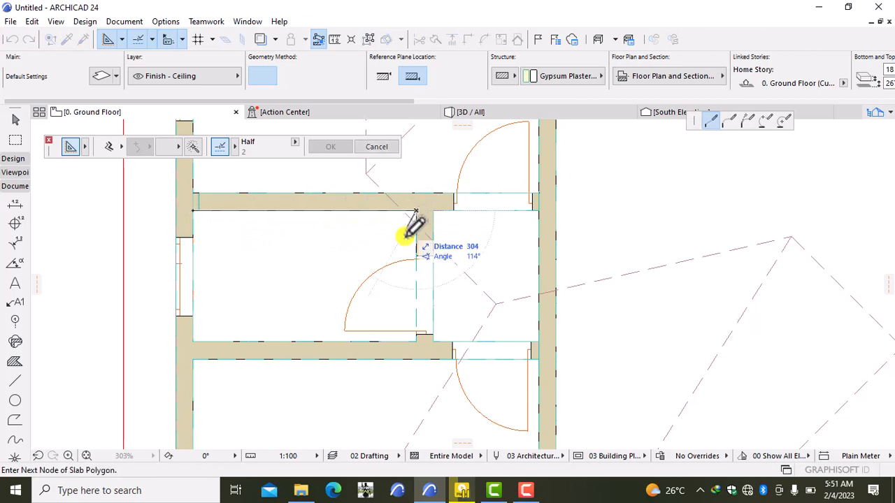
pyautogui.click(416, 341)
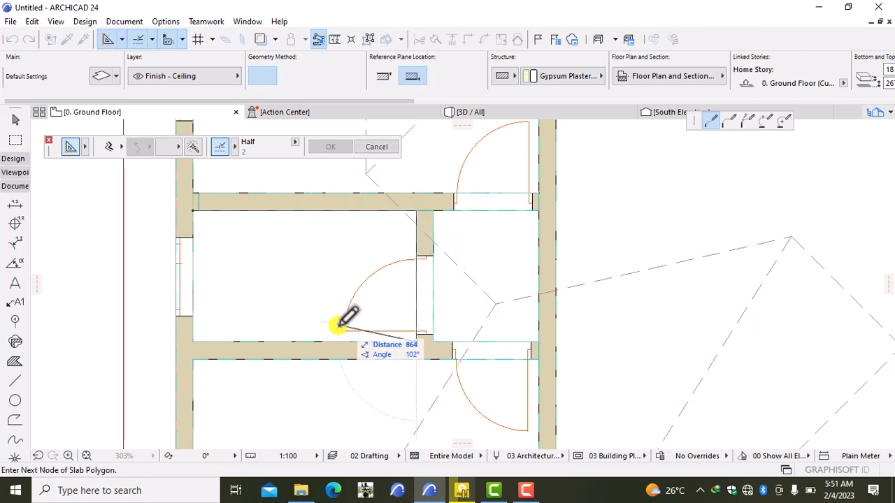
pyautogui.click(192, 341)
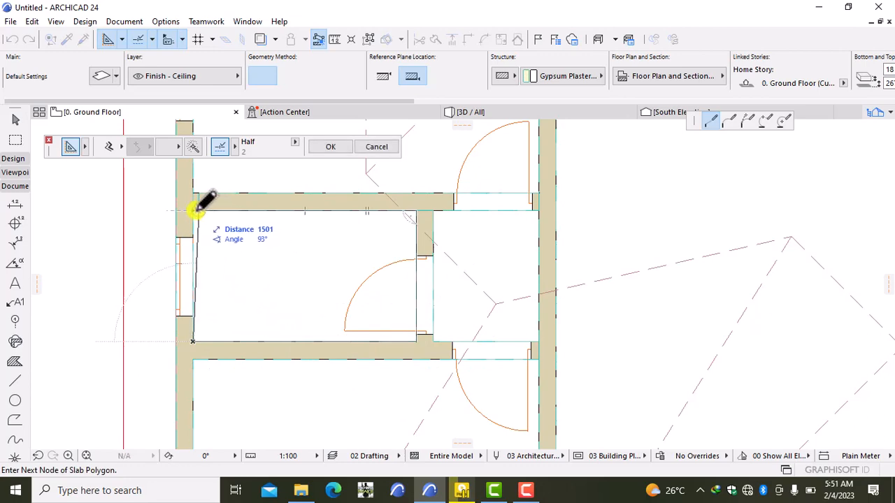
pyautogui.click(196, 208)
# - Place the top-left room's four inner corners and close the ceiling slab on the first node
pyautogui.scroll(-3, 218, 217)
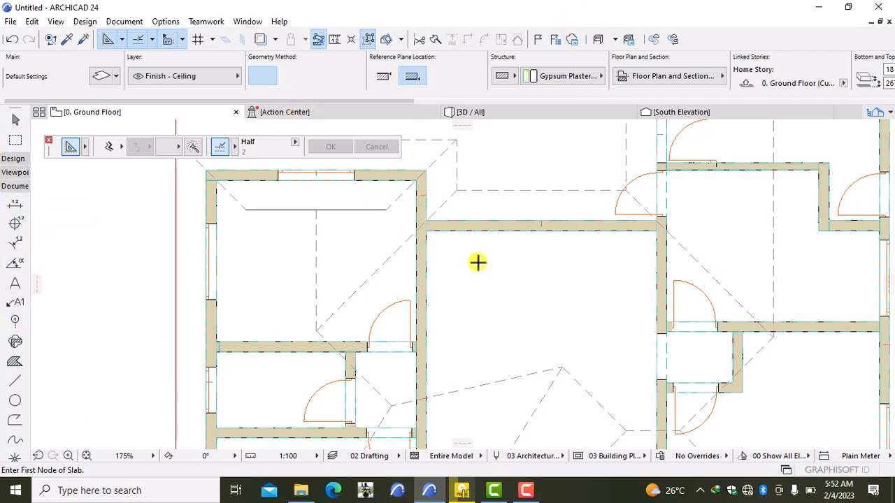
pyautogui.click(216, 179)
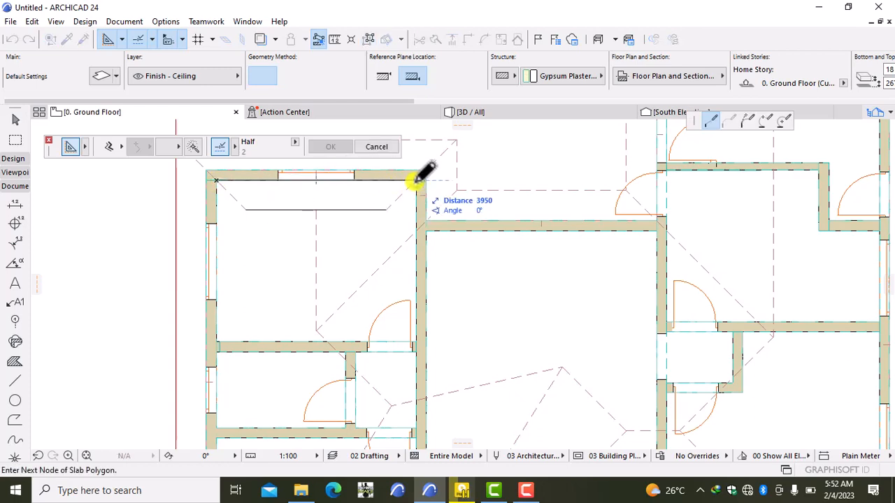
pyautogui.click(416, 180)
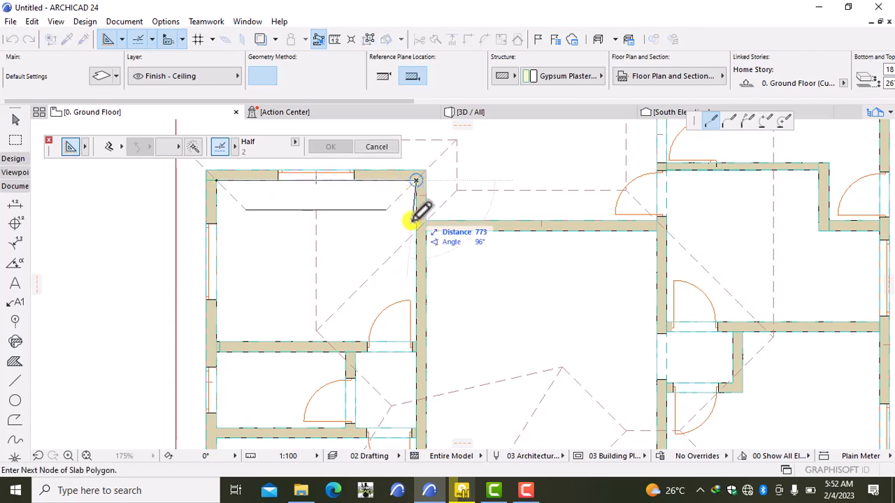
pyautogui.click(416, 342)
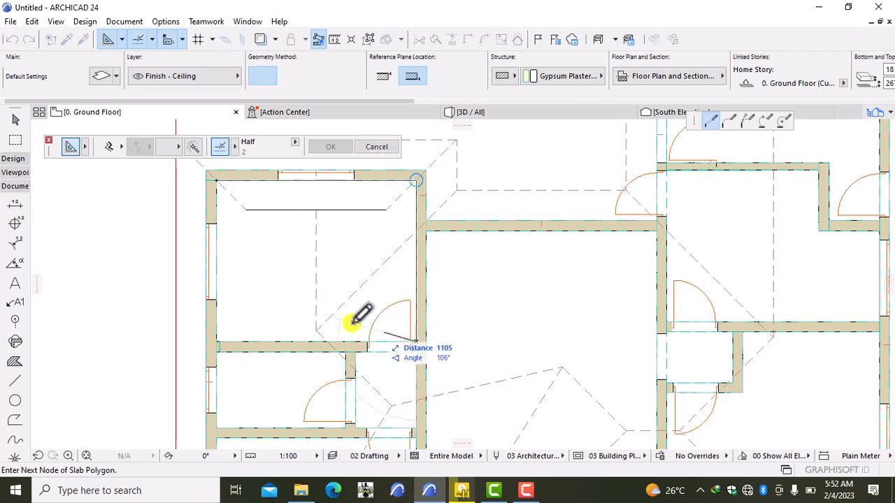
pyautogui.click(216, 342)
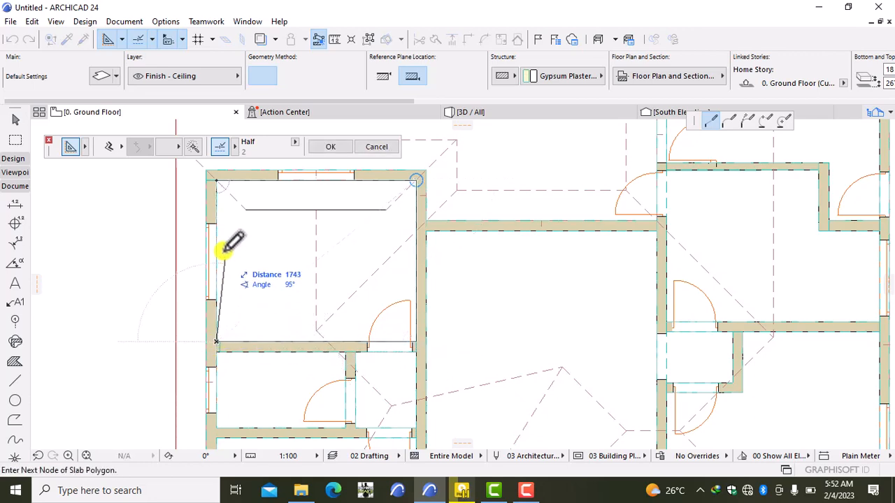
pyautogui.click(216, 181)
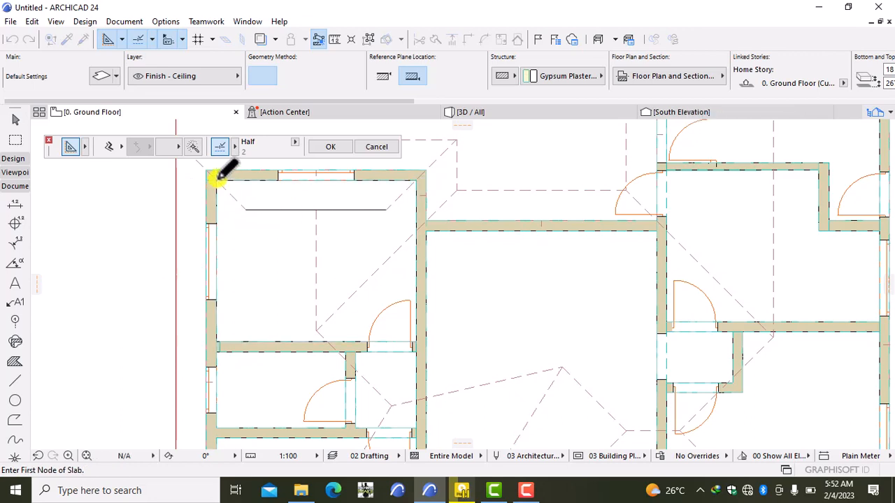
# - Delete the stray drafting line inside the room and the one in the top room
pyautogui.keyDown('shift'); pyautogui.click(344, 211); pyautogui.keyUp('shift')
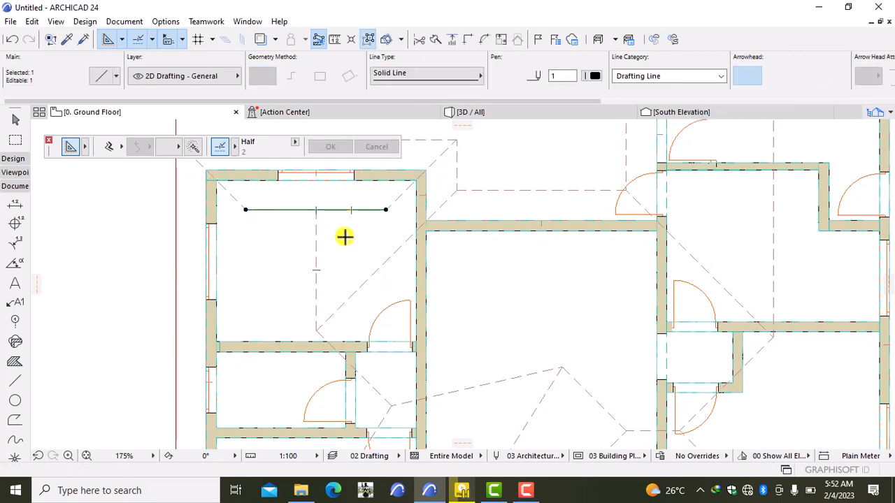
pyautogui.press('Delete')
pyautogui.scroll(-3, 435, 237)
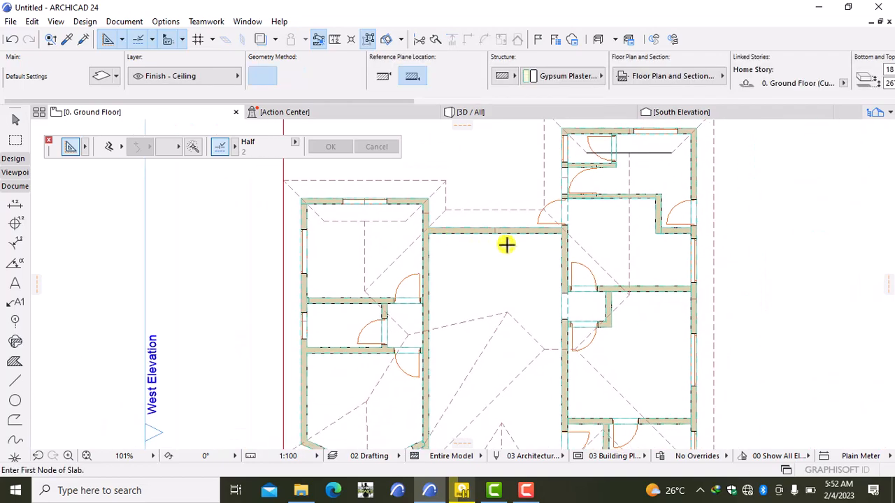
pyautogui.moveTo(509, 249); pyautogui.dragTo(435, 278, button='middle')
pyautogui.scroll(4, 550, 240)
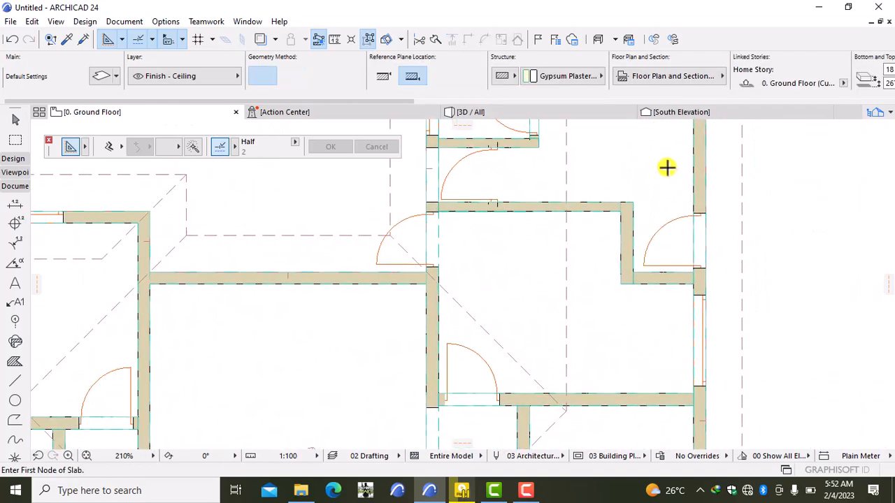
pyautogui.scroll(-5, 608, 184)
pyautogui.moveTo(608, 184); pyautogui.dragTo(587, 223, button='middle')
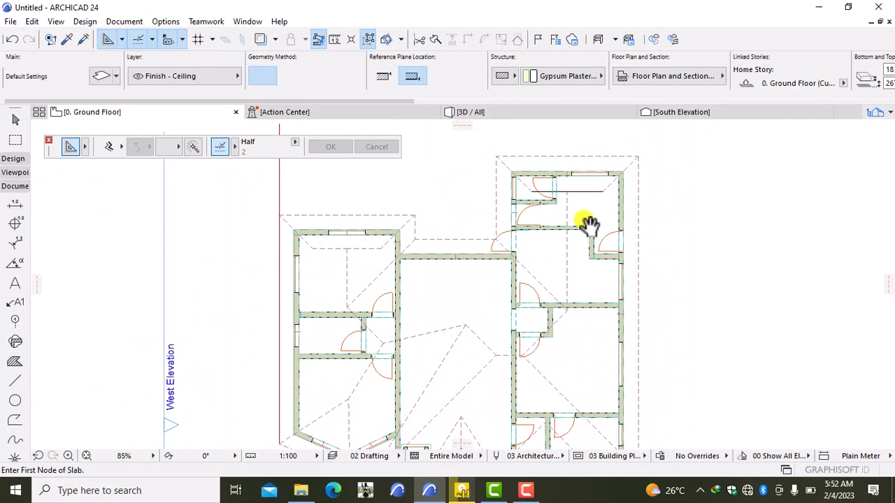
pyautogui.scroll(2, 584, 196)
pyautogui.keyDown('shift'); pyautogui.click(580, 188); pyautogui.keyUp('shift')
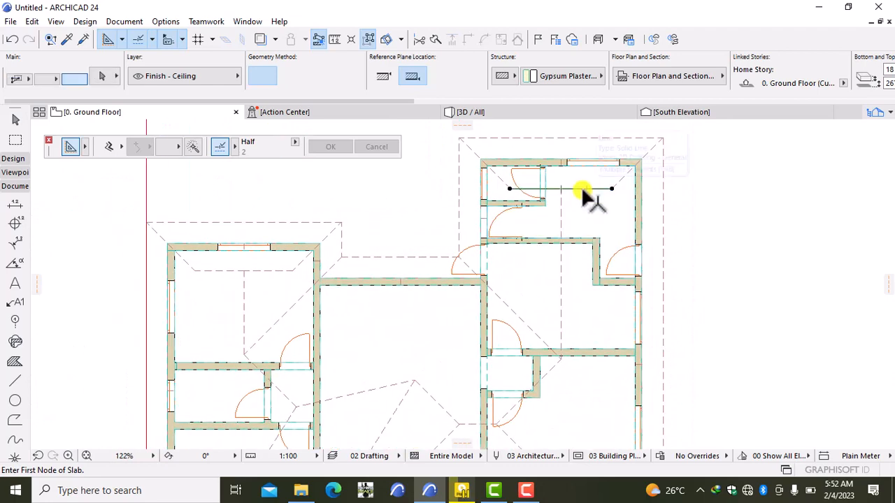
pyautogui.press('Delete')
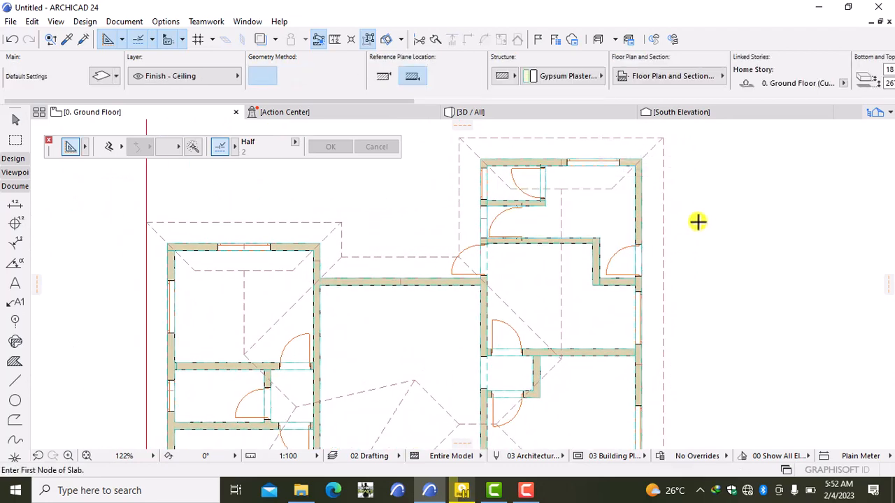
# - Delete the red vertical drafting line left of the building
pyautogui.scroll(-6, 698, 221)
pyautogui.scroll(5, 650, 290)
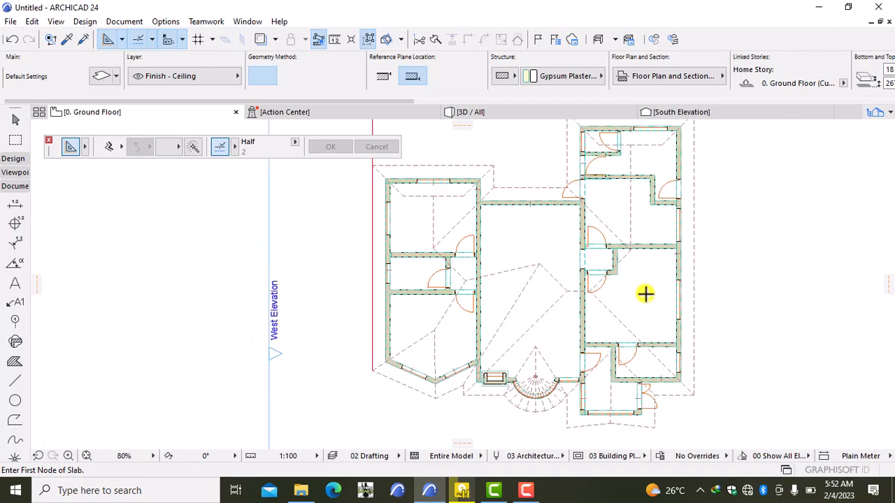
pyautogui.scroll(-4, 646, 293)
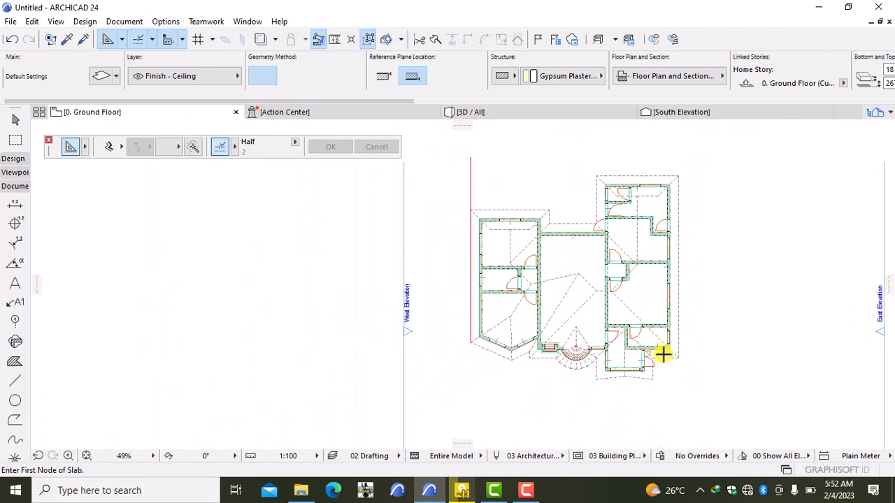
pyautogui.scroll(3, 662, 355)
pyautogui.scroll(-4, 482, 336)
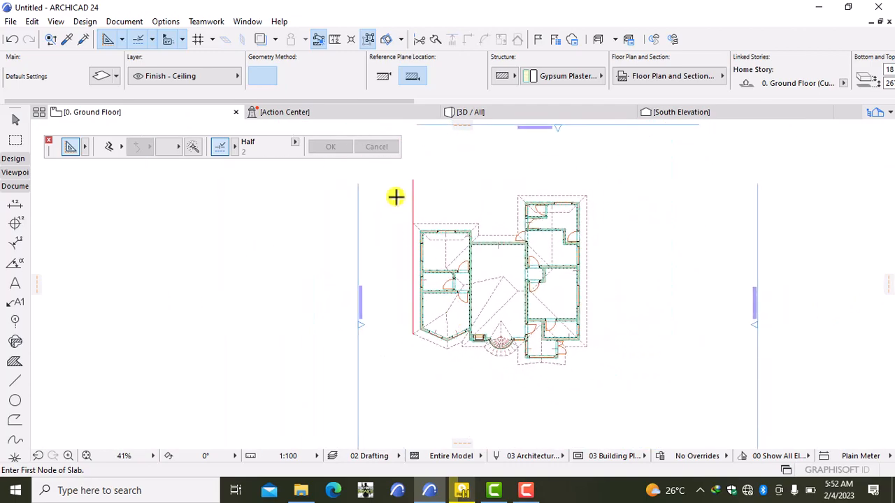
pyautogui.click(413, 179)
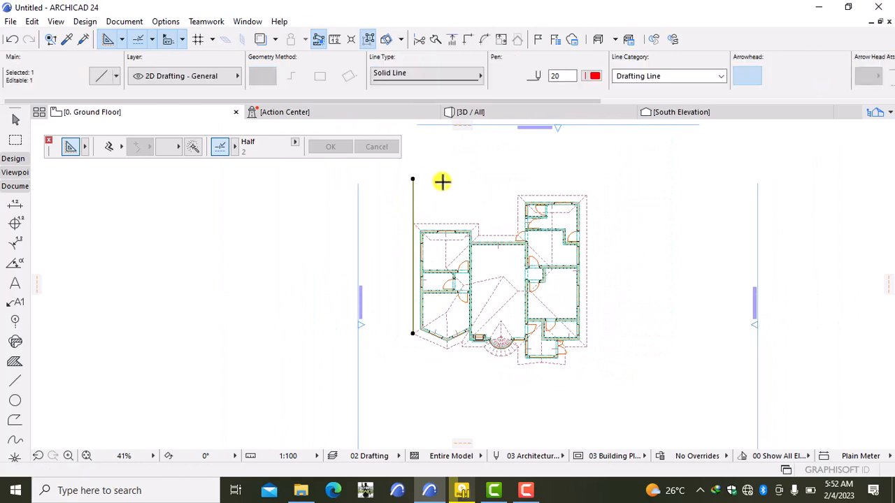
pyautogui.press('Delete')
pyautogui.scroll(-1, 442, 223)
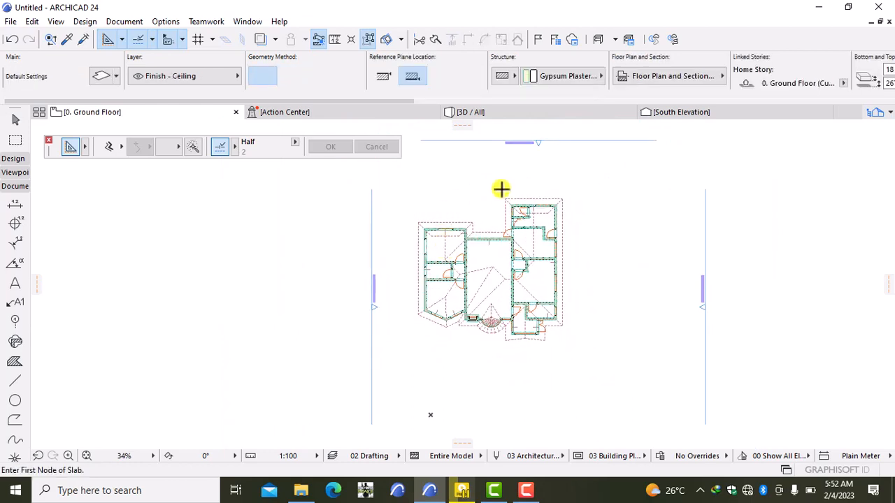
# - Open the 3D view of the whole model and start a first-person Explore walkthrough
pyautogui.click(526, 115)
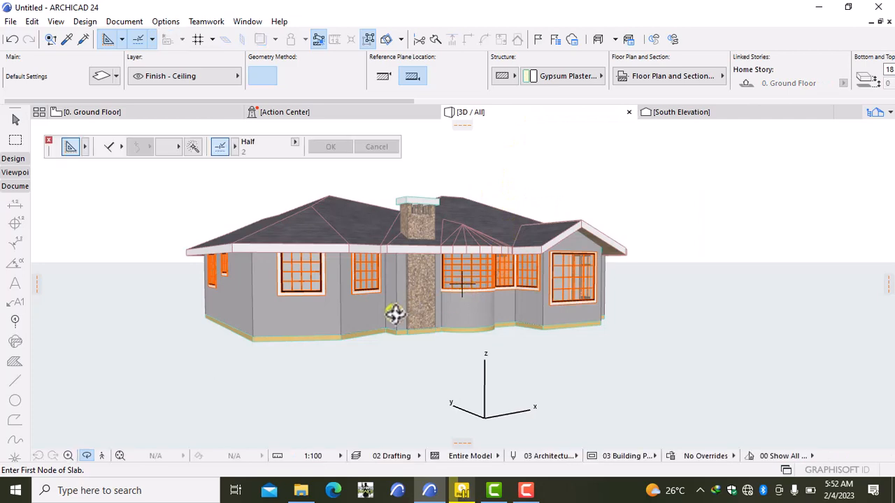
pyautogui.click(102, 456)
pyautogui.click(547, 386)
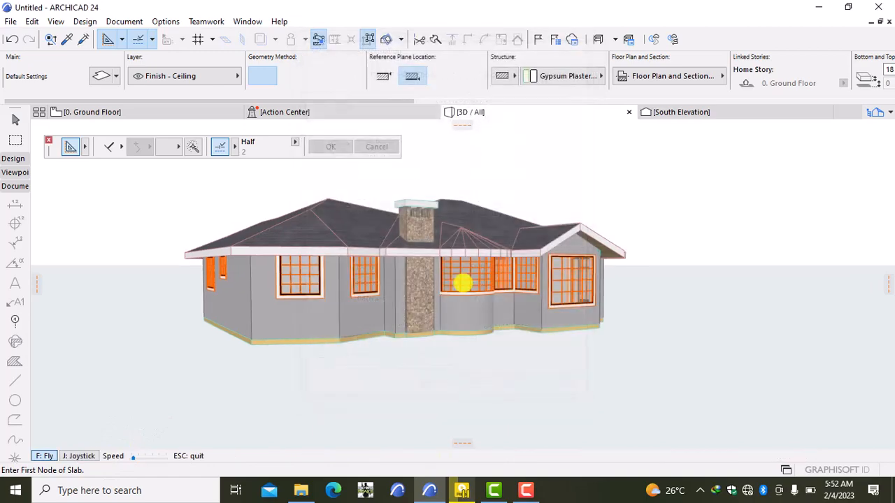
# - Walk in through the bay window beside the chimney and on into the next room
pyautogui.press('Up')
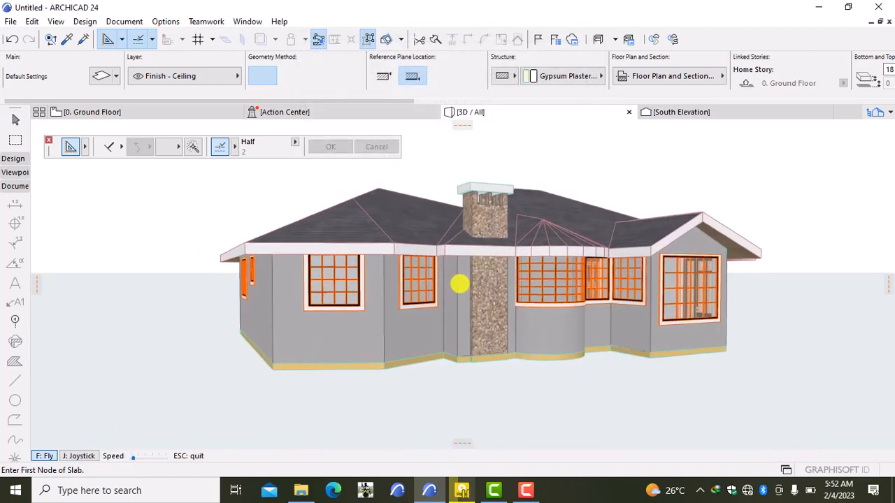
pyautogui.press('Up')
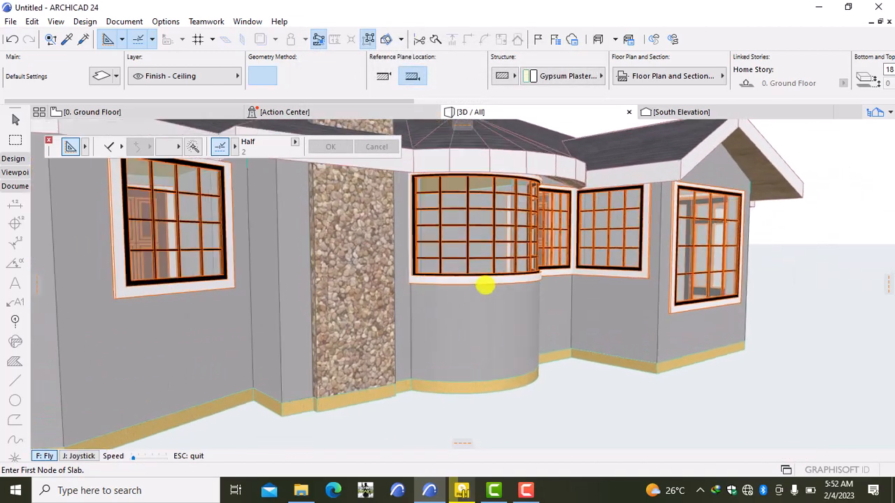
pyautogui.press('Up')
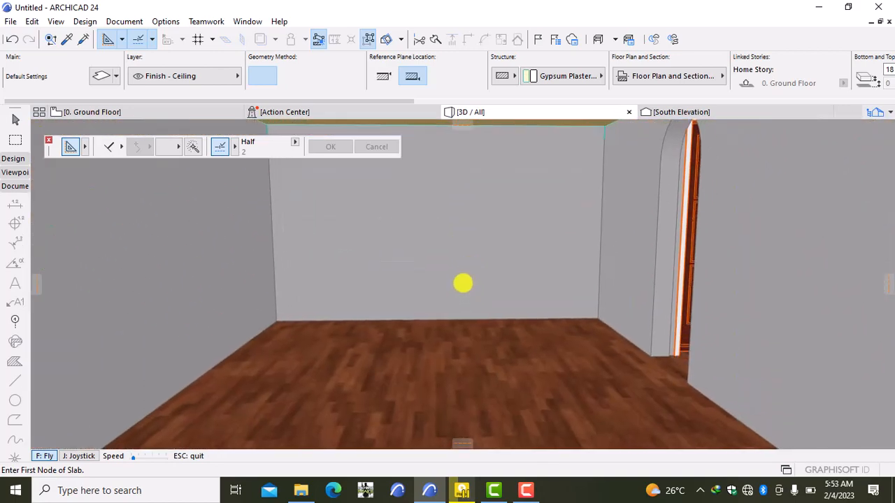
pyautogui.press('Up')
pyautogui.press('Up')
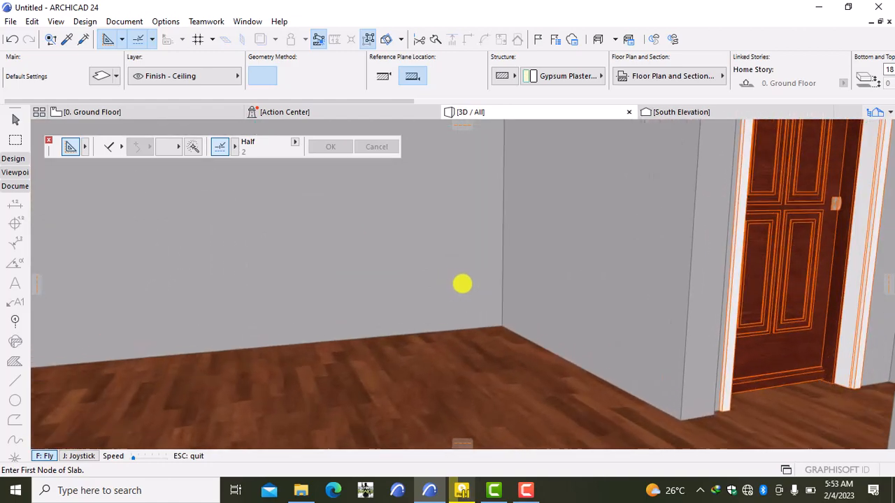
pyautogui.press('Up')
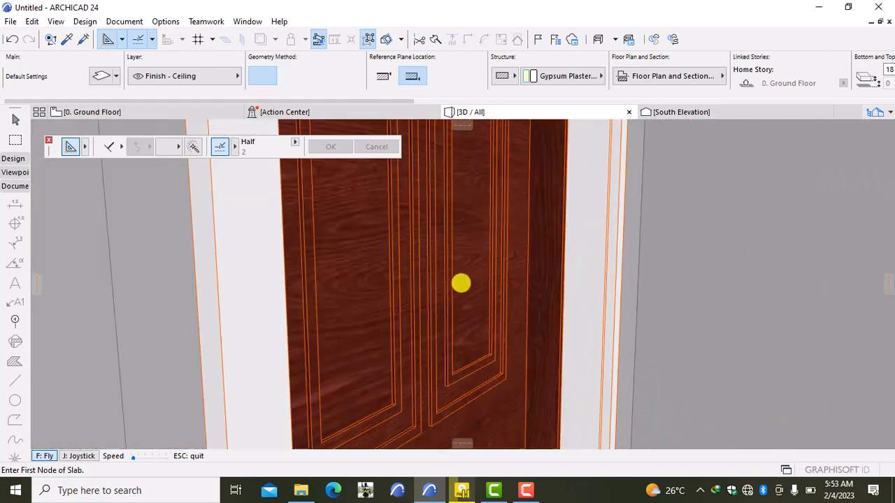
pyautogui.press('Up')
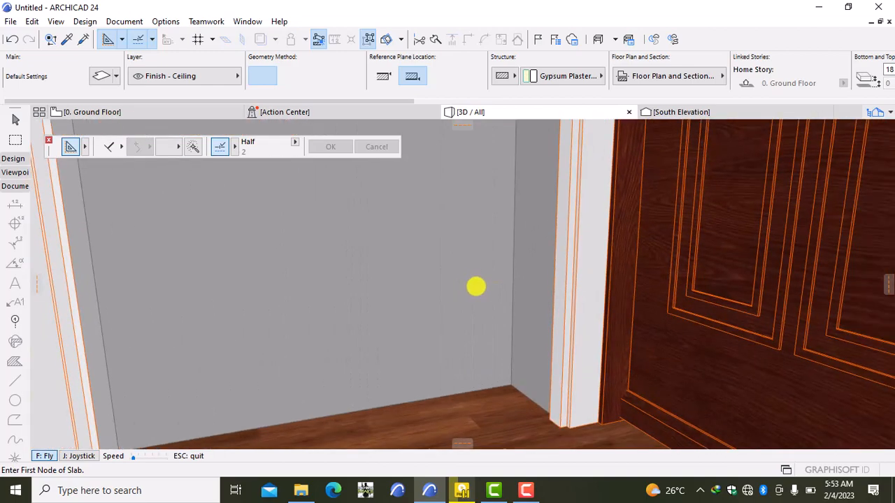
pyautogui.press('Down')
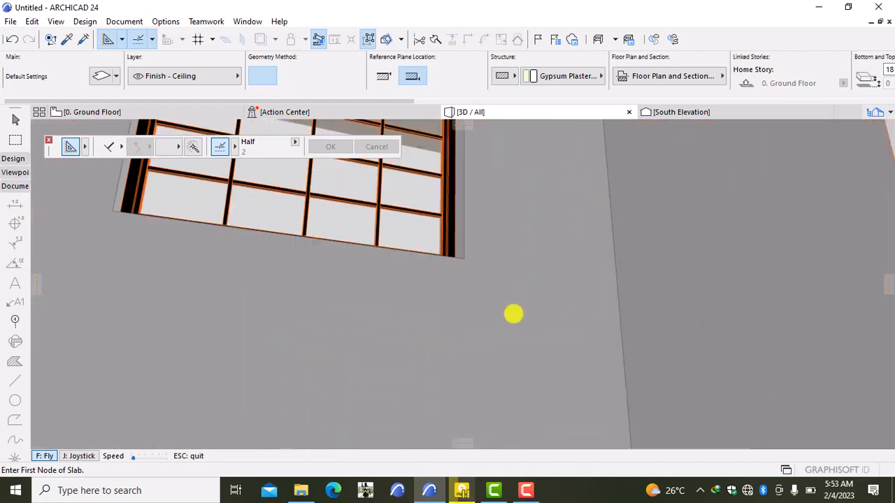
# - Exit through the grey wall, back away until the whole roofed house shows, then leave Explore
pyautogui.press('Up')
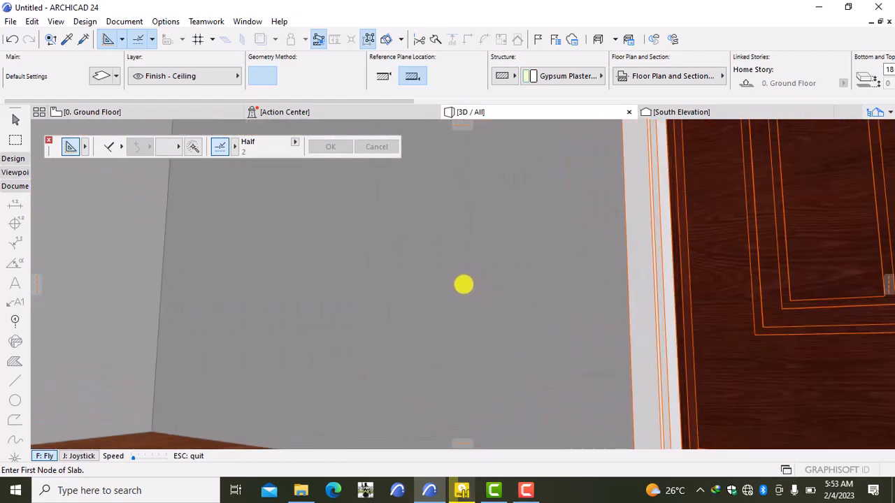
pyautogui.press('Up')
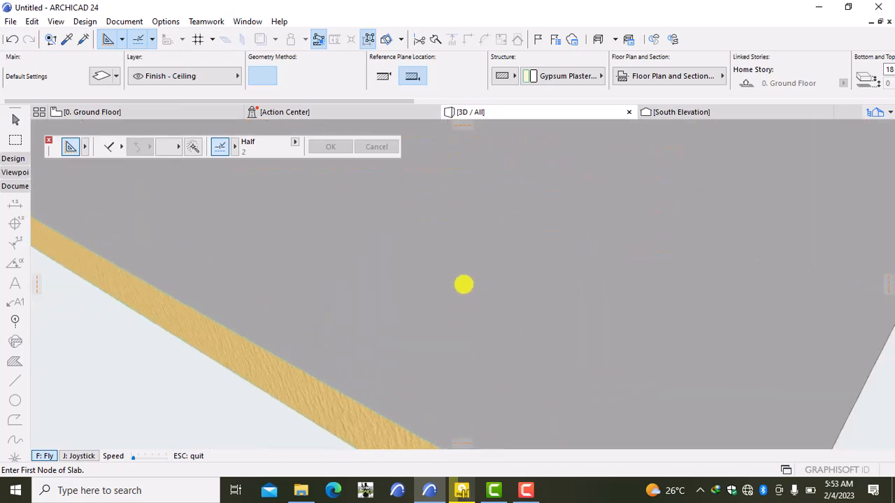
pyautogui.press('Down')
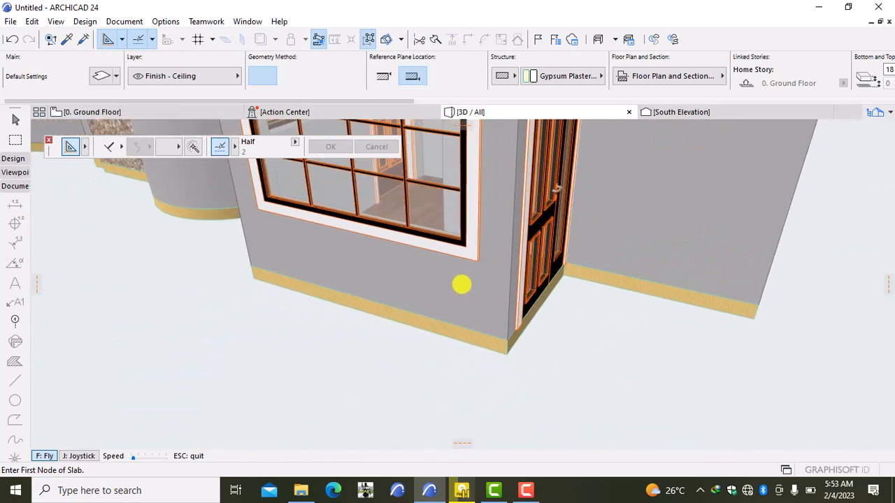
pyautogui.press('Down')
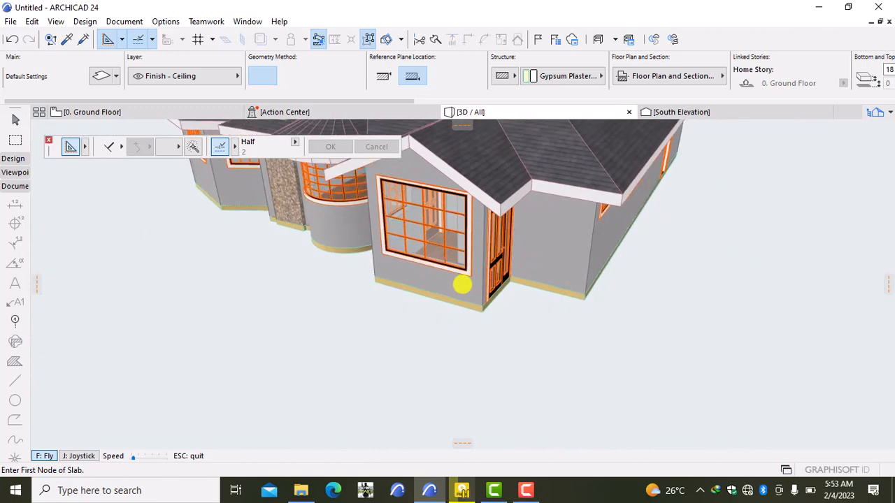
pyautogui.press('Down')
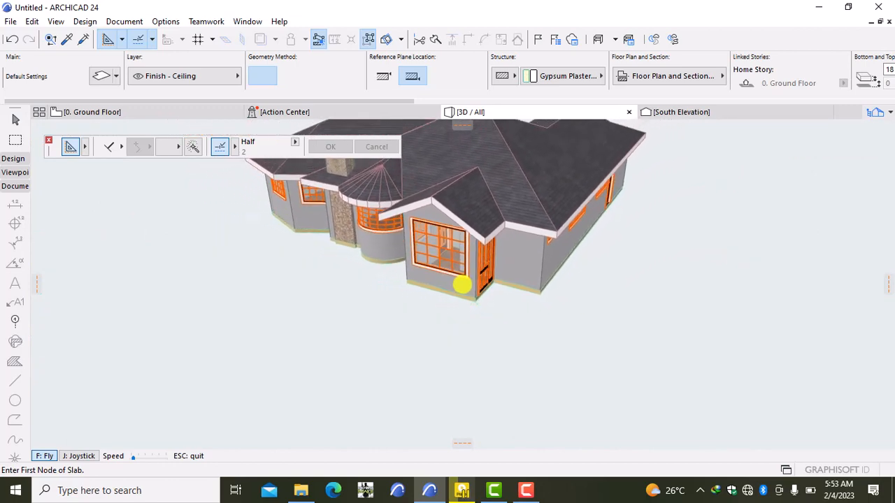
pyautogui.press('Down')
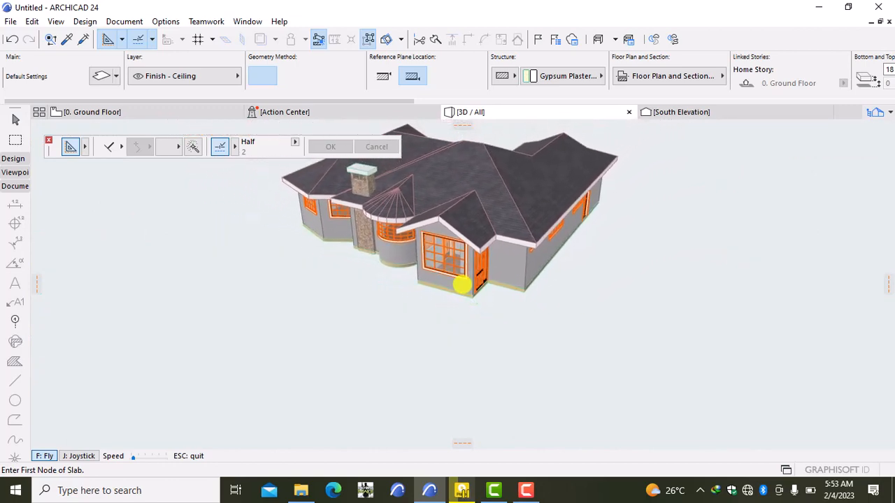
pyautogui.press('Escape')
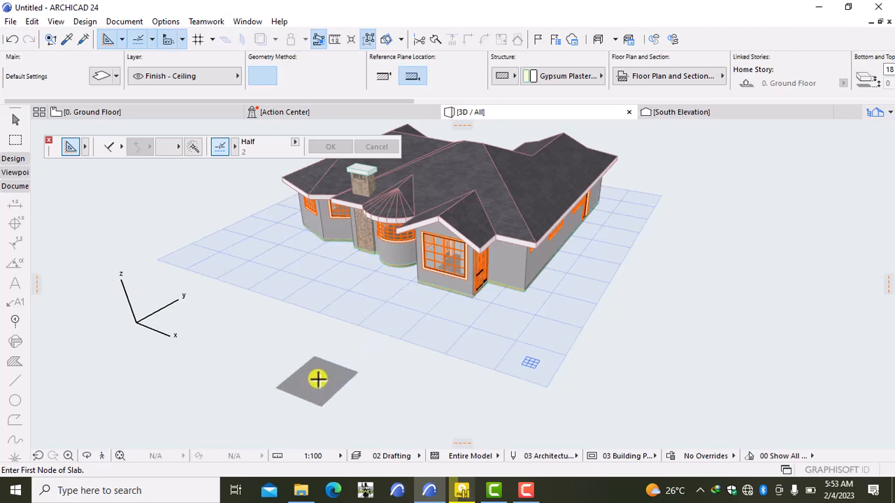
# - Orbit the 3D house to an eye-level front view showing windows, stone chimney and hipped roof
pyautogui.rightClick(319, 378)
pyautogui.click(347, 316)
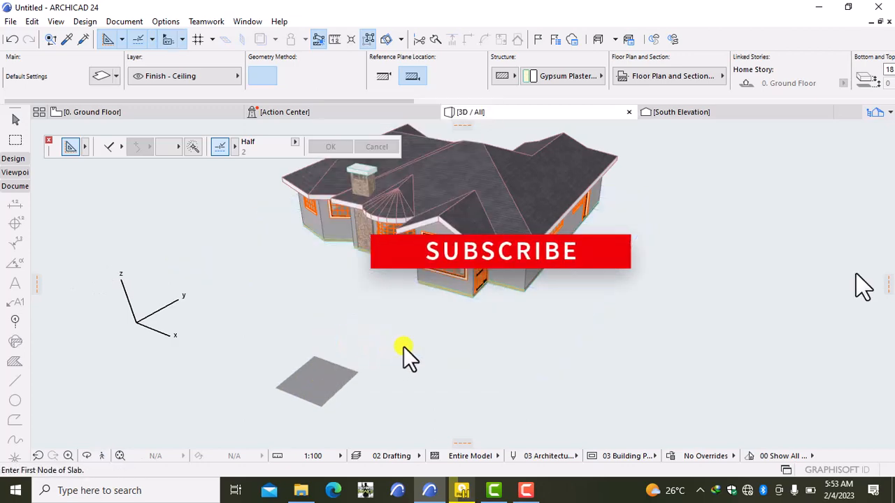
pyautogui.moveTo(396, 330); pyautogui.dragTo(578, 284)
pyautogui.moveTo(266, 309); pyautogui.dragTo(434, 378)
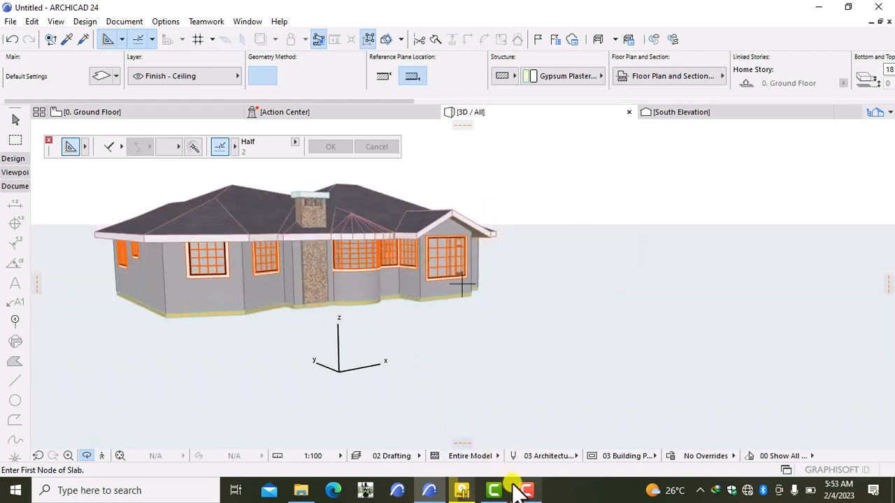
pyautogui.moveTo(516, 486)
pyautogui.click(508, 451)
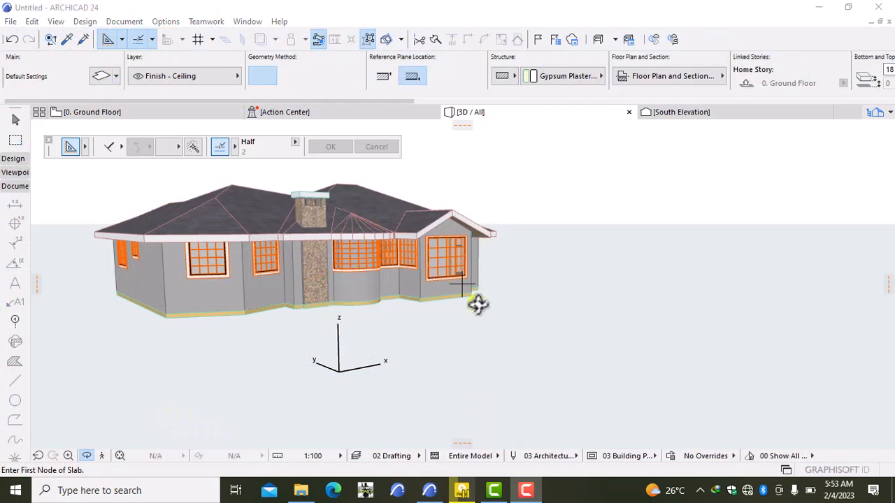